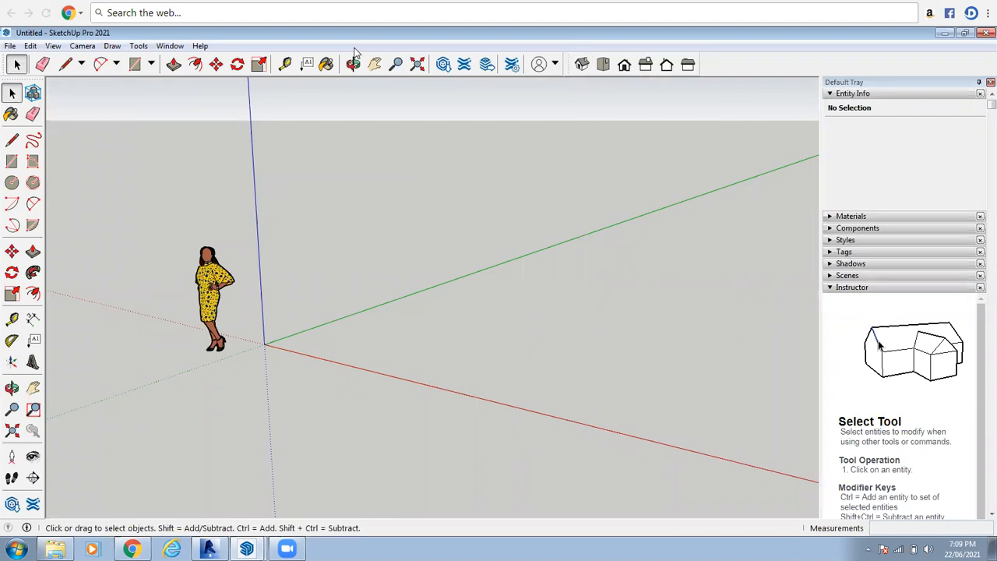
# - Look over the model's measurement unit settings and the available unit formats without changing them
pyautogui.doubleClick(179, 37)
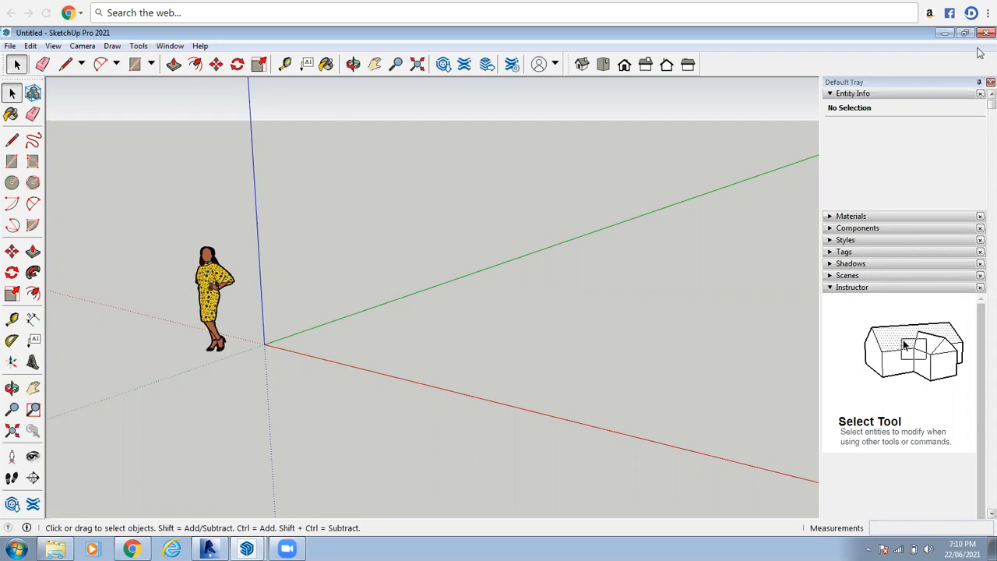
pyautogui.click(169, 46)
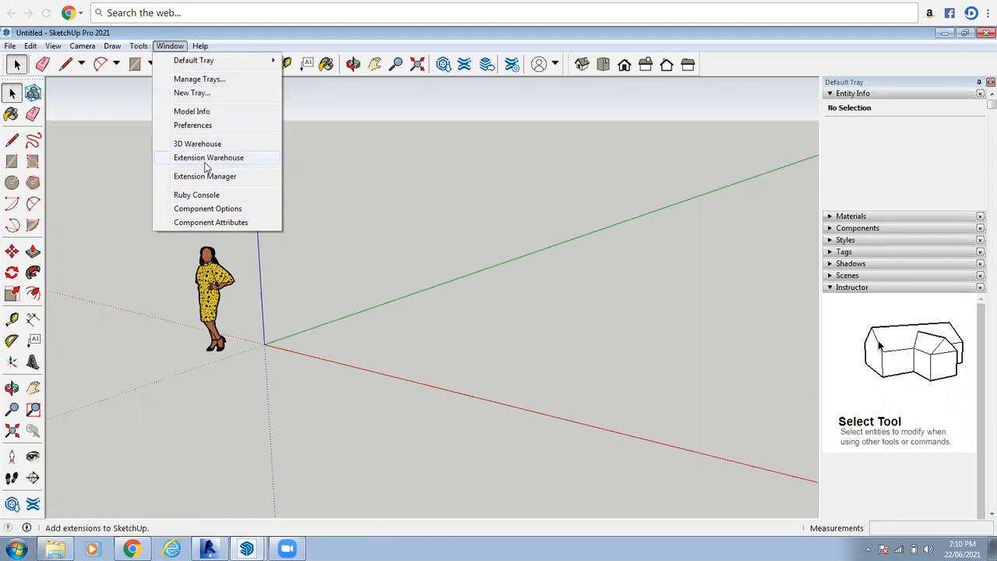
pyautogui.click(186, 113)
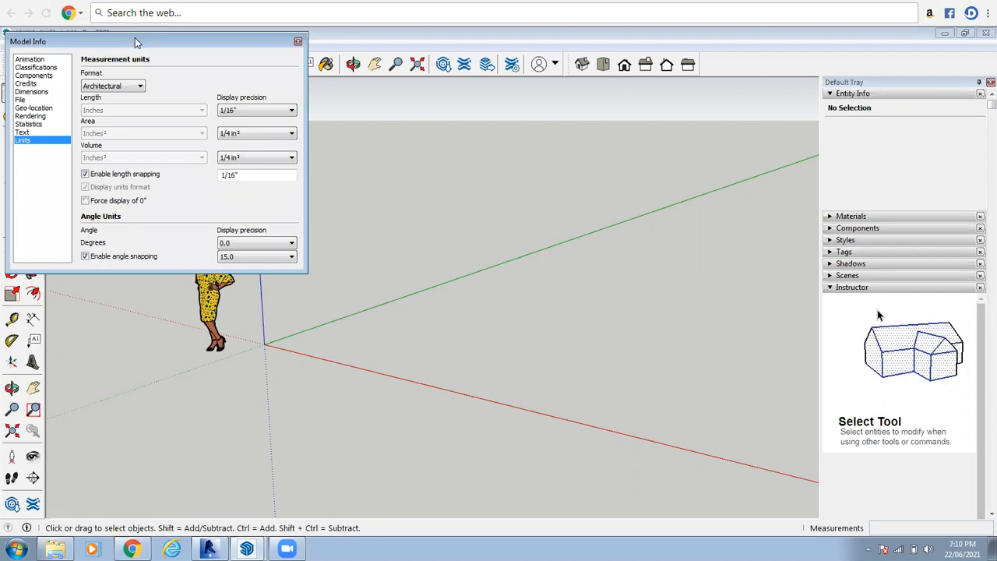
pyautogui.moveTo(137, 42); pyautogui.dragTo(313, 65)
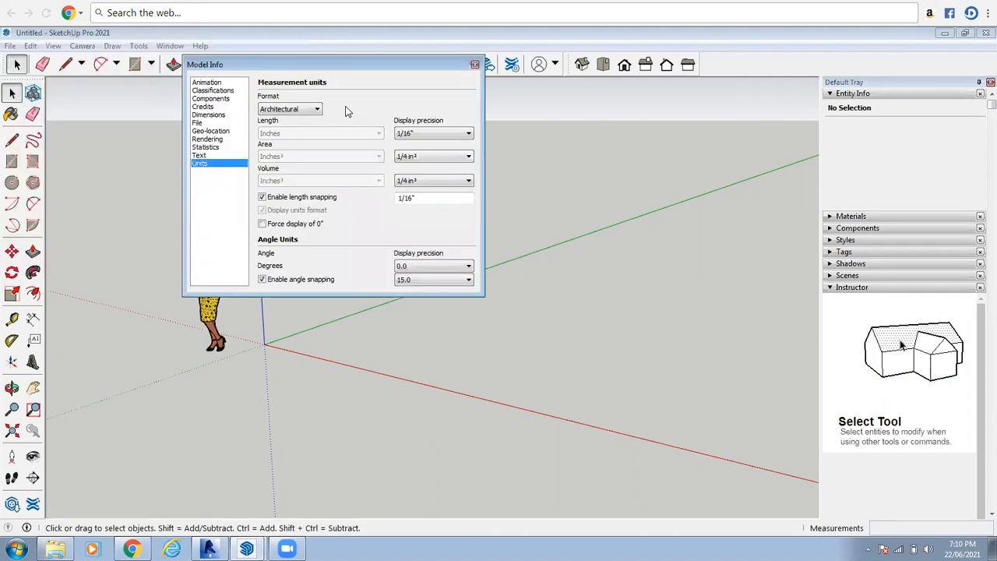
pyautogui.click(307, 111)
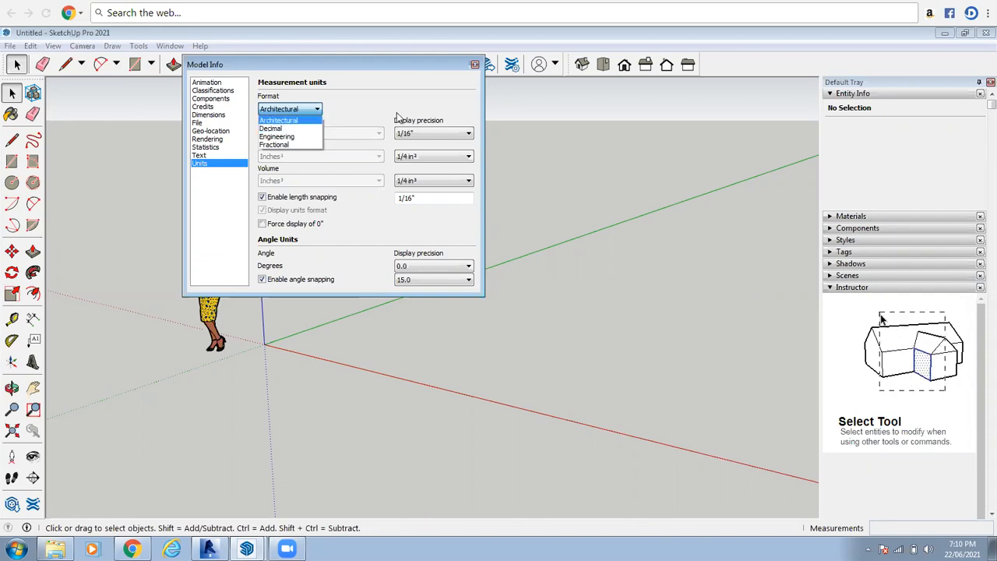
pyautogui.click(324, 270)
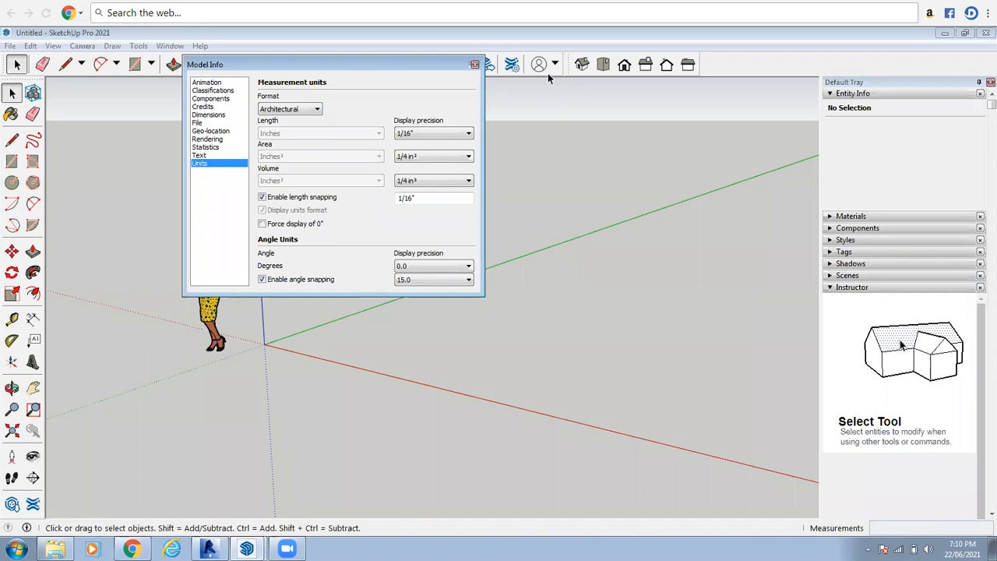
pyautogui.click(476, 65)
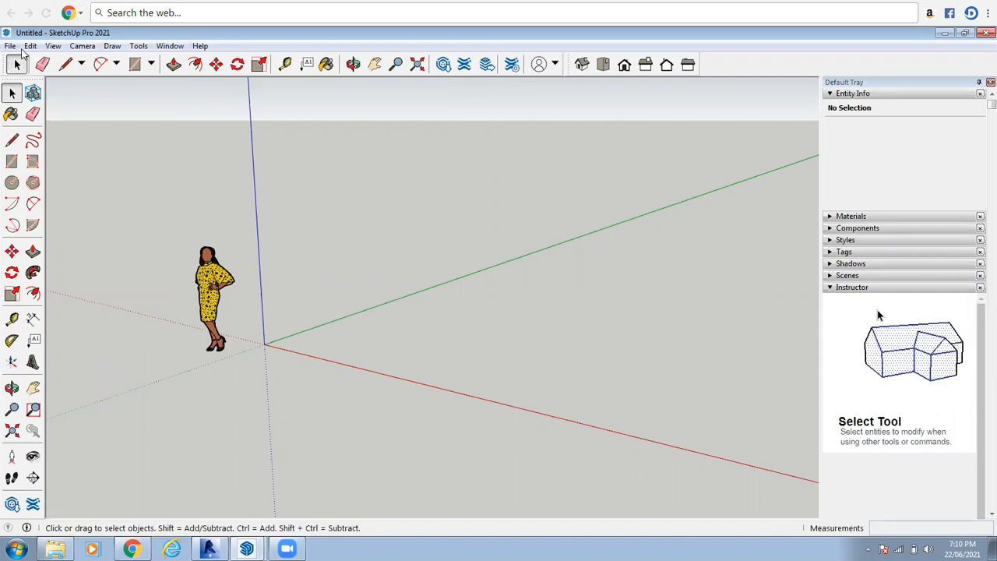
pyautogui.click(138, 46)
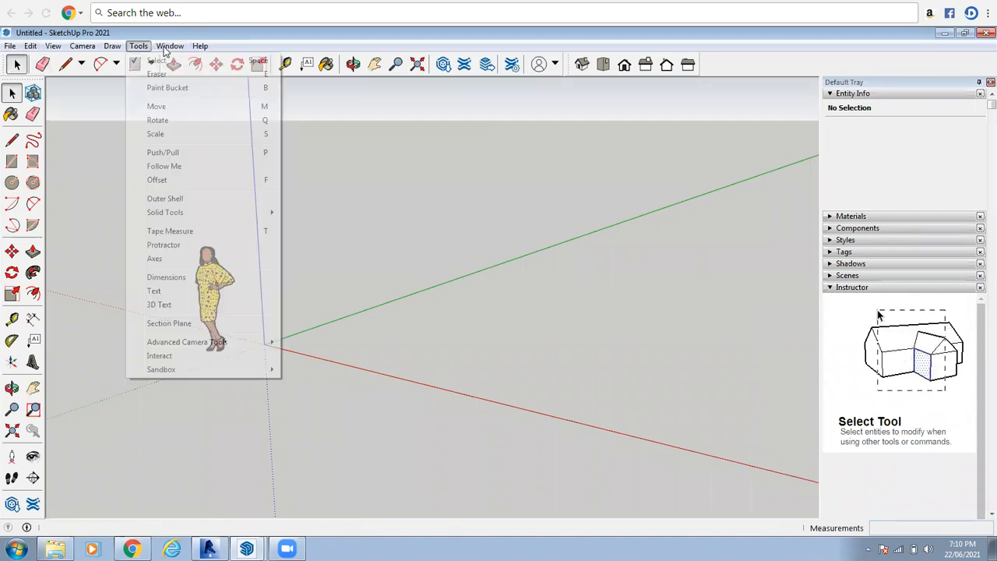
pyautogui.moveTo(106, 46)
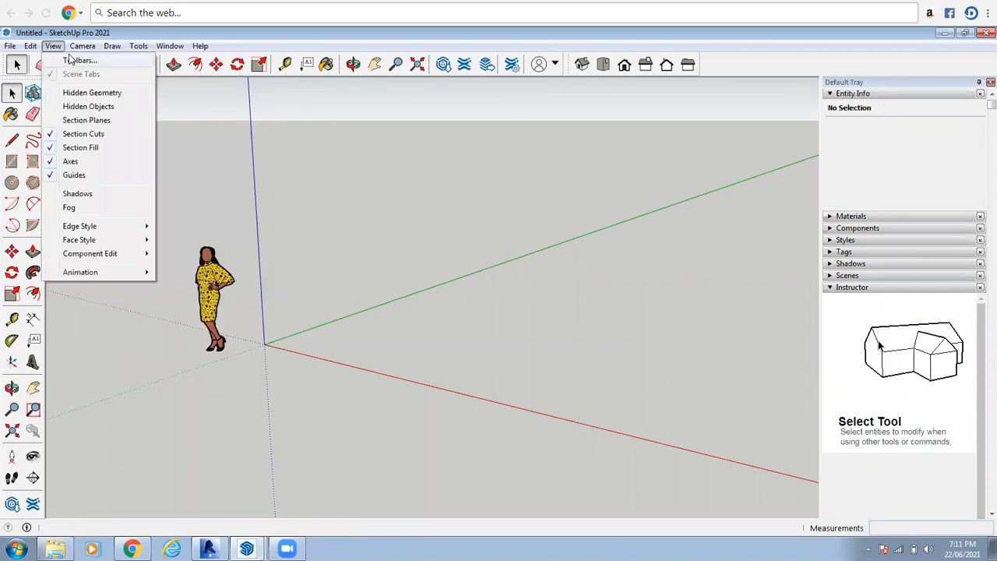
pyautogui.click(205, 164)
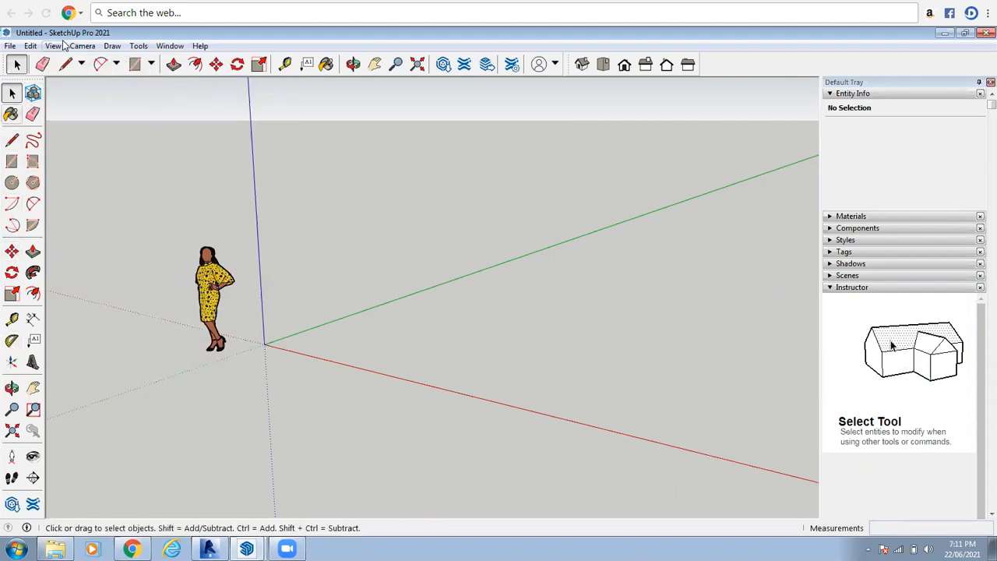
pyautogui.click(140, 47)
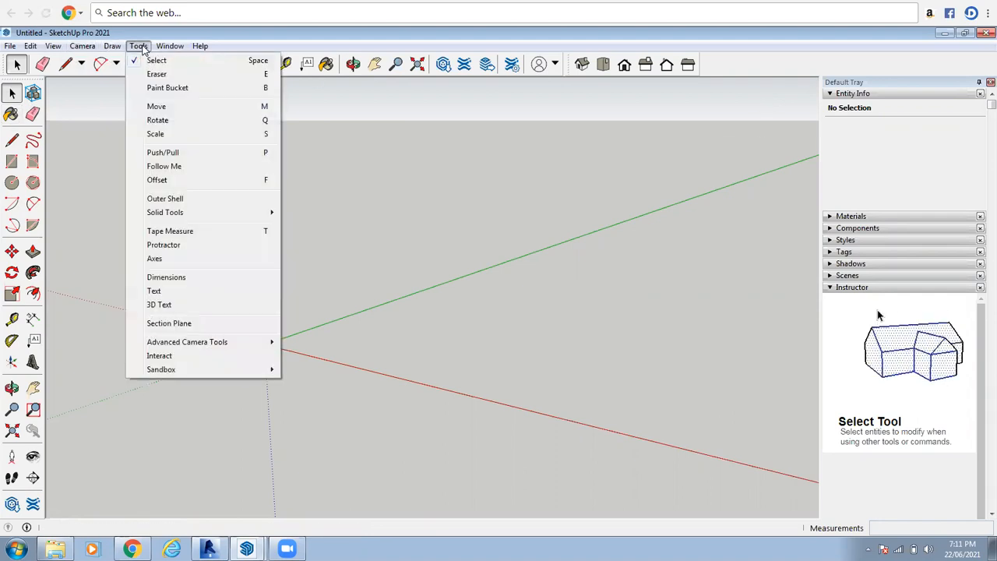
pyautogui.press('Escape')
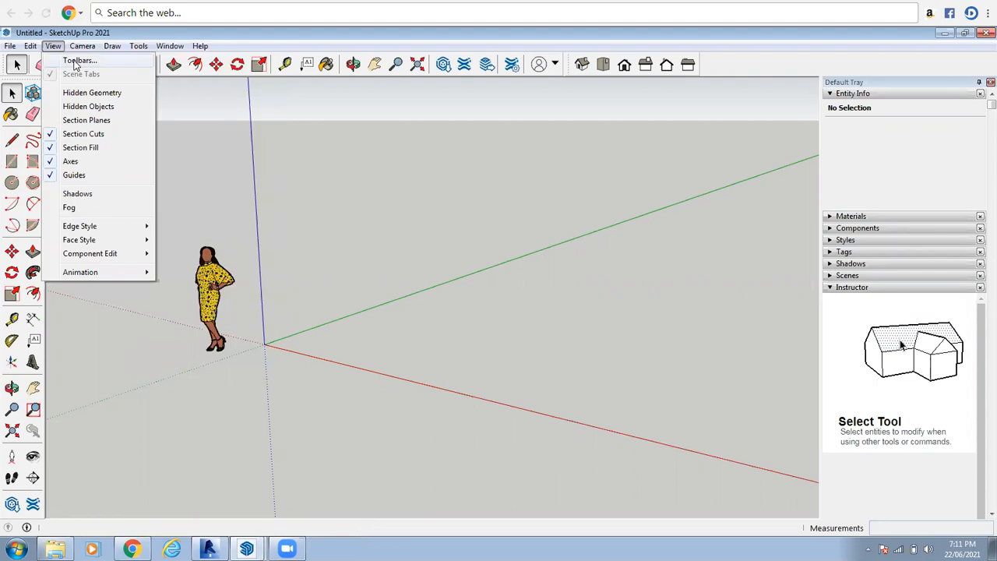
# - Review the list of available toolbars, switching the Large Tool Set off and back on and checking the Views entry
pyautogui.click(73, 62)
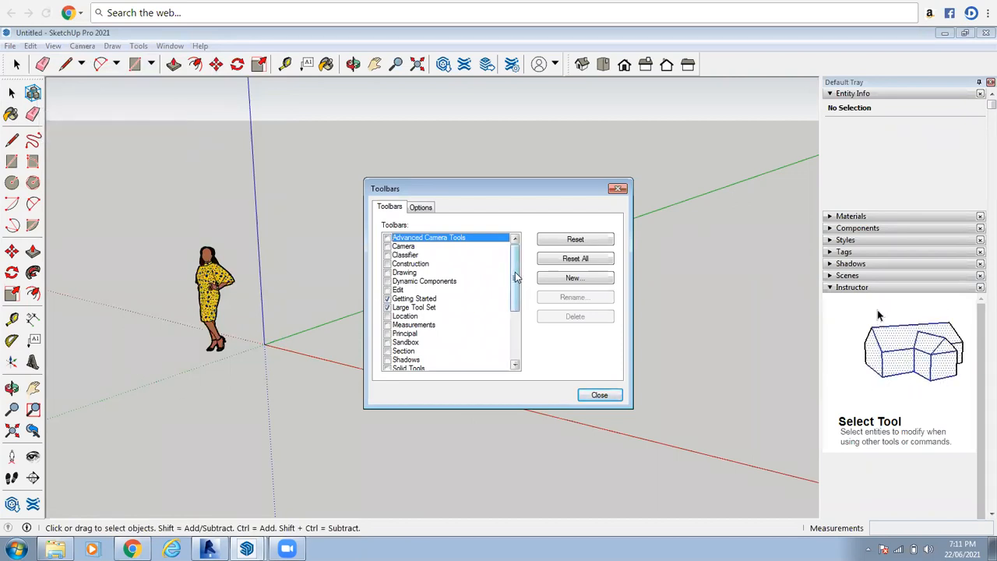
pyautogui.moveTo(515, 271); pyautogui.dragTo(515, 278)
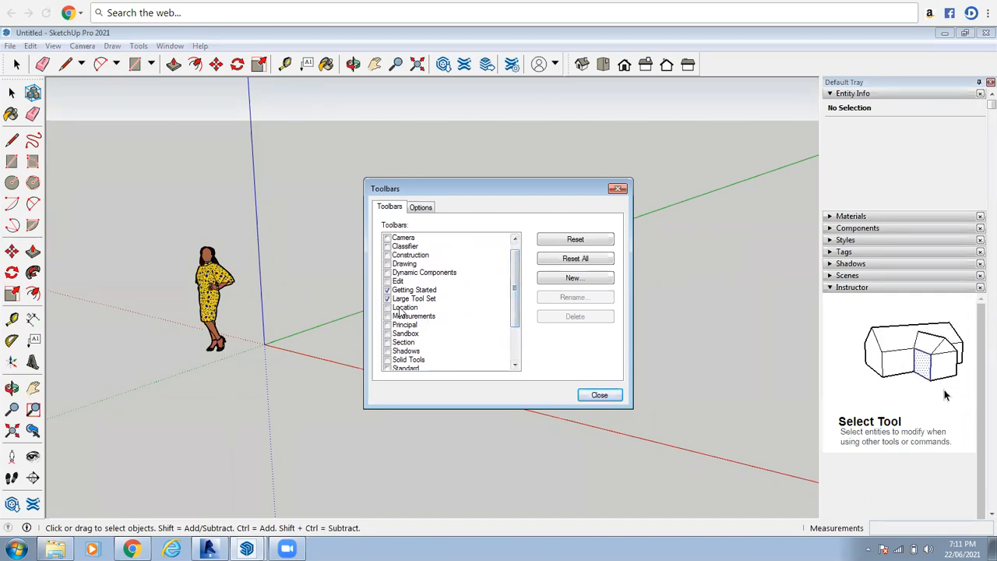
pyautogui.click(401, 300)
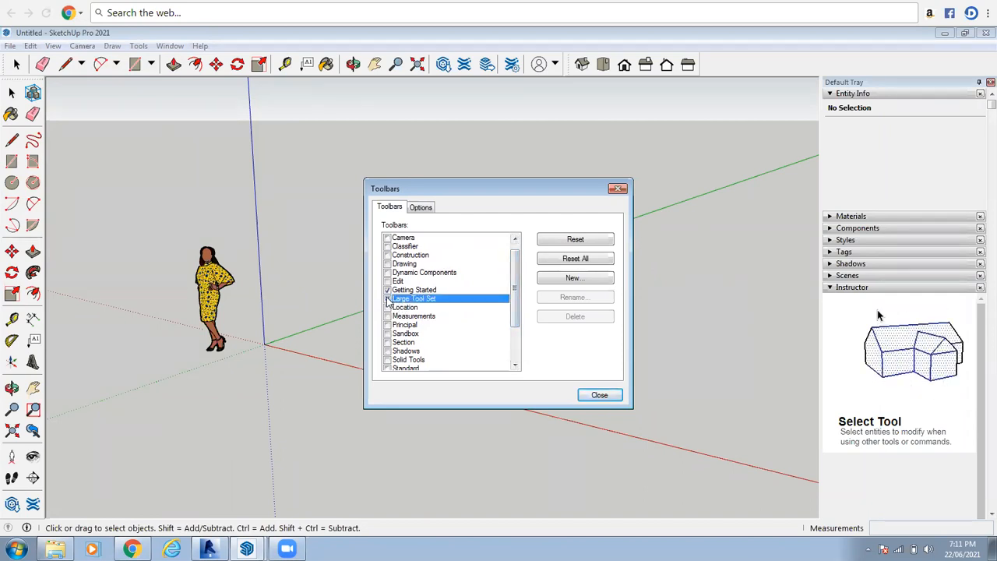
pyautogui.click(387, 299)
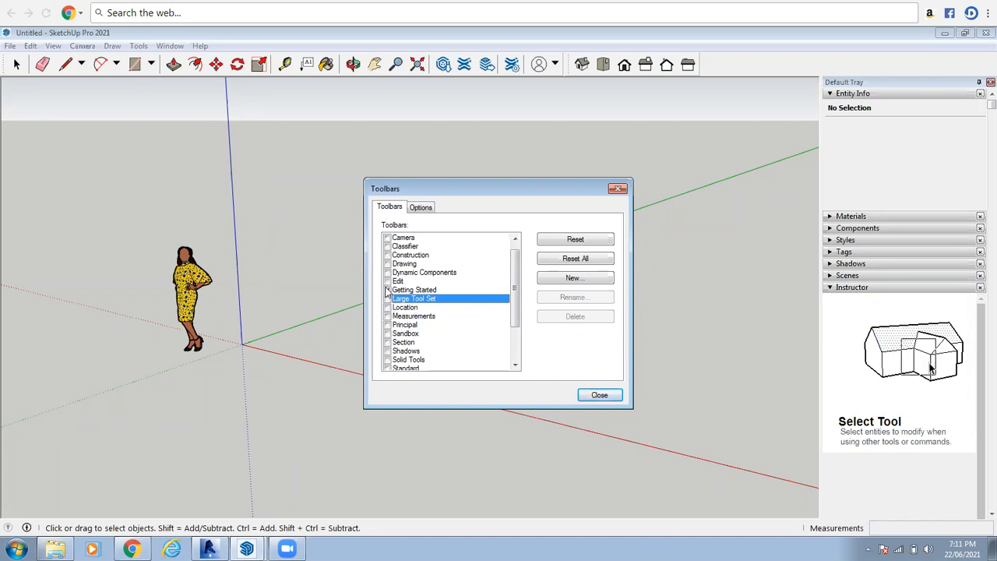
pyautogui.click(389, 299)
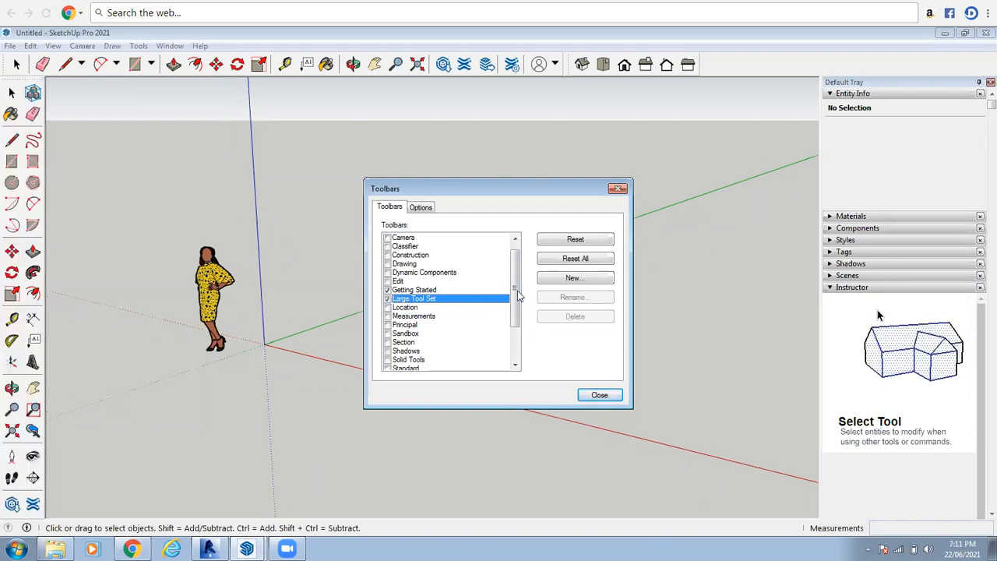
pyautogui.moveTo(518, 291); pyautogui.dragTo(517, 328)
pyautogui.click(413, 351)
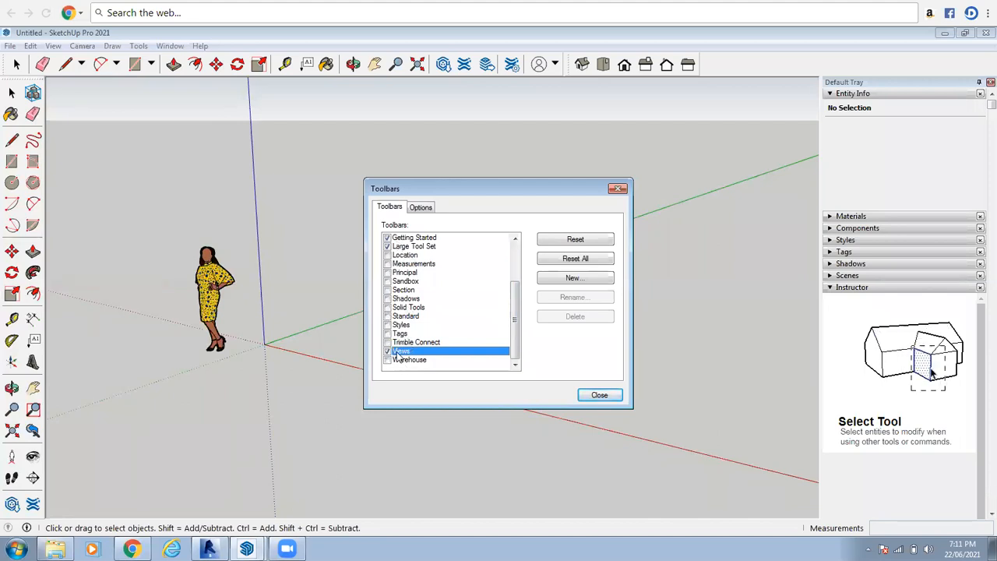
pyautogui.click(599, 396)
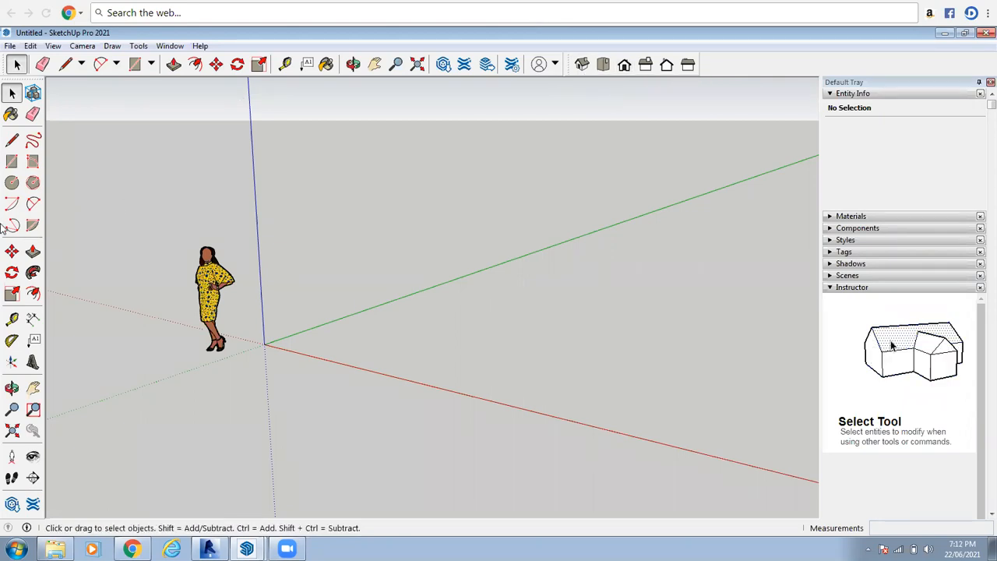
# - Examine the scene from the top, right, back and left standard views and from a free orbited angle
pyautogui.click(603, 66)
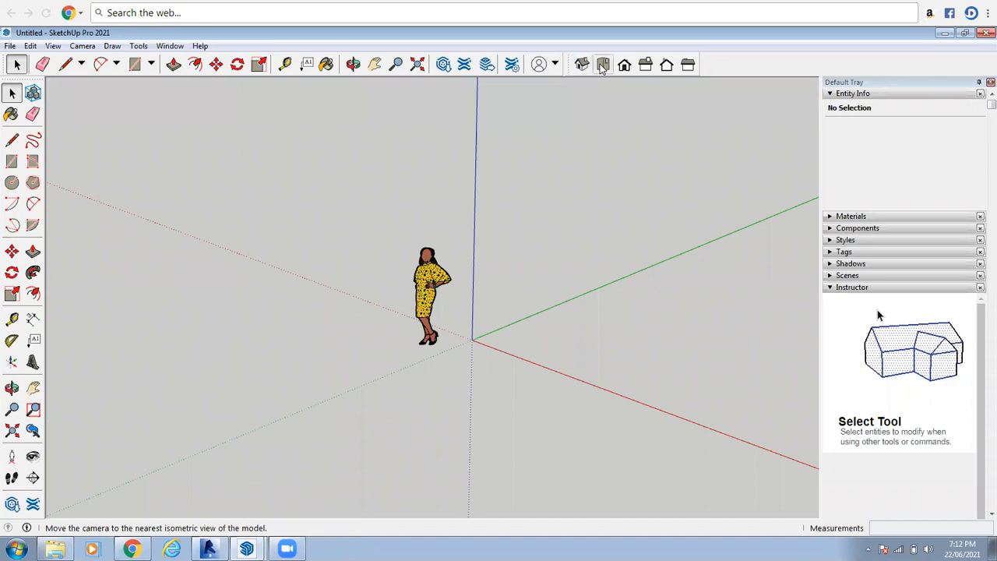
pyautogui.click(646, 66)
pyautogui.click(646, 65)
pyautogui.click(667, 65)
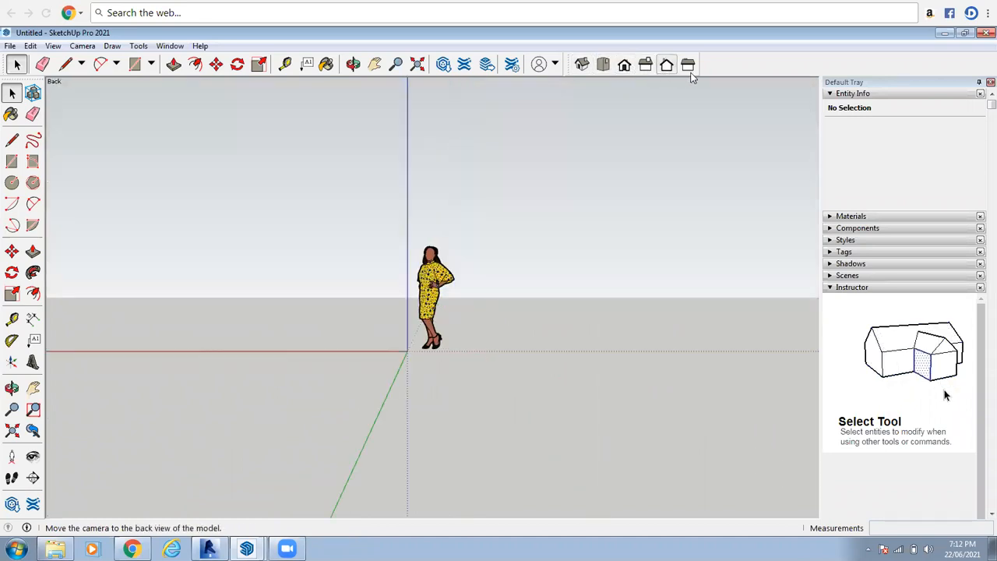
pyautogui.click(688, 65)
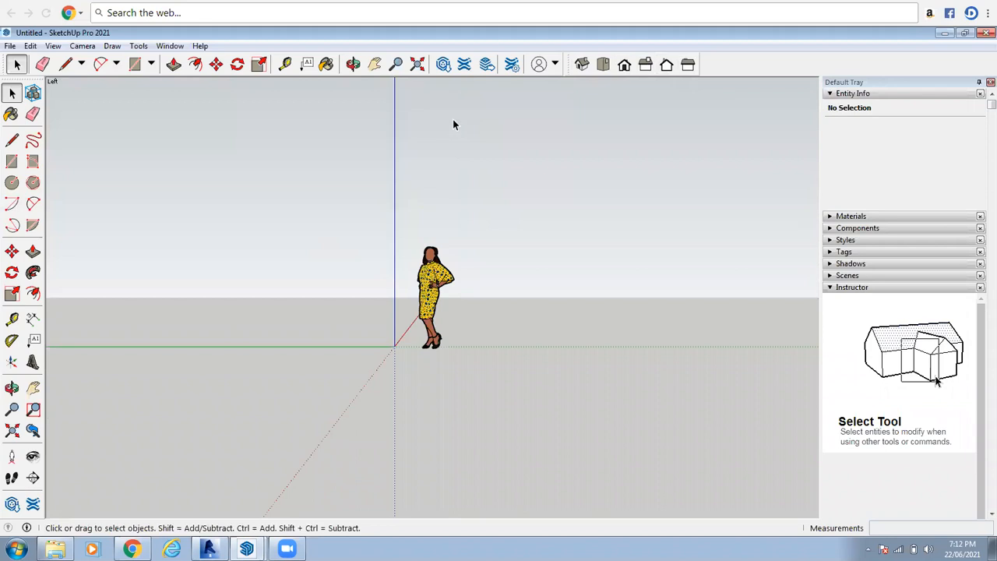
pyautogui.click(353, 64)
pyautogui.moveTo(299, 403); pyautogui.dragTo(538, 96)
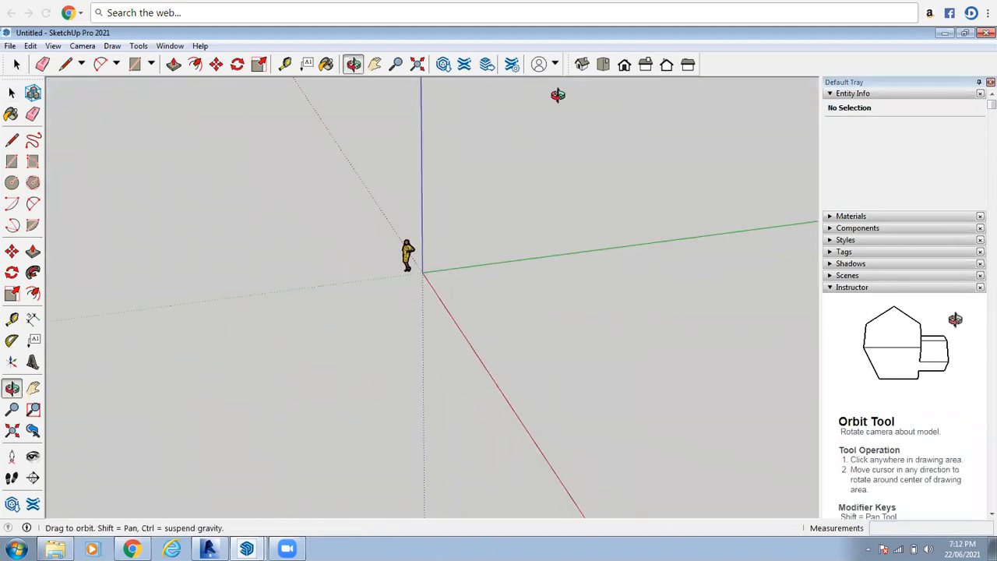
# - Switch to the isometric view and delete the human scale figure standing near the origin
pyautogui.click(583, 65)
pyautogui.click(16, 64)
pyautogui.scroll(3, 469, 314)
pyautogui.scroll(6, 417, 300)
pyautogui.scroll(-2, 318, 310)
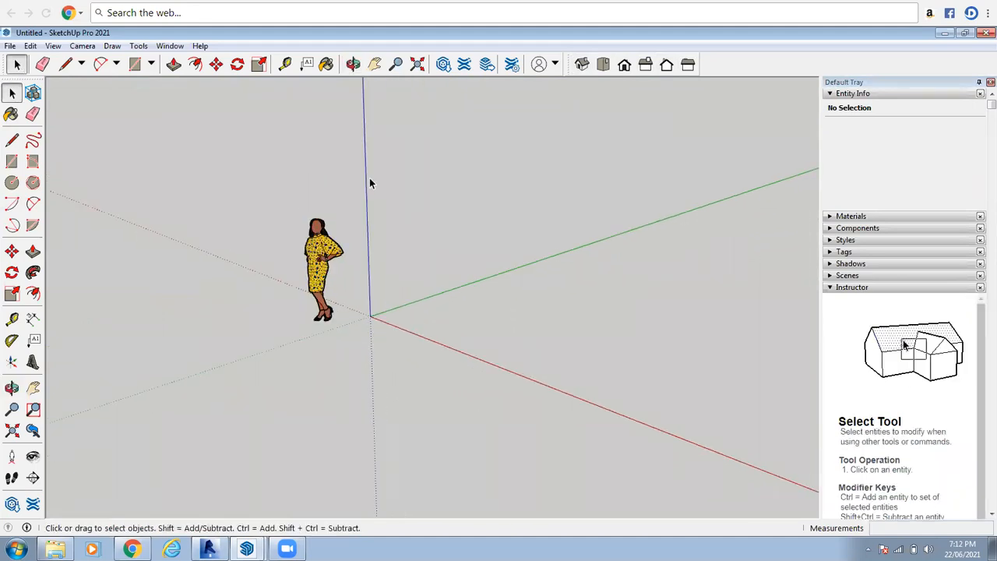
pyautogui.scroll(2, 369, 179)
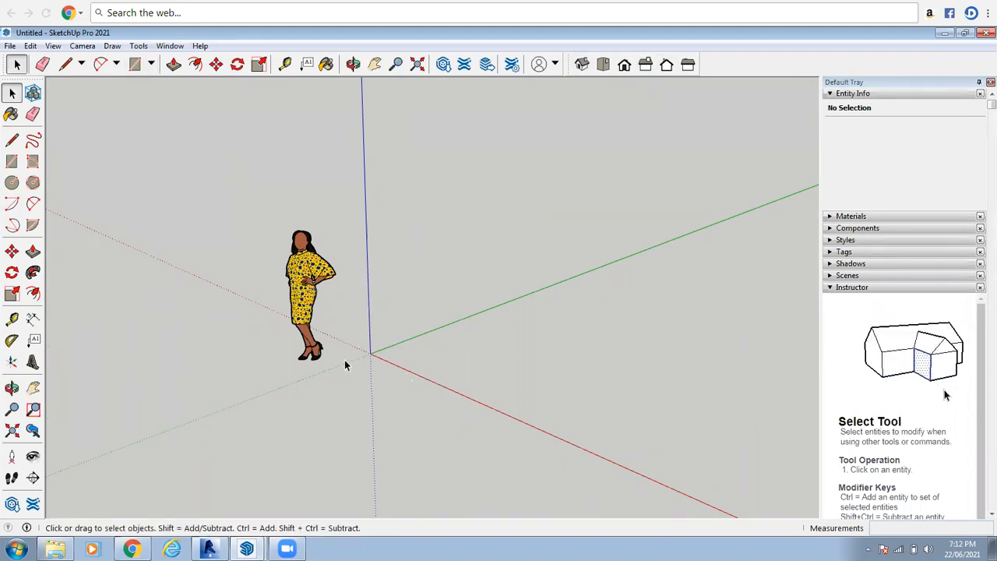
pyautogui.scroll(-2, 366, 346)
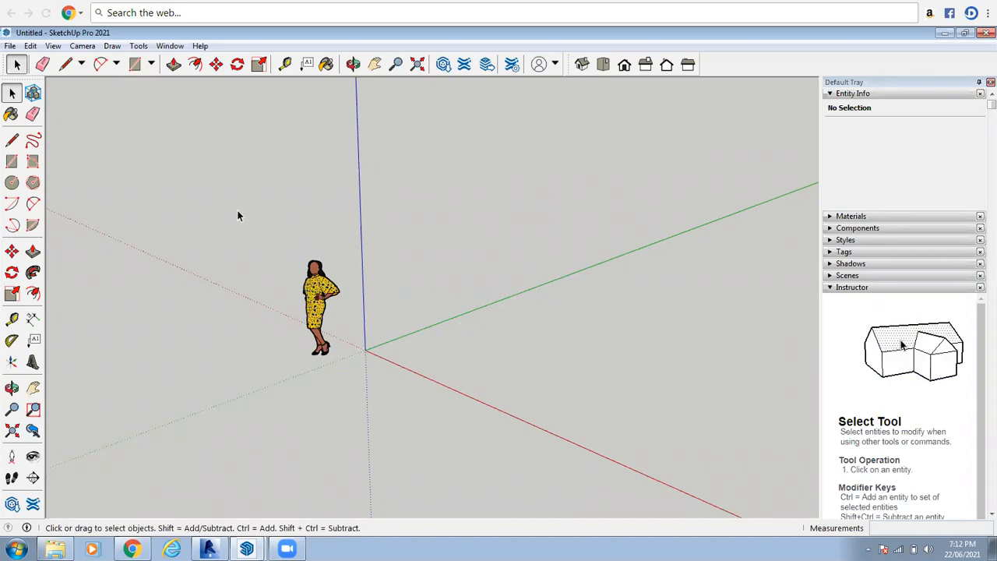
pyautogui.moveTo(249, 207); pyautogui.dragTo(466, 442)
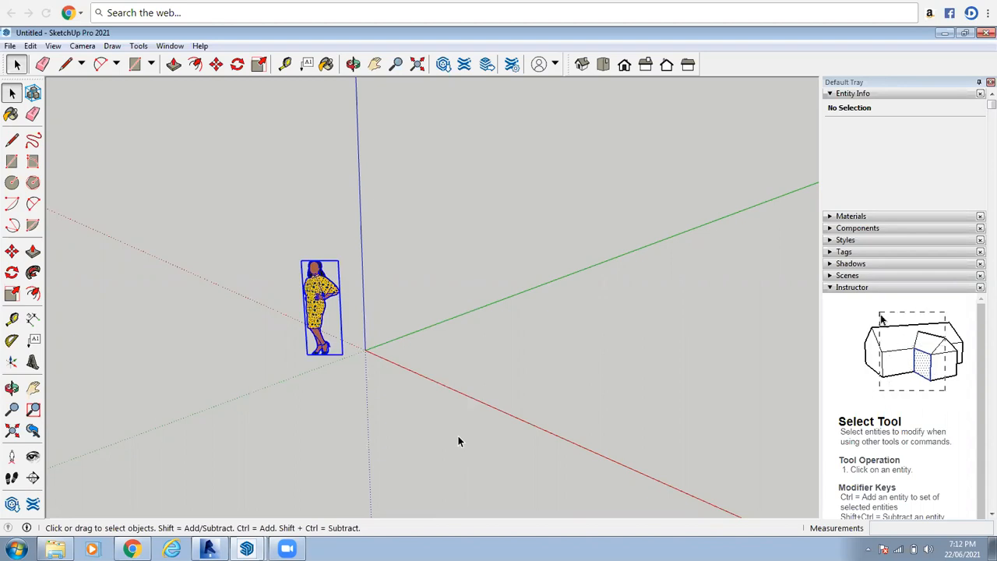
pyautogui.press('Delete')
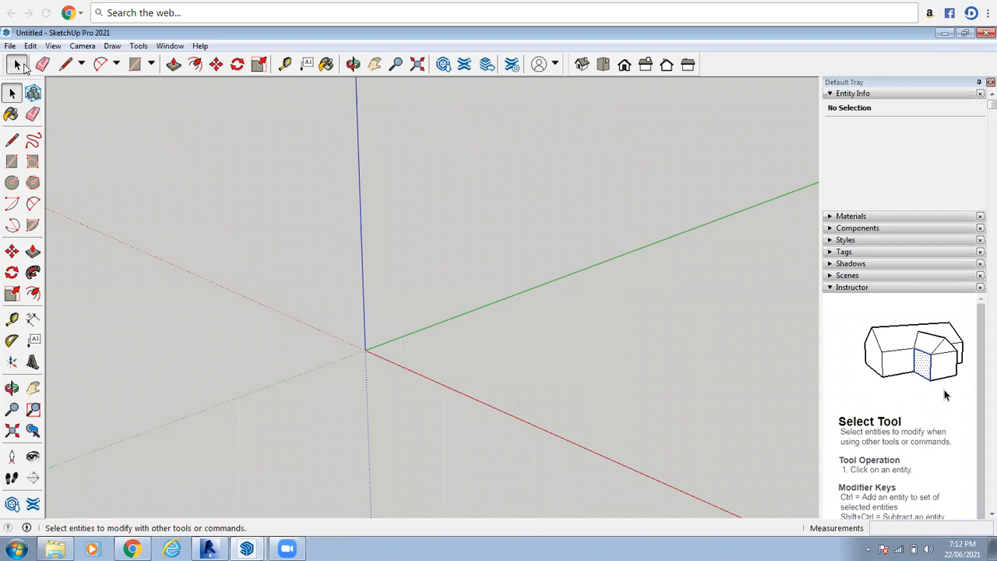
# - Draw a single edge about 8' long from the origin along the green axis
pyautogui.click(11, 141)
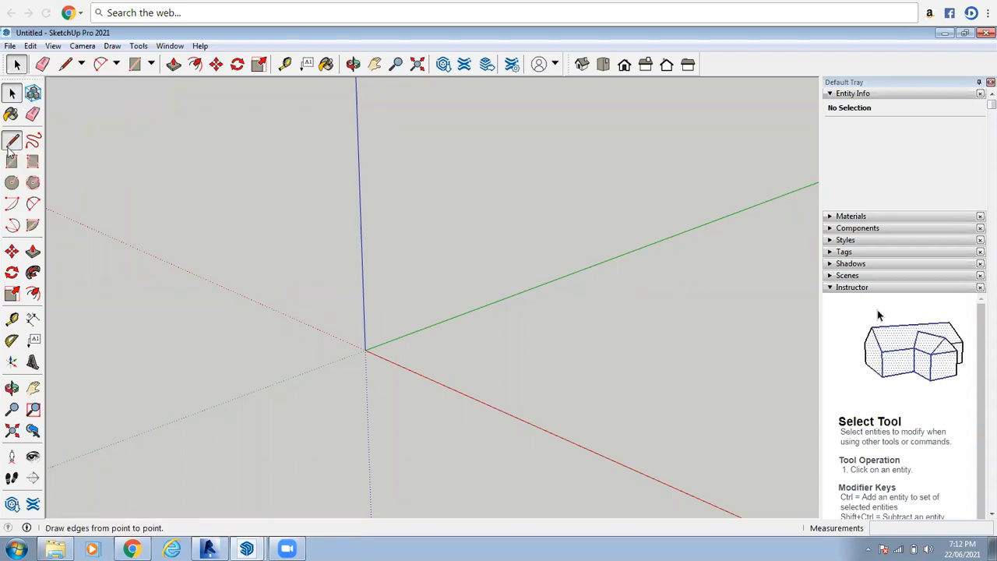
pyautogui.click(364, 350)
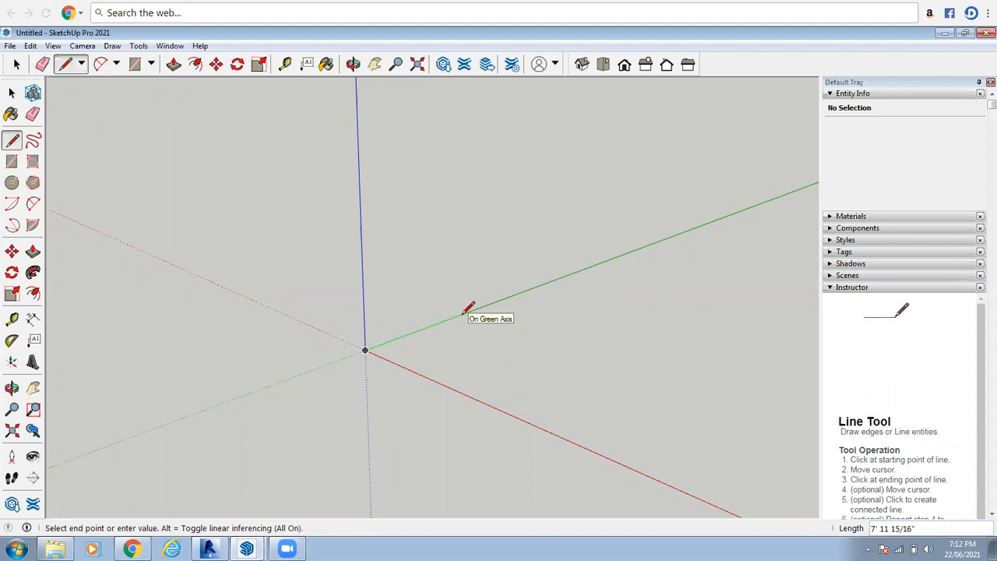
pyautogui.click(461, 315)
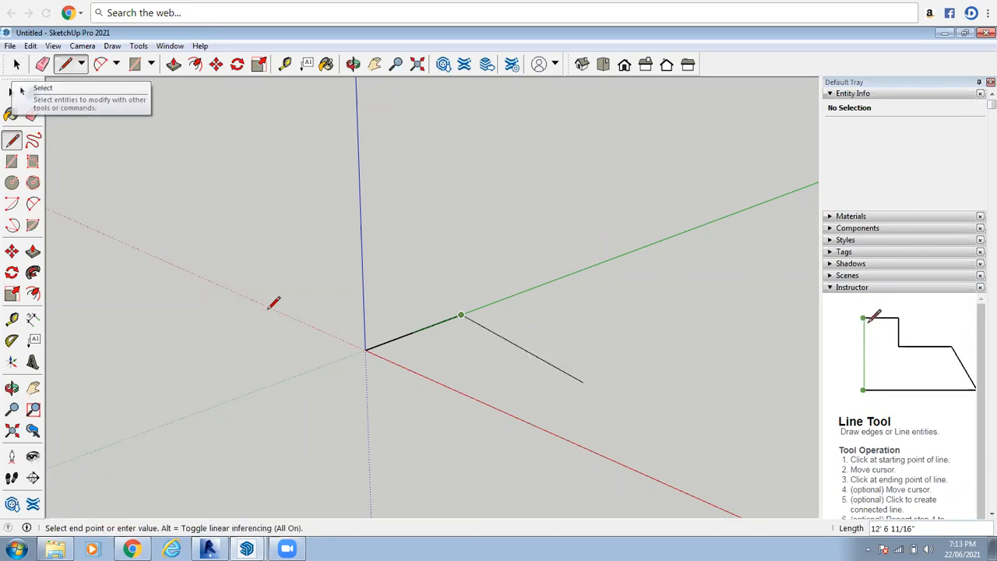
pyautogui.press('Escape')
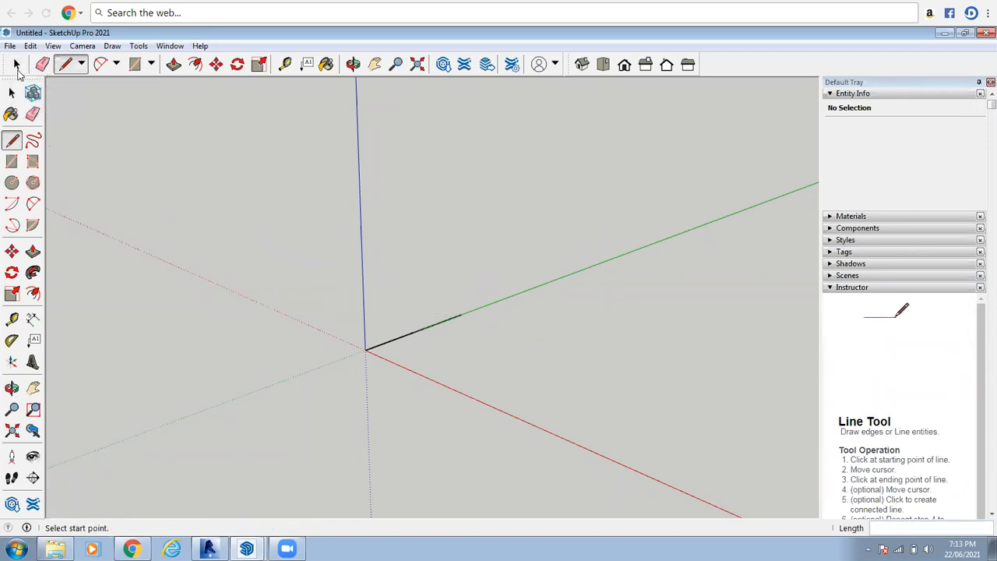
# - Delete the edge lying on the green axis
pyautogui.click(16, 63)
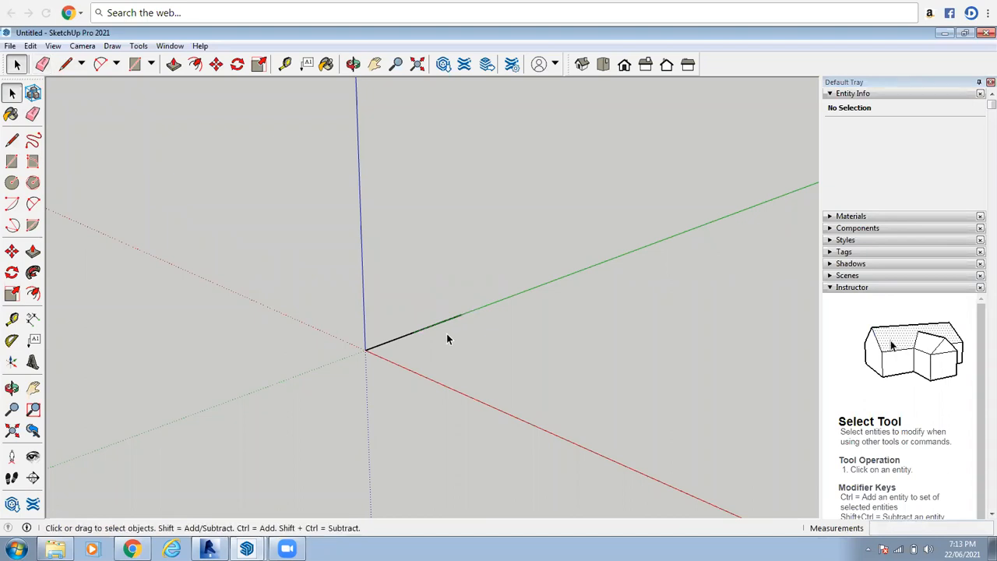
pyautogui.click(447, 335)
pyautogui.press('Delete')
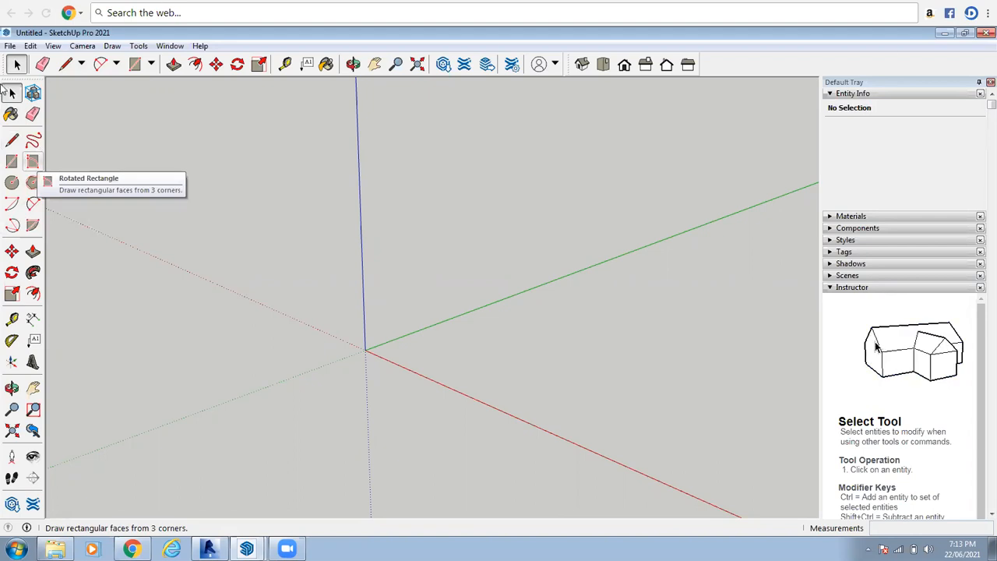
pyautogui.click(12, 139)
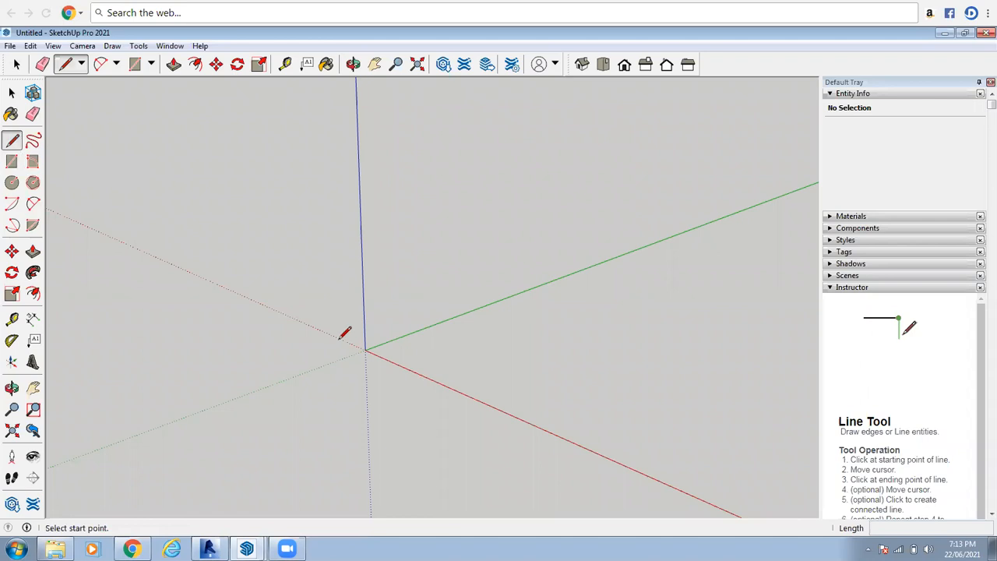
pyautogui.click(364, 351)
pyautogui.scroll(2, 533, 305)
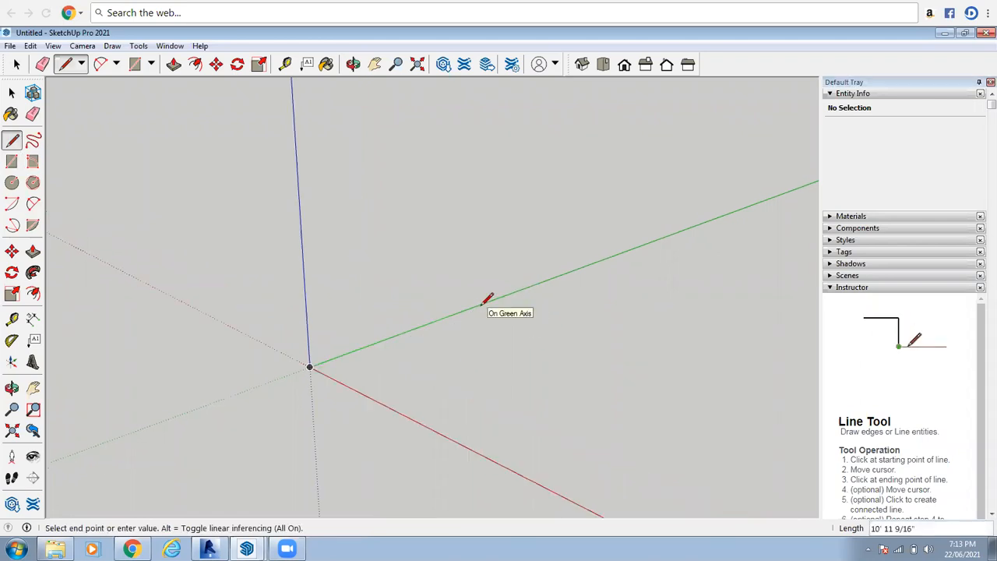
pyautogui.write('1o')
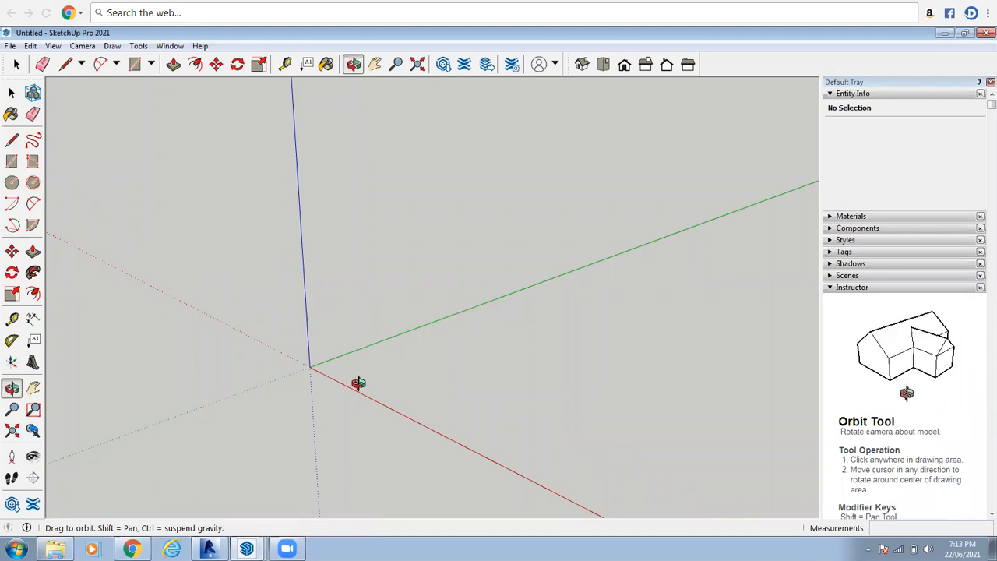
pyautogui.write('l')
pyautogui.click(310, 366)
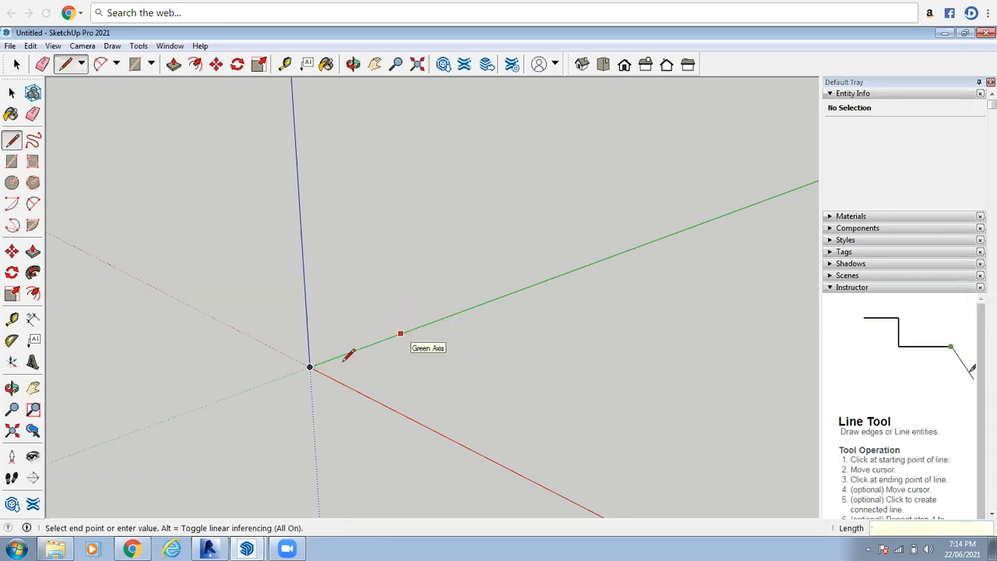
pyautogui.press('Escape')
# - Draw an edge about 1 3/8" long from the origin along the green axis, and delete it
pyautogui.scroll(4, 335, 421)
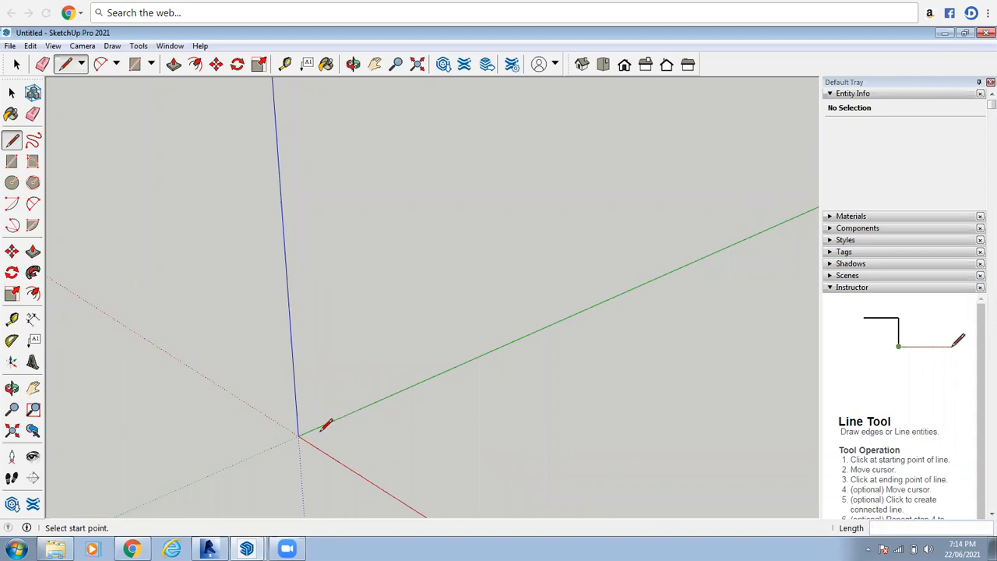
pyautogui.click(394, 407)
pyautogui.click(393, 409)
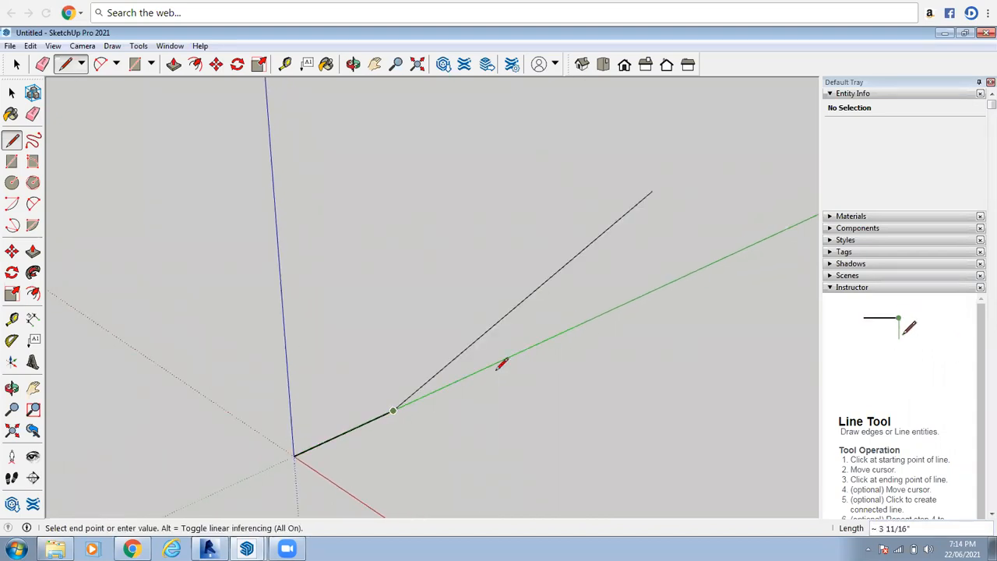
pyautogui.press('Escape')
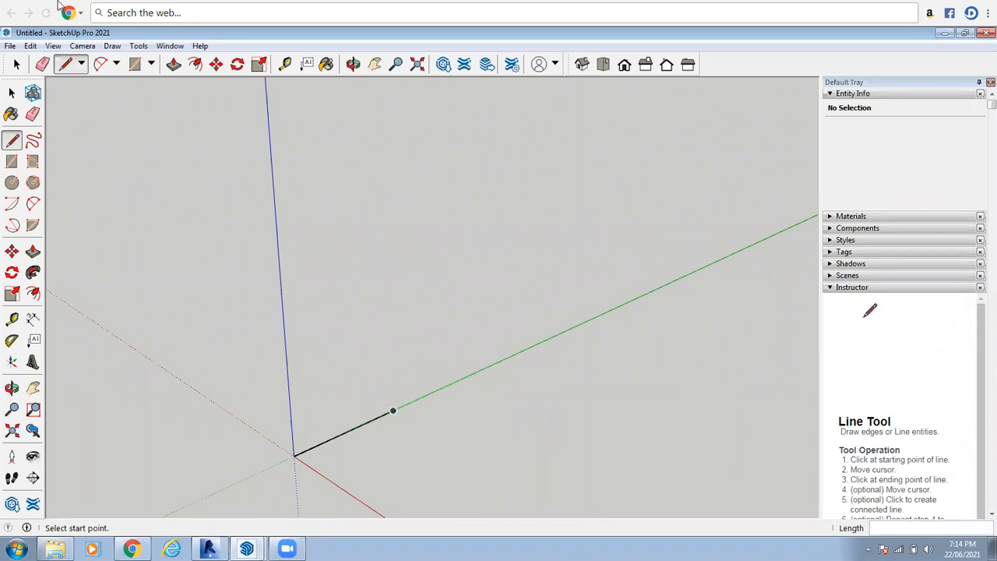
pyautogui.click(16, 63)
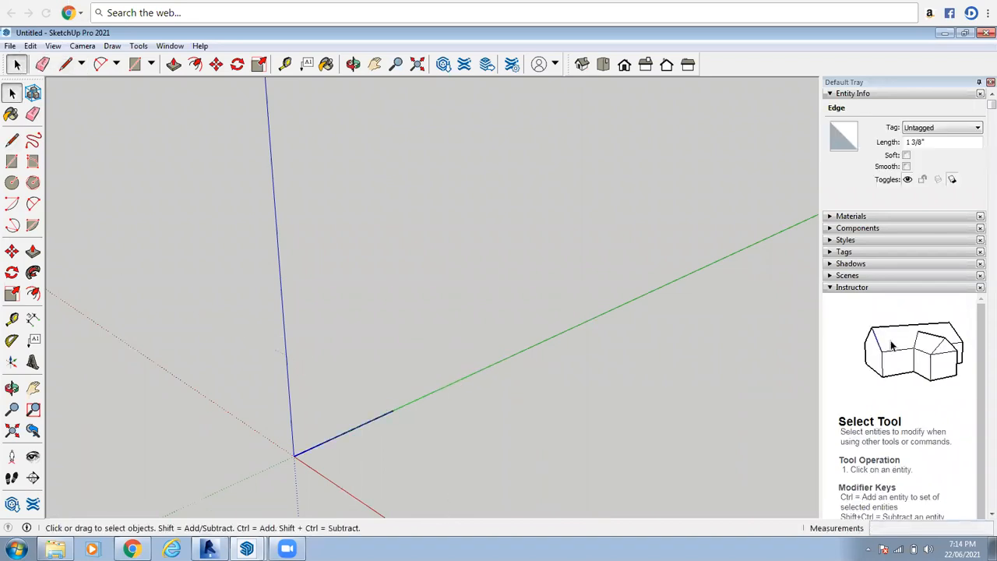
pyautogui.press('Delete')
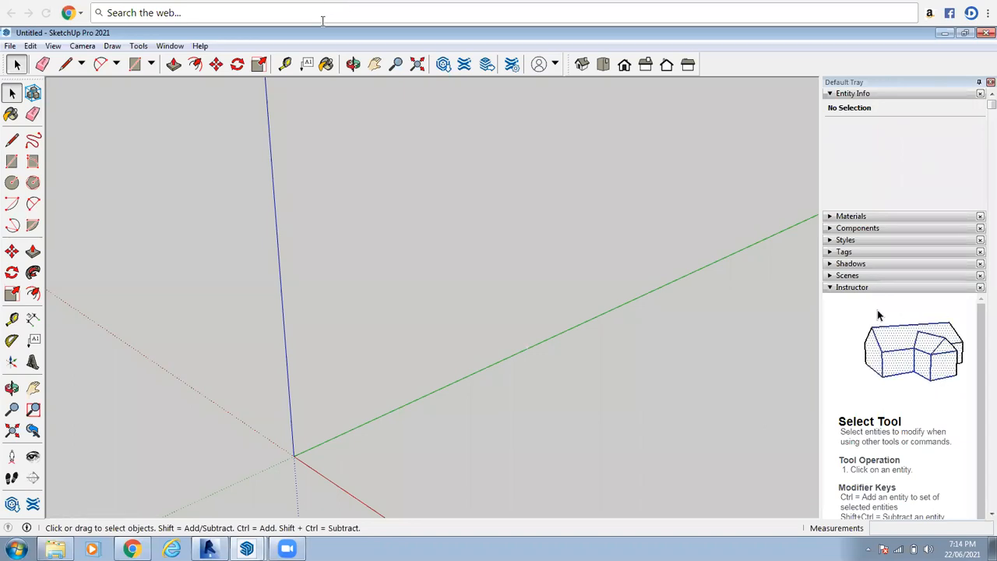
pyautogui.click(12, 140)
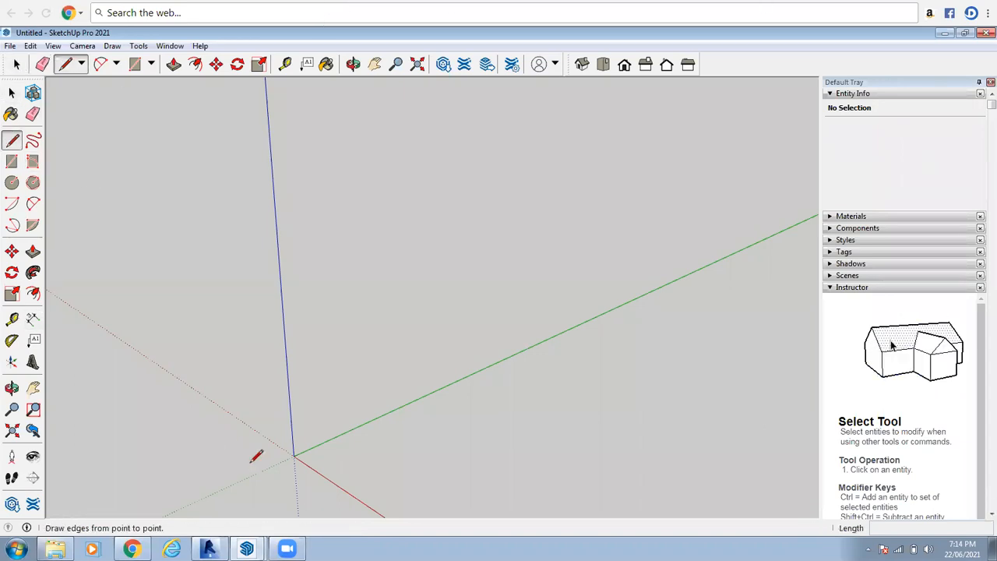
pyautogui.click(294, 456)
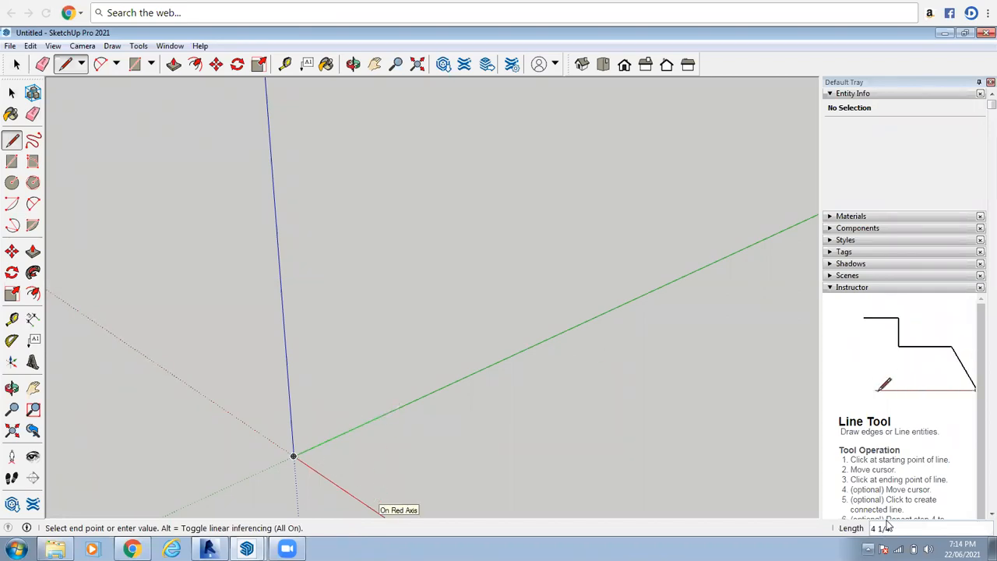
pyautogui.scroll(-3, 345, 356)
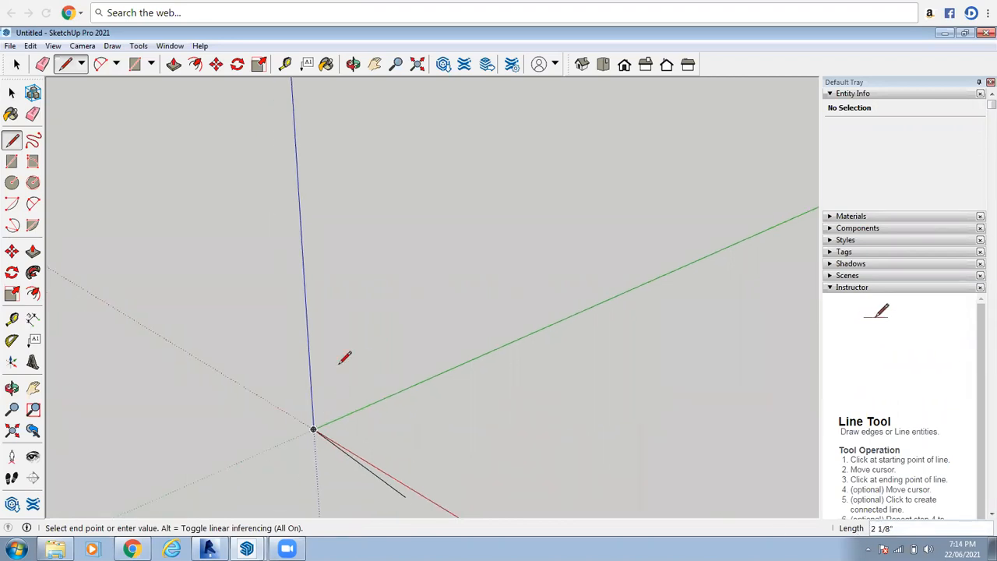
pyautogui.scroll(-3, 219, 274)
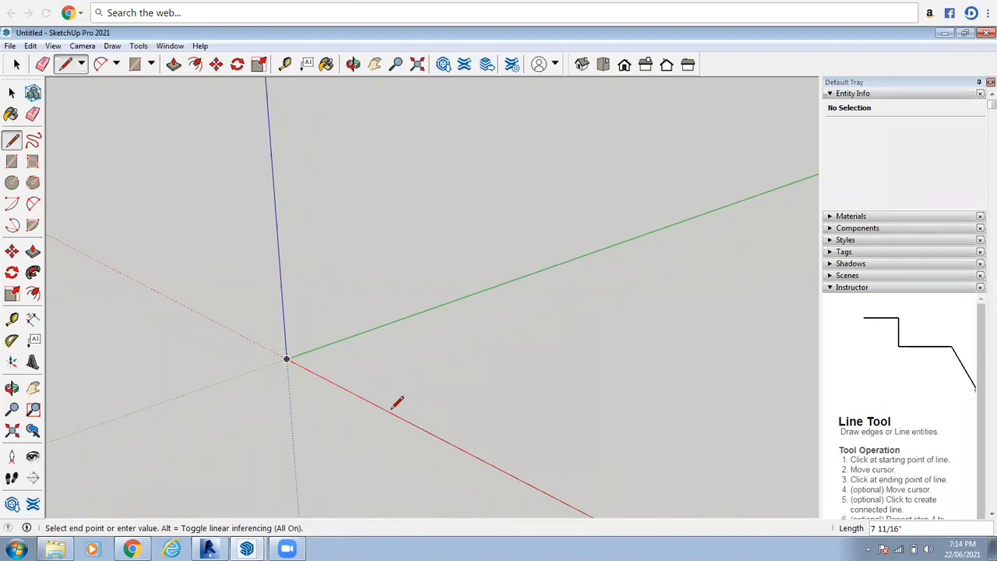
pyautogui.scroll(-2, 351, 351)
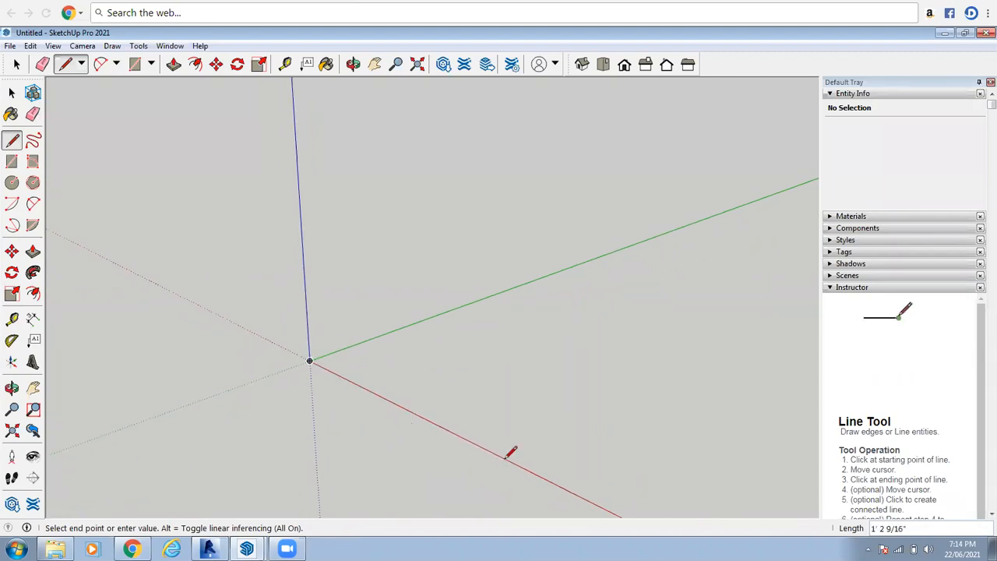
pyautogui.scroll(-3, 339, 323)
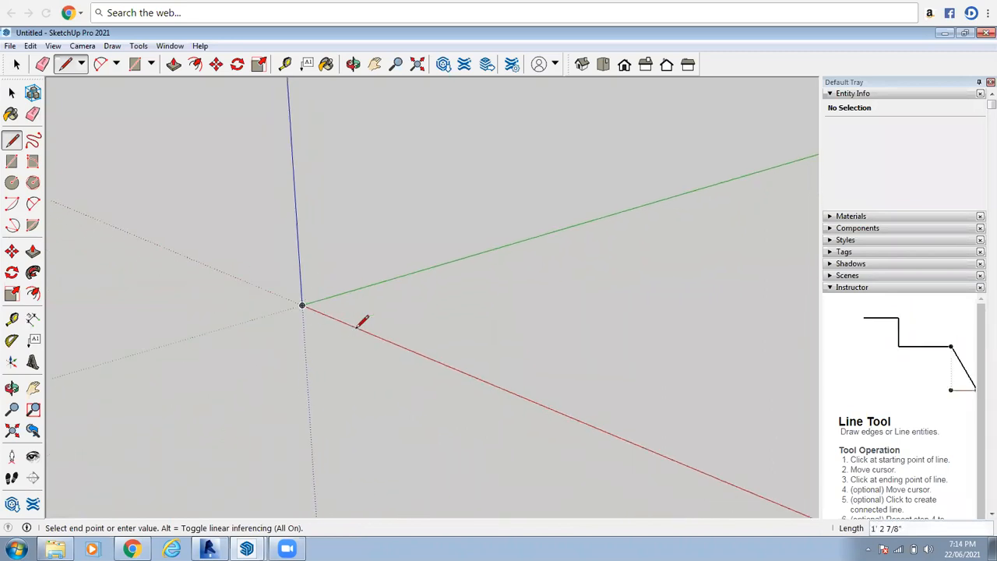
pyautogui.scroll(3, 361, 322)
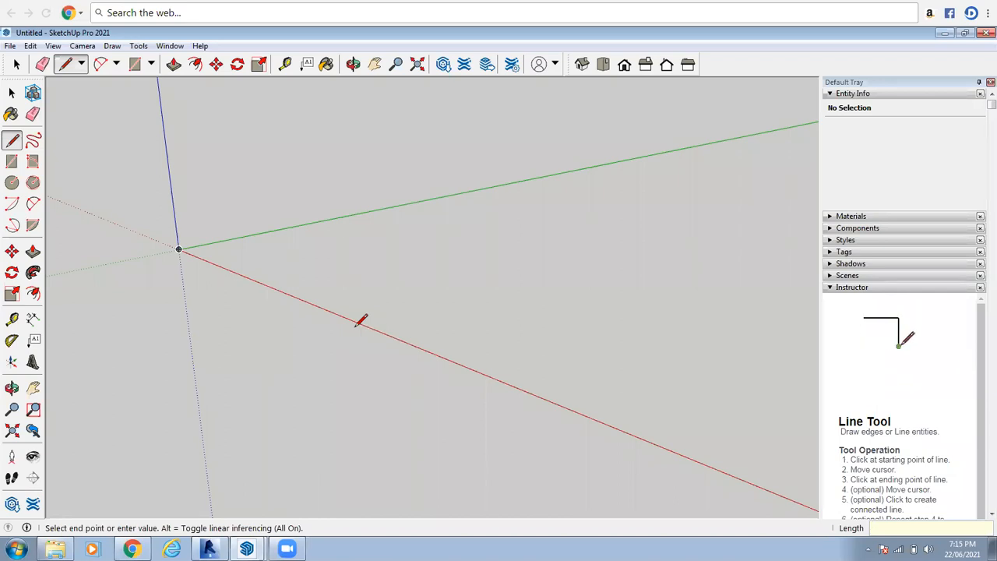
pyautogui.press('Escape')
# - Draw another short edge from the origin along the green axis, and remove it with a selection window
pyautogui.scroll(2, 193, 263)
pyautogui.click(170, 241)
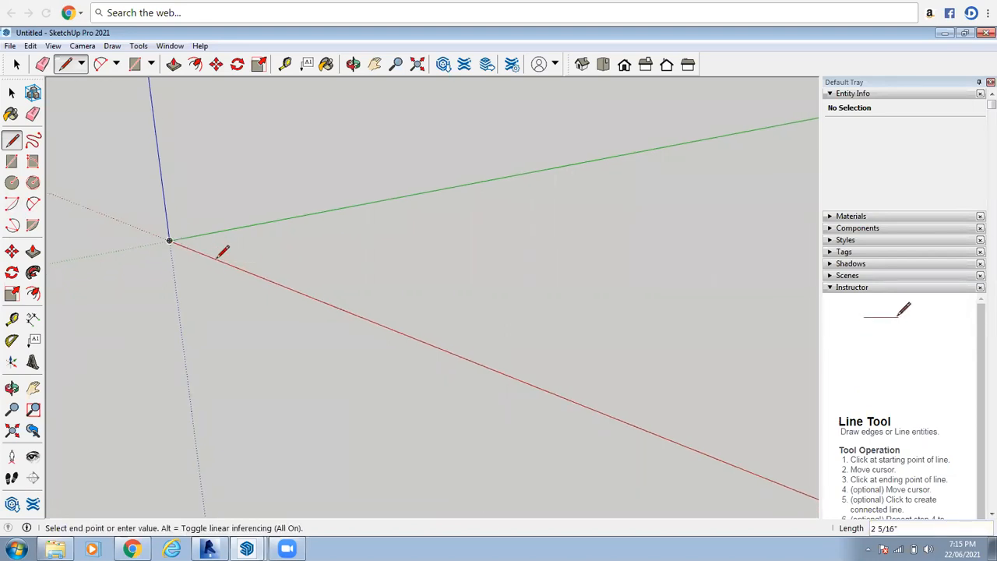
pyautogui.click(224, 230)
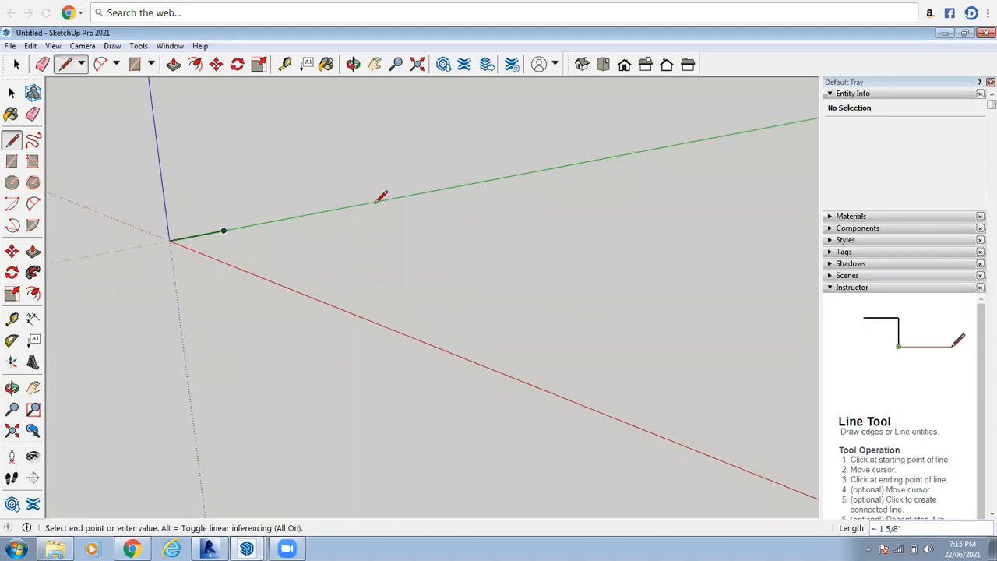
pyautogui.click(15, 66)
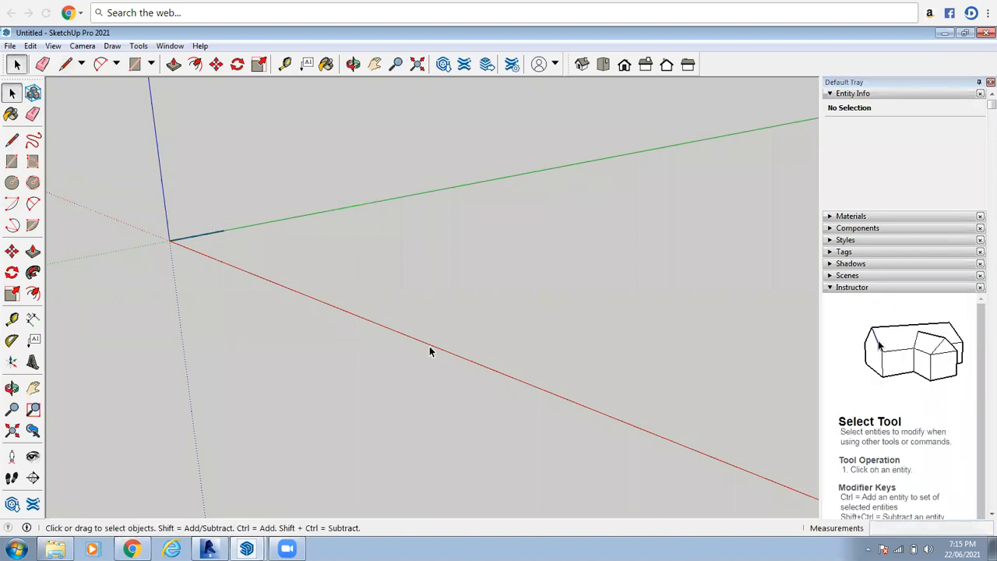
pyautogui.moveTo(429, 346); pyautogui.dragTo(93, 194)
pyautogui.press('Delete')
# - Draw a 5' by 5' rectangle on the ground plane with one corner at the origin
pyautogui.scroll(3, 91, 185)
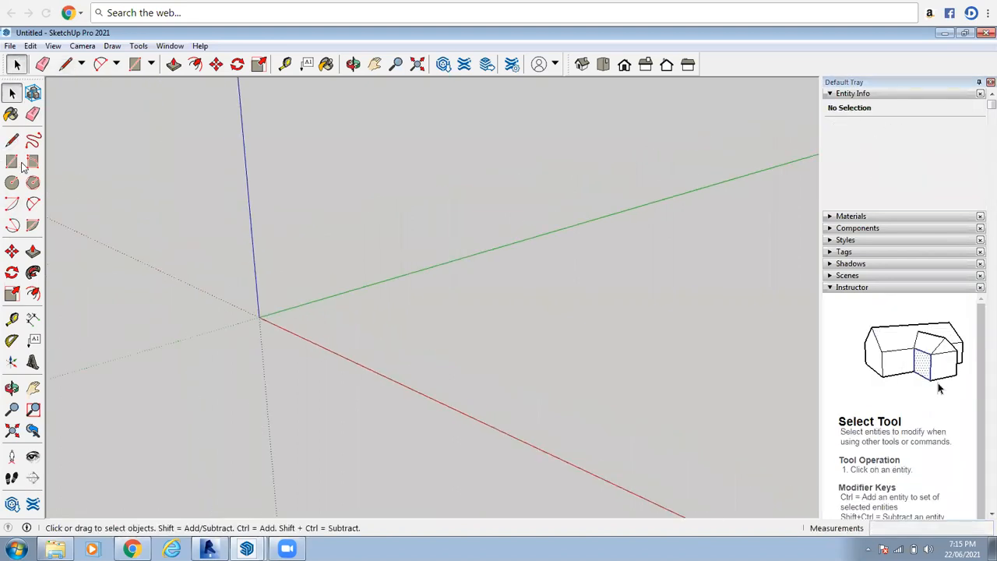
pyautogui.click(11, 162)
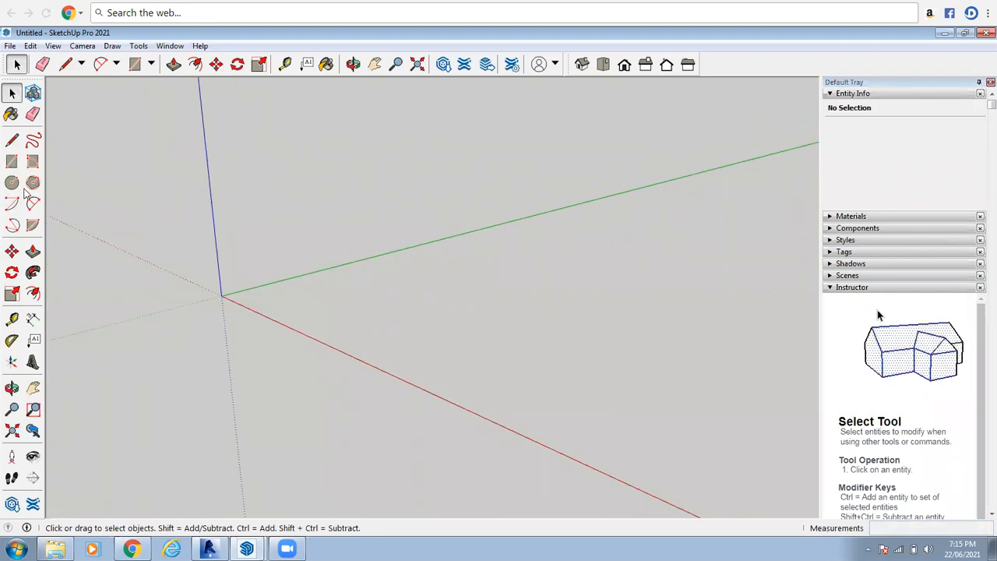
pyautogui.click(375, 294)
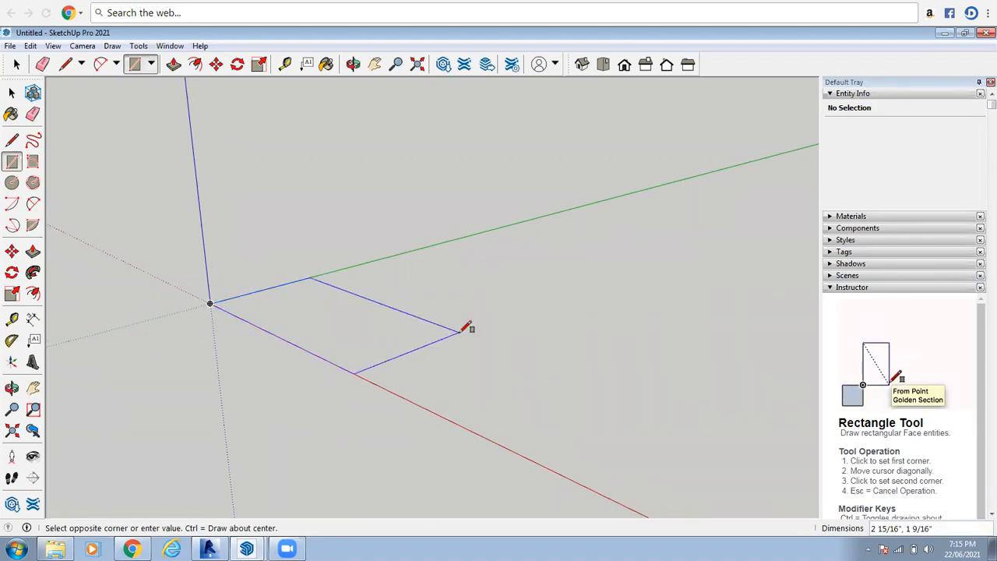
pyautogui.write('5')
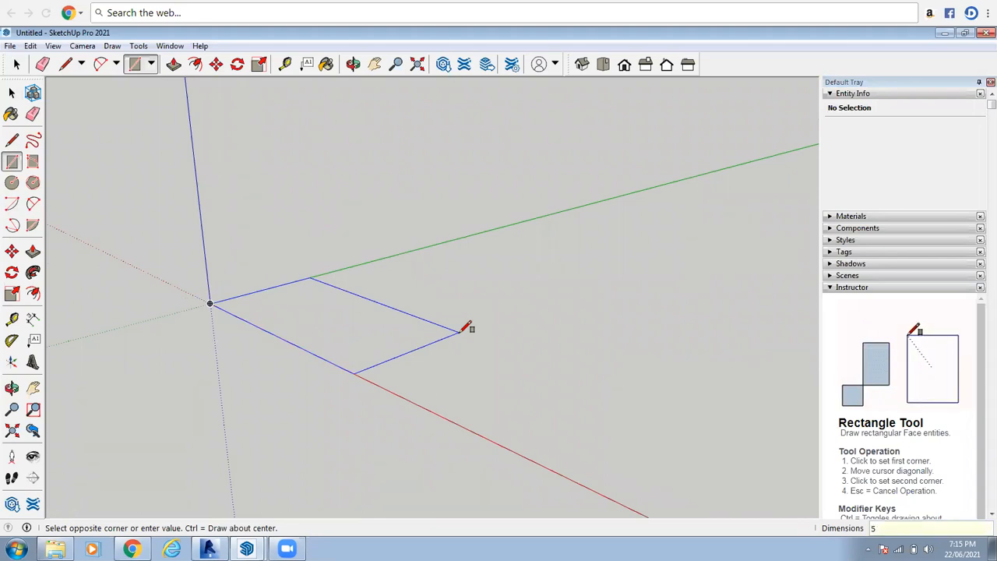
pyautogui.write("',5")
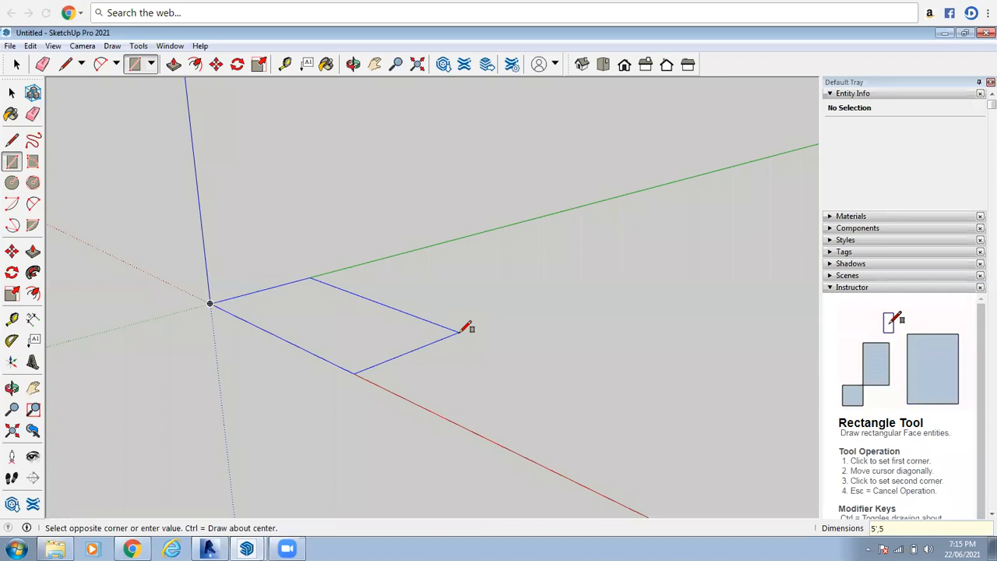
pyautogui.write("'")
pyautogui.press('Return')
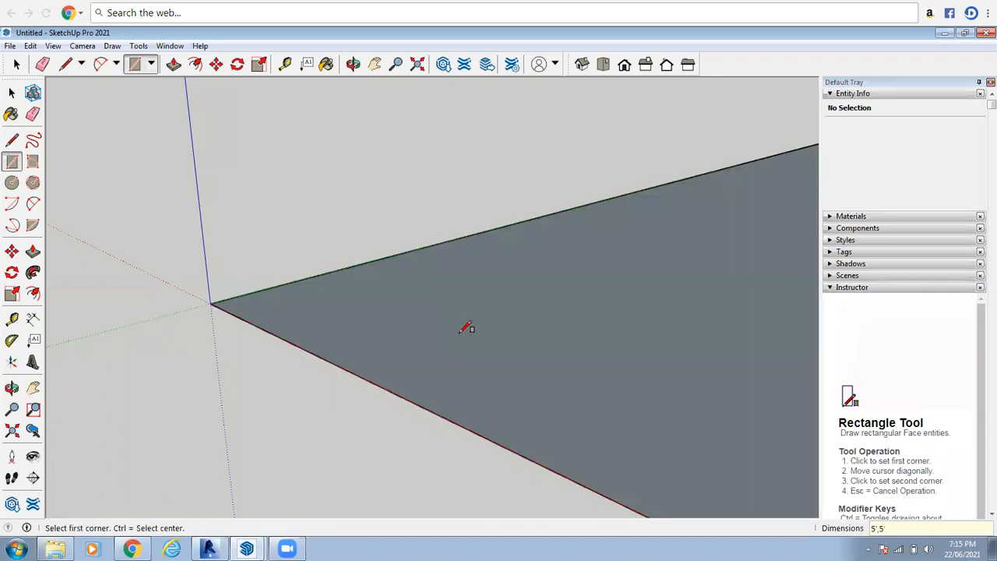
pyautogui.scroll(-8, 460, 334)
pyautogui.press('space')
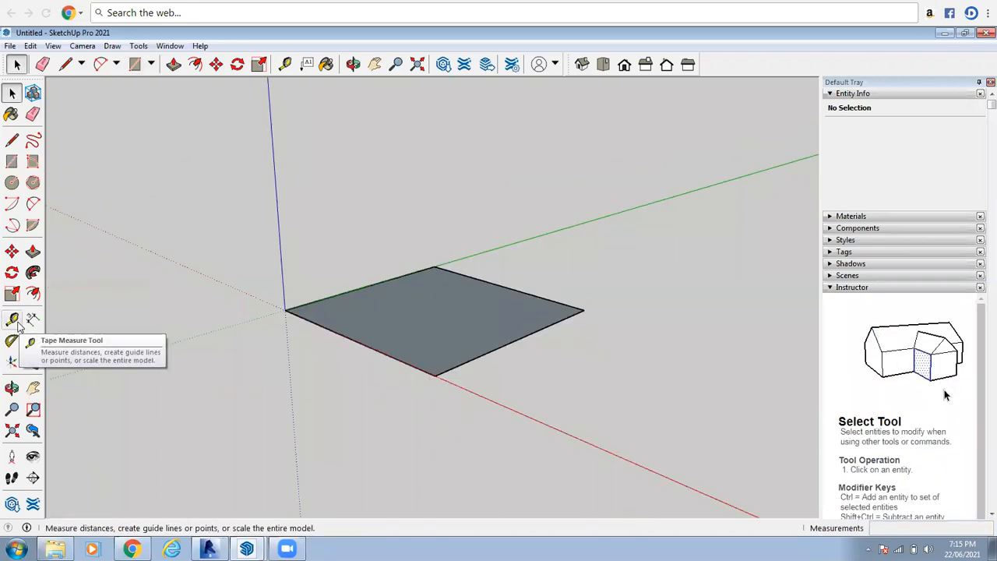
# - Measure the rectangle's side along the red axis, starting at the origin, with the Tape Measure
pyautogui.click(16, 323)
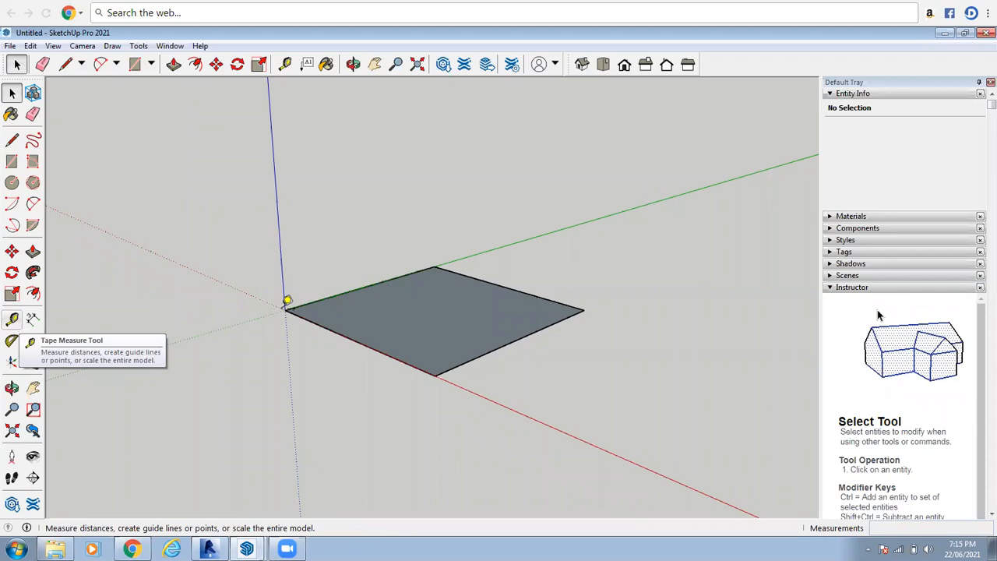
pyautogui.click(285, 310)
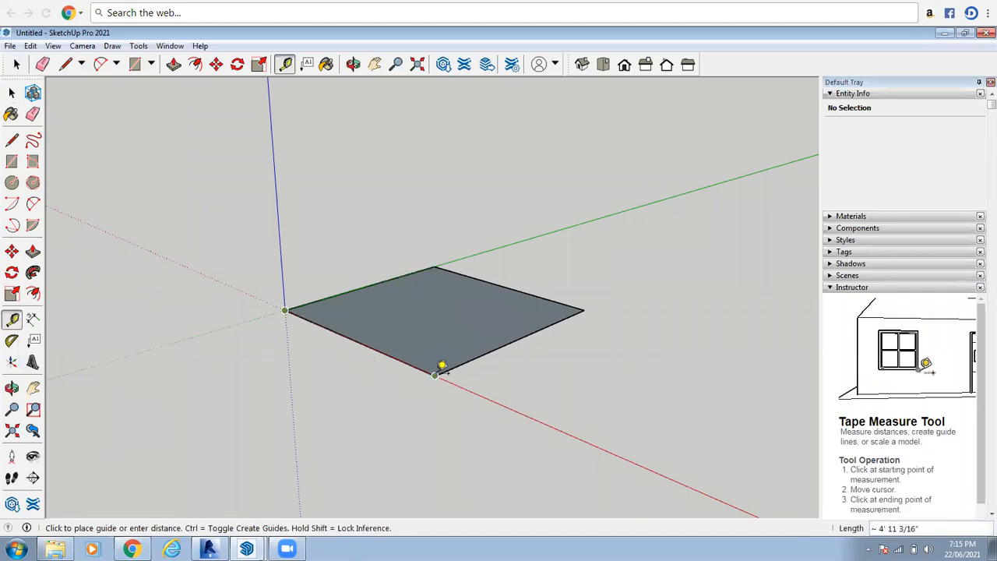
pyautogui.click(435, 376)
pyautogui.click(435, 376)
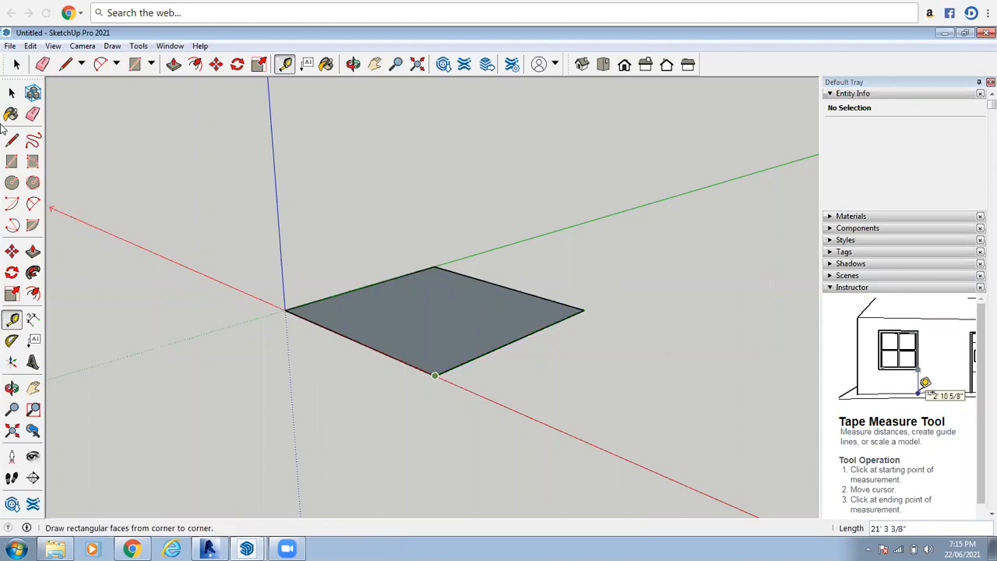
pyautogui.click(16, 65)
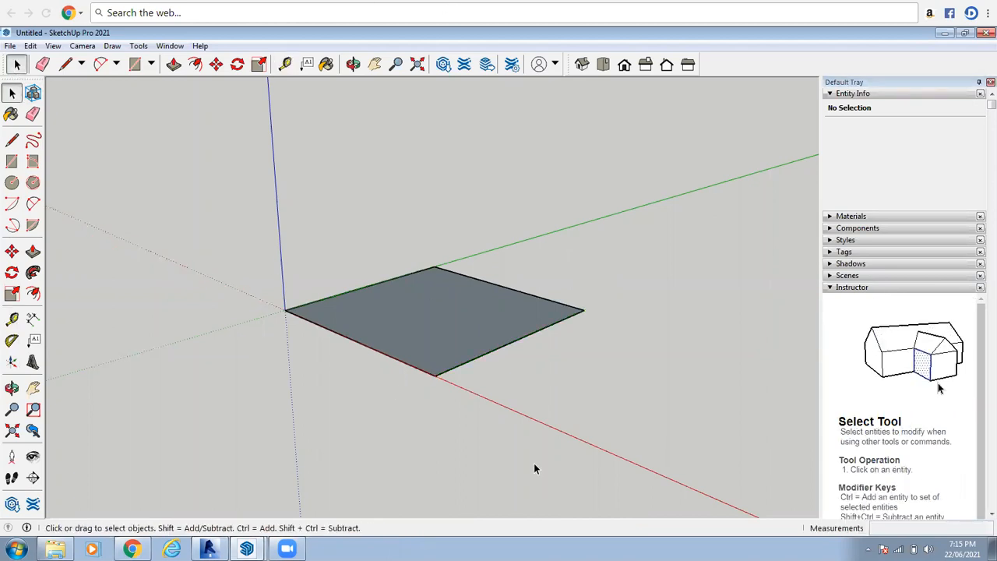
# - Select the whole rectangle with a selection window and delete it
pyautogui.scroll(-2, 60, 369)
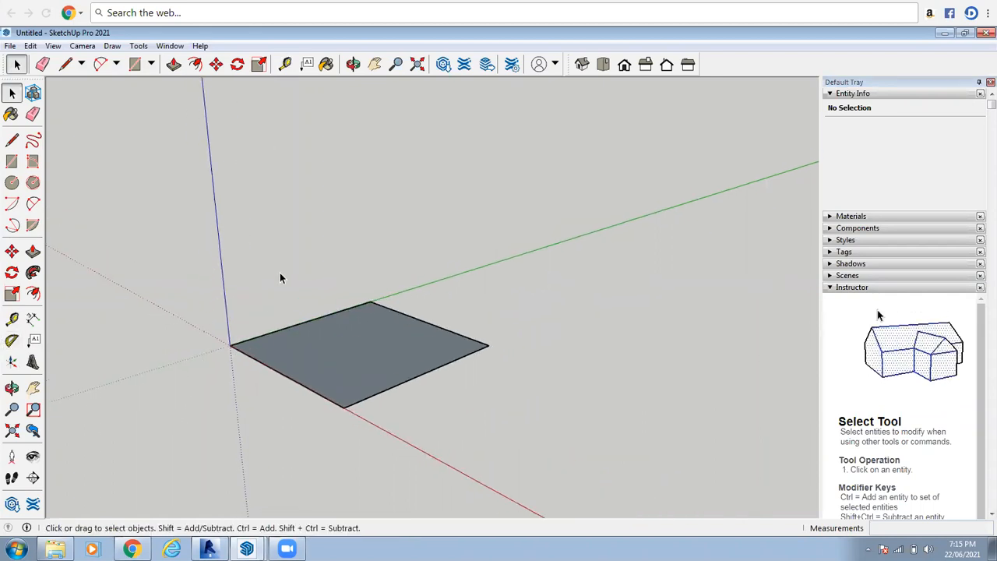
pyautogui.scroll(2, 280, 272)
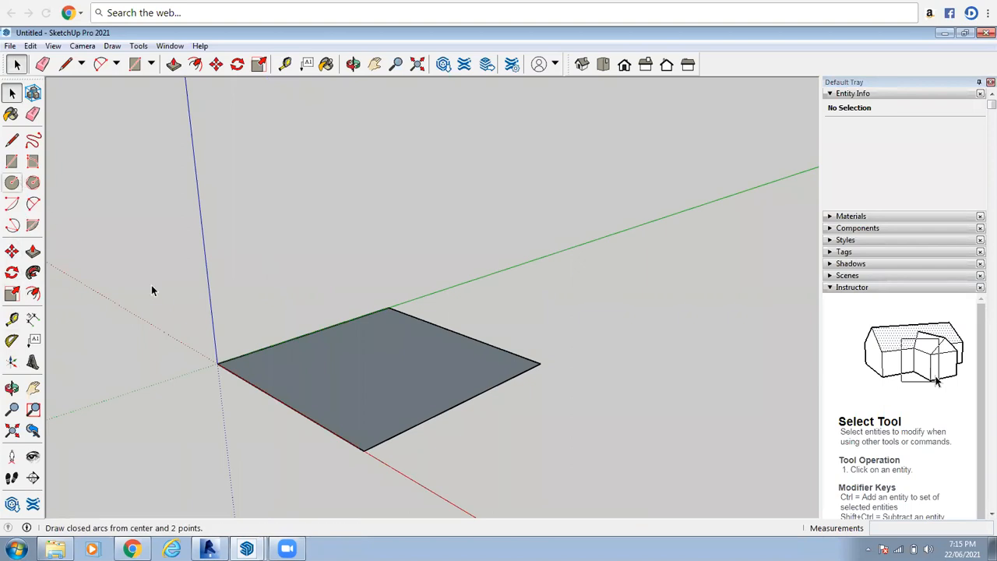
pyautogui.scroll(-2, 517, 349)
pyautogui.moveTo(206, 275); pyautogui.dragTo(677, 464)
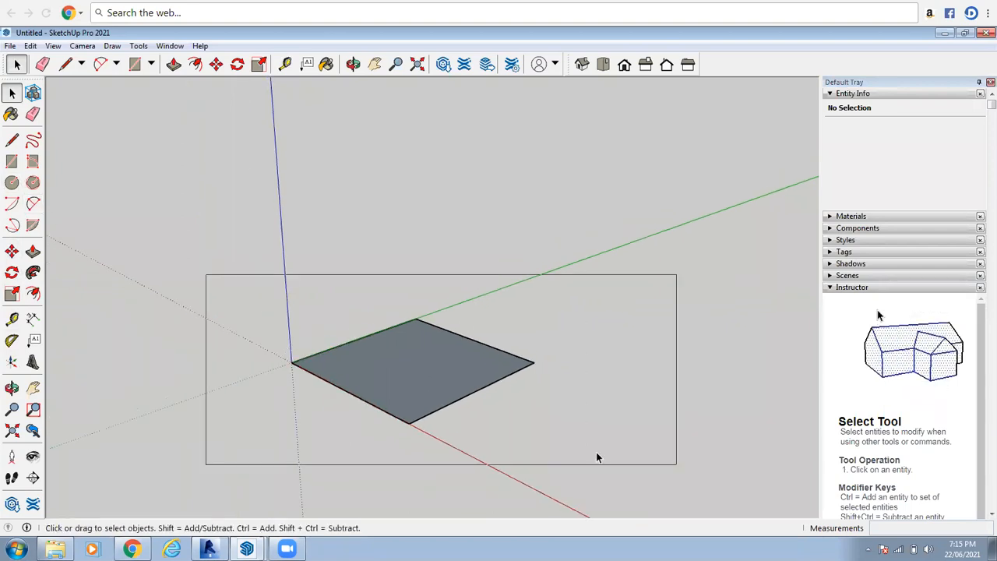
pyautogui.moveTo(597, 458); pyautogui.dragTo(597, 458)
pyautogui.press('Delete')
# - Draw a circle centred on the origin on the ground plane with a radius of 3
pyautogui.press('c')
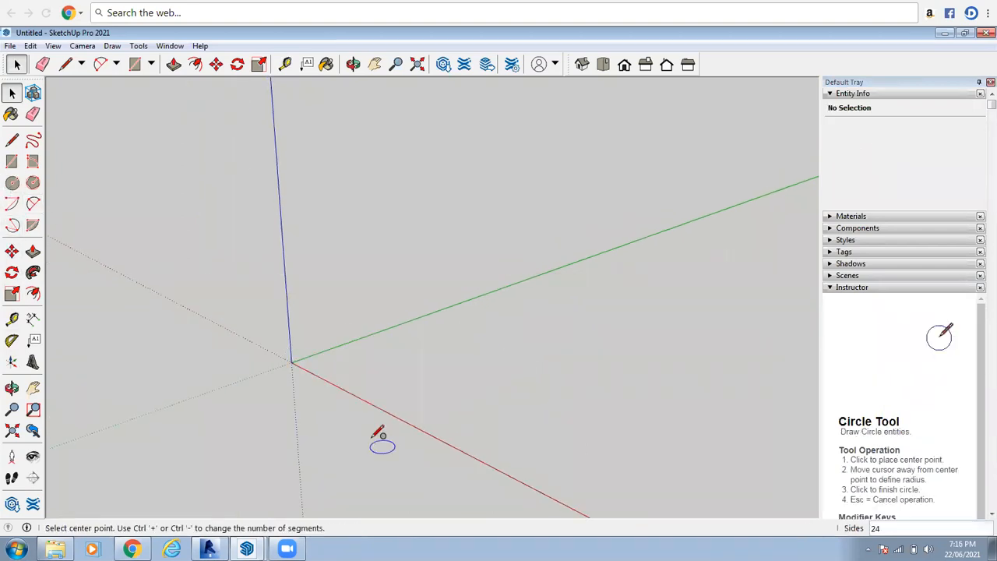
pyautogui.click(291, 363)
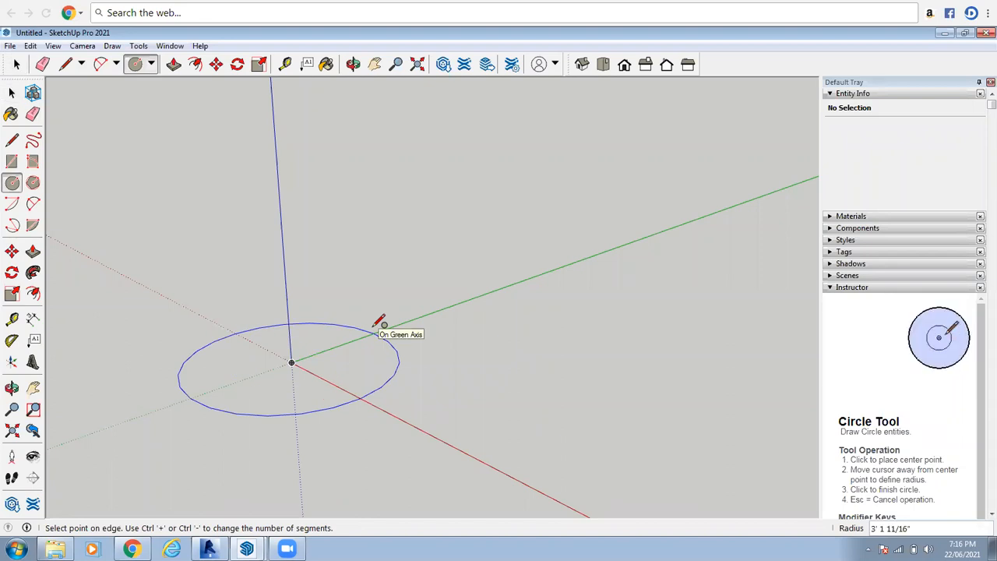
pyautogui.write('3')
pyautogui.press('Return')
# - Select the whole circle with a selection window and delete it
pyautogui.click(17, 63)
pyautogui.scroll(-5, 288, 277)
pyautogui.scroll(1, 234, 279)
pyautogui.moveTo(226, 274); pyautogui.dragTo(525, 465)
pyautogui.press('Delete')
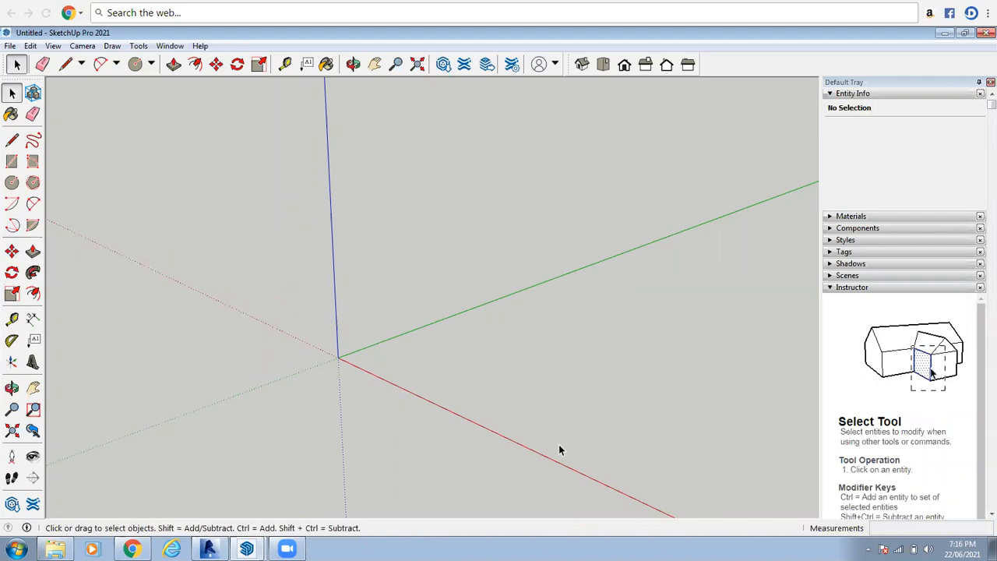
# - Draw a 3-point arc on the ground plane from the origin to a point on the red axis
pyautogui.click(11, 226)
pyautogui.click(337, 357)
pyautogui.click(530, 348)
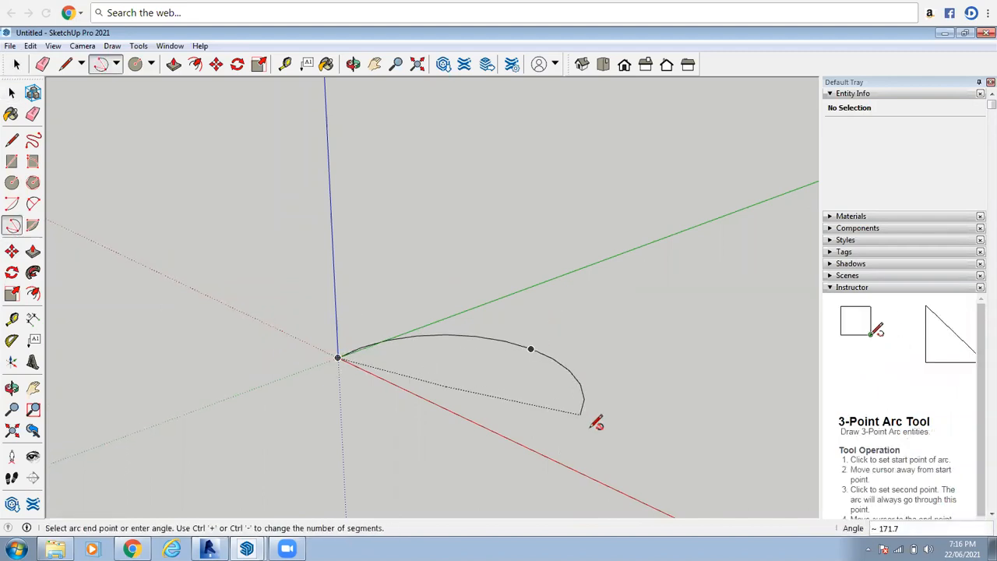
pyautogui.click(624, 487)
pyautogui.scroll(-1, 363, 395)
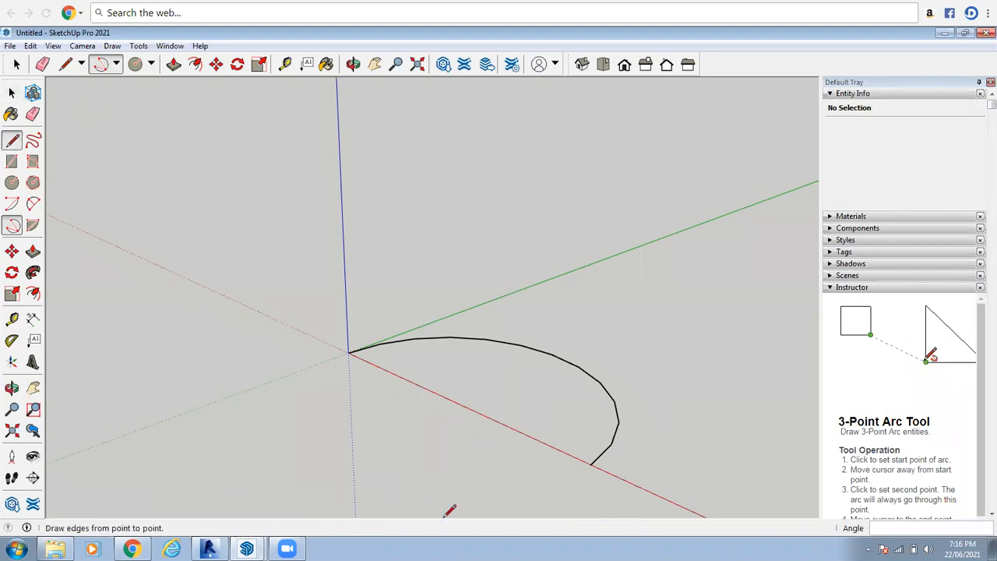
# - Close the arc into a face with a line from the origin to its other end on the red axis
pyautogui.click(12, 140)
pyautogui.click(350, 352)
pyautogui.click(590, 465)
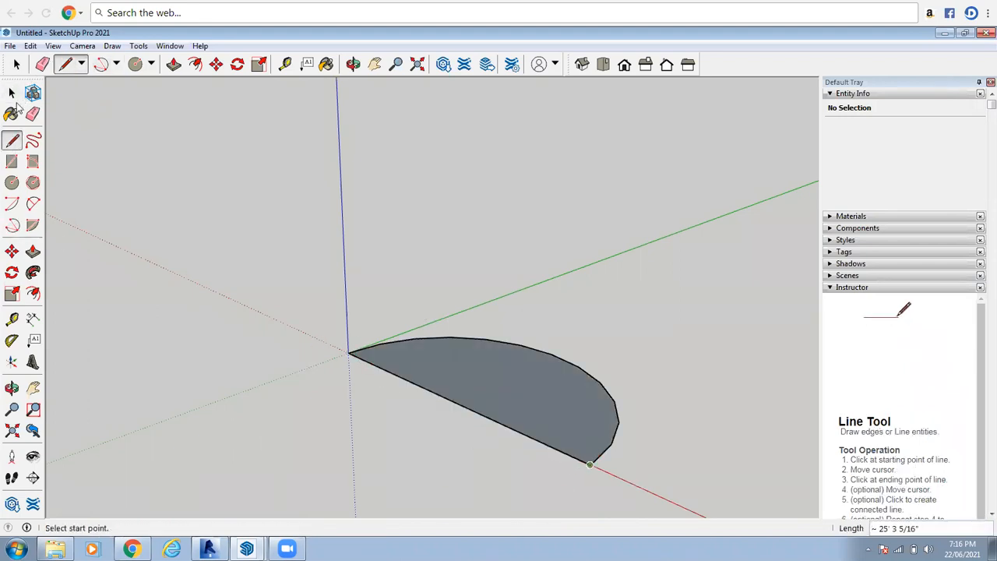
# - Select the closed arc shape with a selection window and delete it
pyautogui.click(16, 64)
pyautogui.scroll(-4, 561, 380)
pyautogui.moveTo(411, 326); pyautogui.dragTo(653, 461)
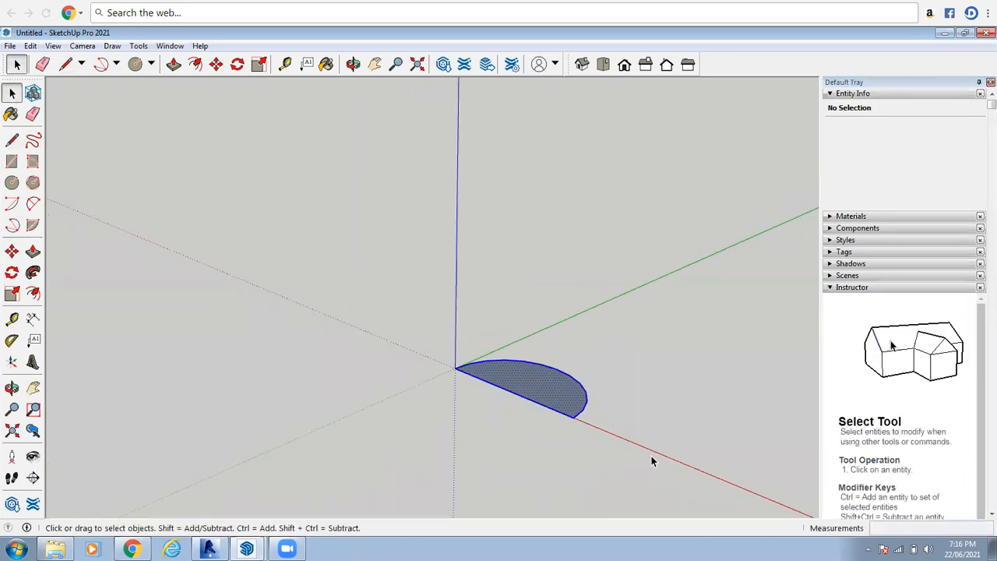
pyautogui.press('Delete')
# - Draw a 90-degree arc centred on the origin, from the green axis to the red axis
pyautogui.click(12, 203)
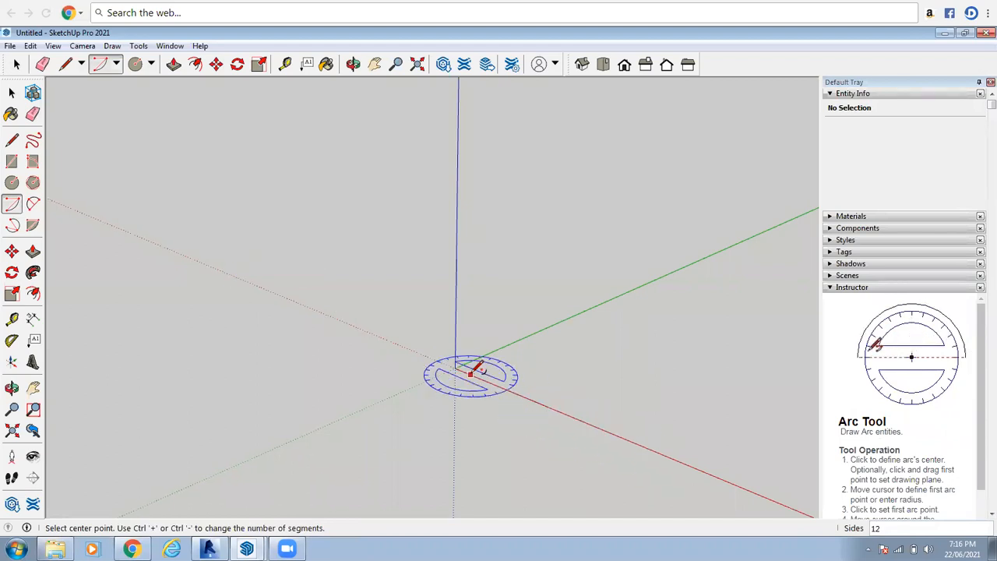
pyautogui.click(455, 369)
pyautogui.click(584, 312)
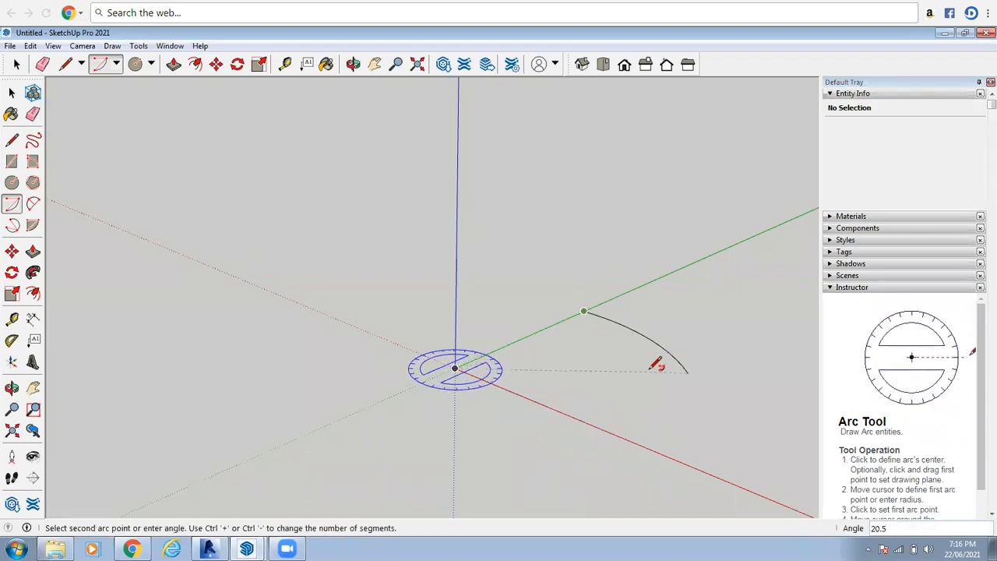
pyautogui.click(670, 457)
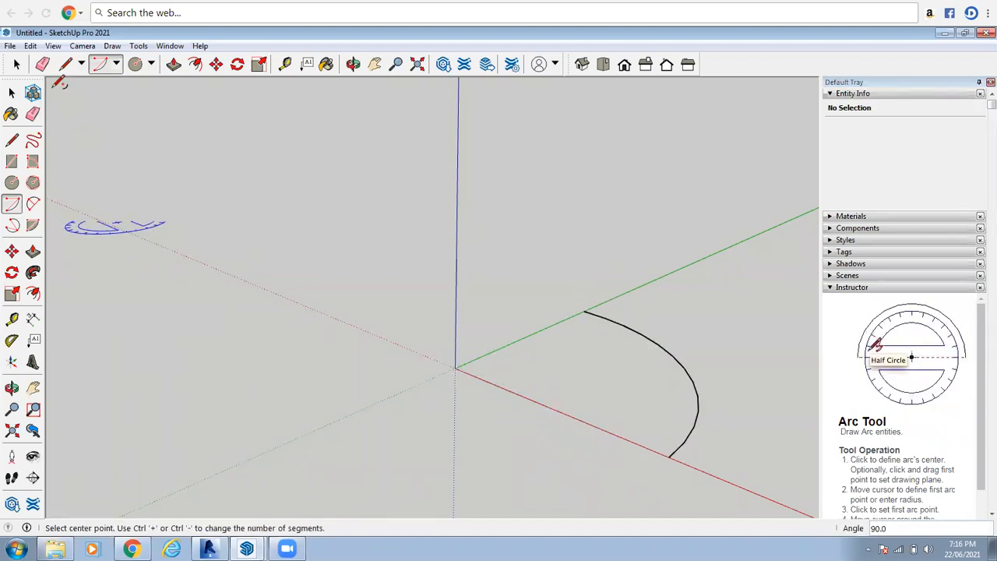
pyautogui.click(17, 66)
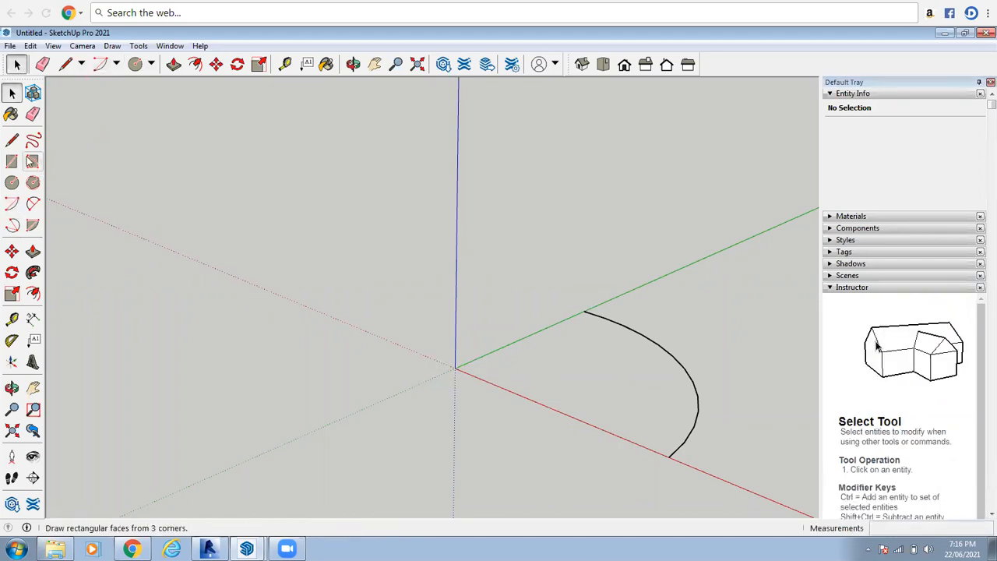
# - Close the arc into a quarter-circle face with lines from its green-axis end through the origin to its red-axis end
pyautogui.press('l')
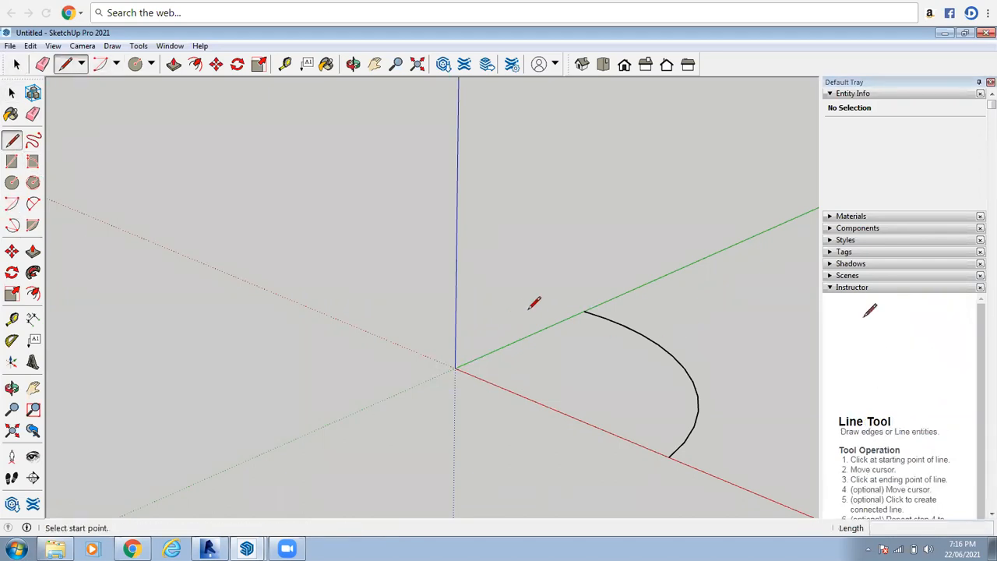
pyautogui.click(584, 311)
pyautogui.click(455, 368)
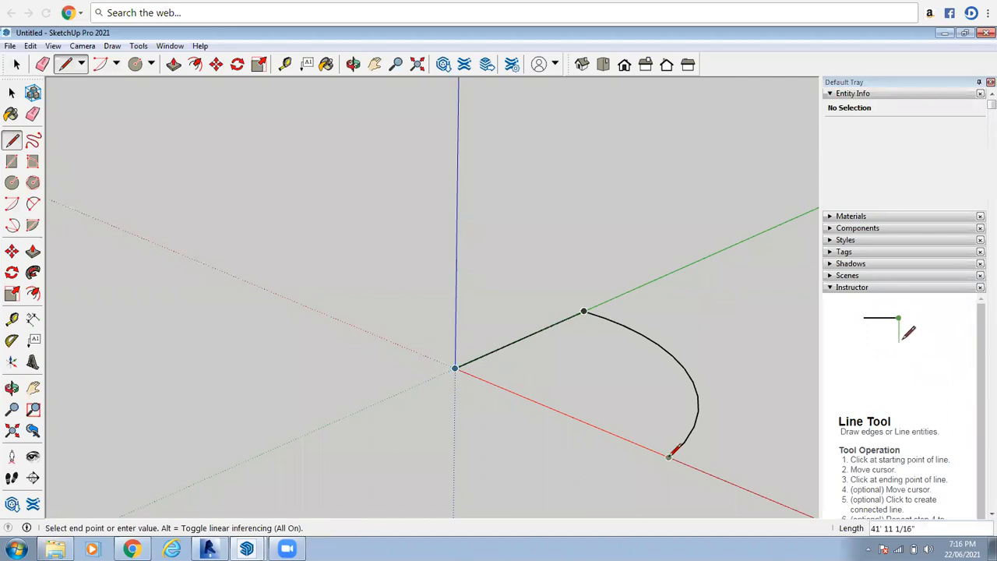
pyautogui.click(669, 457)
pyautogui.click(12, 92)
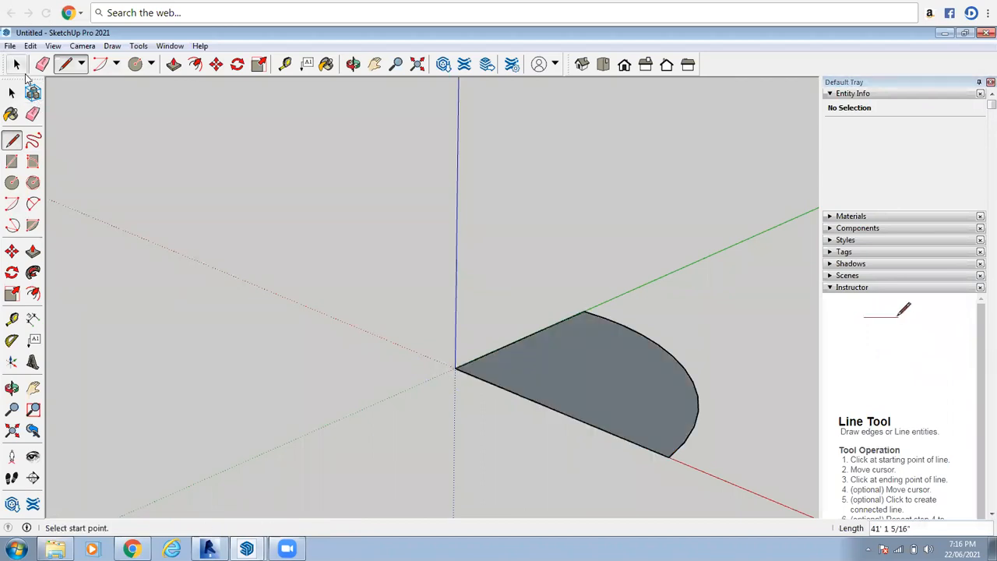
# - Select the entire quarter-circle shape with a selection window and delete it
pyautogui.click(561, 367)
pyautogui.scroll(-3, 565, 365)
pyautogui.scroll(2, 571, 365)
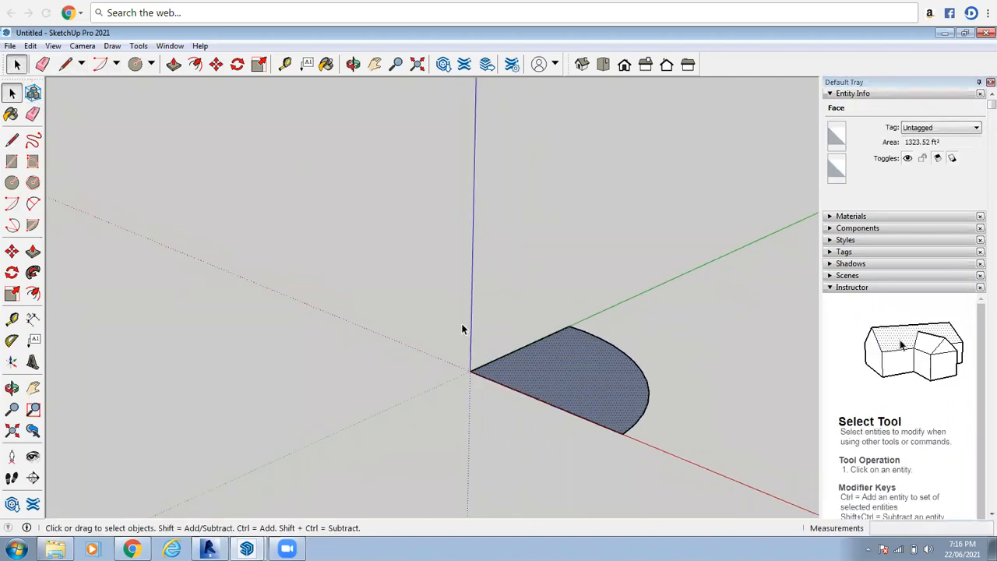
pyautogui.scroll(-2, 462, 329)
pyautogui.scroll(2, 607, 303)
pyautogui.click(503, 326)
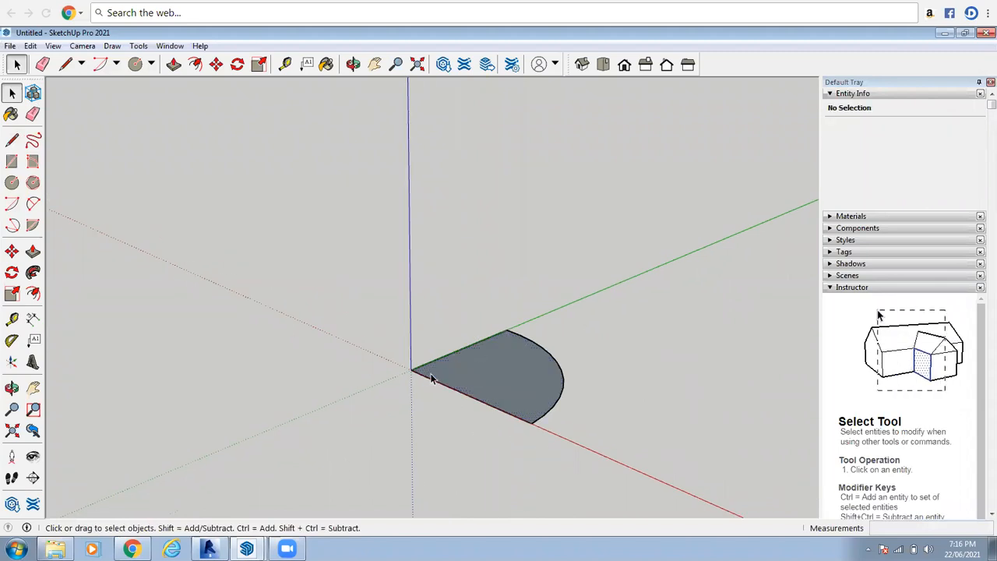
pyautogui.scroll(-1, 330, 353)
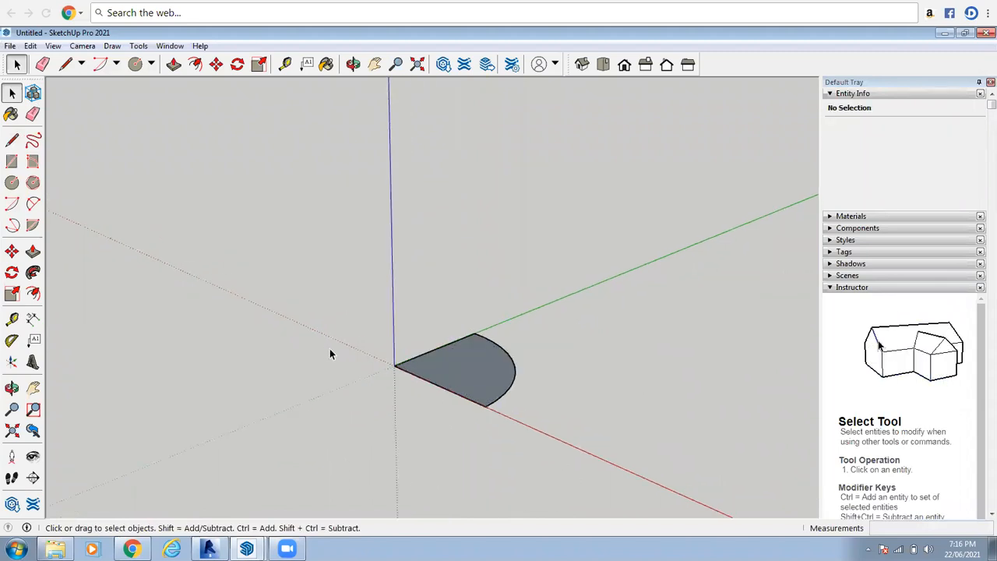
pyautogui.scroll(-1, 330, 354)
pyautogui.moveTo(301, 285); pyautogui.dragTo(608, 466)
pyautogui.press('Delete')
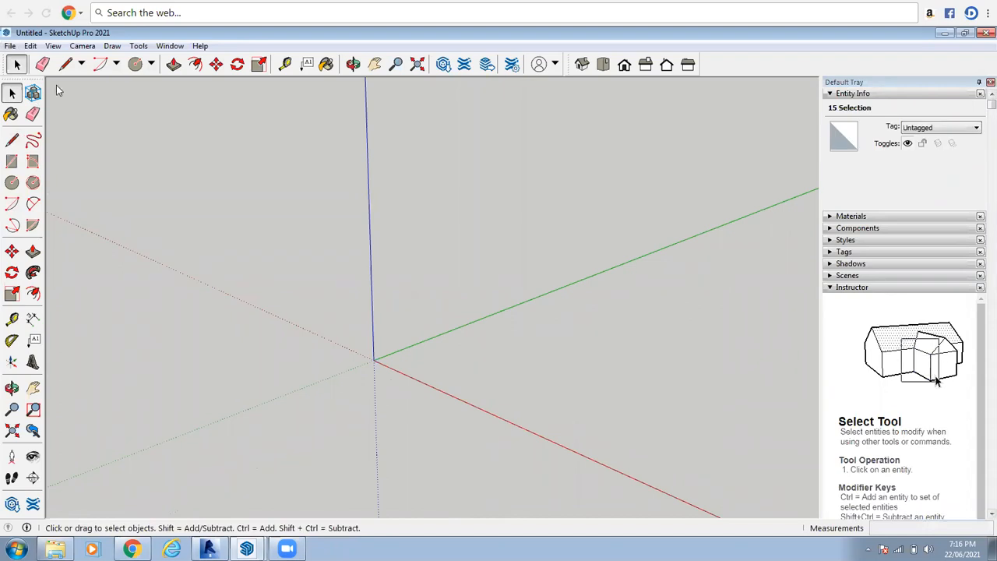
# - Draw a 5' by 5' rectangle on the ground plane with one corner at the origin
pyautogui.scroll(1, 15, 175)
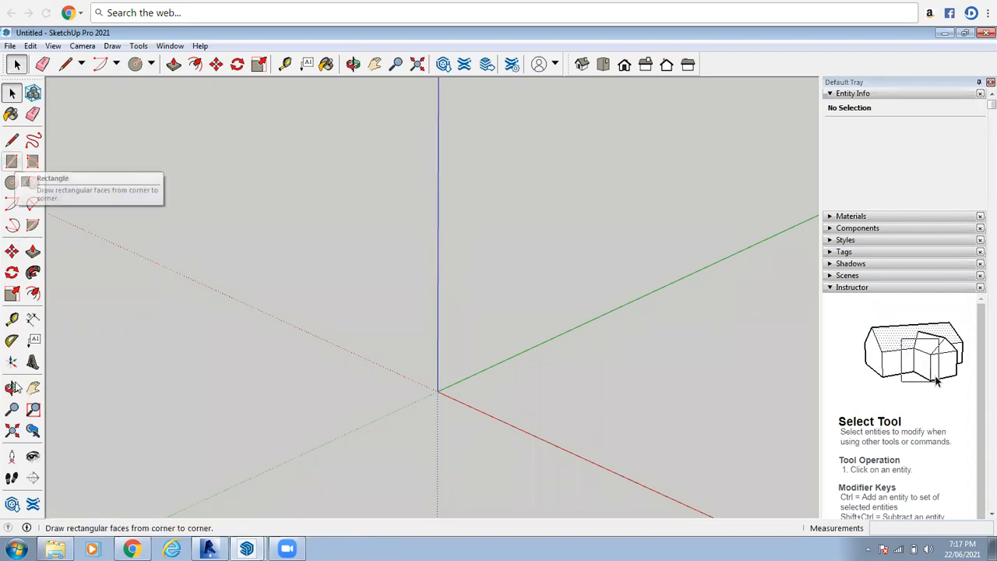
pyautogui.click(12, 161)
pyautogui.scroll(-2, 234, 324)
pyautogui.scroll(-2, 204, 312)
pyautogui.scroll(-3, 336, 420)
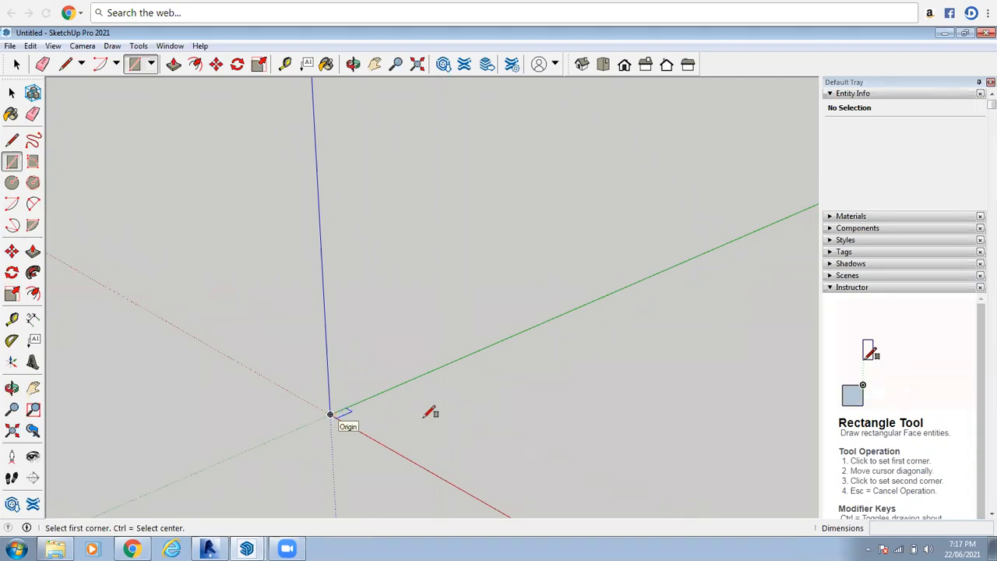
pyautogui.click(330, 414)
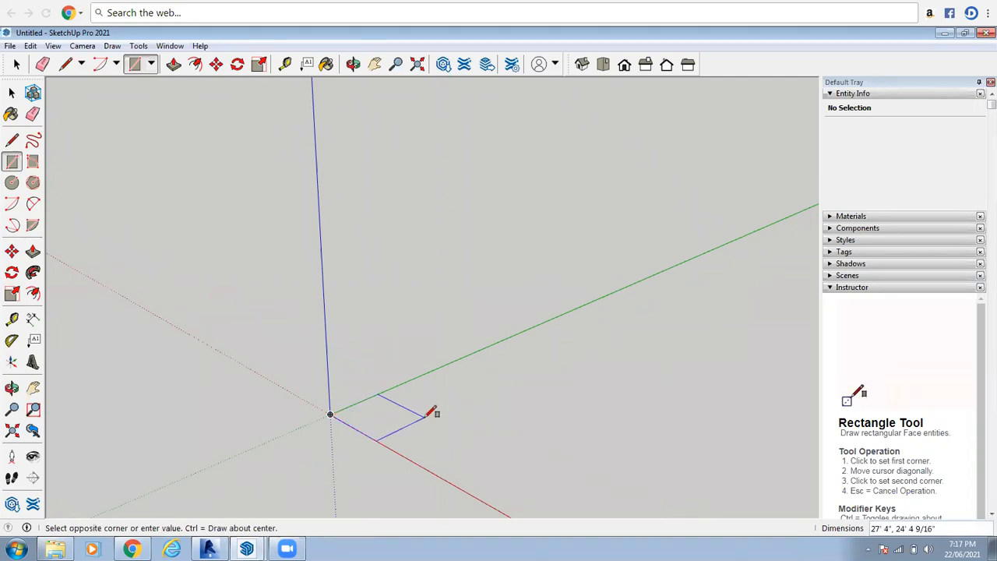
pyautogui.write("5',5")
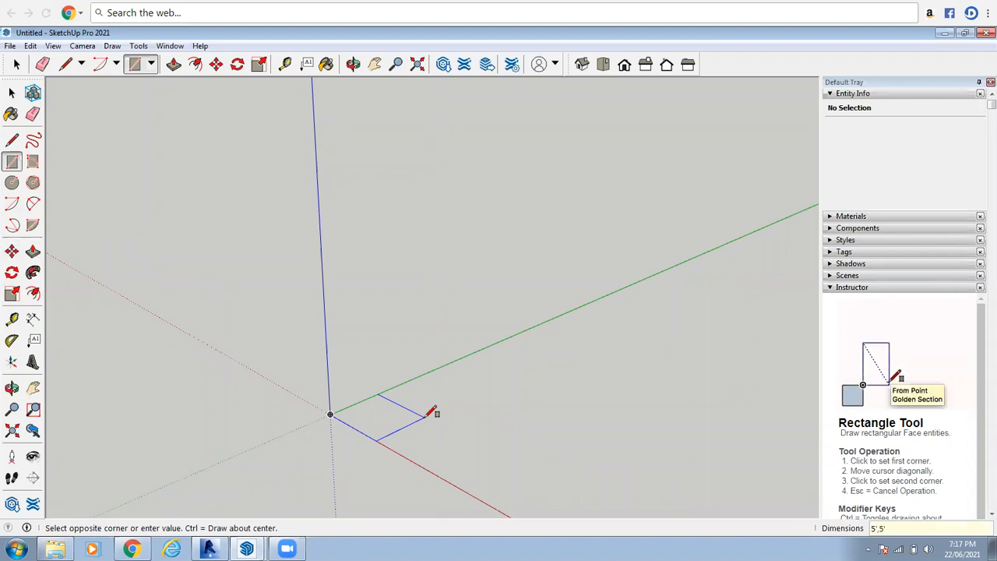
pyautogui.press('Return')
pyautogui.scroll(10, 335, 403)
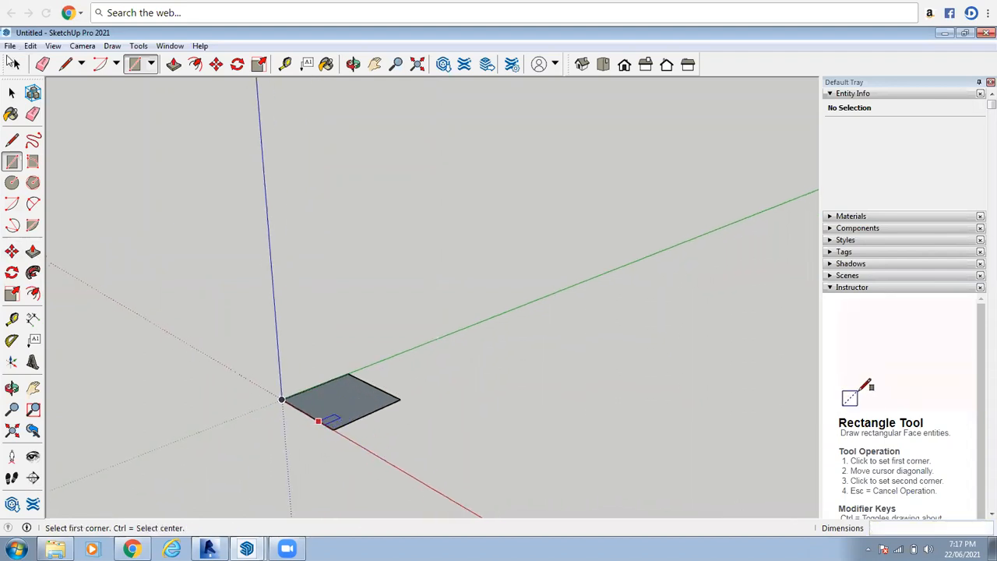
# - Check the length of the new rectangle's red-axis side with the Tape Measure
pyautogui.press('space')
pyautogui.click(12, 320)
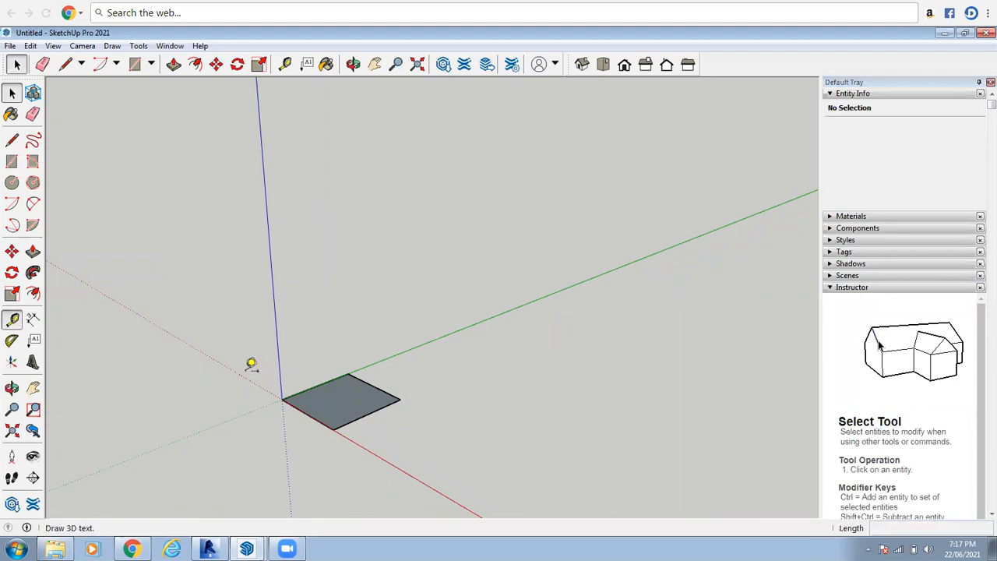
pyautogui.scroll(2, 251, 361)
pyautogui.click(336, 411)
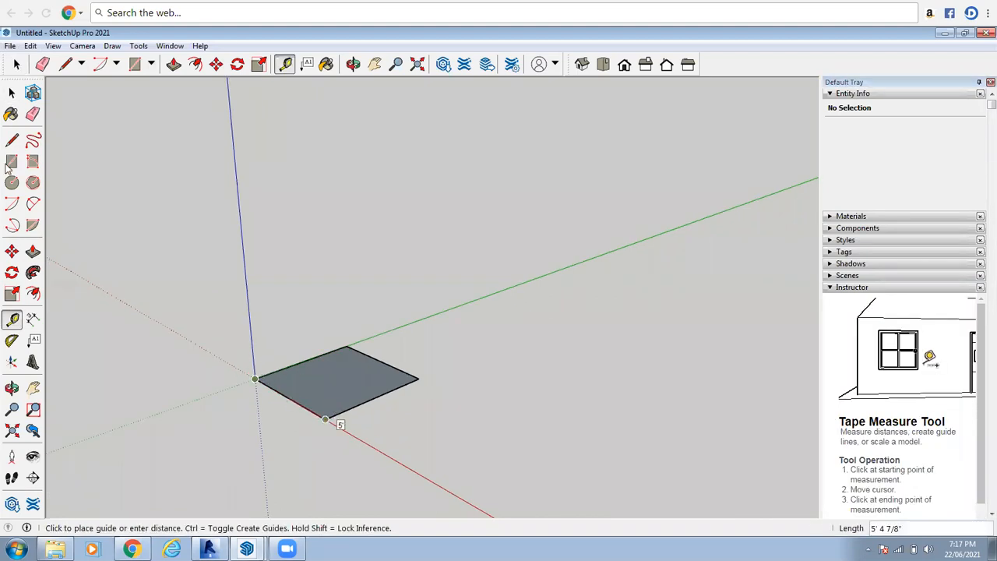
pyautogui.click(12, 93)
# - Offset the rectangular face's edges inward by 6" with the Offset tool
pyautogui.scroll(2, 305, 381)
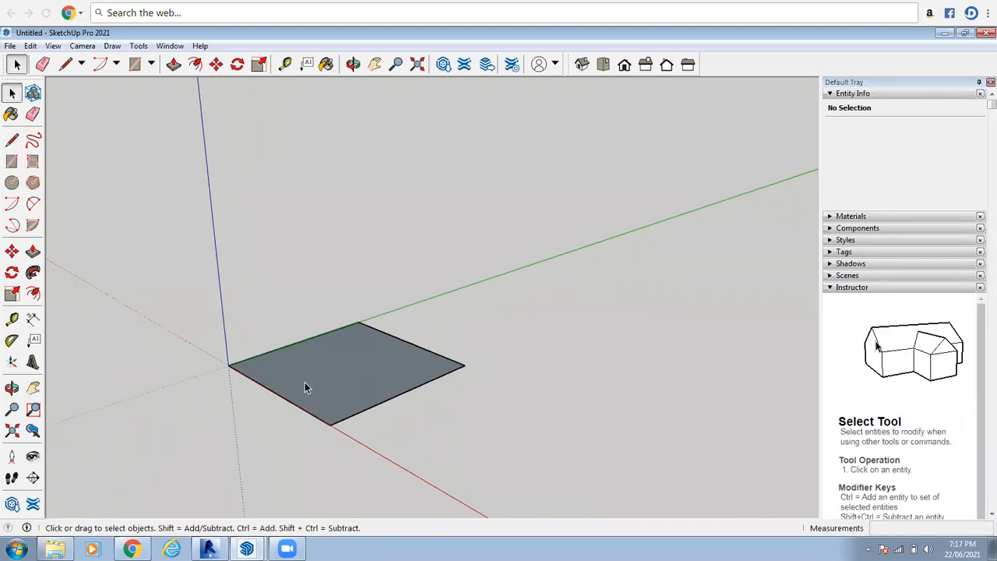
pyautogui.scroll(2, 305, 382)
pyautogui.scroll(2, 228, 332)
pyautogui.click(243, 379)
pyautogui.moveTo(243, 380); pyautogui.dragTo(274, 371, button='middle')
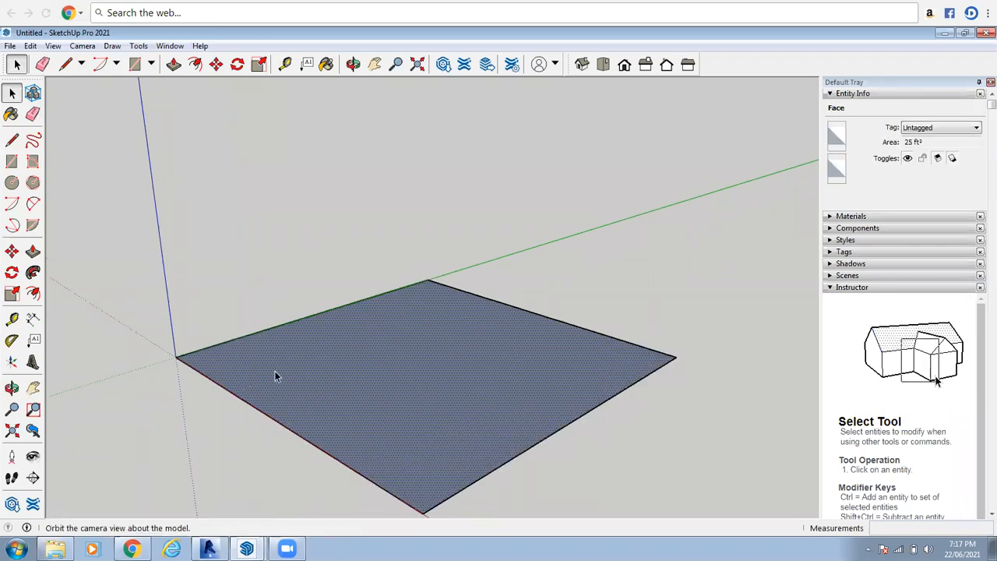
pyautogui.scroll(3, 274, 371)
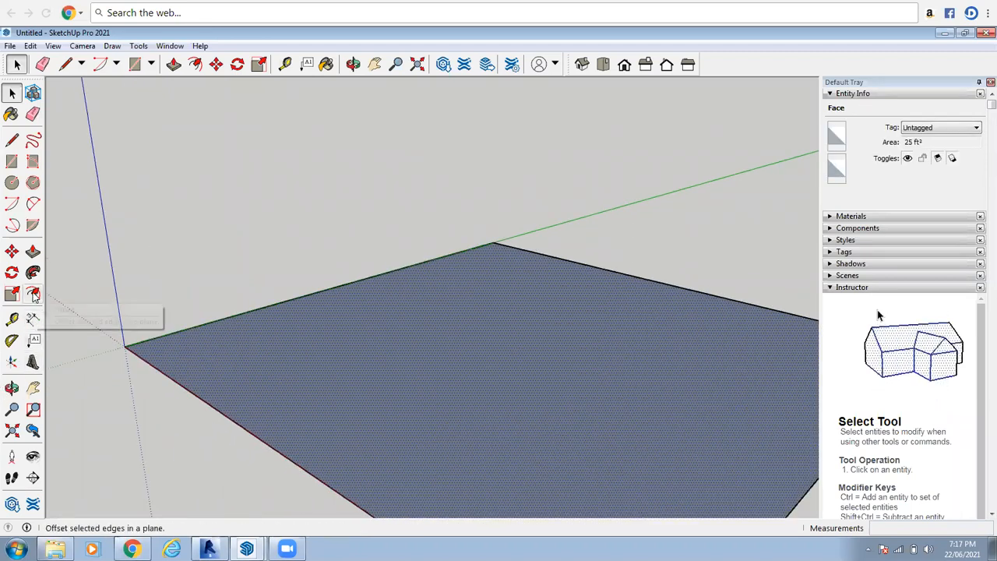
pyautogui.click(32, 294)
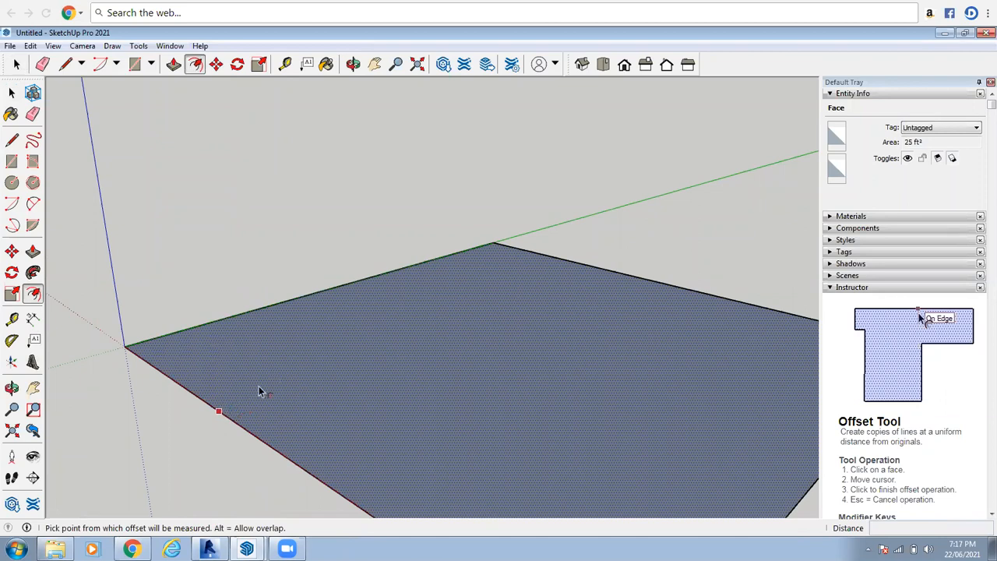
pyautogui.scroll(2, 258, 314)
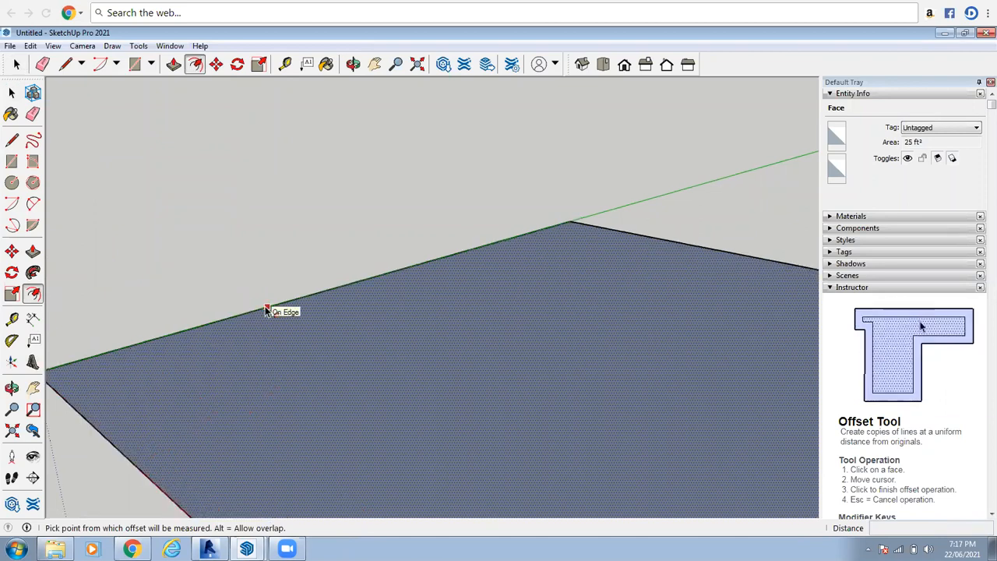
pyautogui.click(323, 336)
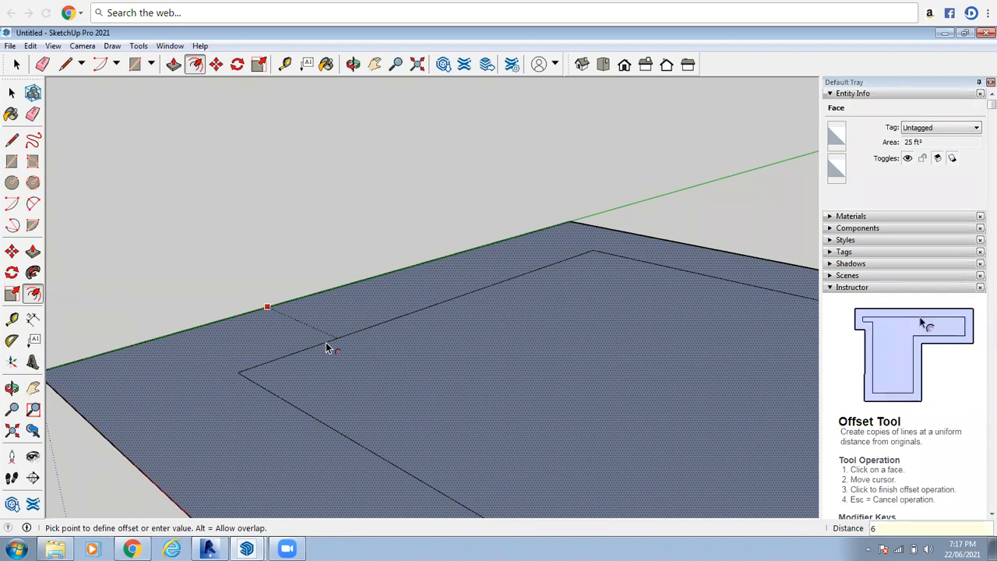
pyautogui.write('6')
pyautogui.press('Return')
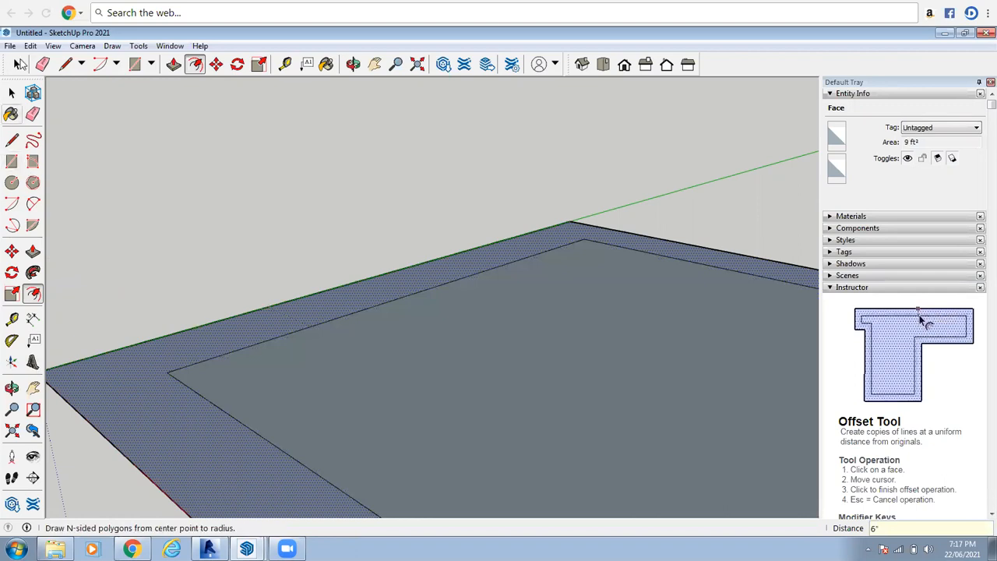
# - Delete the inner face inside the offset edges to leave a square frame
pyautogui.press('space')
pyautogui.scroll(-5, 283, 347)
pyautogui.click(550, 397)
pyautogui.press('Delete')
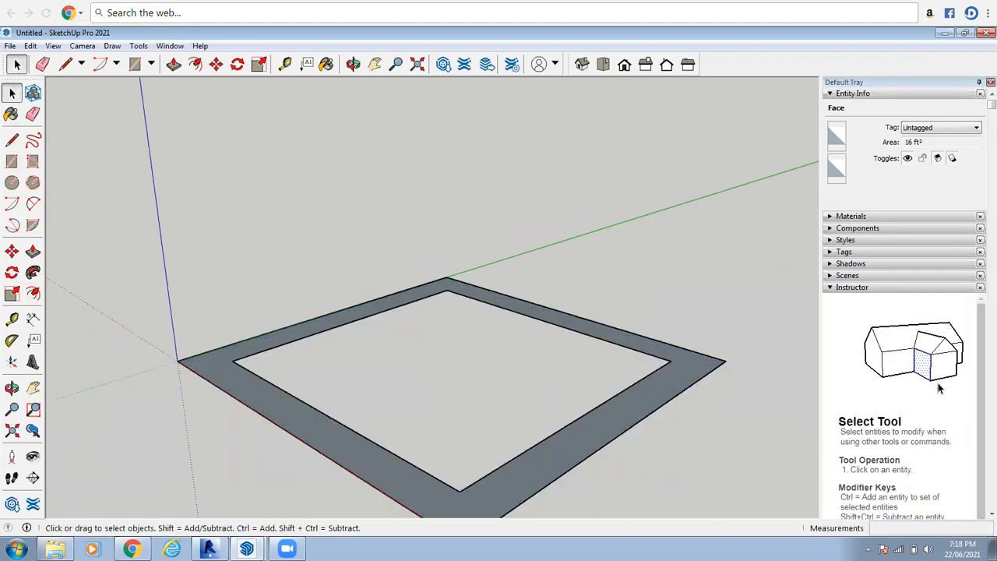
# - Examine the square frame's remaining face from nearer and farther views, selecting and deselecting it
pyautogui.scroll(-2, 316, 327)
pyautogui.scroll(2, 316, 414)
pyautogui.scroll(-3, 271, 369)
pyautogui.click(532, 340)
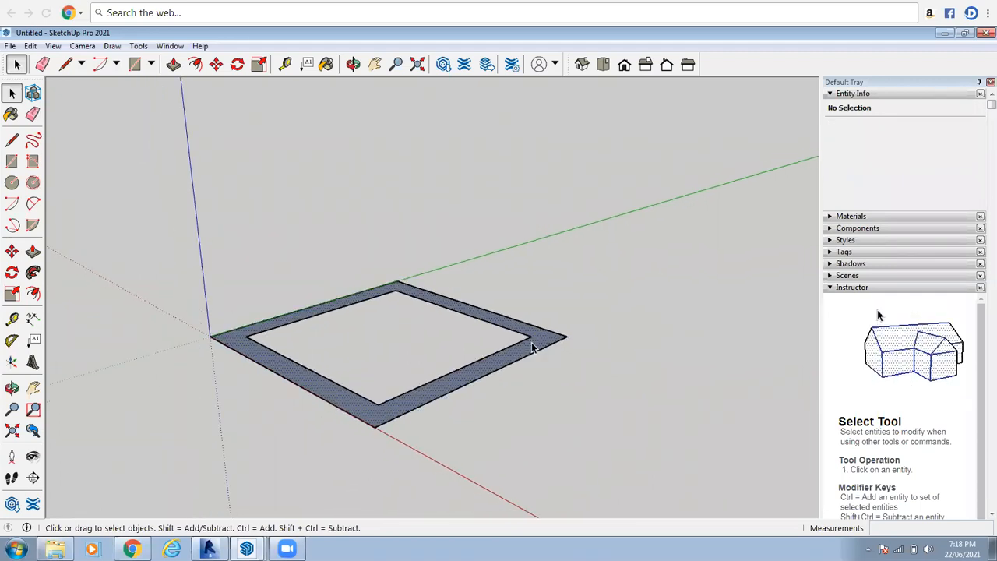
pyautogui.scroll(-2, 532, 339)
pyautogui.scroll(2, 316, 381)
pyautogui.scroll(1, 318, 420)
pyautogui.scroll(-2, 318, 416)
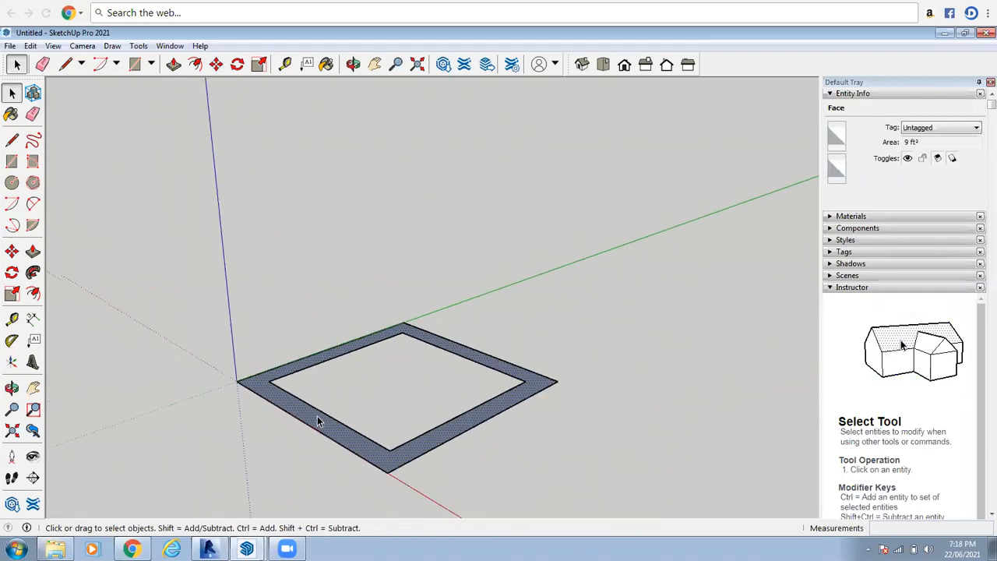
pyautogui.click(276, 291)
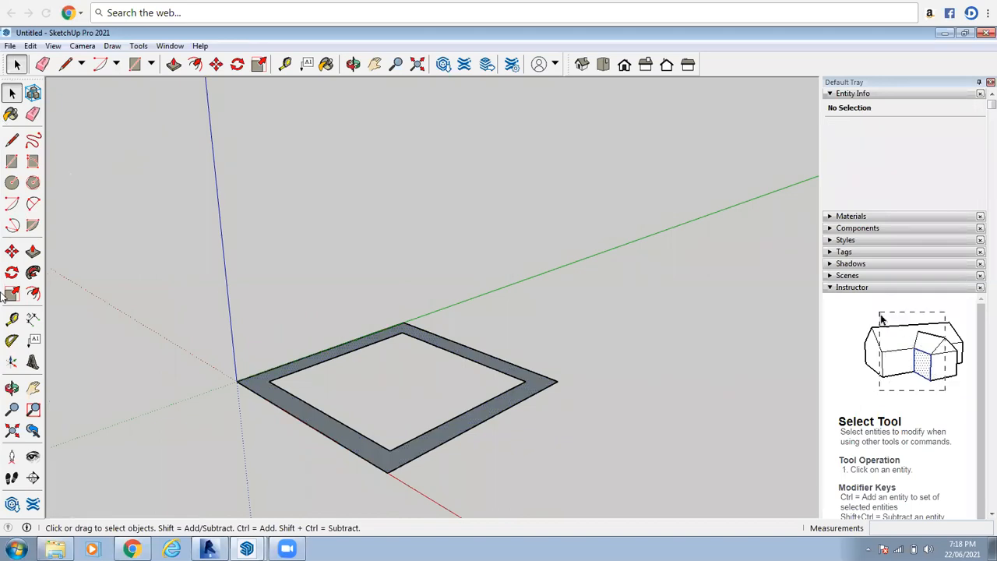
# - Push/Pull the square frame face upward to a height of 10' to form a hollow box
pyautogui.click(33, 251)
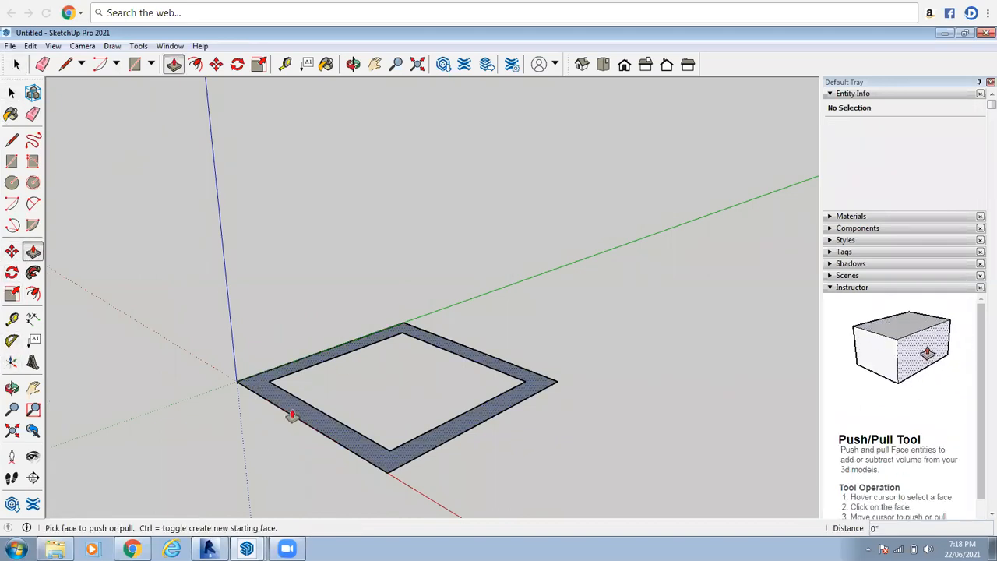
pyautogui.scroll(1, 294, 412)
pyautogui.scroll(1, 296, 410)
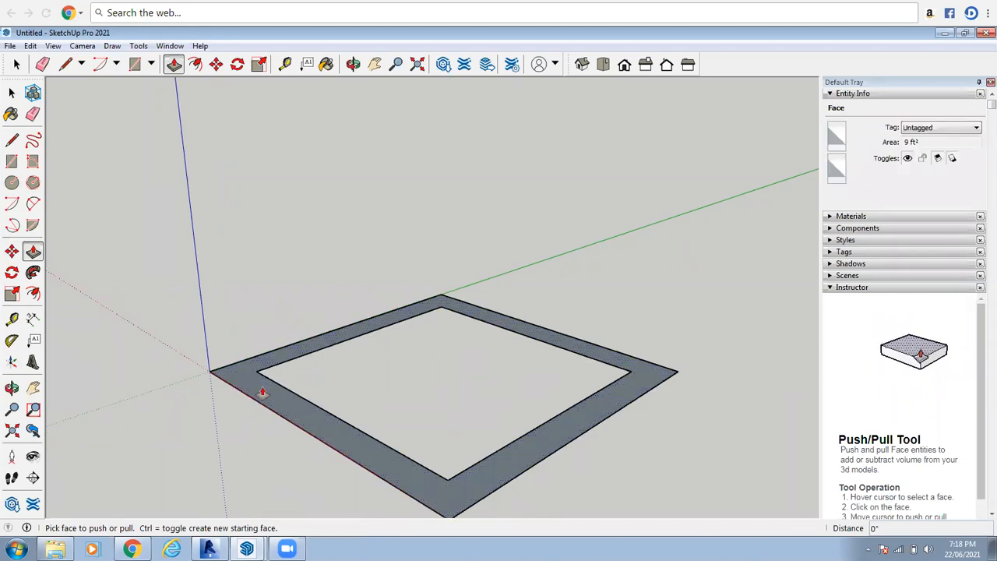
pyautogui.click(263, 392)
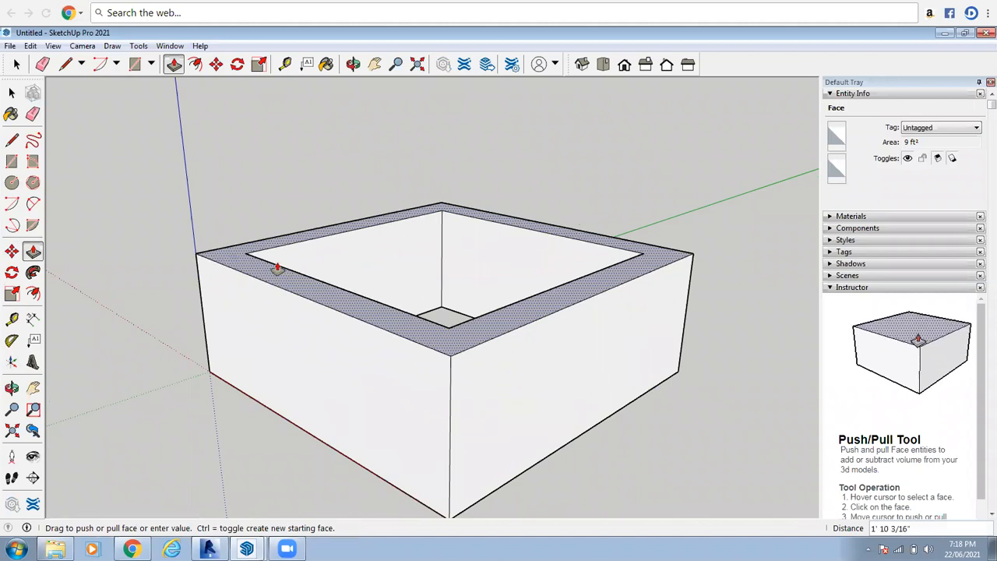
pyautogui.click(277, 268)
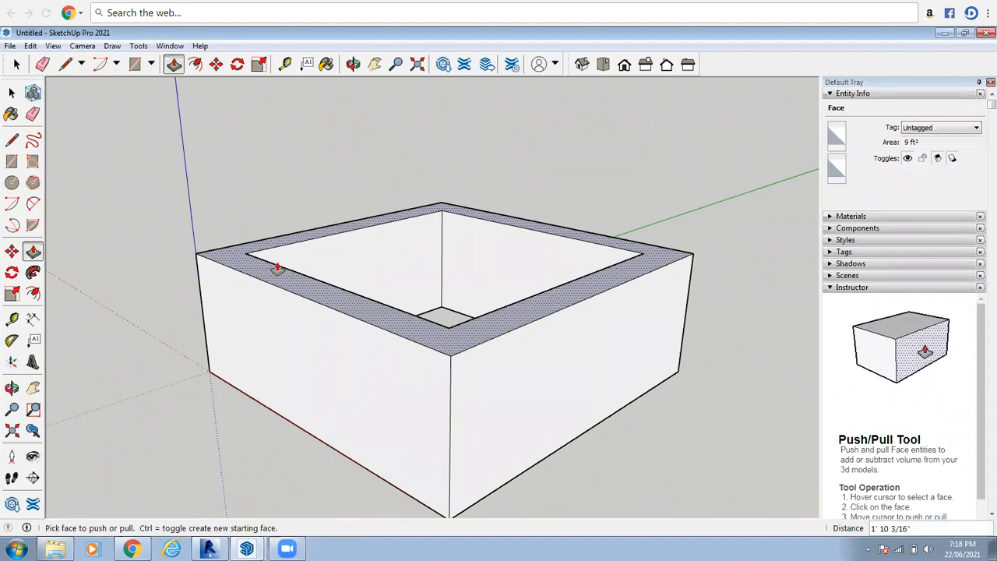
pyautogui.press('Return')
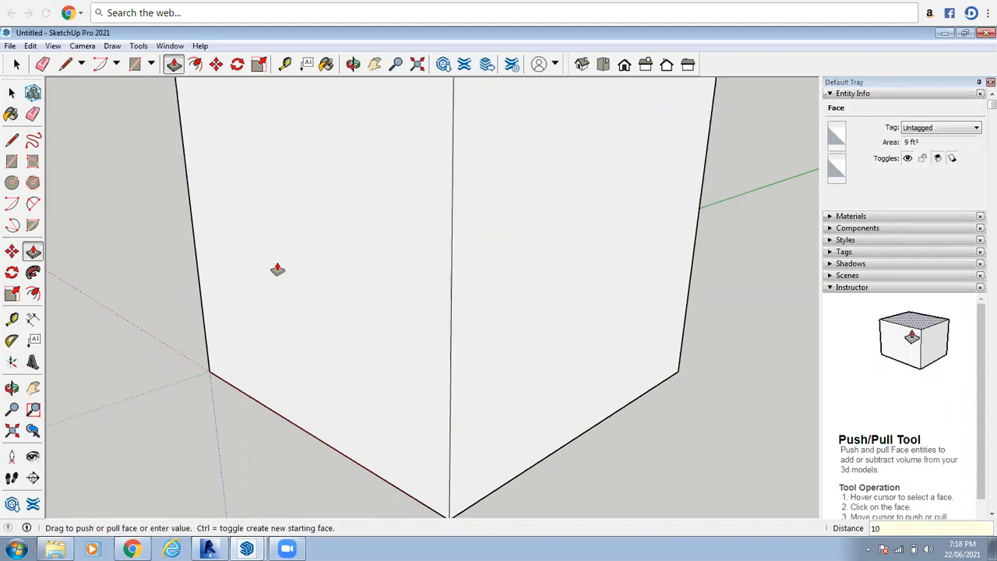
pyautogui.scroll(-6, 535, 472)
pyautogui.scroll(-5, 407, 396)
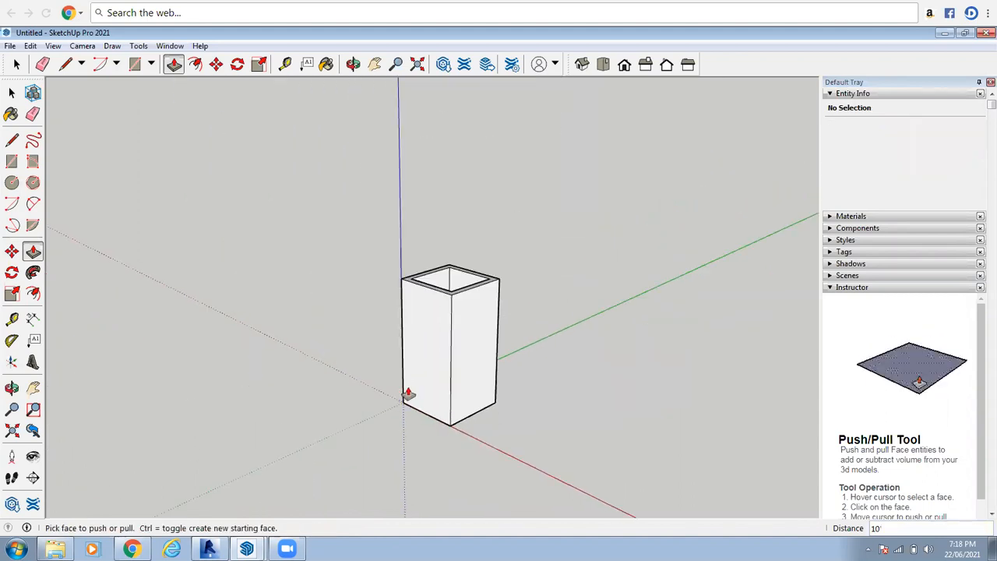
pyautogui.scroll(4, 424, 328)
# - Try deleting the outer and inner faces of the wall at the box's red-axis end, and undo both deletions
pyautogui.click(15, 67)
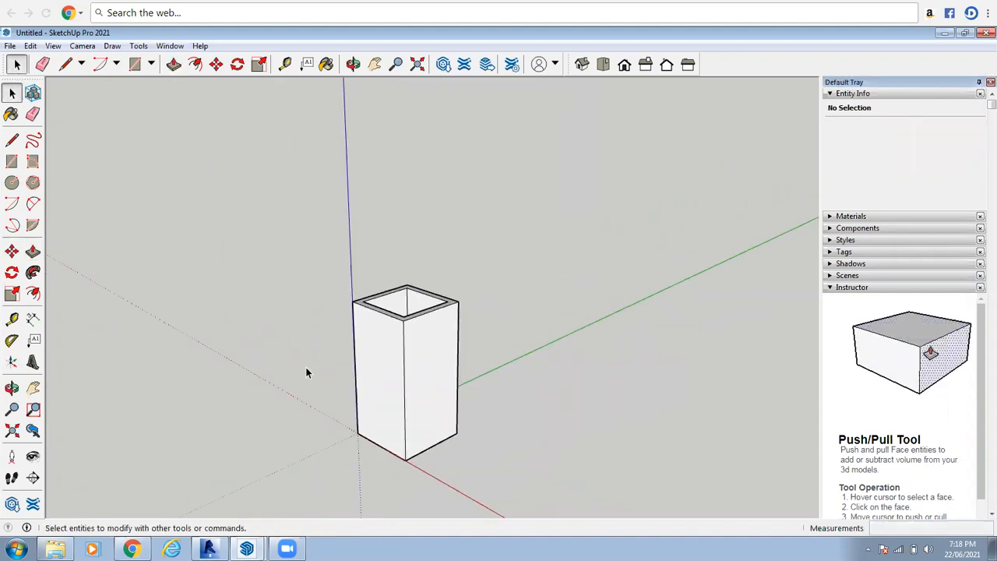
pyautogui.scroll(2, 354, 385)
pyautogui.scroll(-2, 390, 378)
pyautogui.click(407, 372)
pyautogui.scroll(-2, 452, 327)
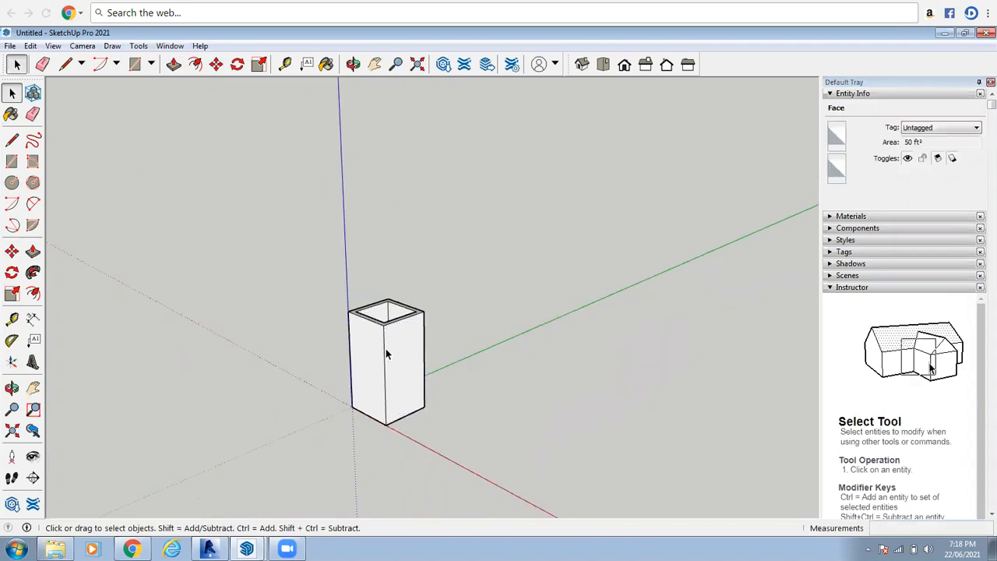
pyautogui.scroll(2, 334, 458)
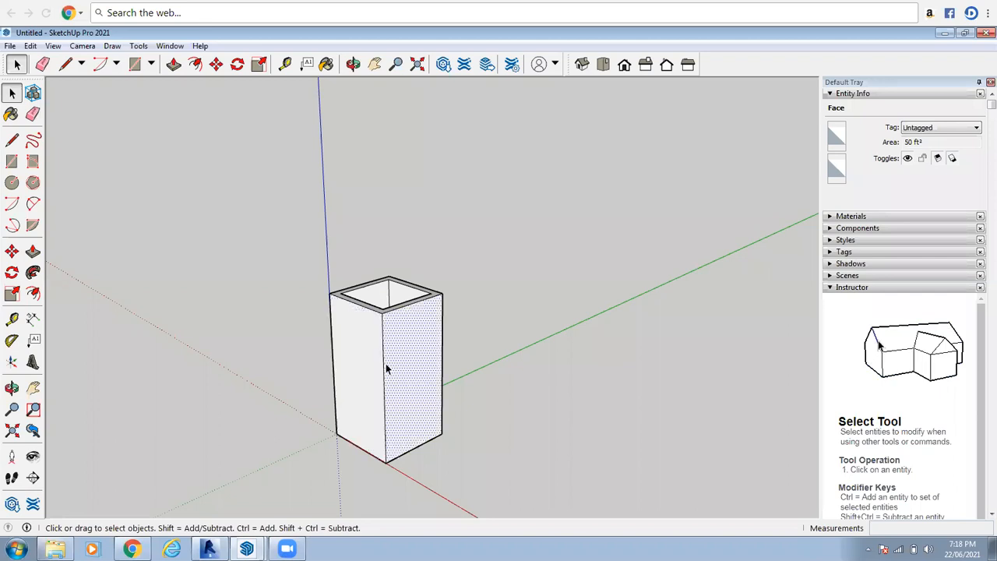
pyautogui.press('Delete')
pyautogui.scroll(2, 407, 356)
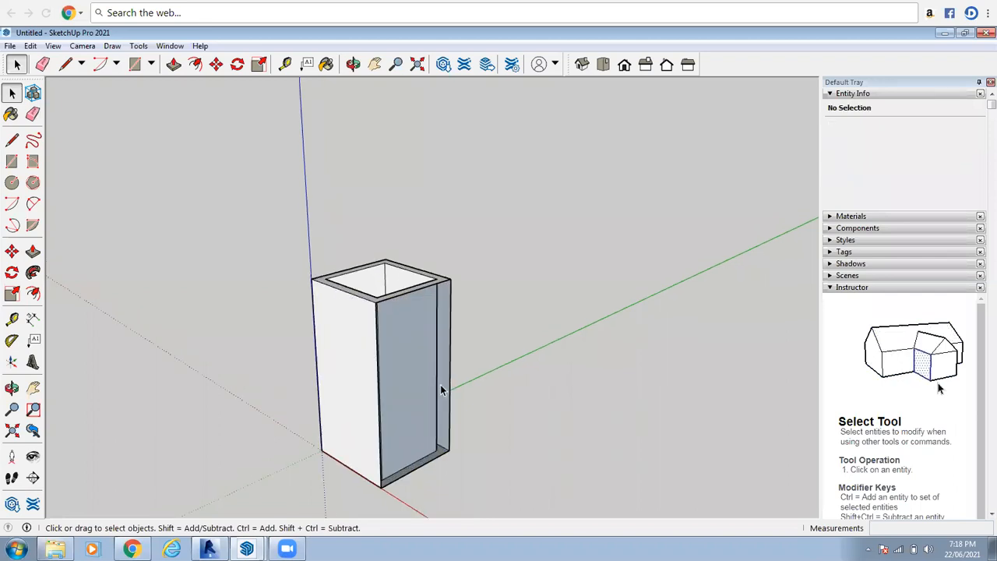
pyautogui.click(430, 363)
pyautogui.press('Delete')
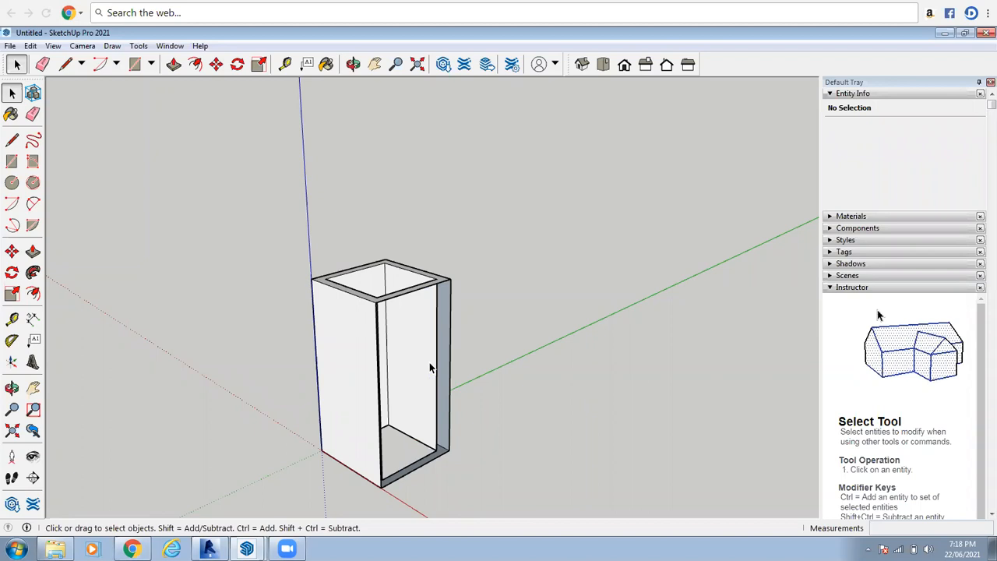
pyautogui.hotkey('ctrl', 'z')
pyautogui.hotkey('ctrl', 'z')
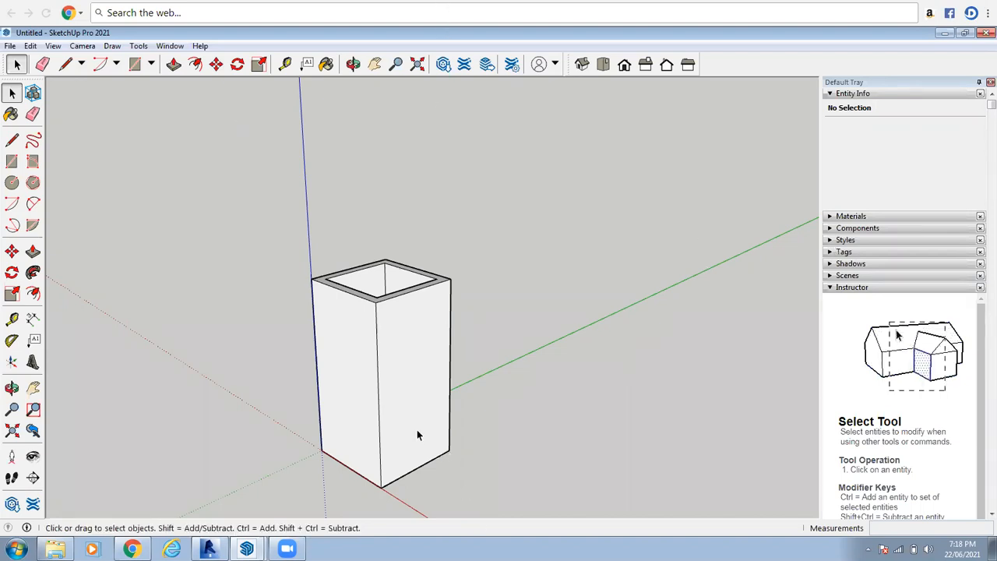
# - Select all connected faces and edges of the hollow box and make them into a group
pyautogui.click(436, 294)
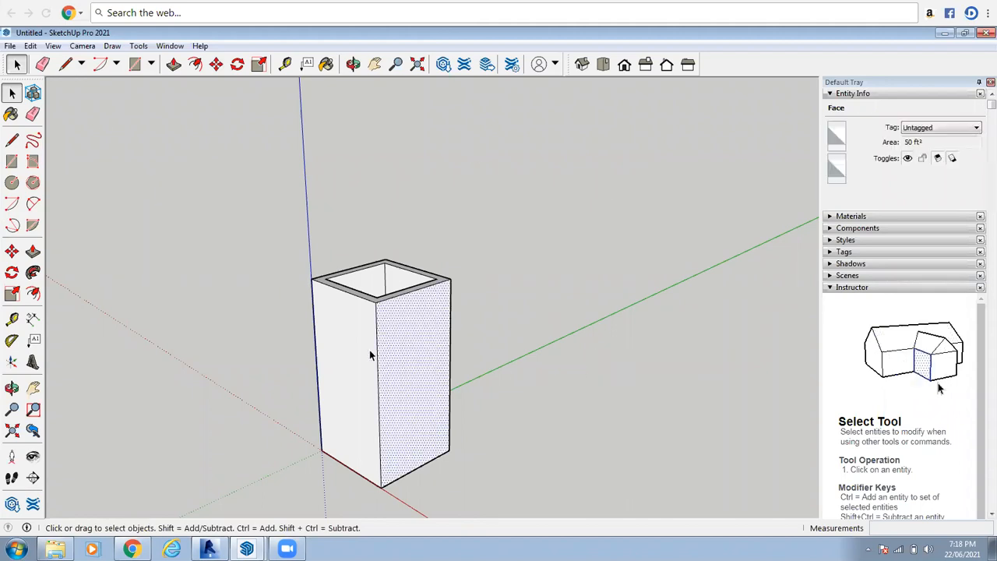
pyautogui.doubleClick(411, 325)
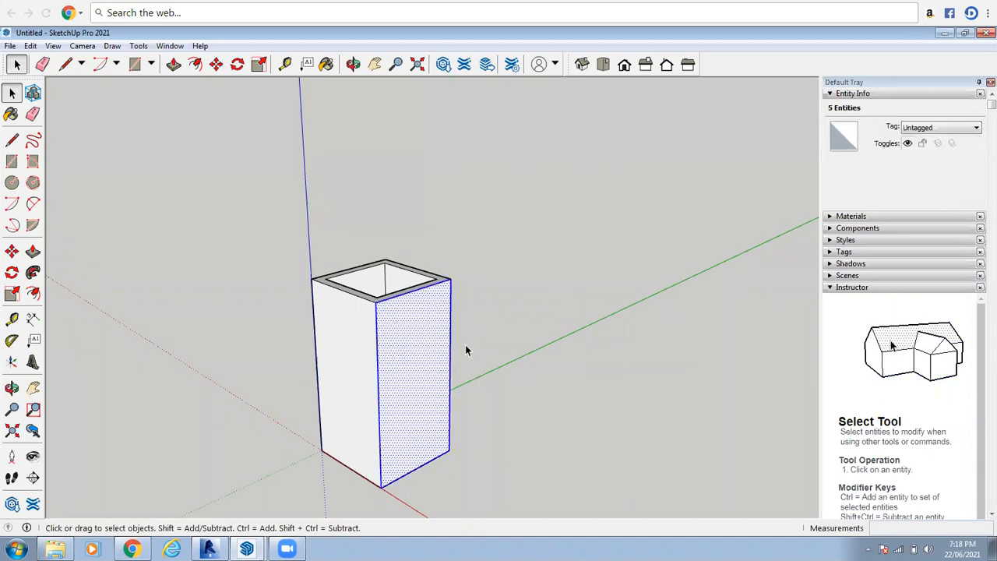
pyautogui.tripleClick(411, 333)
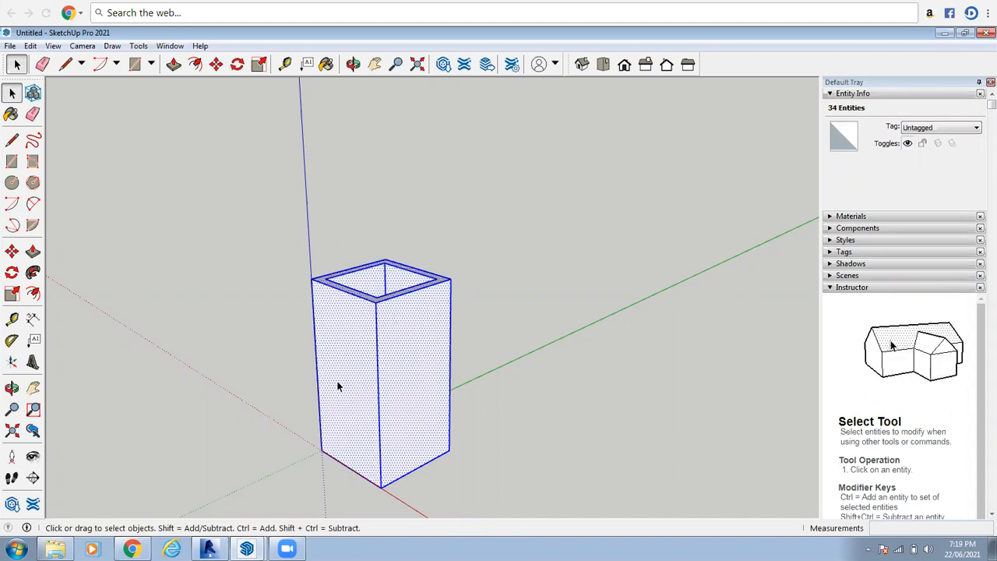
pyautogui.rightClick(416, 328)
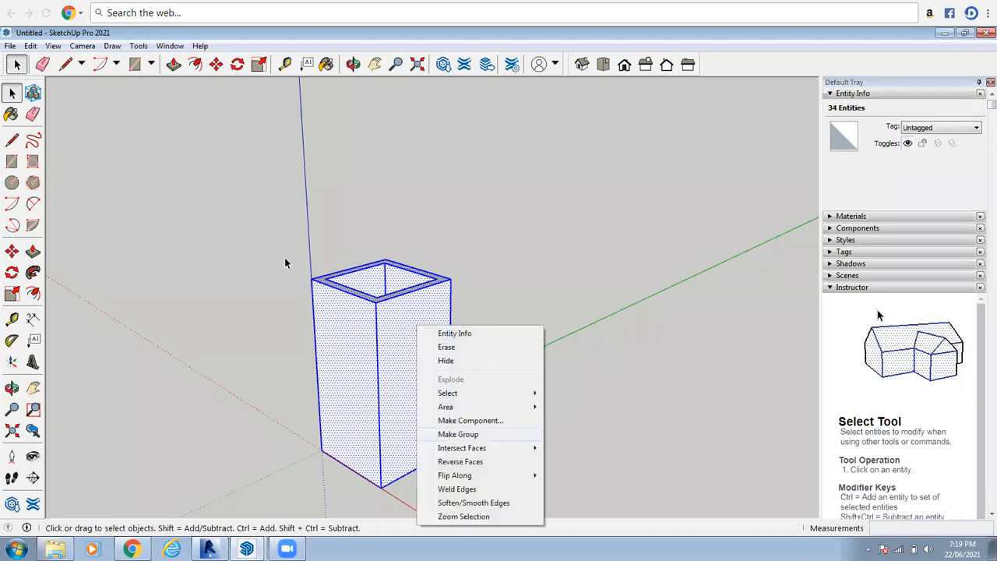
pyautogui.click(458, 434)
pyautogui.scroll(-3, 228, 321)
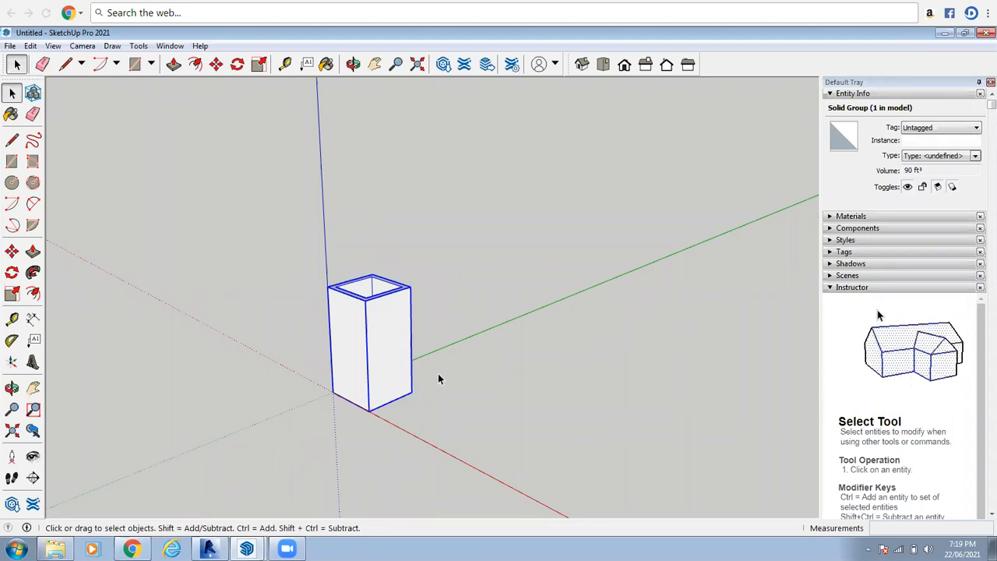
# - Open the box group for editing, try deleting its two front outer wall faces, and undo both deletions
pyautogui.scroll(1, 438, 379)
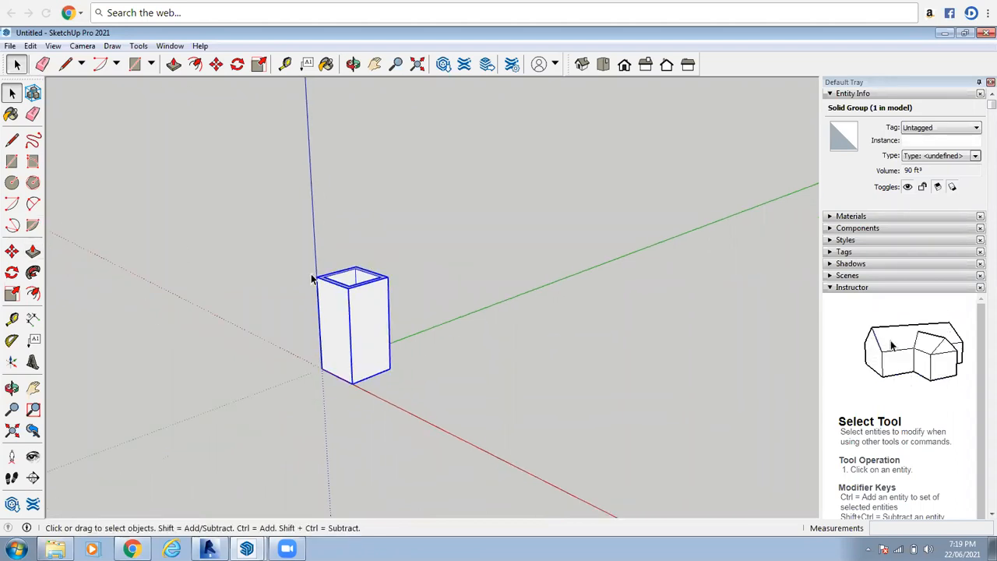
pyautogui.scroll(3, 349, 304)
pyautogui.scroll(-1, 364, 301)
pyautogui.scroll(1, 402, 324)
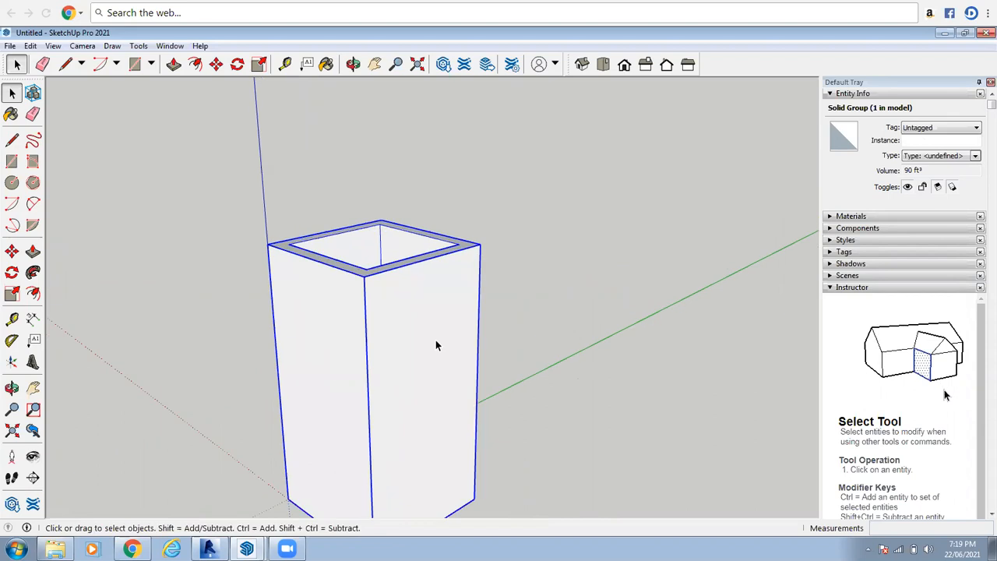
pyautogui.scroll(-2, 438, 370)
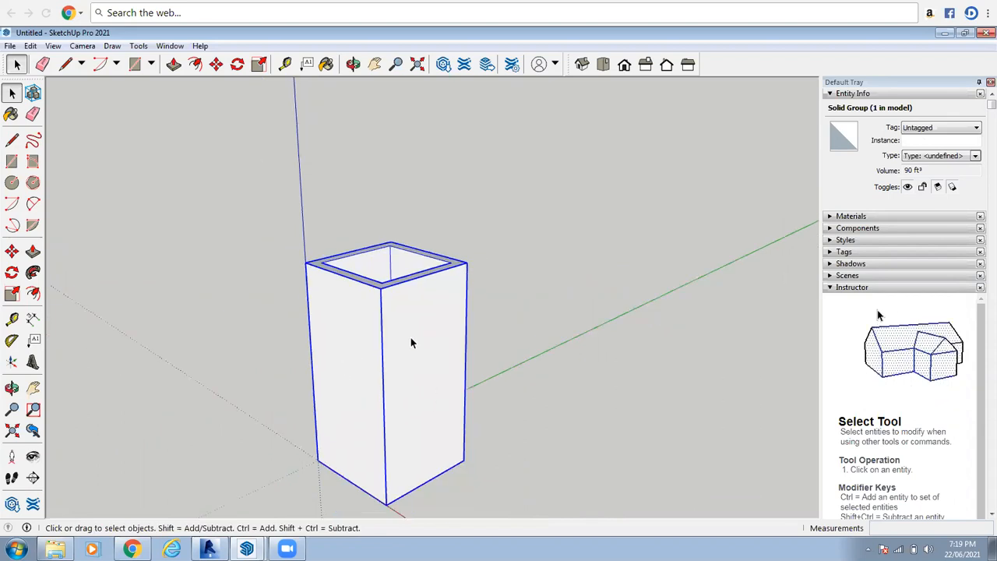
pyautogui.doubleClick(412, 346)
pyautogui.scroll(1, 422, 396)
pyautogui.click(421, 400)
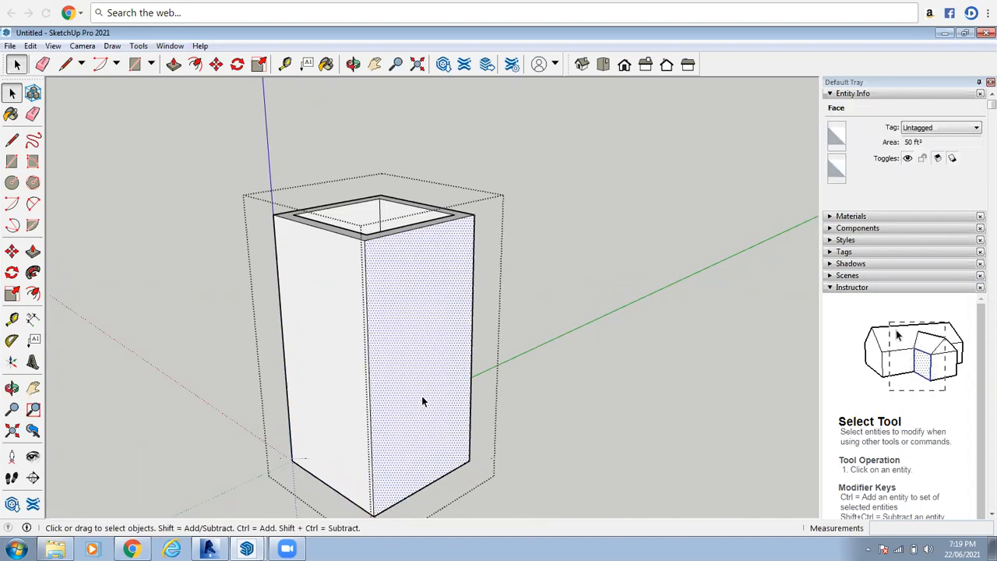
pyautogui.press('Delete')
pyautogui.click(355, 376)
pyautogui.press('Delete')
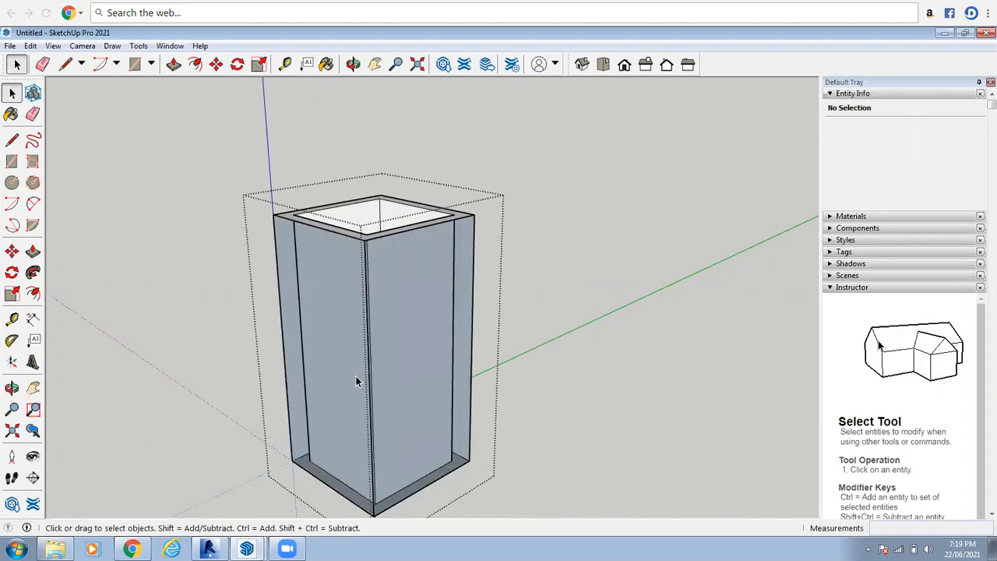
pyautogui.hotkey('ctrl', 'z')
pyautogui.hotkey('ctrl', 'z')
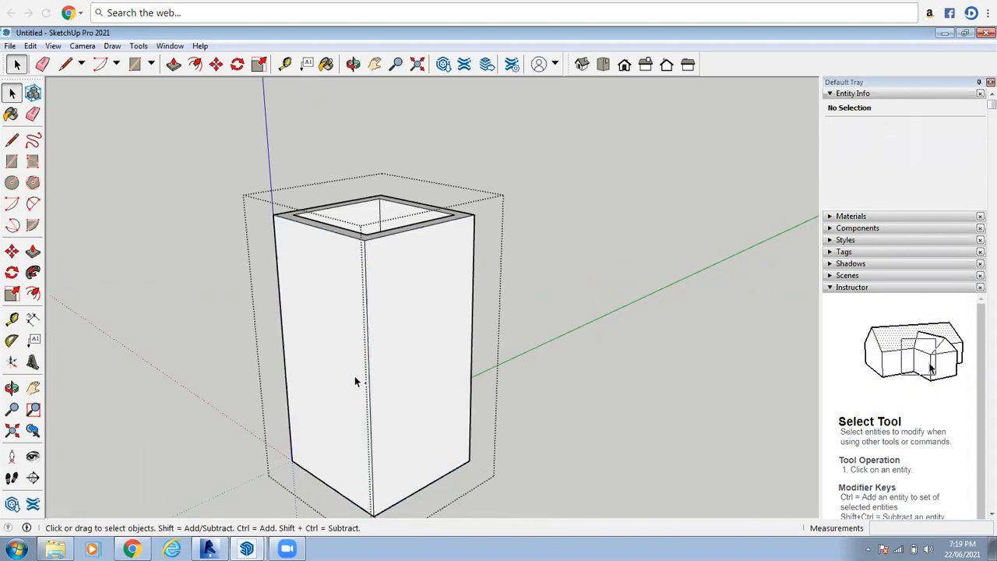
# - Try deleting the front vertical corner edge inside the box group, and undo the deletion
pyautogui.scroll(1, 381, 306)
pyautogui.click(364, 300)
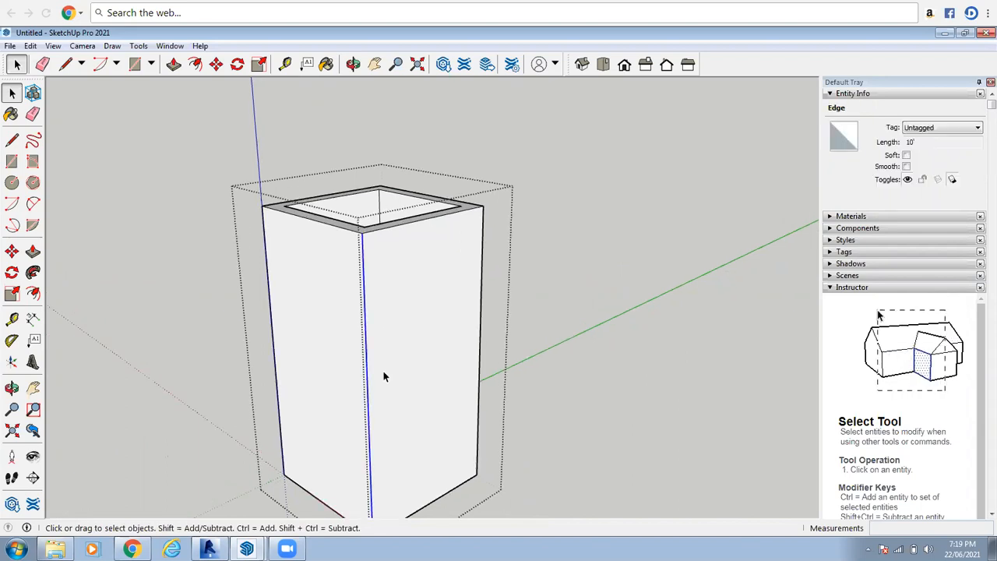
pyautogui.press('Delete')
pyautogui.hotkey('ctrl', 'z')
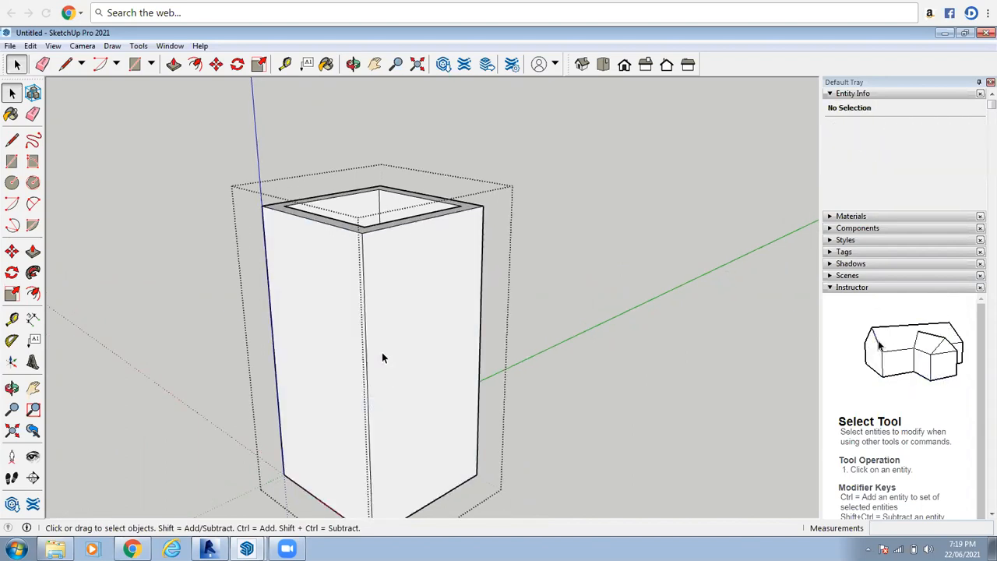
# - Close the box group's editing context and clear the selection
pyautogui.scroll(-1, 387, 346)
pyautogui.scroll(-2, 392, 339)
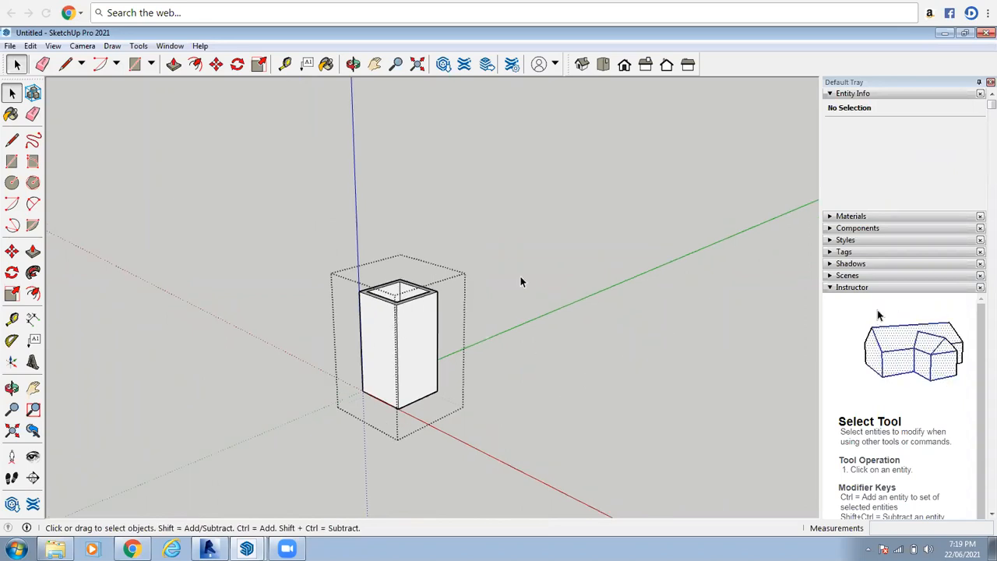
pyautogui.click(420, 343)
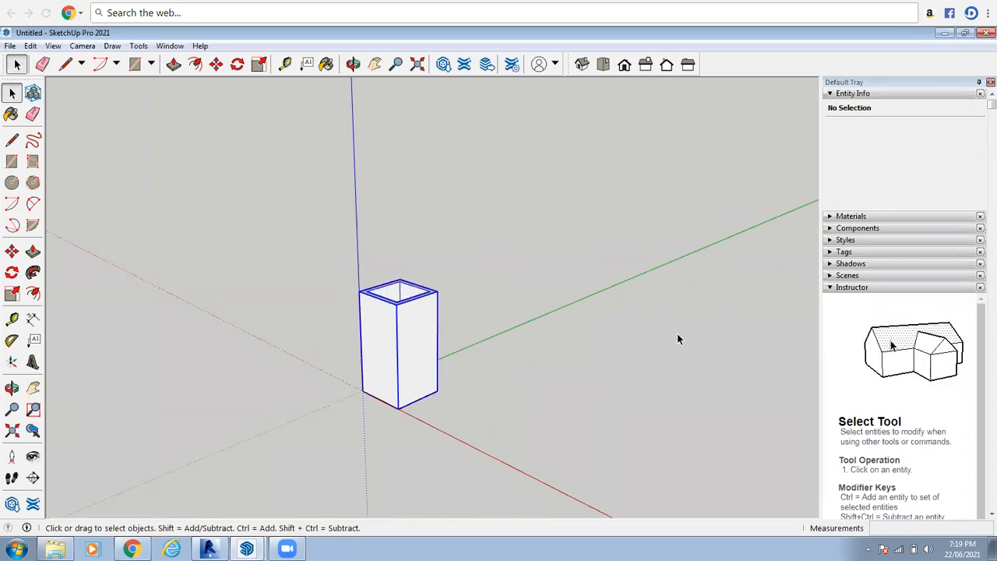
pyautogui.click(236, 307)
pyautogui.scroll(1, 490, 369)
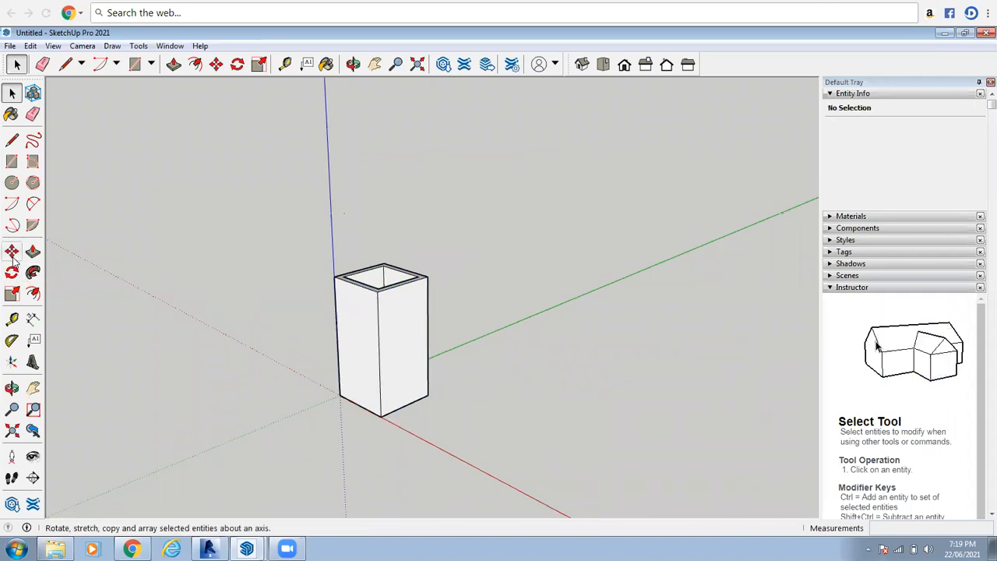
# - Pick up the box group by its base corner with Move, carry it away from the origin, and place that corner back on the origin
pyautogui.click(392, 327)
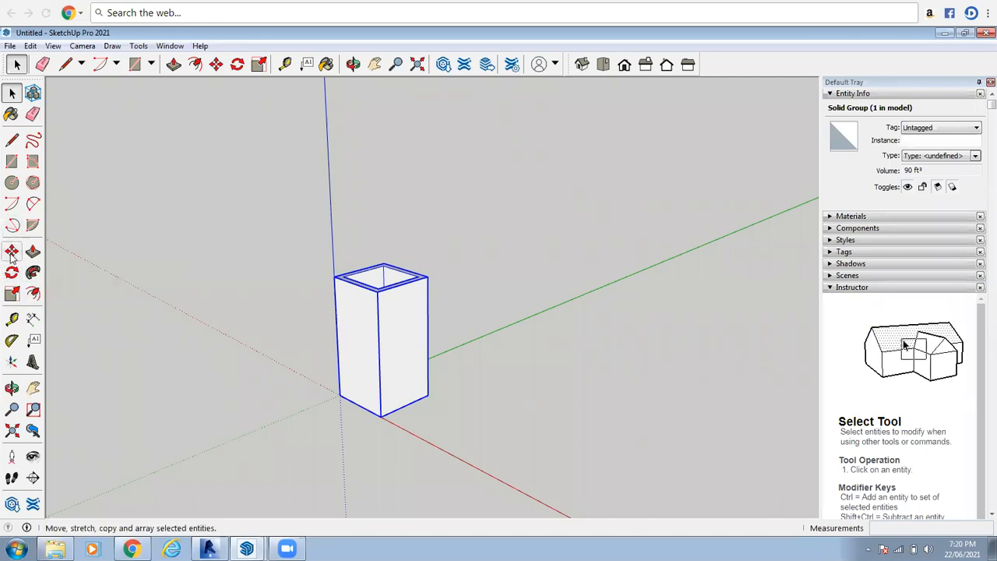
pyautogui.scroll(-1, 234, 311)
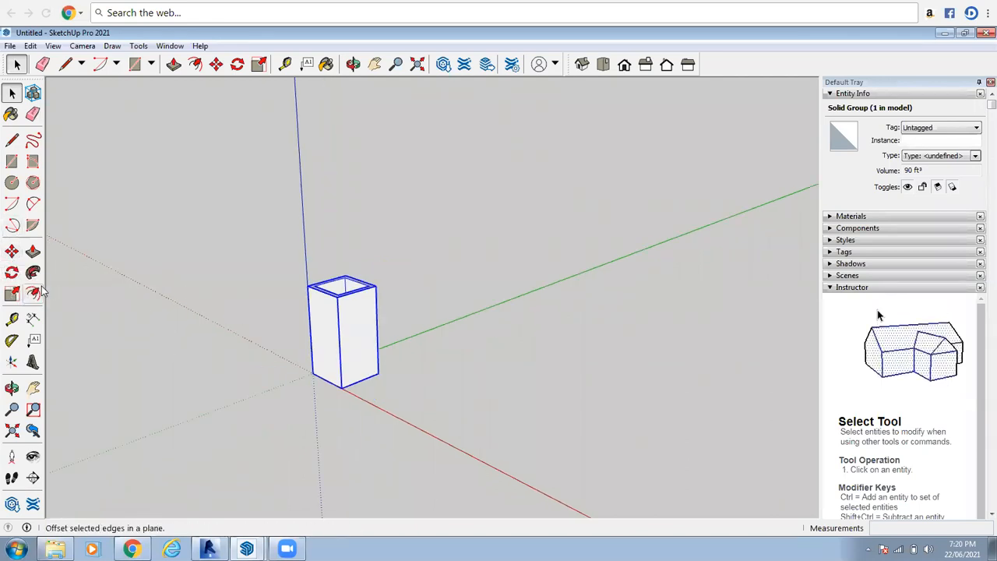
pyautogui.scroll(1, 370, 361)
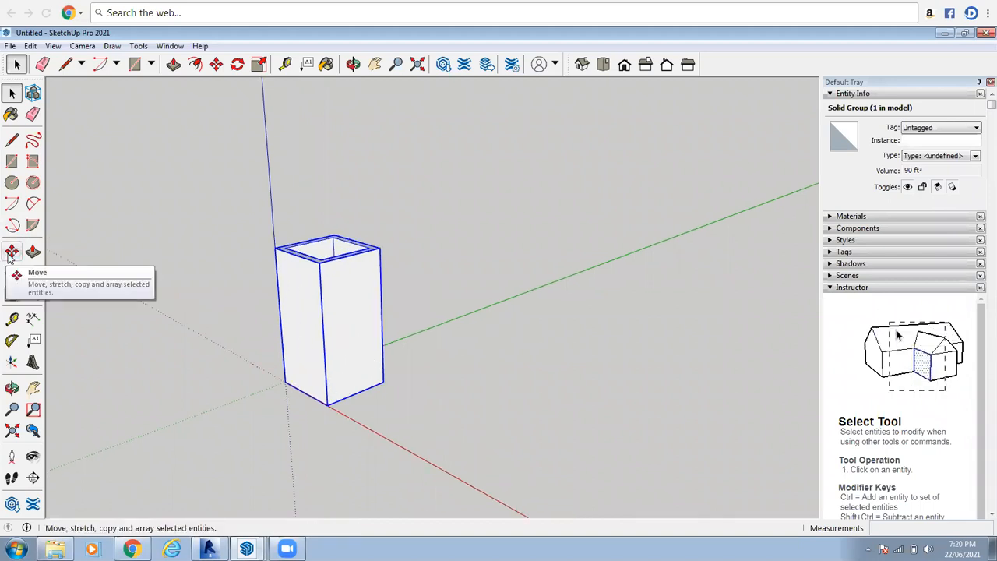
pyautogui.click(12, 251)
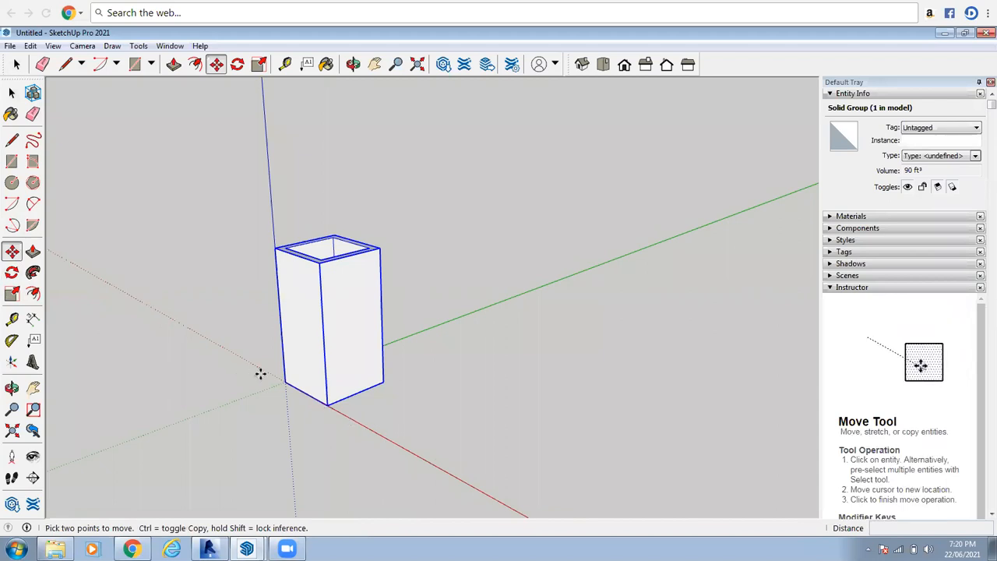
pyautogui.scroll(1, 263, 375)
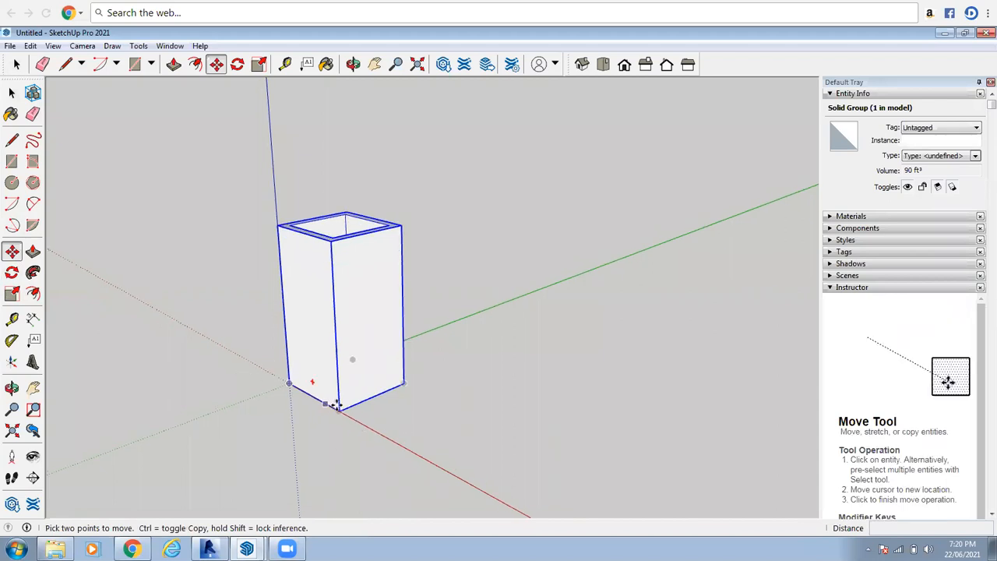
pyautogui.scroll(1, 287, 384)
pyautogui.click(288, 385)
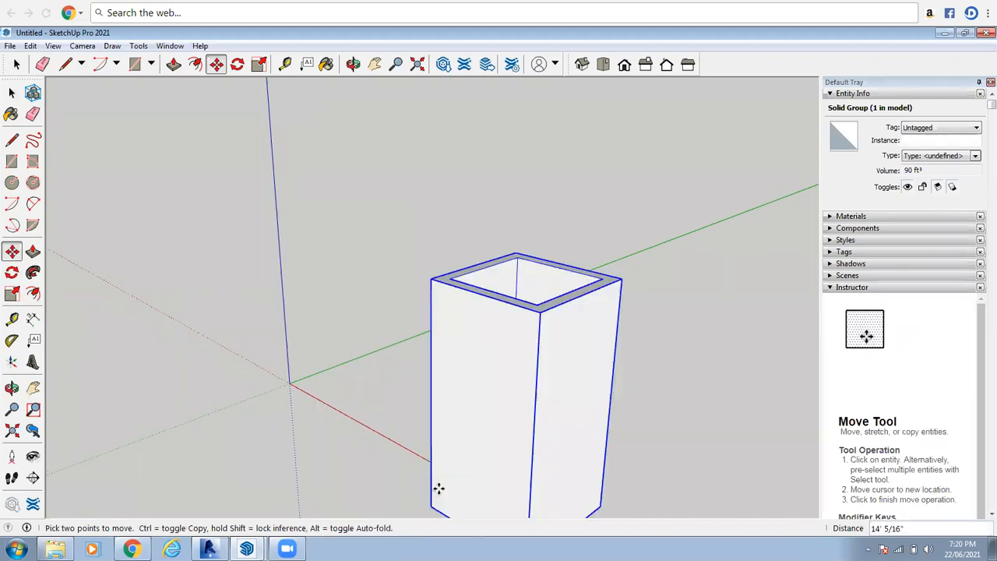
pyautogui.scroll(-2, 381, 403)
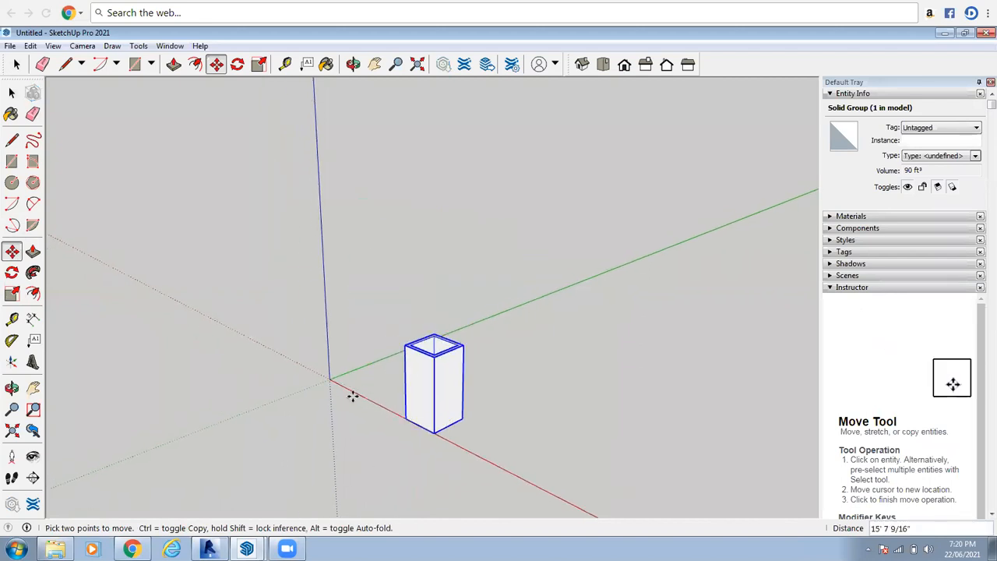
pyautogui.scroll(-3, 374, 405)
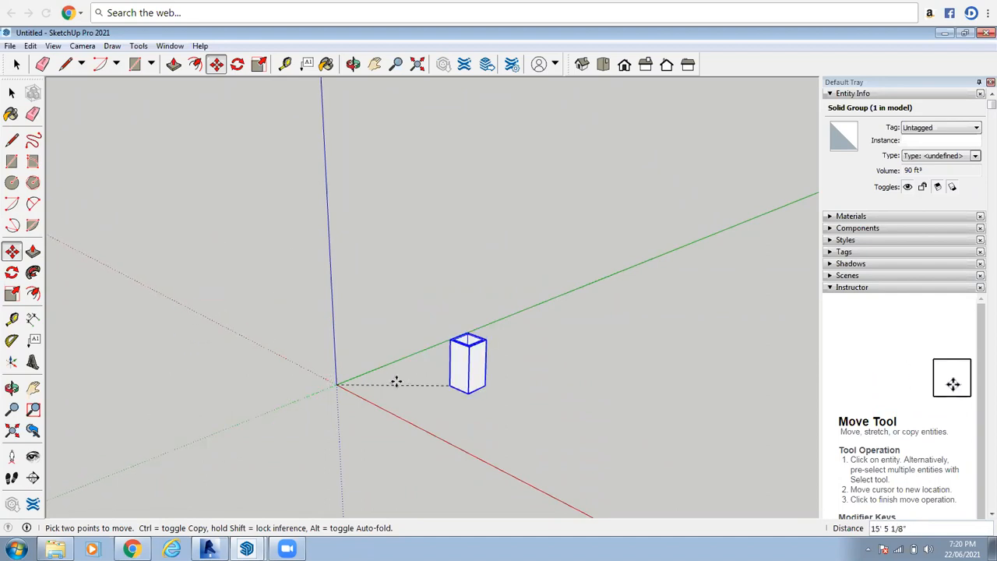
pyautogui.click(339, 383)
pyautogui.scroll(3, 398, 348)
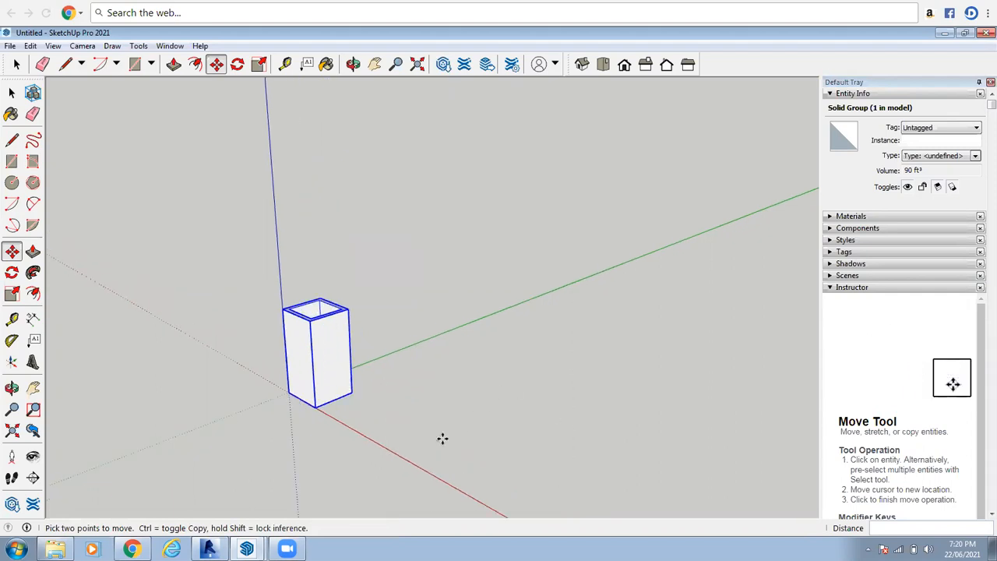
# - Copy the box group with Move from its origin corner to about 15' away along the red axis
pyautogui.scroll(3, 289, 392)
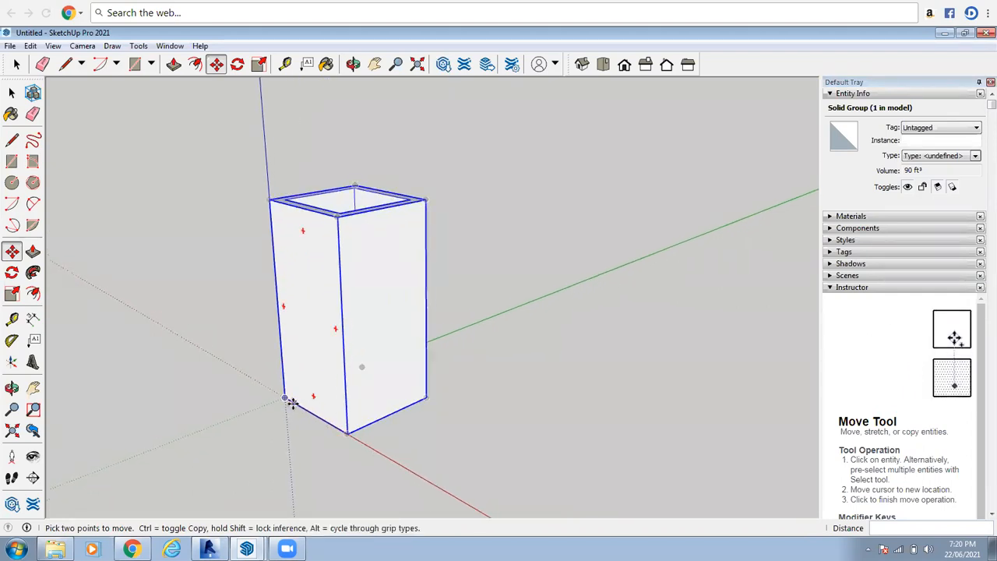
pyautogui.click(282, 398)
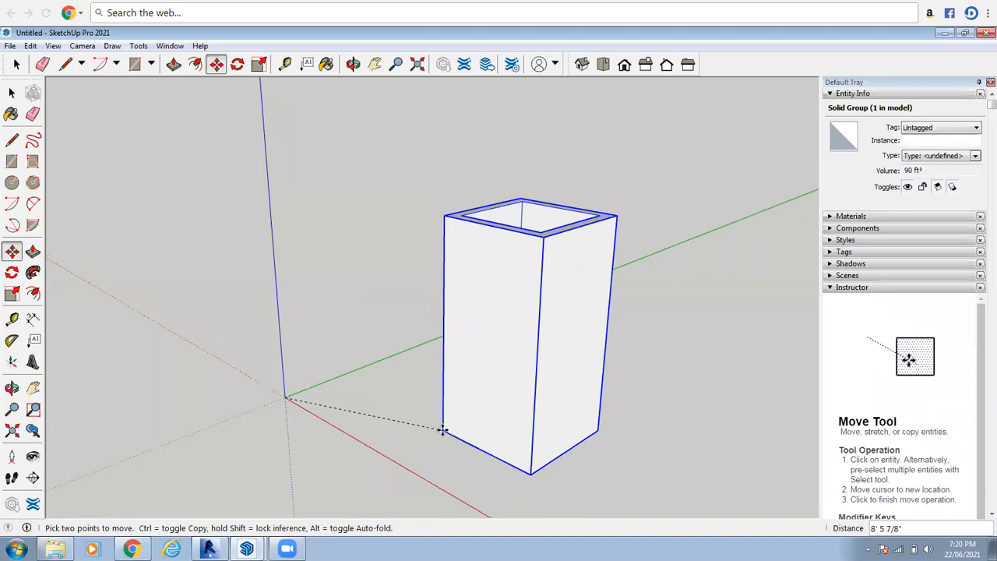
pyautogui.press('ctrl')
pyautogui.scroll(-3, 335, 322)
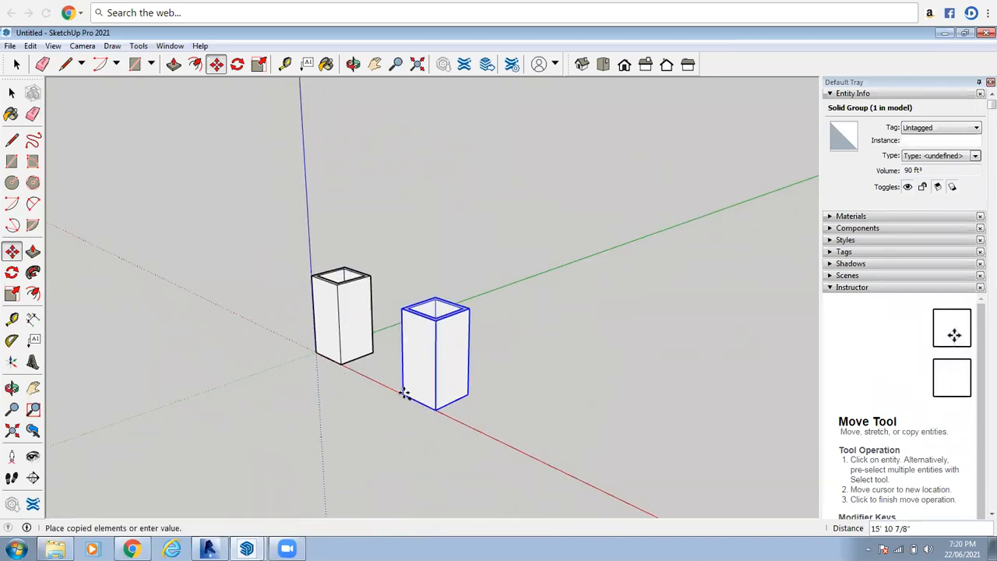
pyautogui.click(406, 394)
pyautogui.scroll(-3, 329, 339)
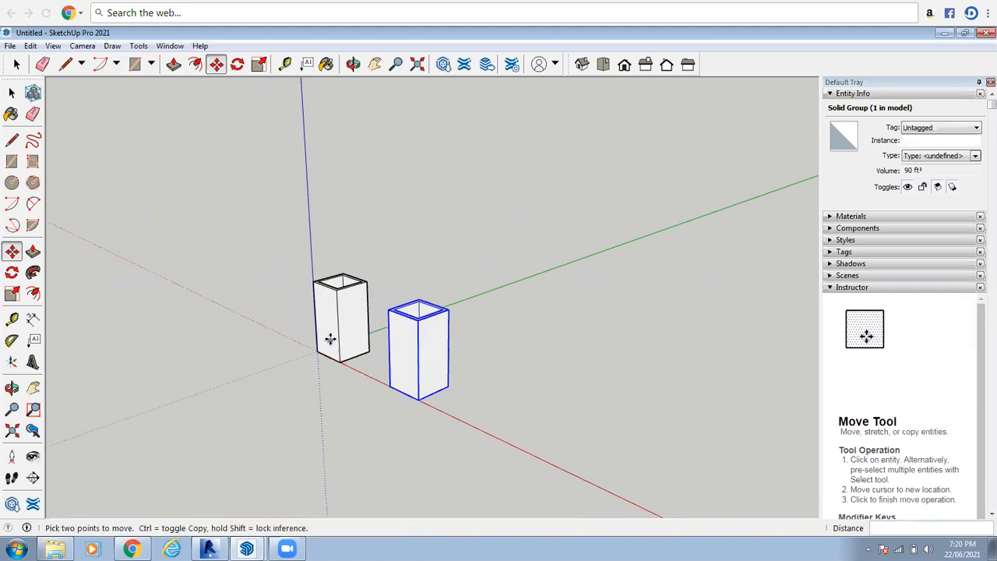
pyautogui.scroll(-1, 432, 316)
pyautogui.scroll(2, 420, 285)
pyautogui.scroll(-1, 432, 379)
pyautogui.scroll(1, 433, 380)
pyautogui.click(16, 64)
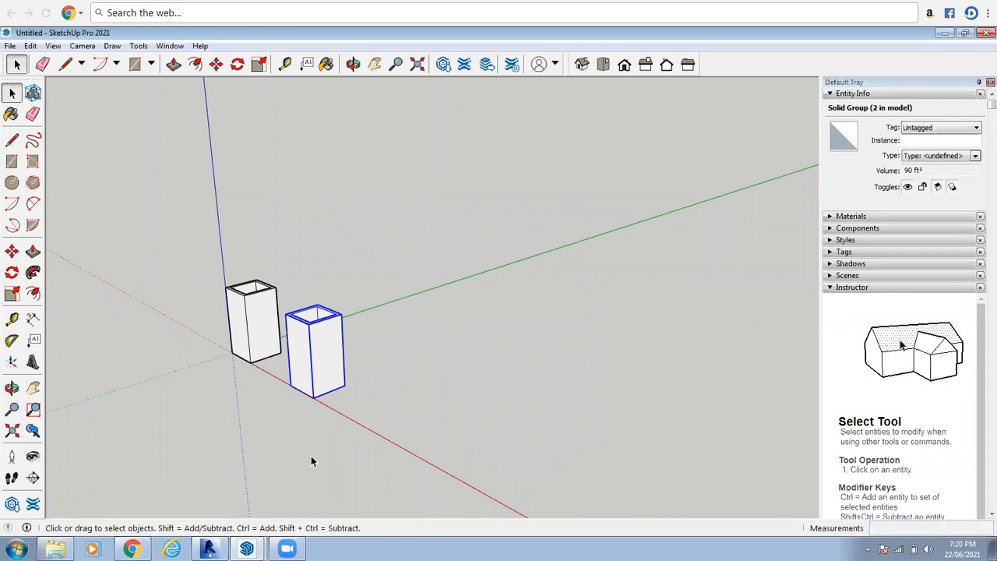
# - Copy the second box group 20' further along the red axis with the Move tool
pyautogui.scroll(1, 187, 371)
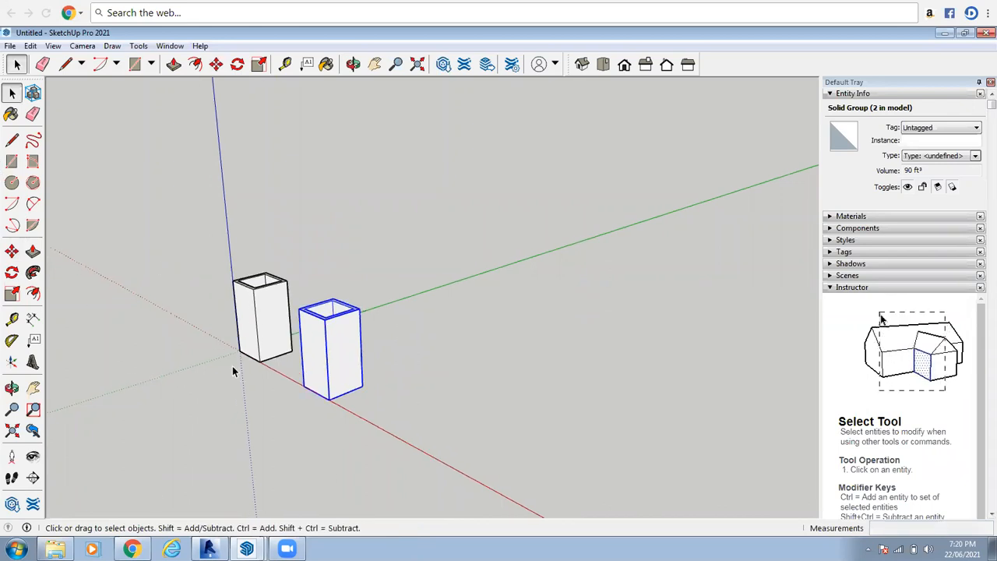
pyautogui.scroll(2, 334, 357)
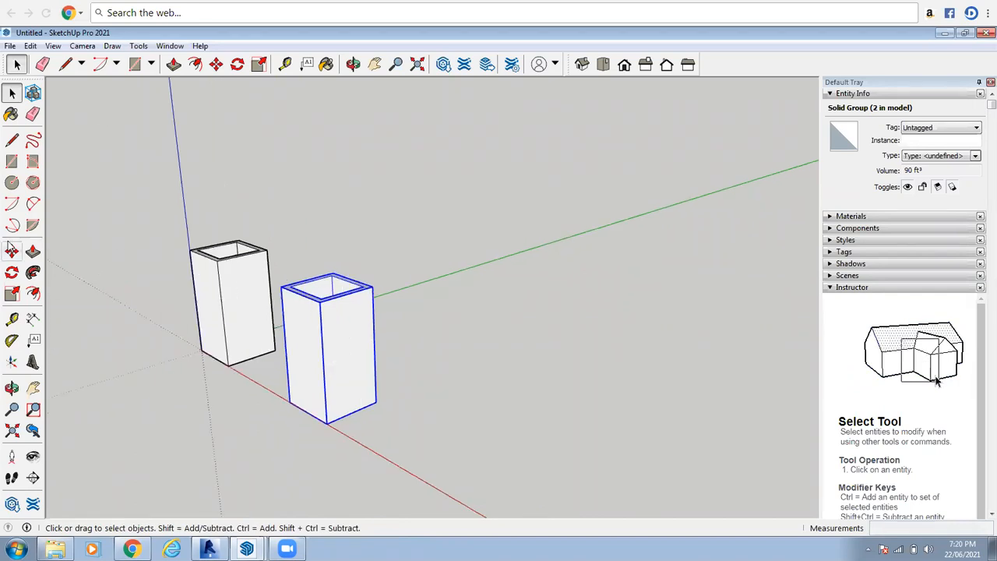
pyautogui.press('m')
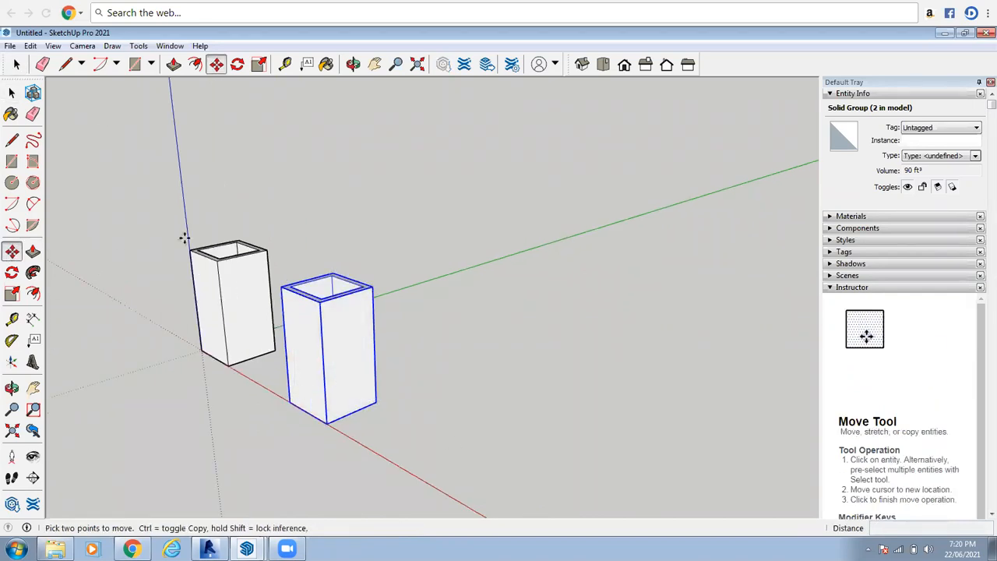
pyautogui.click(184, 238)
pyautogui.scroll(-3, 249, 305)
pyautogui.press('ctrl')
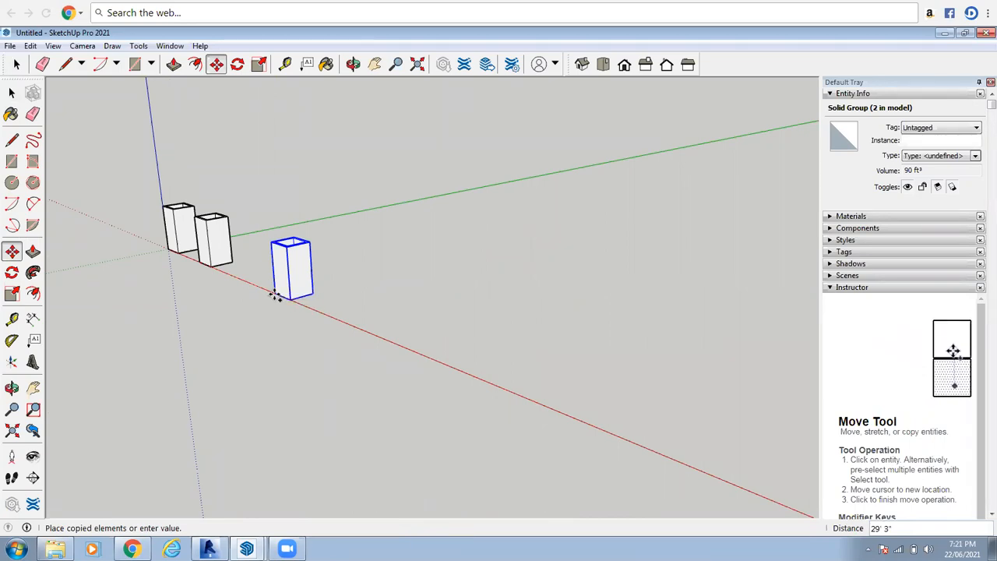
pyautogui.write('2')
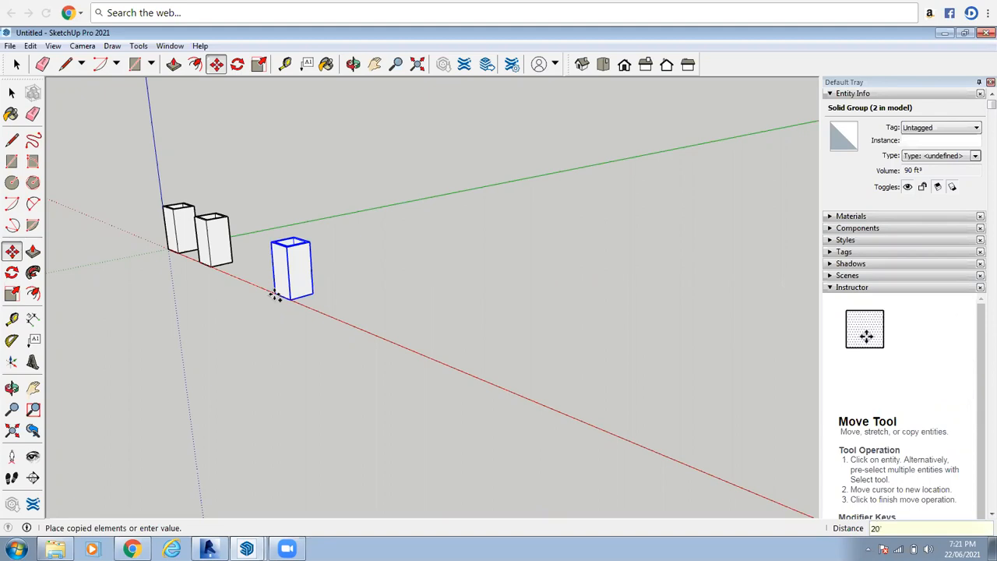
pyautogui.write('0')
pyautogui.press('Return')
pyautogui.scroll(10, 229, 268)
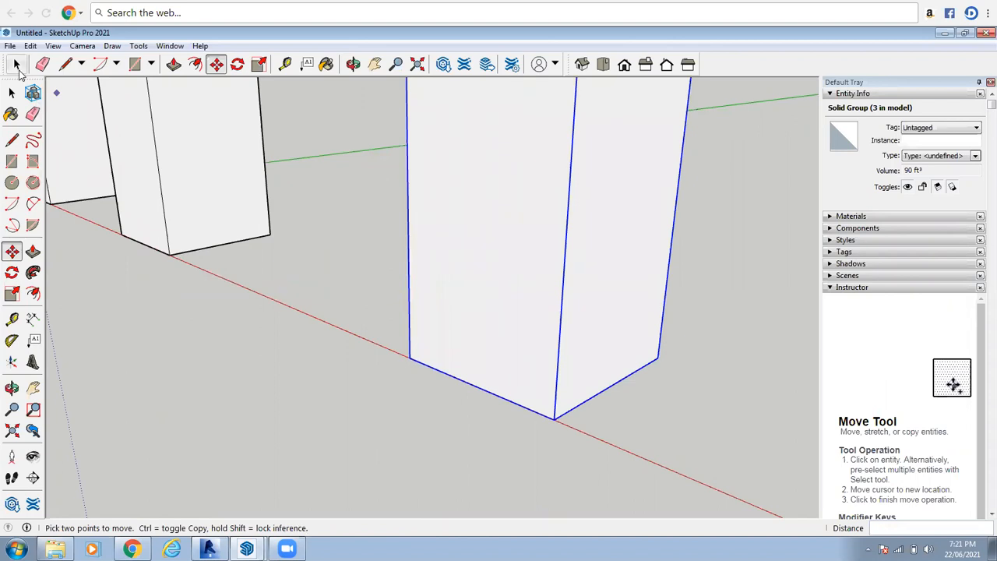
pyautogui.click(15, 64)
# - Measure the clear gap and the matching corner-to-corner distance between the second and third boxes along the red axis
pyautogui.click(12, 319)
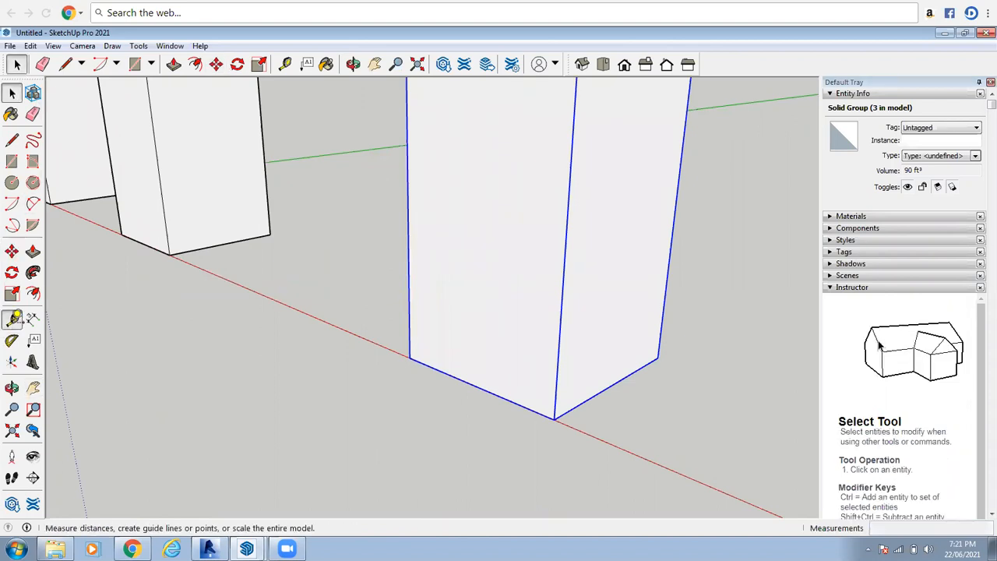
pyautogui.click(171, 253)
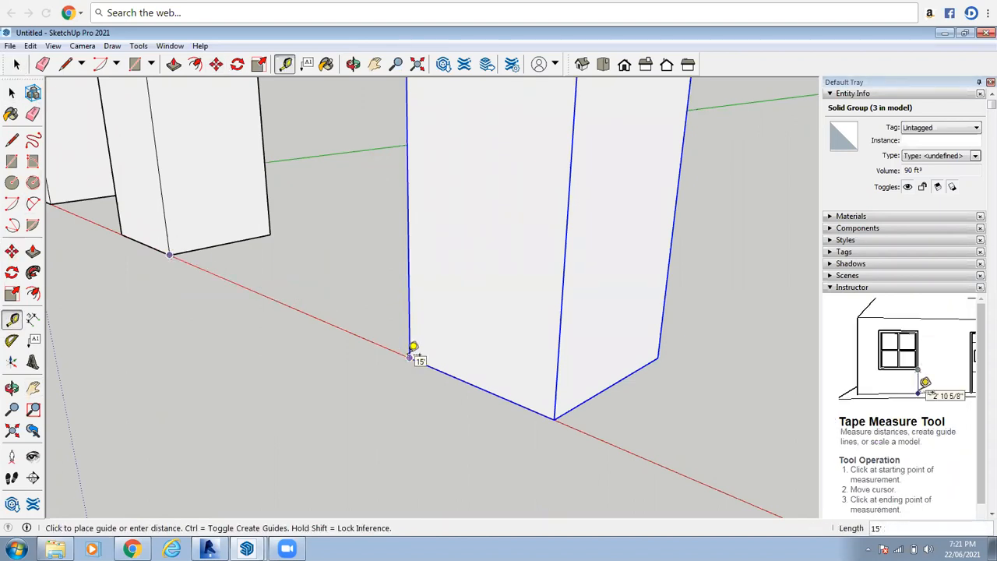
pyautogui.scroll(-2, 247, 287)
pyautogui.scroll(3, 113, 247)
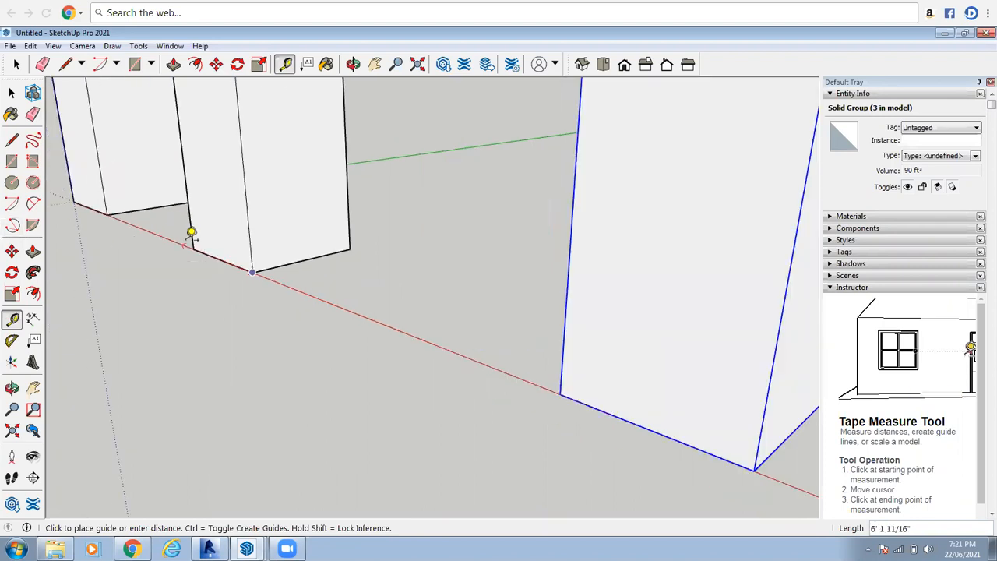
pyautogui.click(193, 249)
pyautogui.click(193, 250)
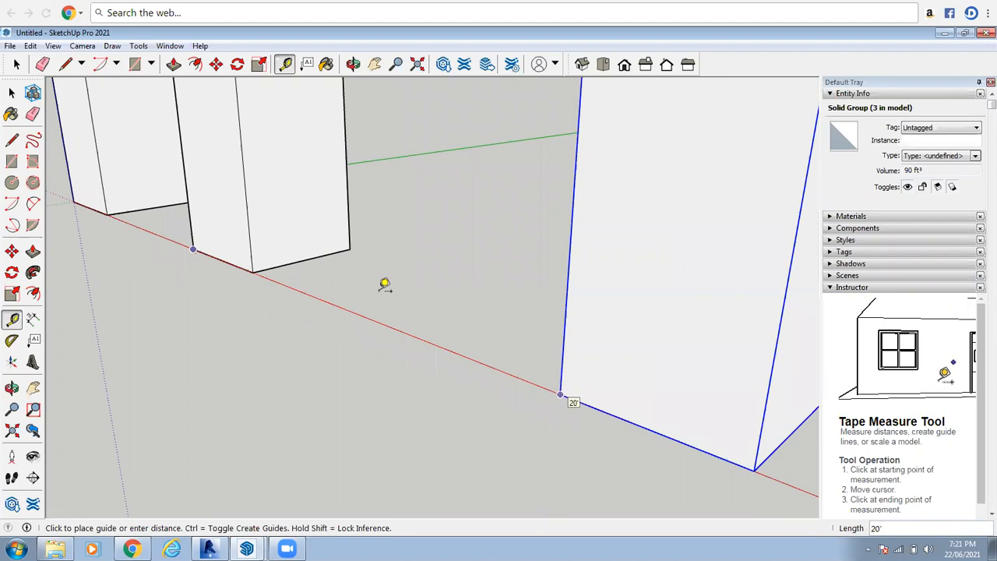
pyautogui.click(16, 64)
pyautogui.scroll(-3, 305, 219)
pyautogui.scroll(-3, 306, 220)
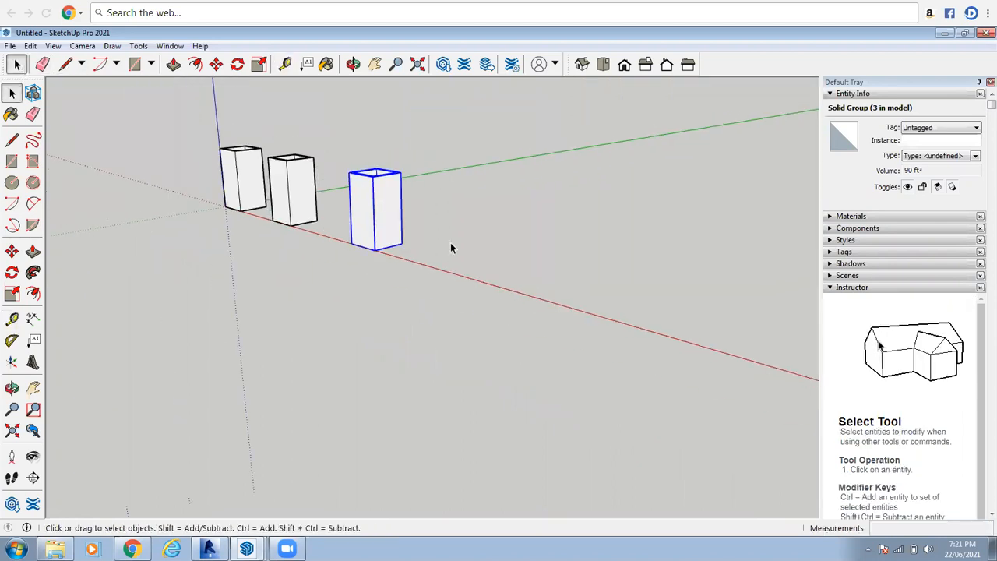
pyautogui.scroll(1, 374, 207)
pyautogui.scroll(-1, 379, 221)
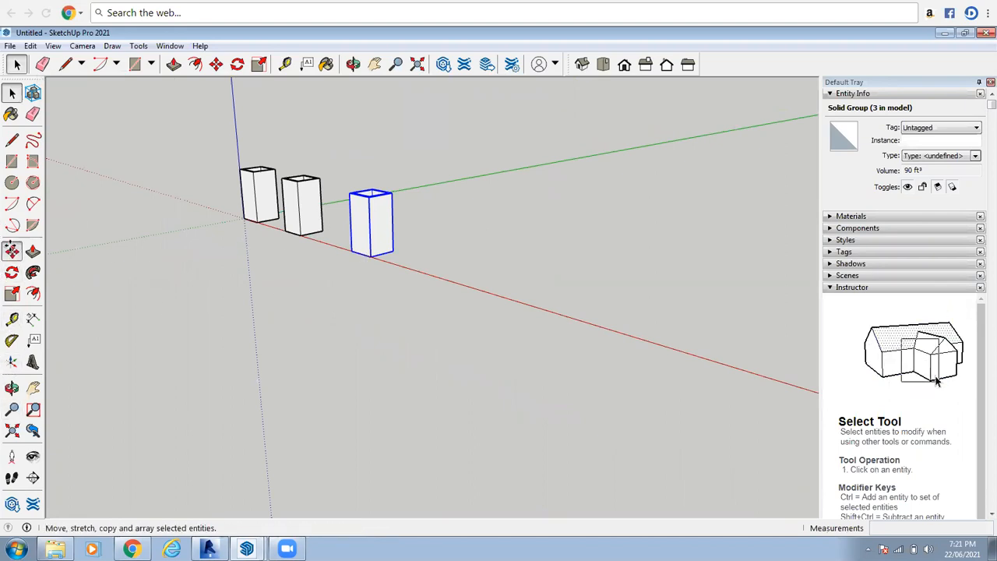
pyautogui.scroll(3, 302, 224)
pyautogui.scroll(-1, 303, 225)
pyautogui.press('ctrl')
pyautogui.click(364, 270)
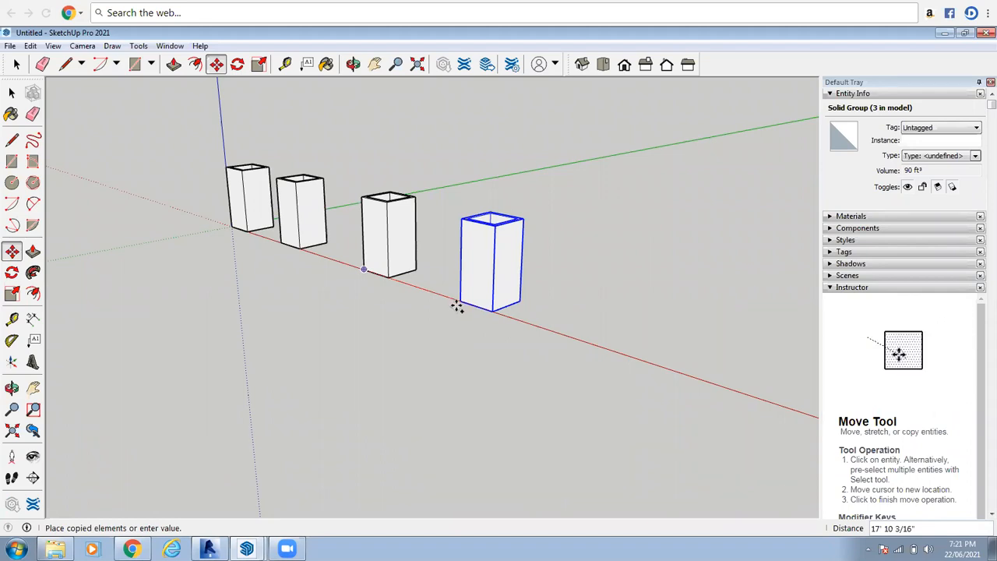
pyautogui.press('Escape')
# - Select both copied box groups together and delete them, keeping only the box at the origin
pyautogui.click(16, 65)
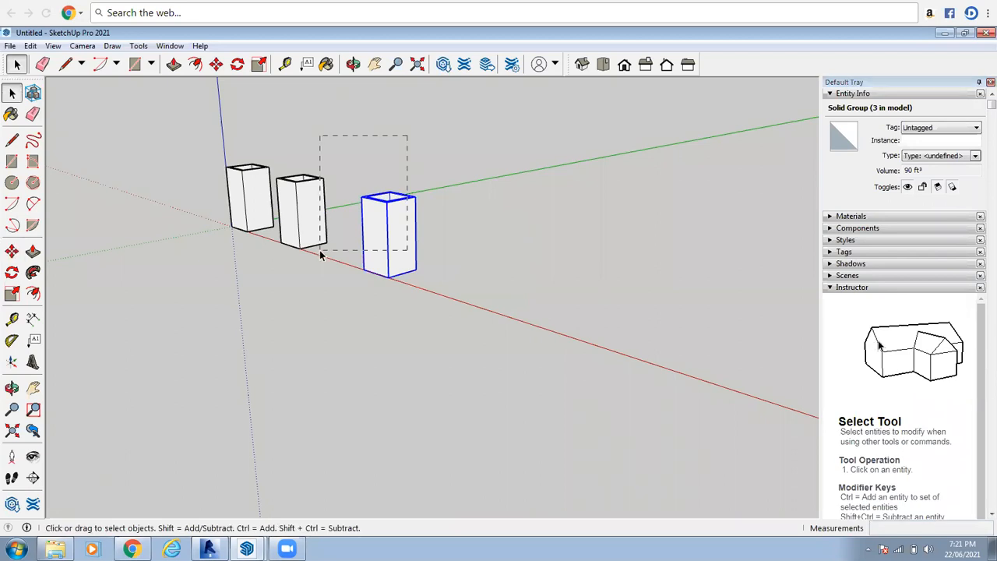
pyautogui.press('Delete')
# - Copy the box group at the origin 50' along the red axis with the Move tool
pyautogui.click(271, 227)
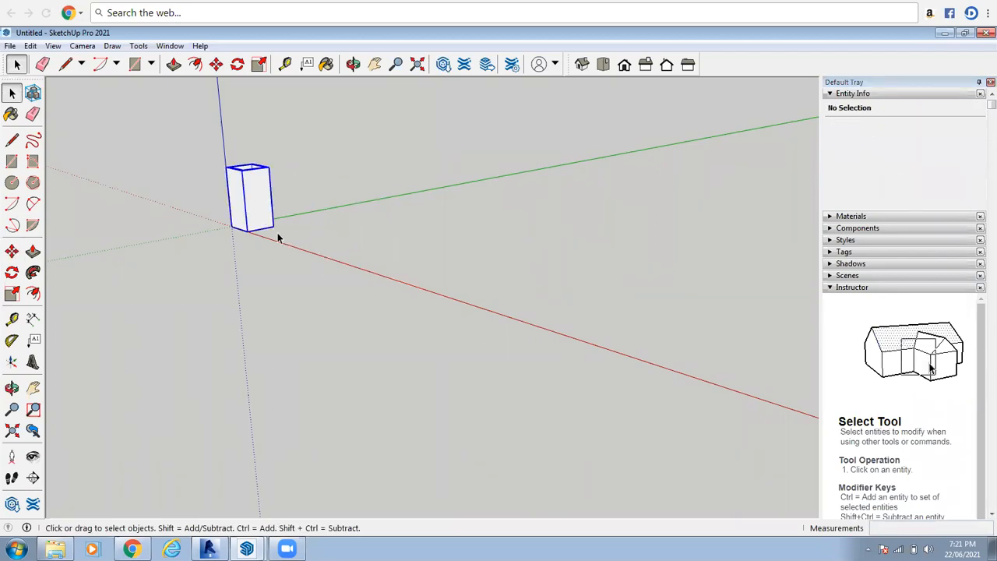
pyautogui.press('m')
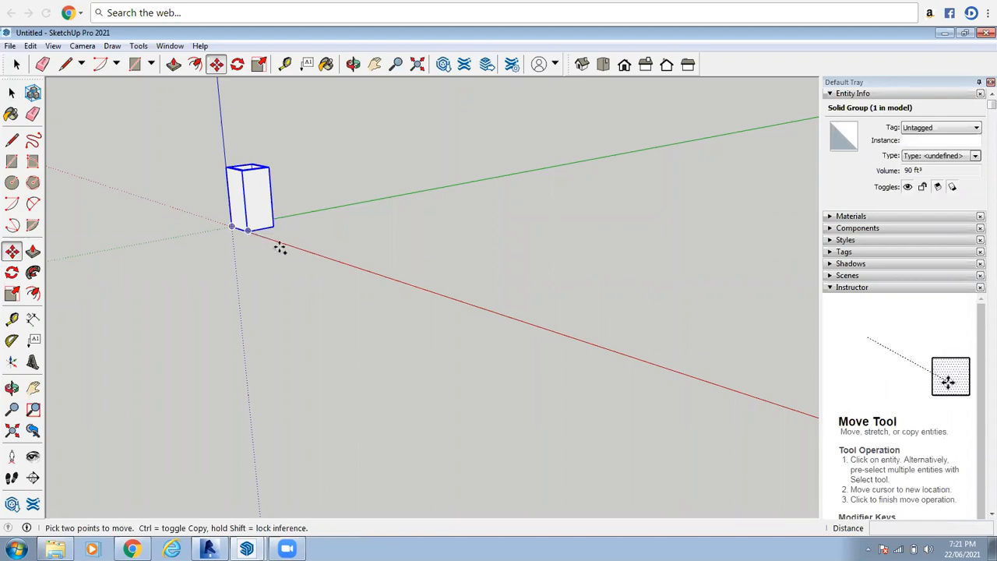
pyautogui.press('ctrl')
pyautogui.click(256, 228)
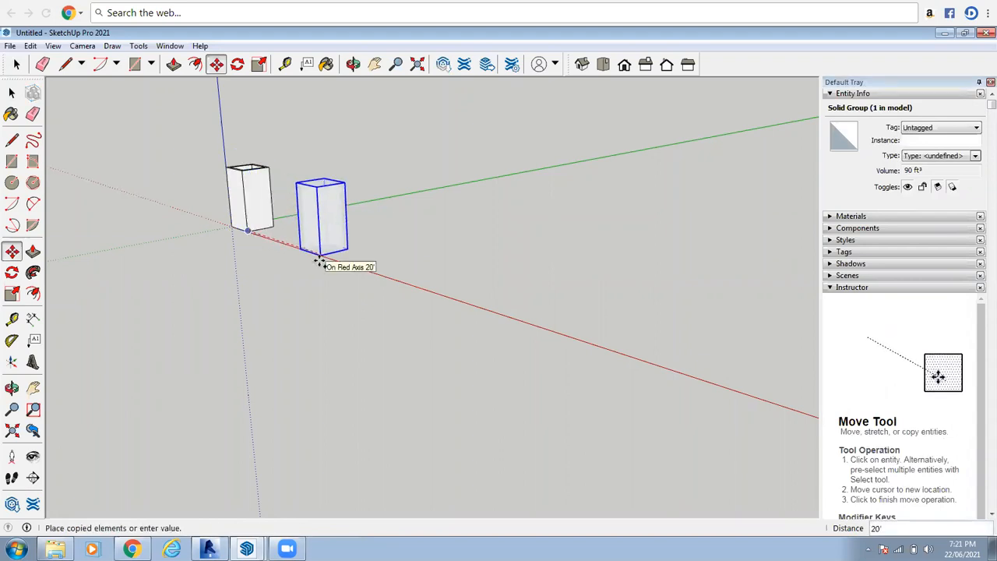
pyautogui.write('50')
pyautogui.press('Return')
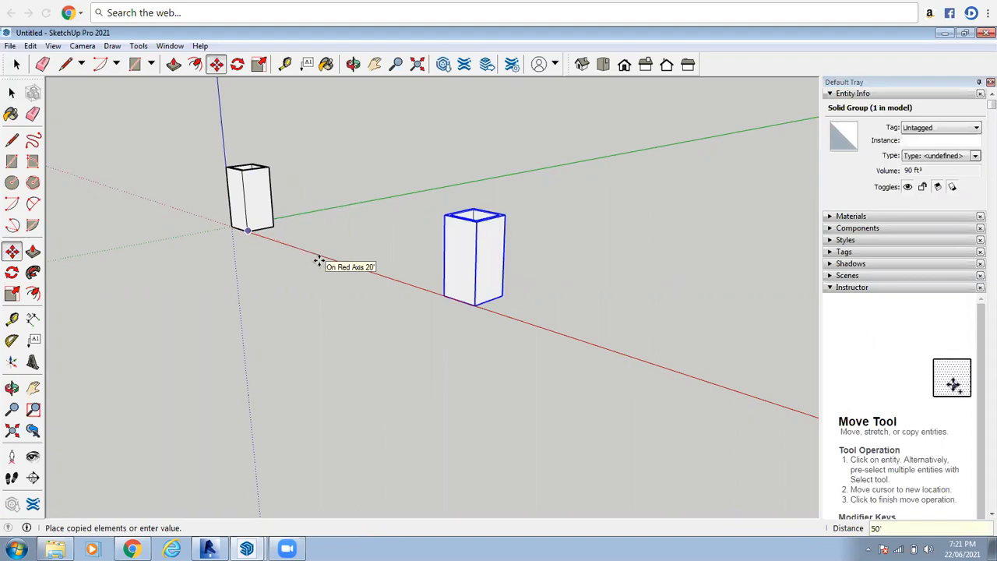
pyautogui.click(16, 67)
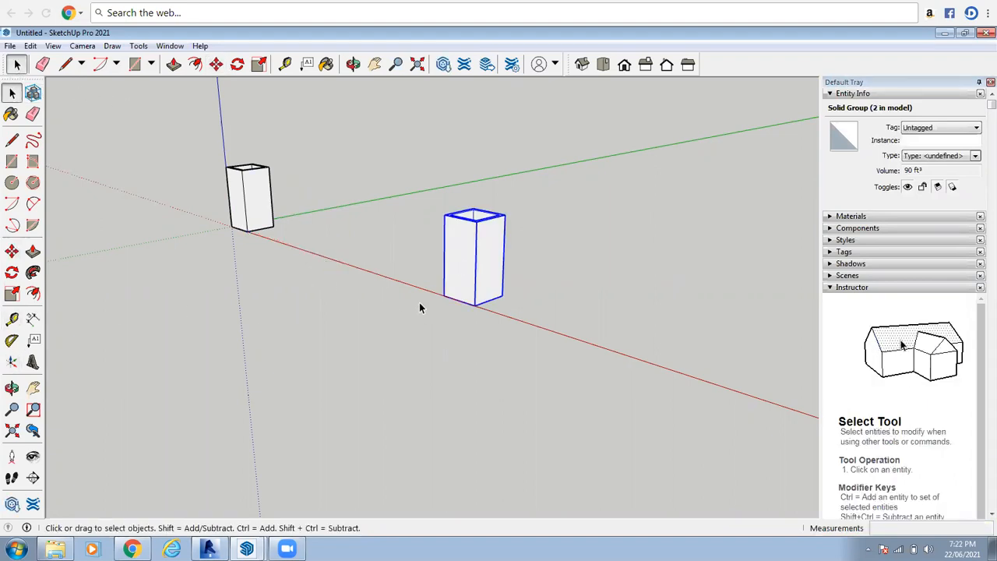
pyautogui.scroll(1, 282, 175)
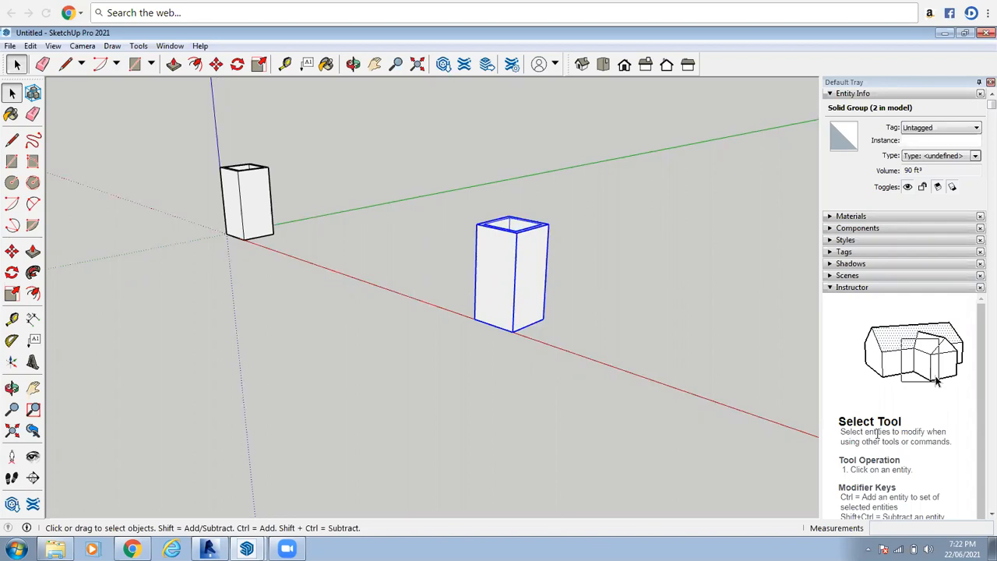
pyautogui.click(11, 253)
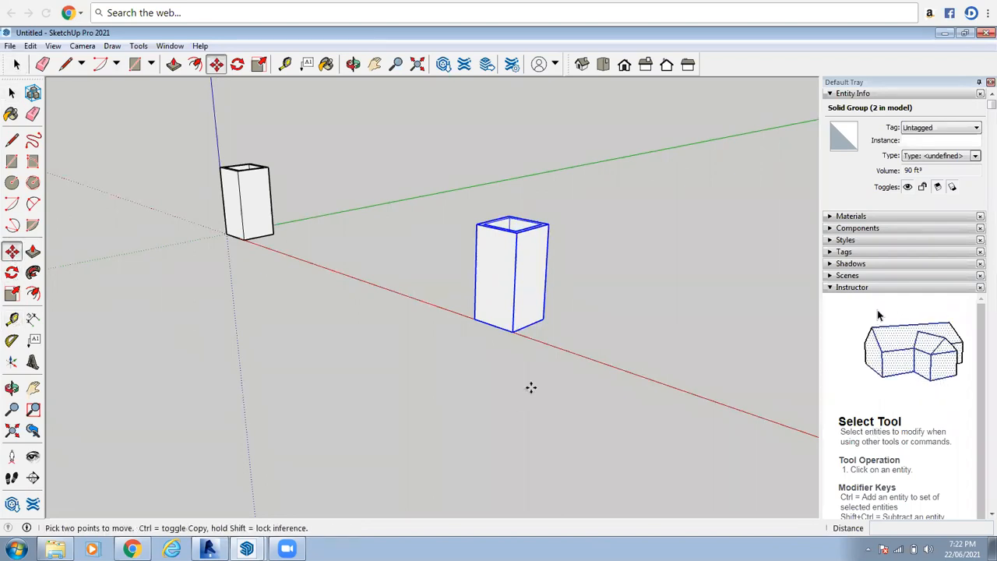
pyautogui.press('ctrl')
pyautogui.click(474, 319)
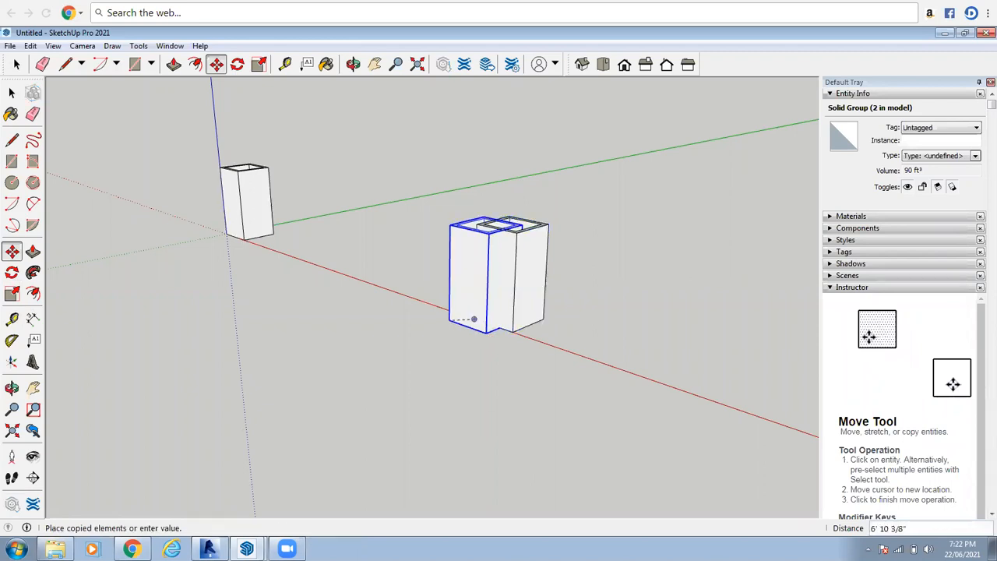
pyautogui.press('Escape')
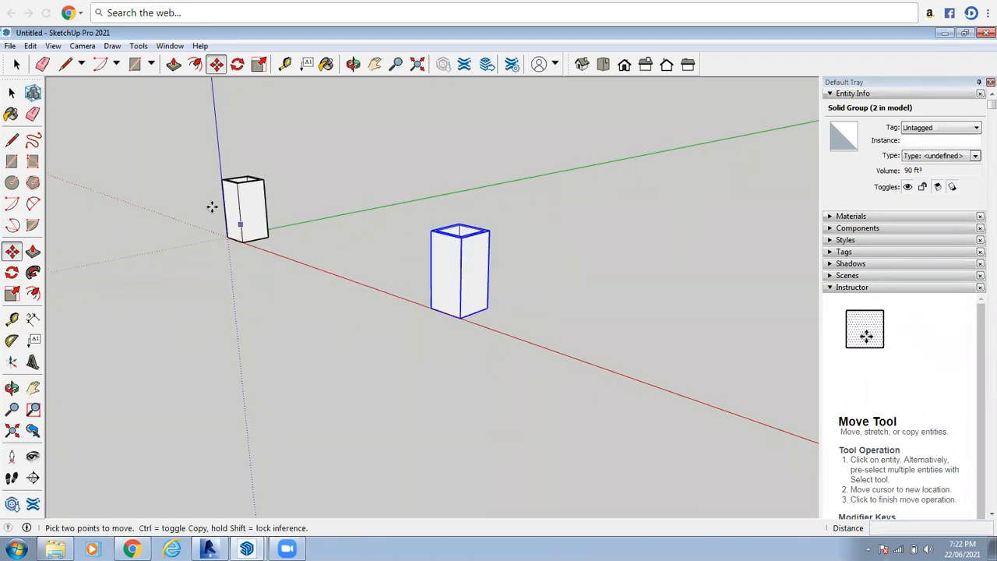
# - Delete the box copy on the red axis and copy the origin box group again 50' along that axis
pyautogui.click(10, 67)
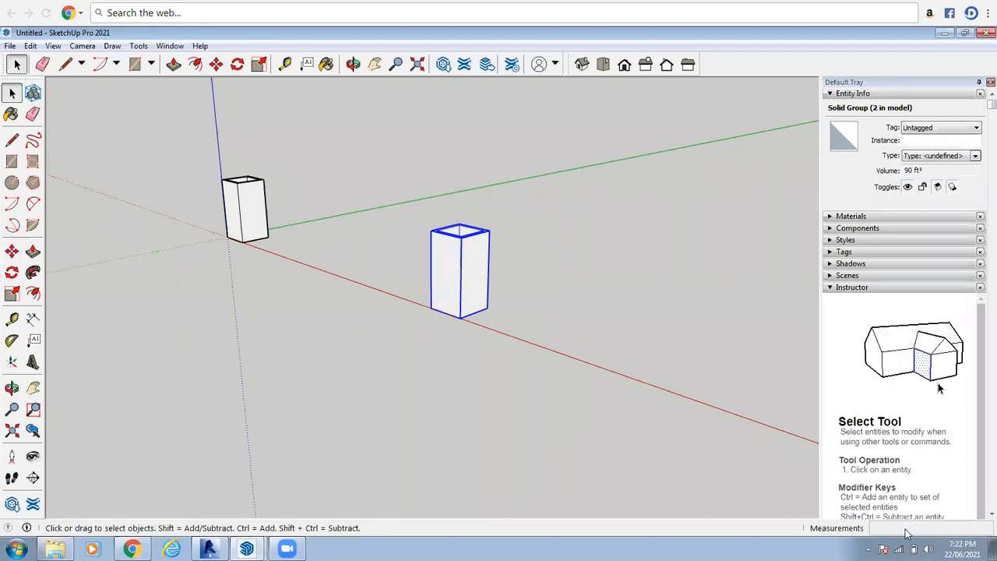
pyautogui.press('Delete')
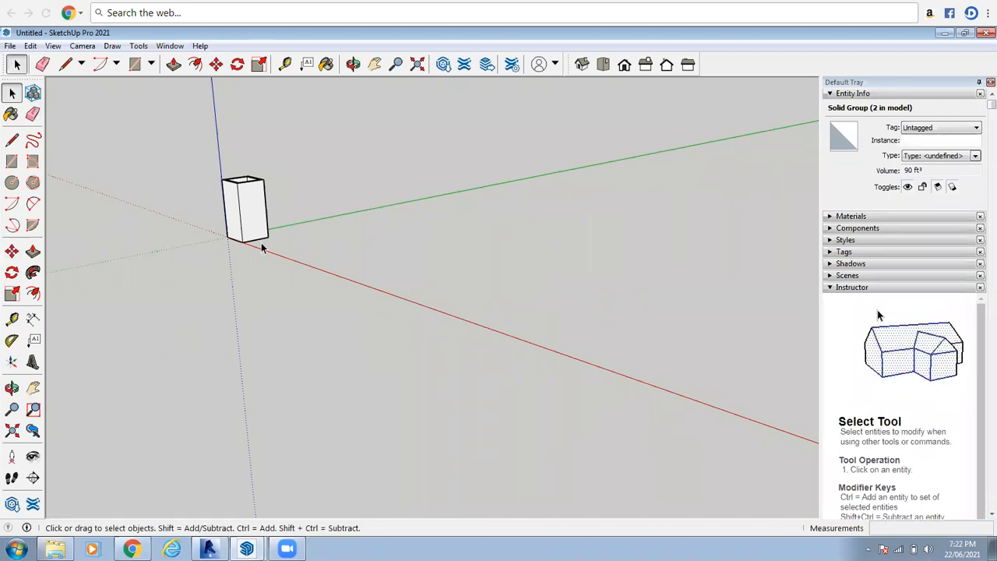
pyautogui.click(256, 236)
pyautogui.press('m')
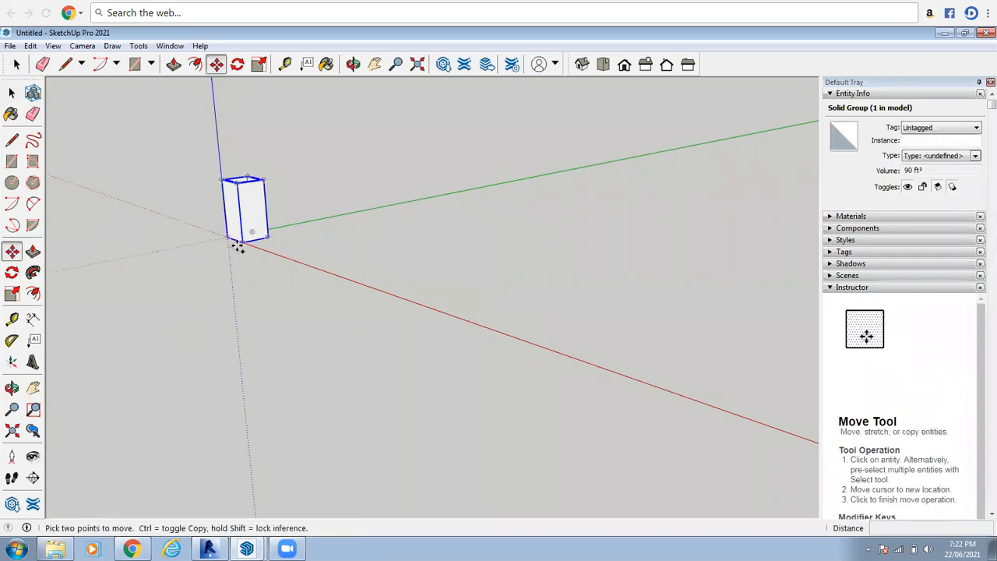
pyautogui.click(242, 242)
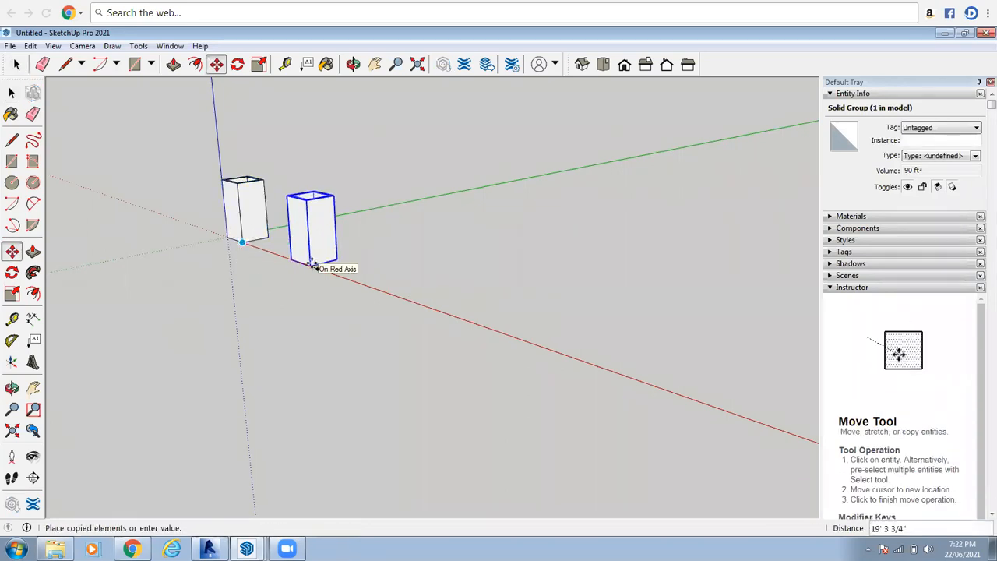
pyautogui.write("50'")
pyautogui.press('Return')
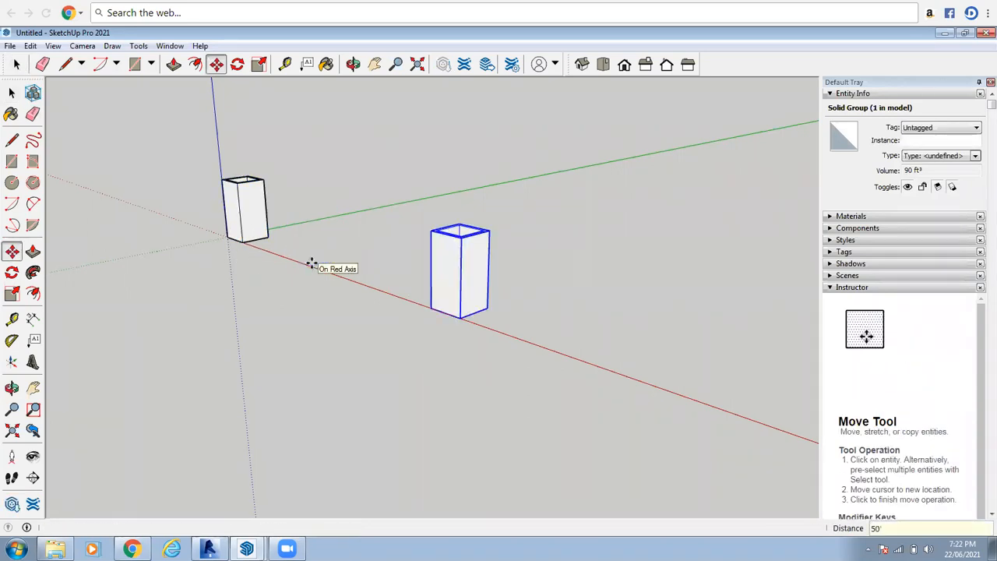
# - Divide the 50' copy distance with /5 to fill it with evenly spaced box copies
pyautogui.write('/')
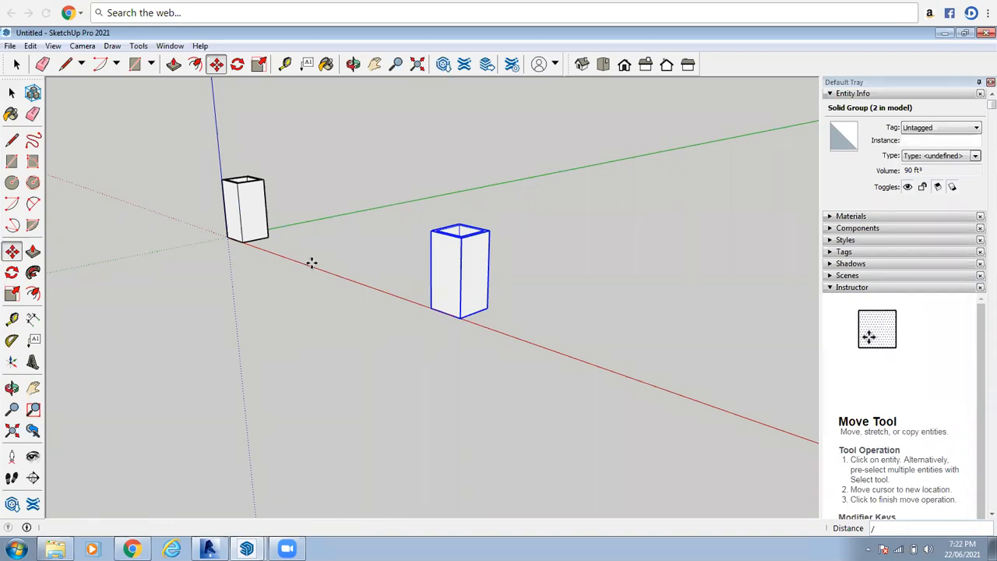
pyautogui.write('5')
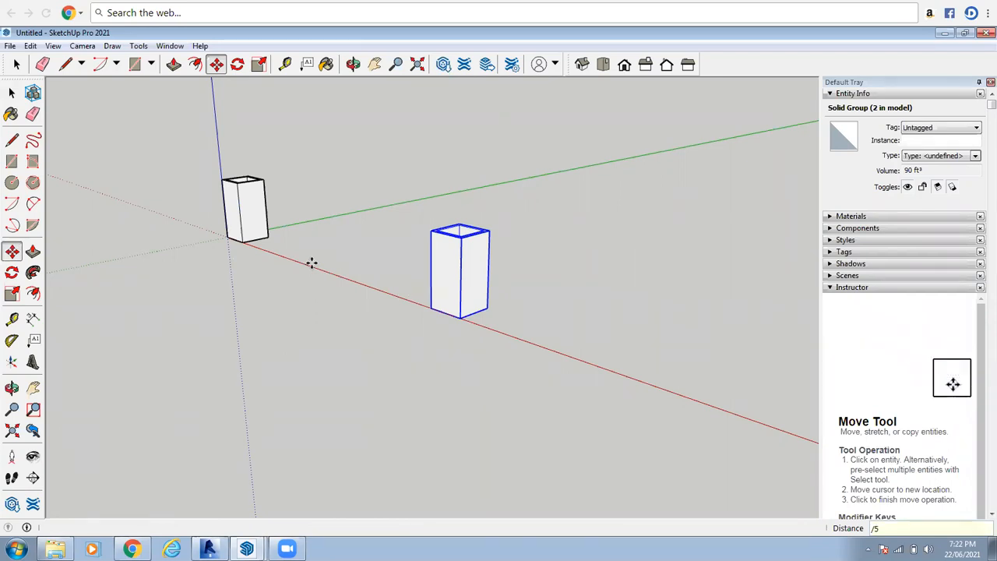
pyautogui.press('Return')
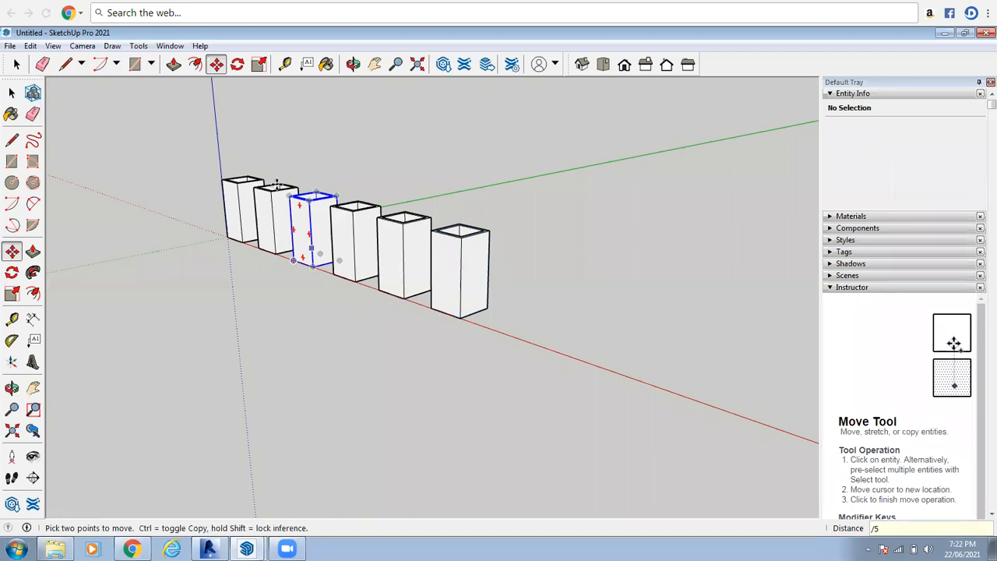
pyautogui.scroll(3, 202, 194)
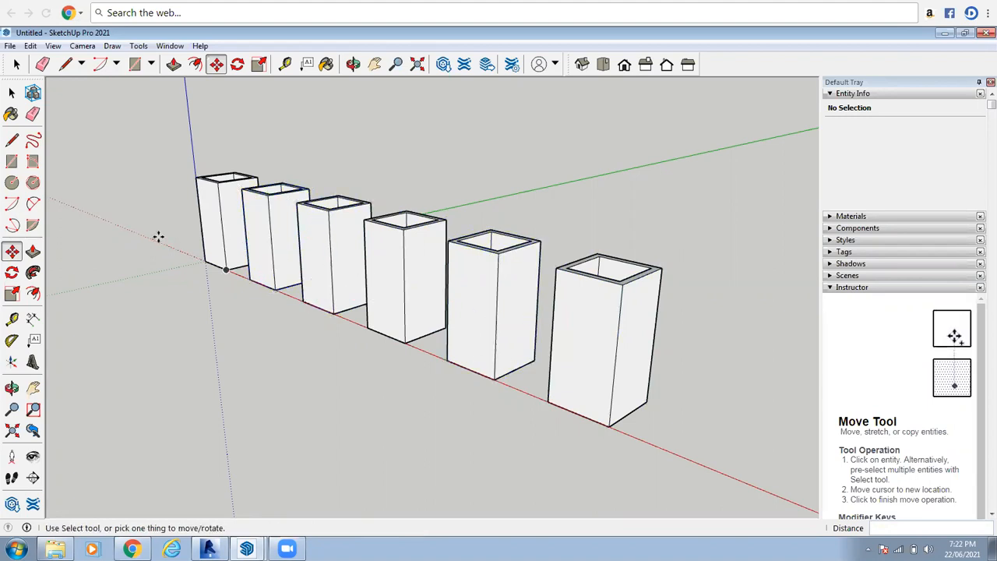
# - Select the boxes along the red axis one by one to examine the evenly spaced row, and clear the selection
pyautogui.click(15, 64)
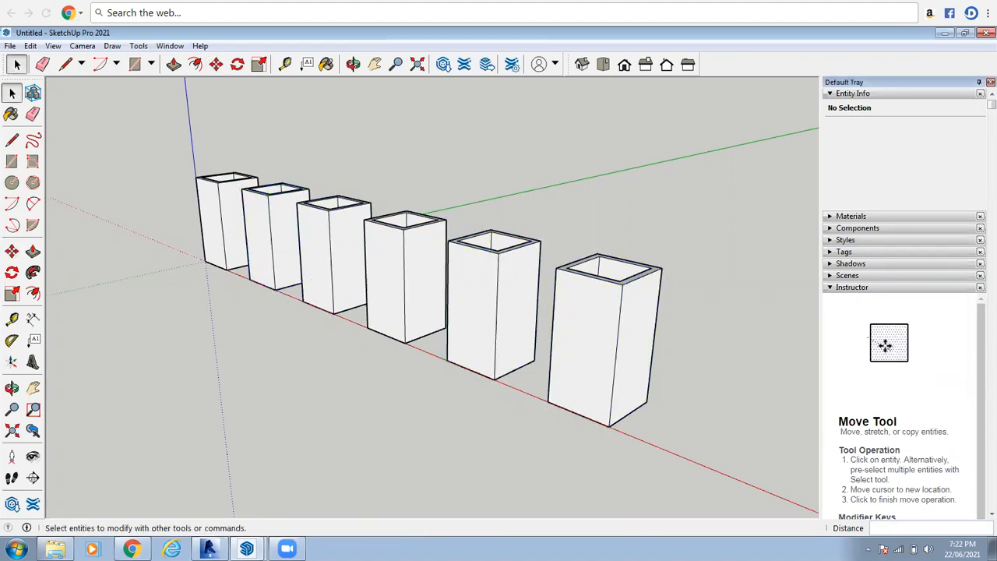
pyautogui.click(222, 251)
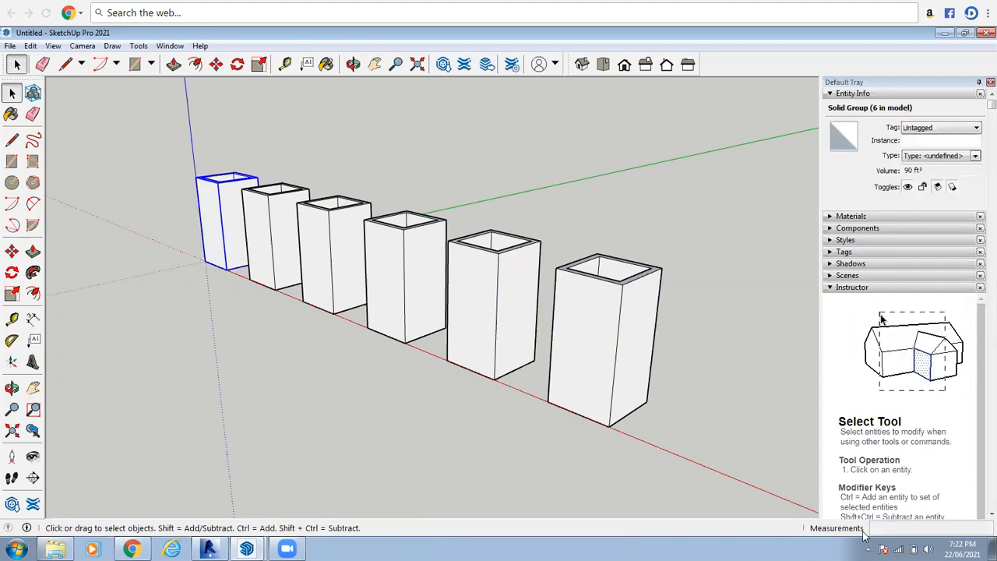
pyautogui.click(273, 276)
pyautogui.click(318, 276)
pyautogui.click(392, 285)
pyautogui.click(517, 341)
pyautogui.click(600, 335)
pyautogui.scroll(-3, 502, 294)
pyautogui.scroll(4, 561, 329)
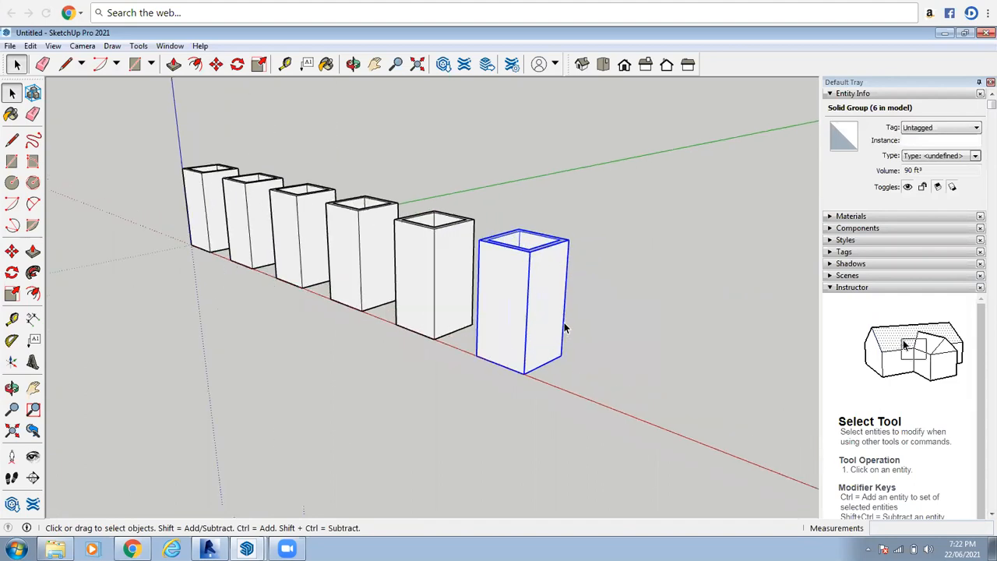
pyautogui.click(347, 343)
pyautogui.scroll(-2, 347, 344)
pyautogui.scroll(2, 206, 221)
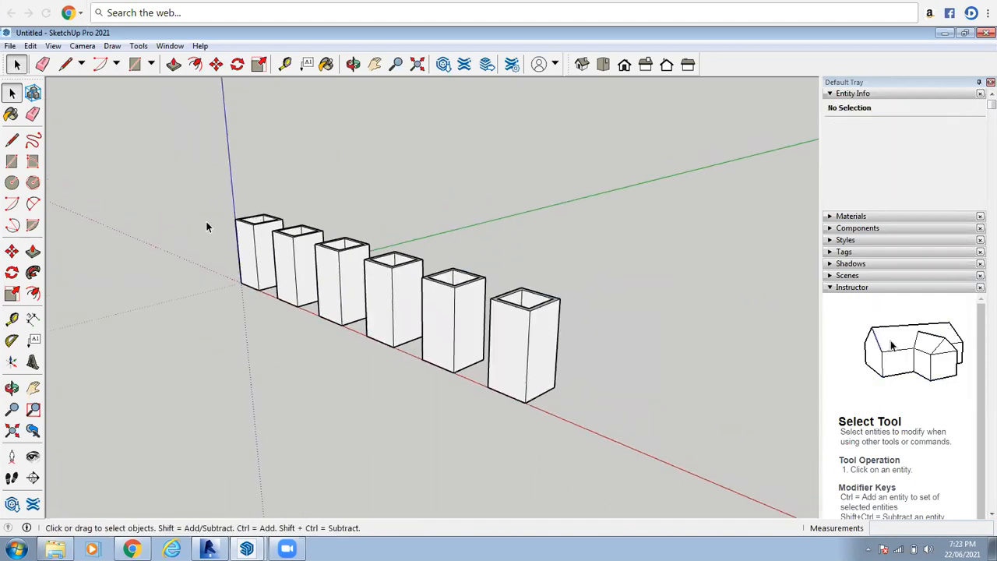
# - Copy the box group at the origin 10' along the green axis from its base corner with the Move tool
pyautogui.moveTo(359, 255); pyautogui.dragTo(321, 211, button='middle')
pyautogui.scroll(2, 321, 211)
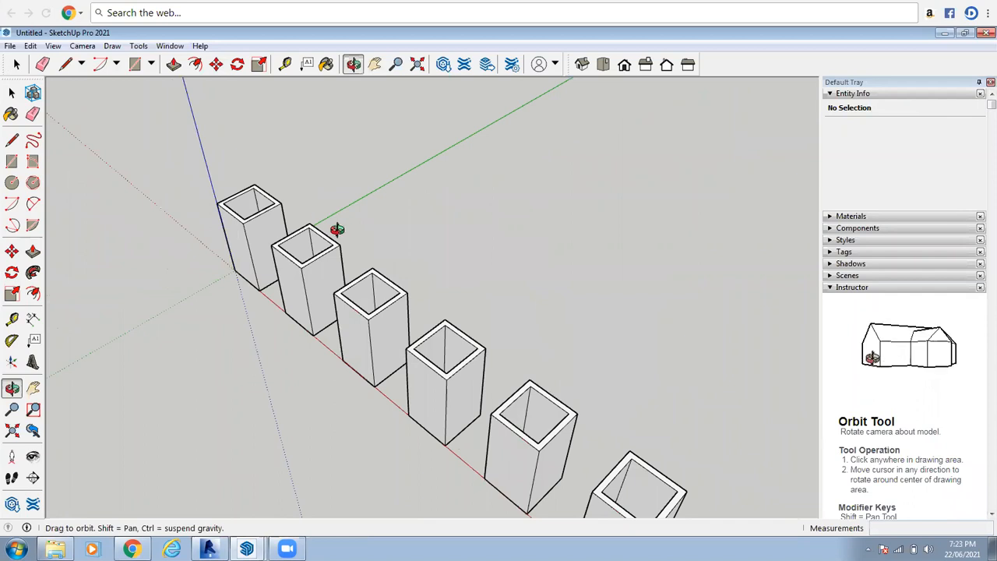
pyautogui.scroll(1, 339, 220)
pyautogui.moveTo(326, 113); pyautogui.dragTo(329, 109, button='middle')
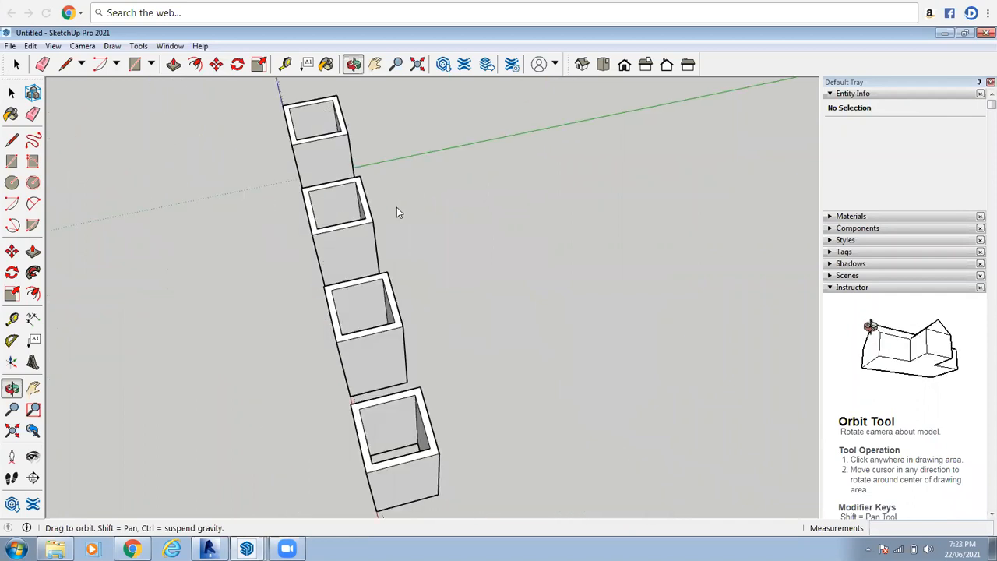
pyautogui.moveTo(396, 211); pyautogui.dragTo(341, 240, button='middle')
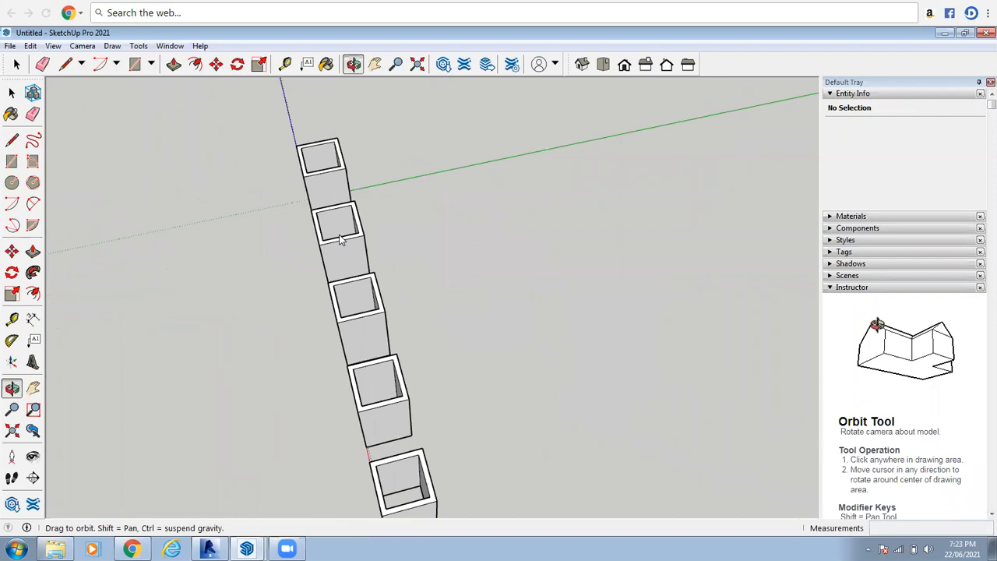
pyautogui.rightClick(340, 240)
pyautogui.click(360, 226)
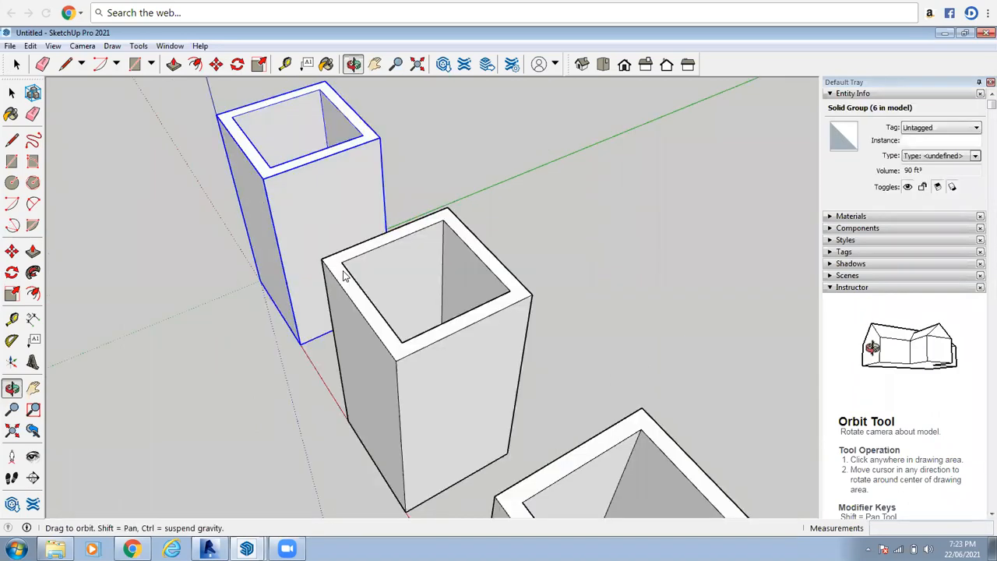
pyautogui.rightClick(324, 263)
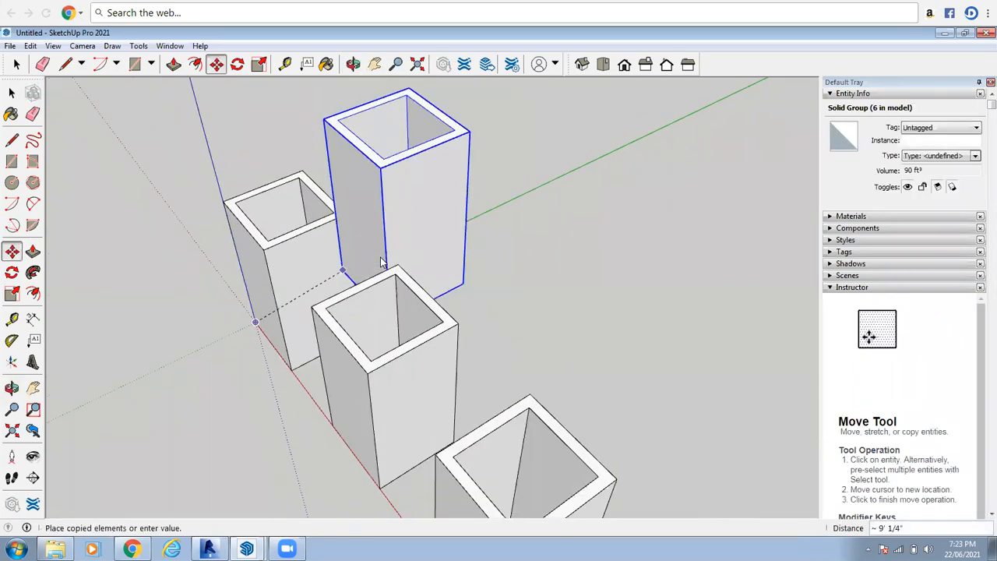
pyautogui.scroll(-2, 382, 262)
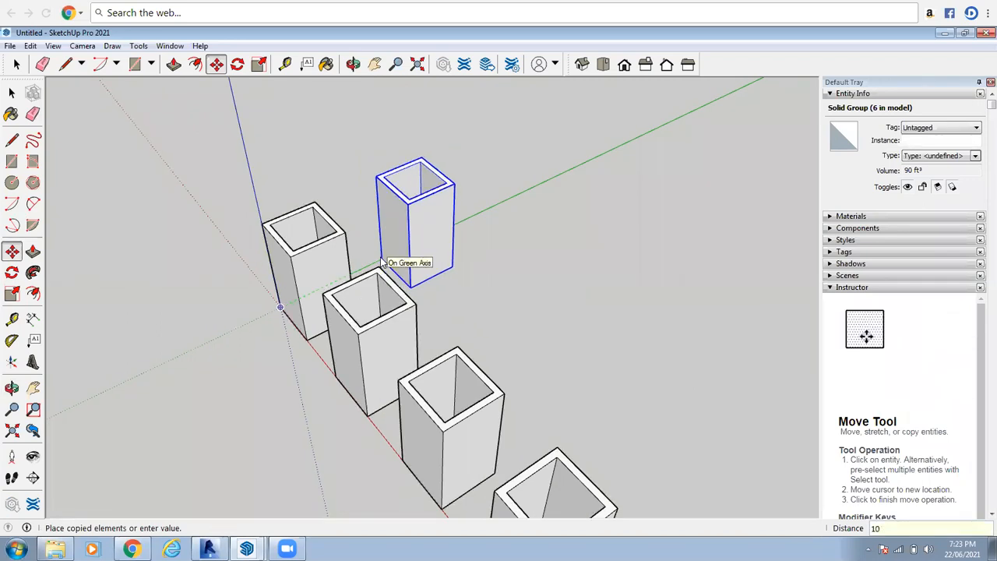
pyautogui.write('10')
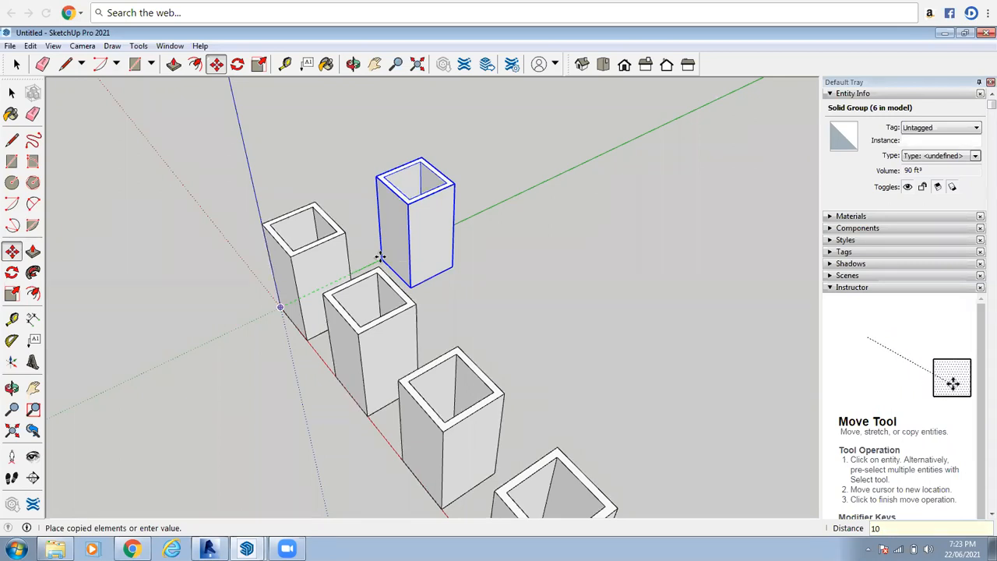
pyautogui.press('Return')
# - Multiply the green-axis copy with x5 to make a row of five equally spaced copies
pyautogui.write('x')
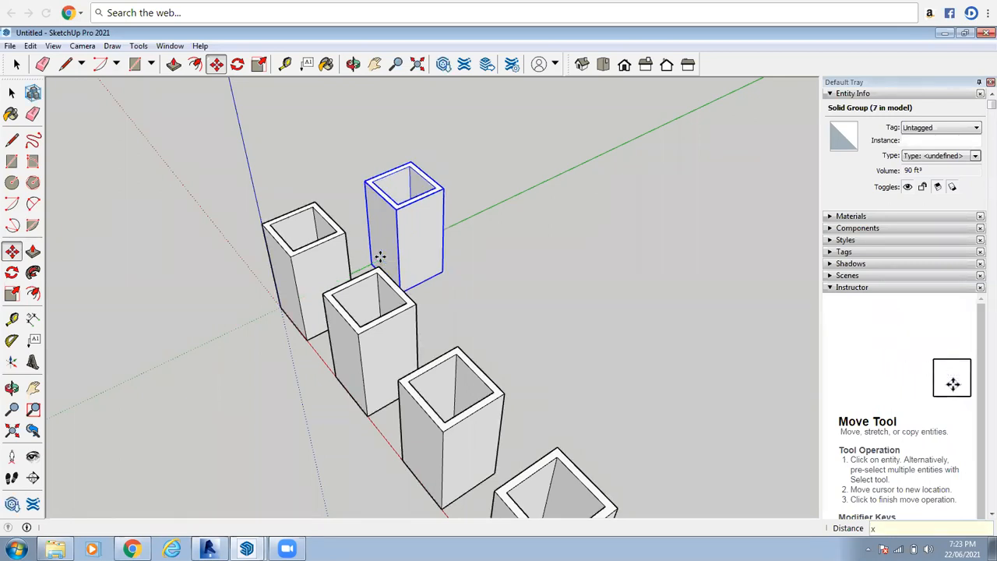
pyautogui.write('5')
pyautogui.press('Return')
pyautogui.scroll(-4, 407, 211)
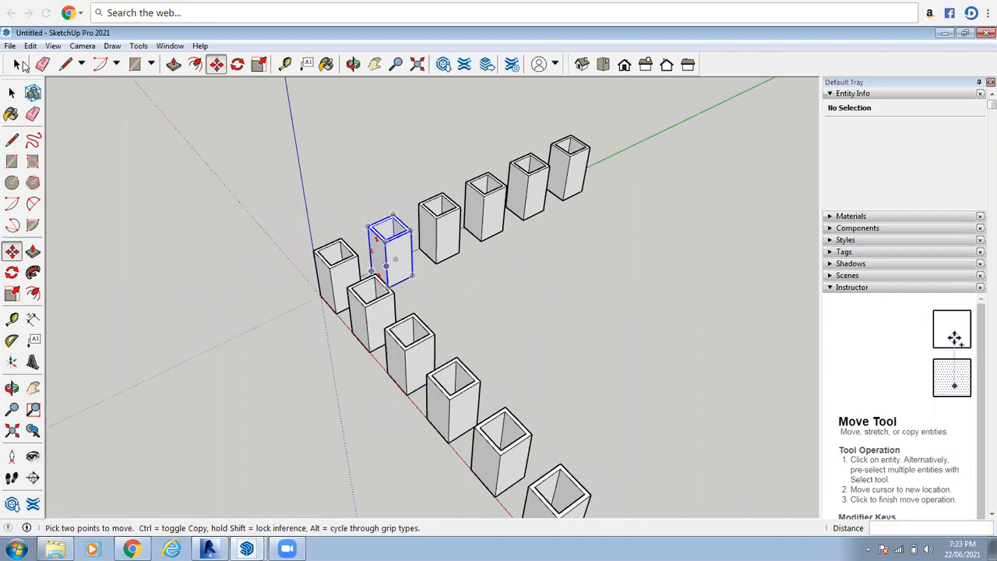
pyautogui.press('space')
# - Select the five box copies along the green axis together and delete them
pyautogui.scroll(4, 436, 234)
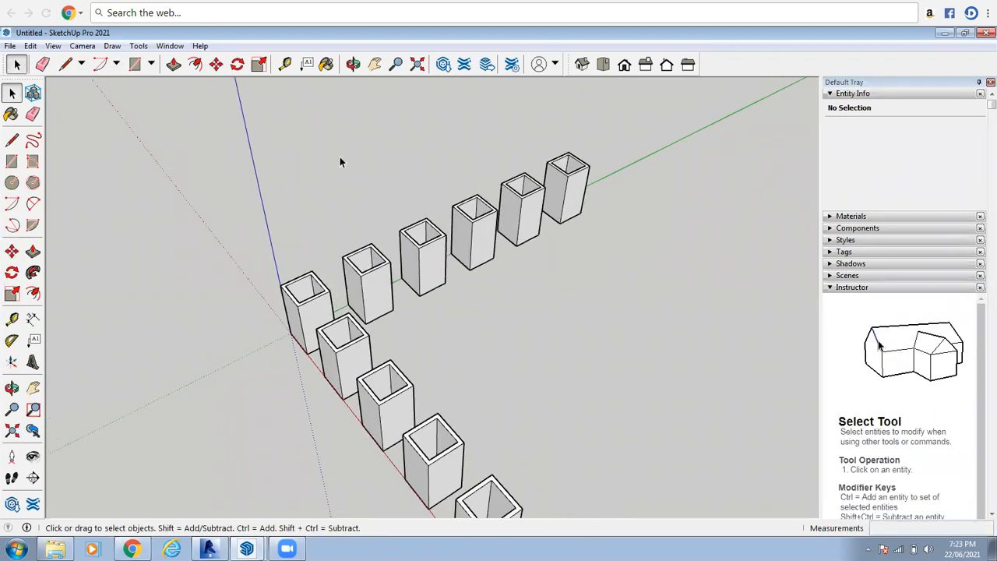
pyautogui.moveTo(338, 162); pyautogui.dragTo(686, 231)
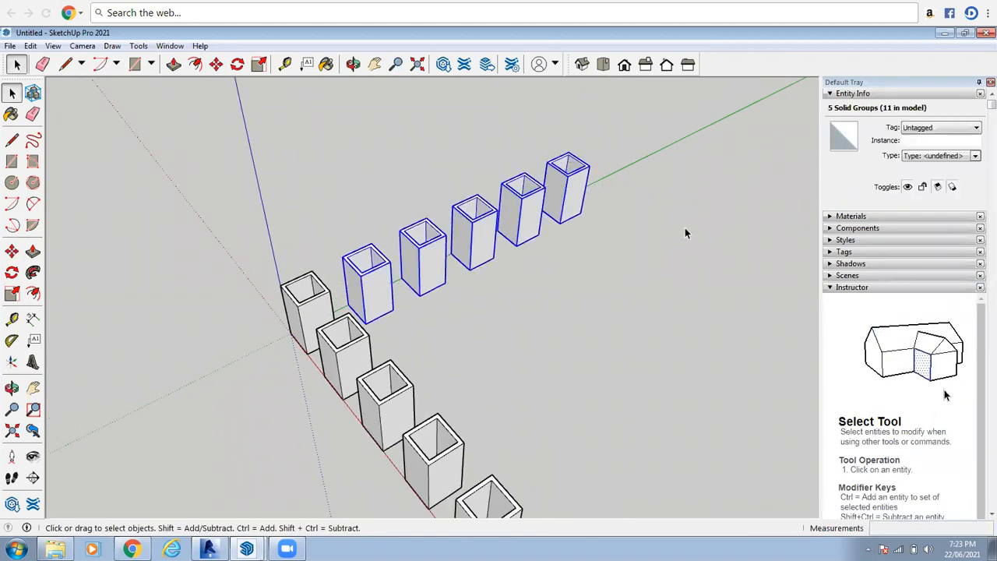
pyautogui.press('Delete')
pyautogui.scroll(-3, 303, 244)
# - Copy the box at the origin 10' along the green axis with the Move tool, starting from its base corner
pyautogui.click(304, 249)
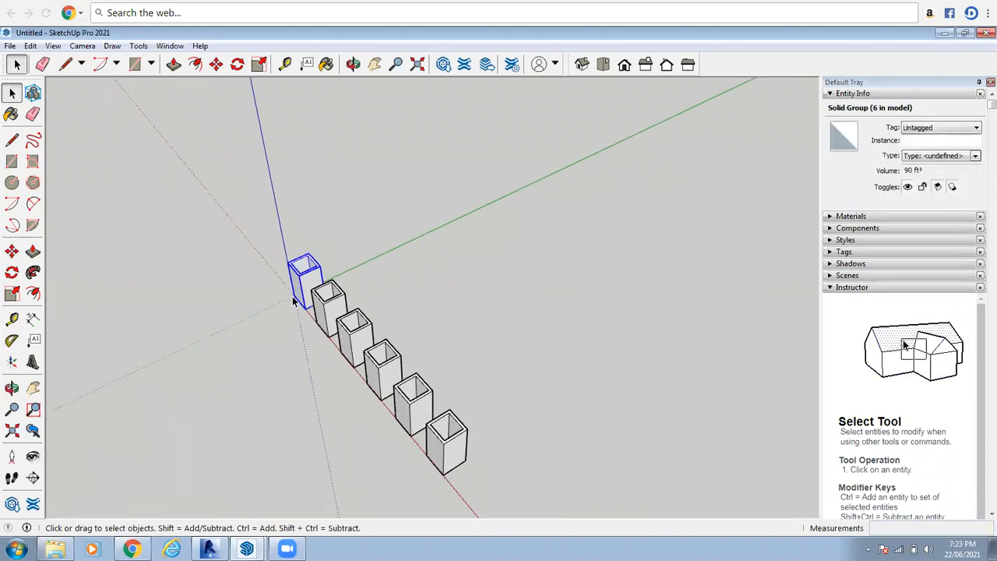
pyautogui.click(449, 439)
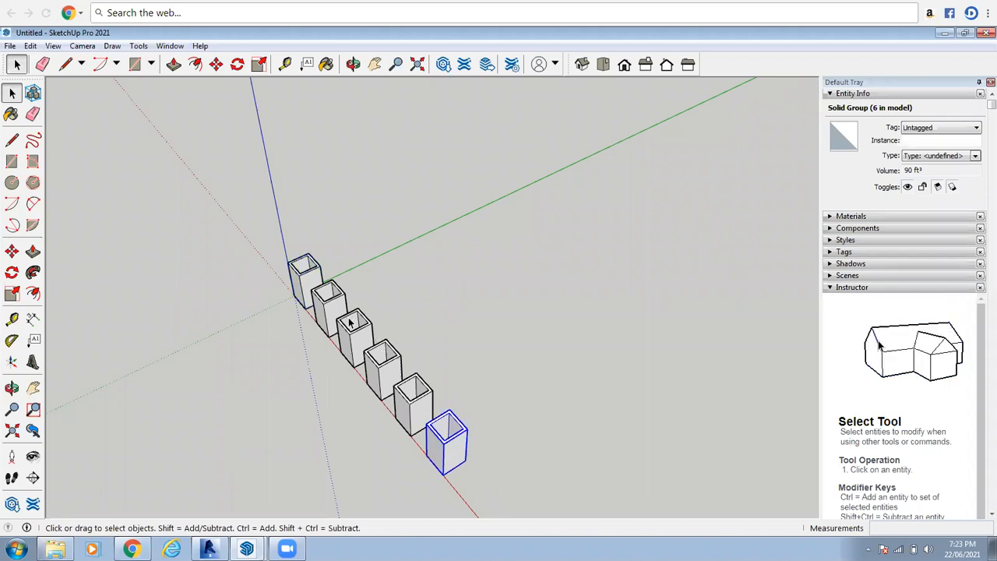
pyautogui.click(306, 293)
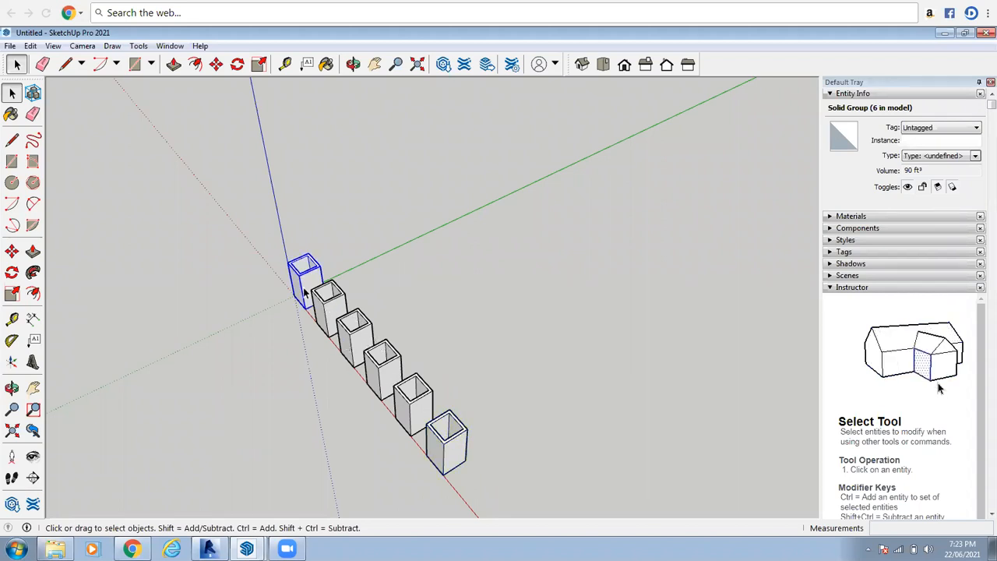
pyautogui.scroll(1, 334, 246)
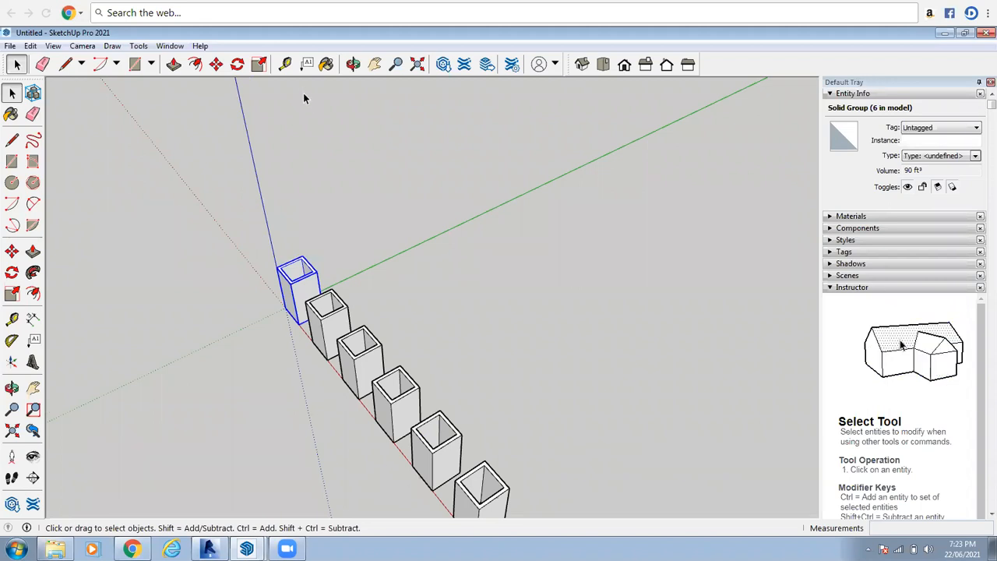
pyautogui.scroll(-2, 305, 98)
pyautogui.scroll(2, 289, 257)
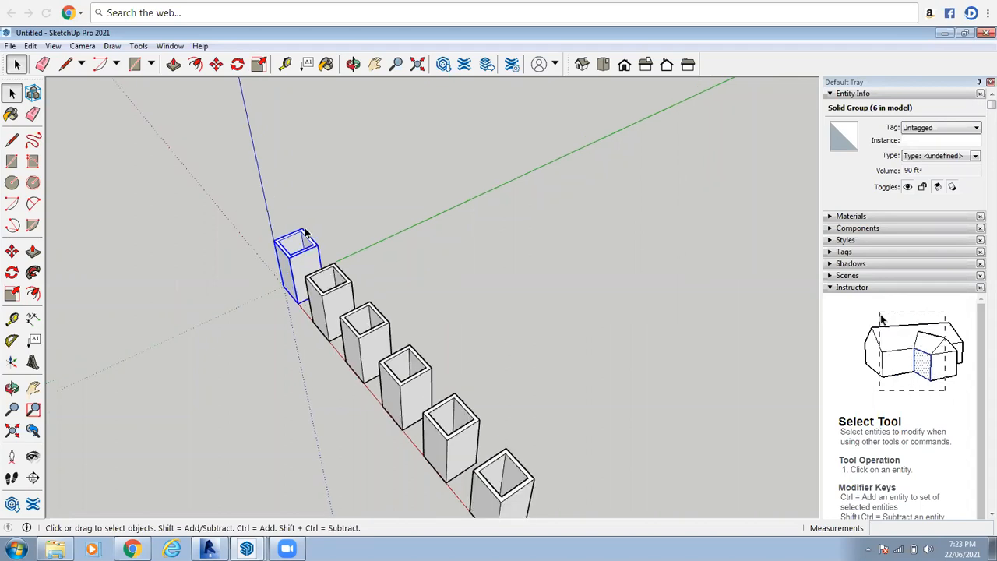
pyautogui.click(11, 250)
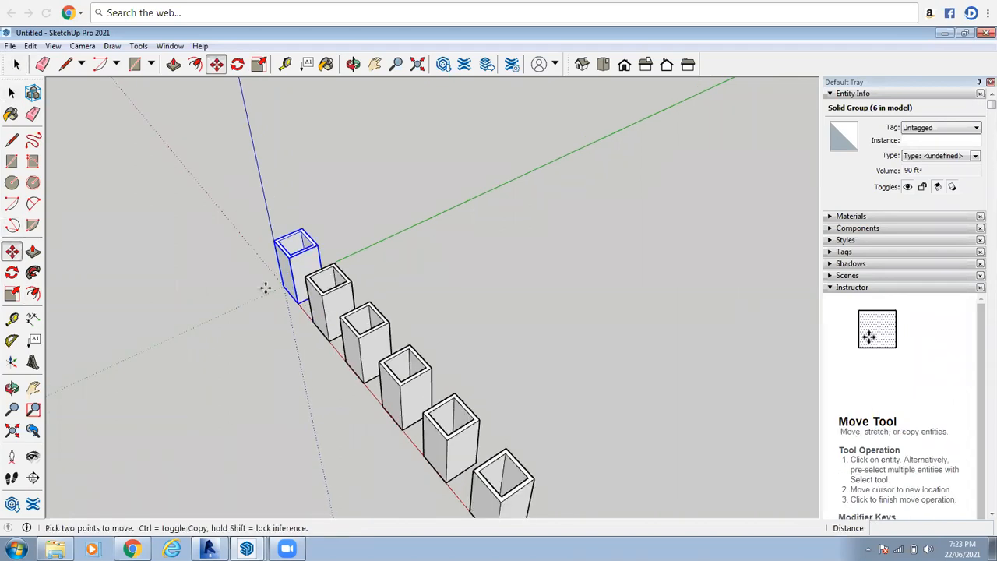
pyautogui.keyDown('ctrl'); pyautogui.click(345, 256); pyautogui.keyUp('ctrl')
pyautogui.click(347, 254)
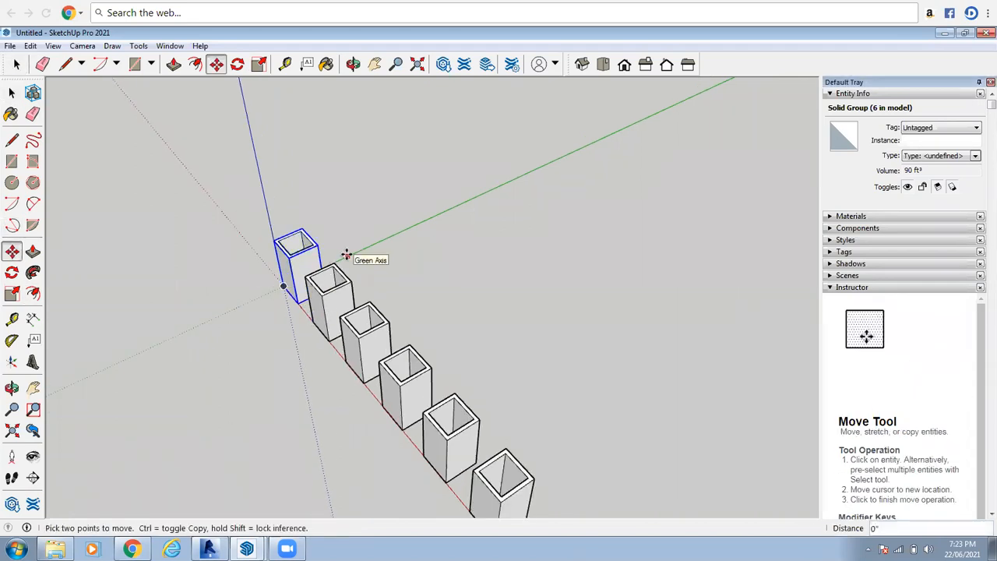
pyautogui.click(285, 286)
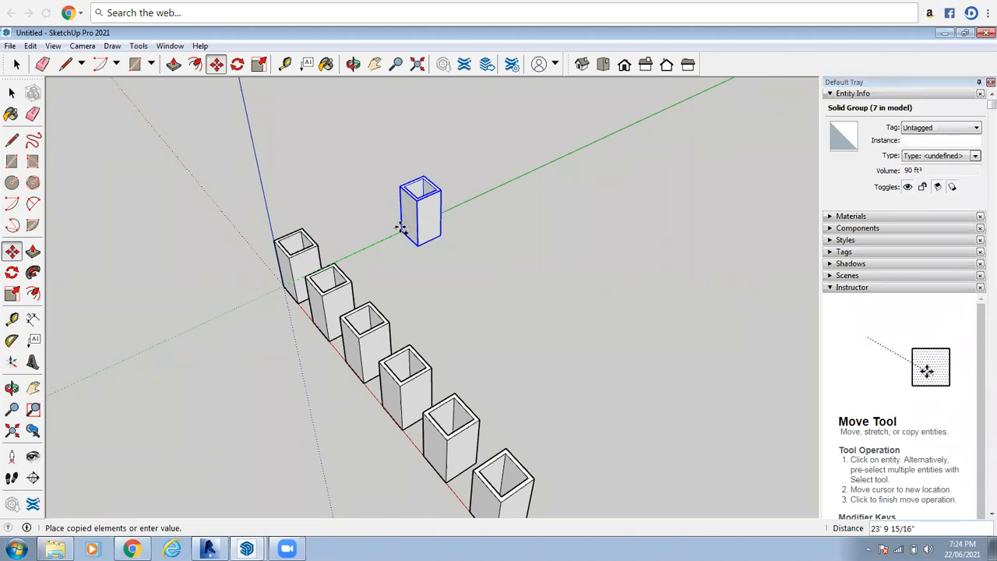
pyautogui.write("10'")
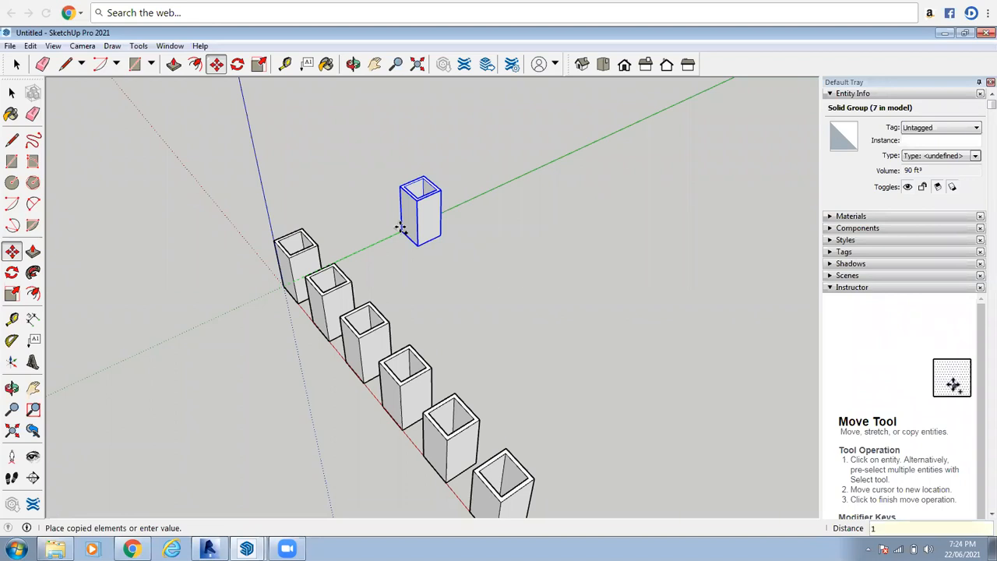
pyautogui.press('Return')
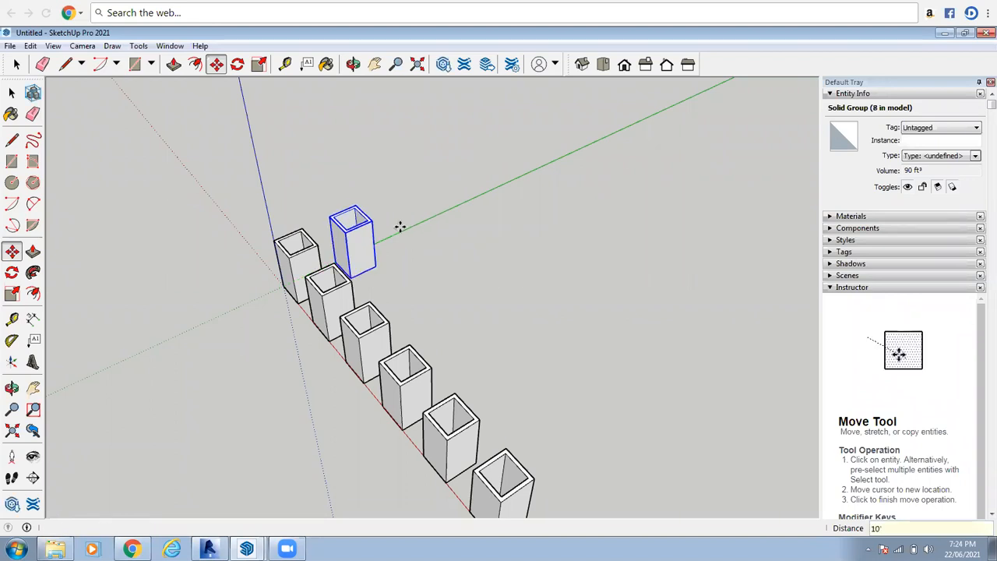
# - Multiply the green-axis copy with x10 to make a row of equally spaced boxes
pyautogui.write('x10')
pyautogui.press('Return')
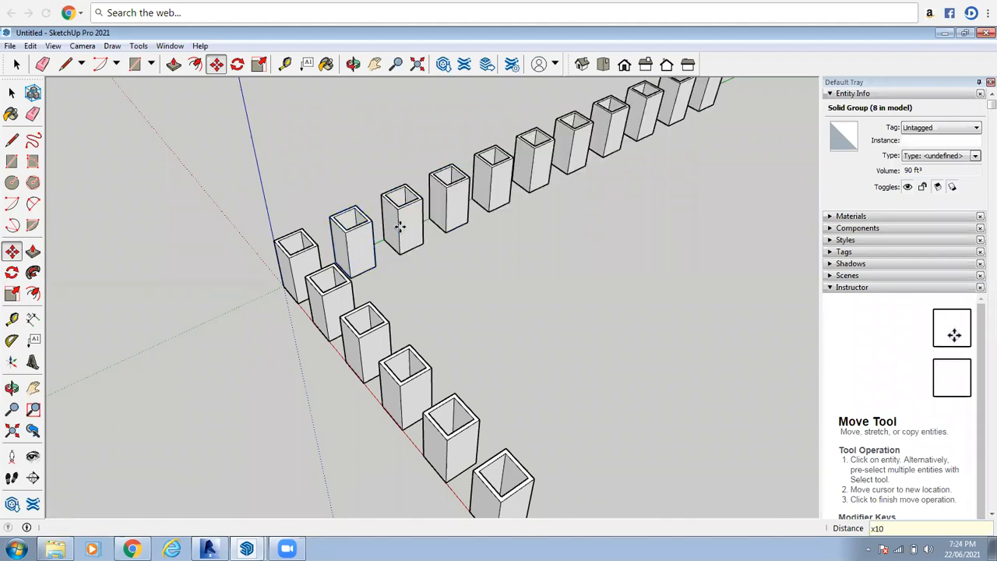
pyautogui.scroll(-3, 426, 349)
pyautogui.scroll(1, 615, 201)
pyautogui.click(16, 65)
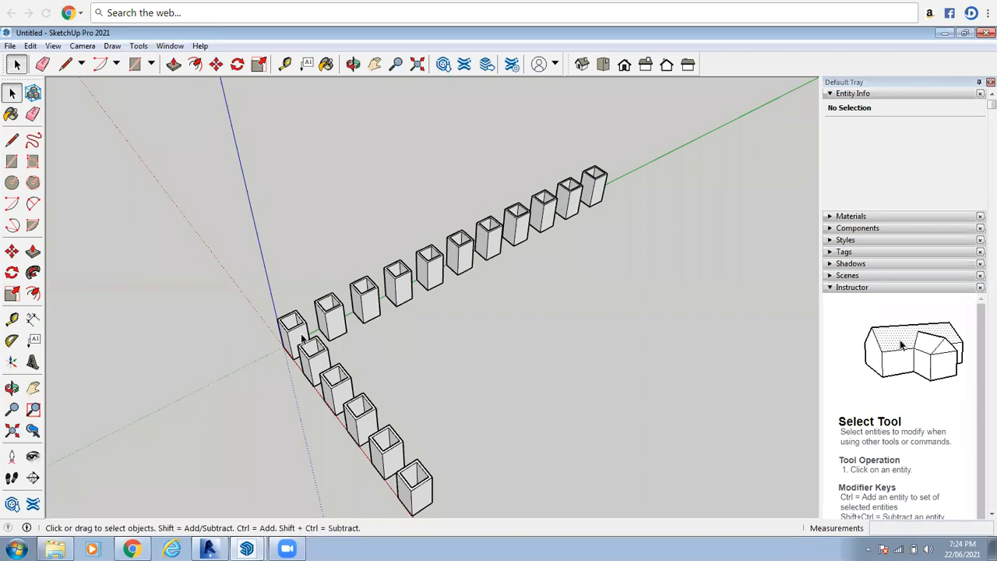
# - Select the box copies along the green axis one by one to examine the row
pyautogui.click(370, 304)
pyautogui.click(597, 185)
pyautogui.click(577, 198)
pyautogui.click(539, 218)
pyautogui.click(514, 229)
pyautogui.click(483, 247)
pyautogui.click(461, 261)
pyautogui.click(437, 273)
pyautogui.click(403, 286)
pyautogui.click(372, 296)
pyautogui.click(336, 317)
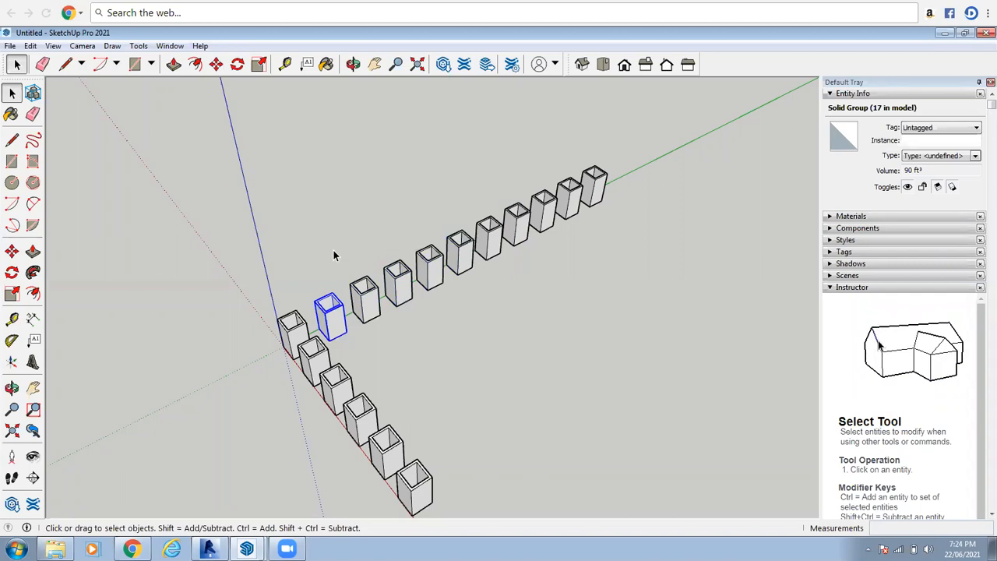
# - Select the boxes at both ends of the red-axis row together to examine them, and clear the selection
pyautogui.scroll(-2, 334, 251)
pyautogui.click(303, 314)
pyautogui.click(379, 413)
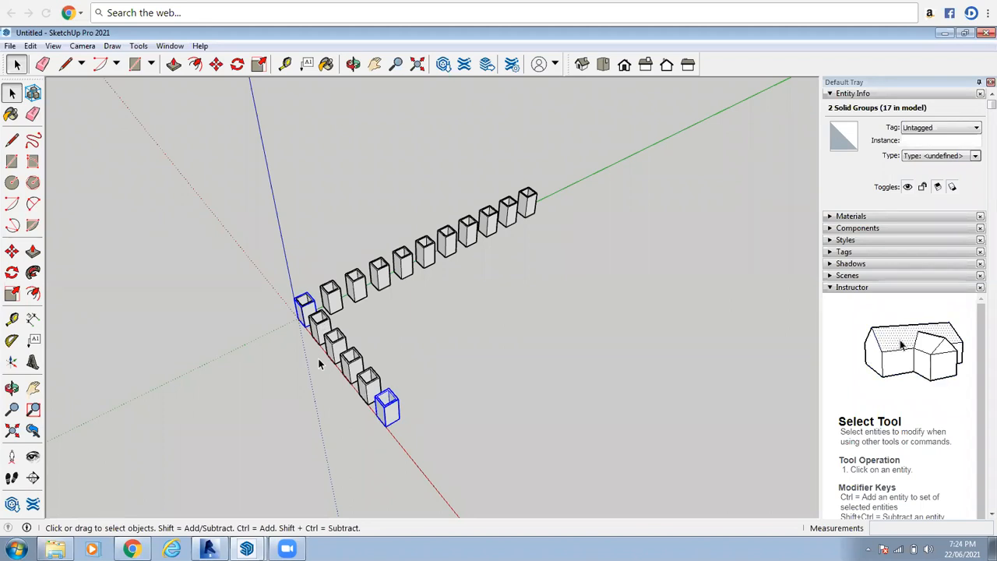
pyautogui.scroll(-1, 356, 378)
pyautogui.click(359, 308)
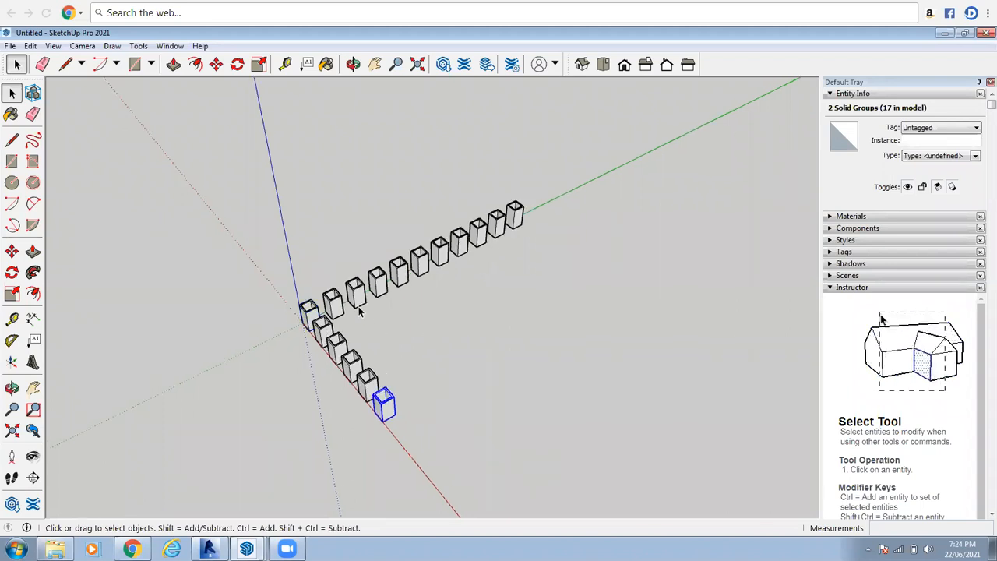
pyautogui.scroll(4, 359, 309)
pyautogui.click(295, 320)
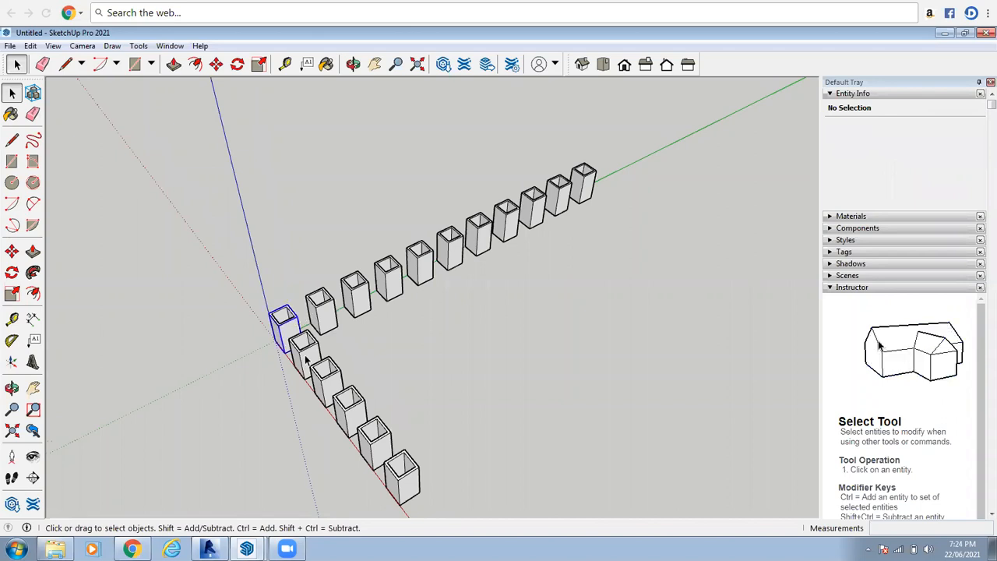
pyautogui.scroll(-1, 308, 354)
pyautogui.scroll(2, 422, 212)
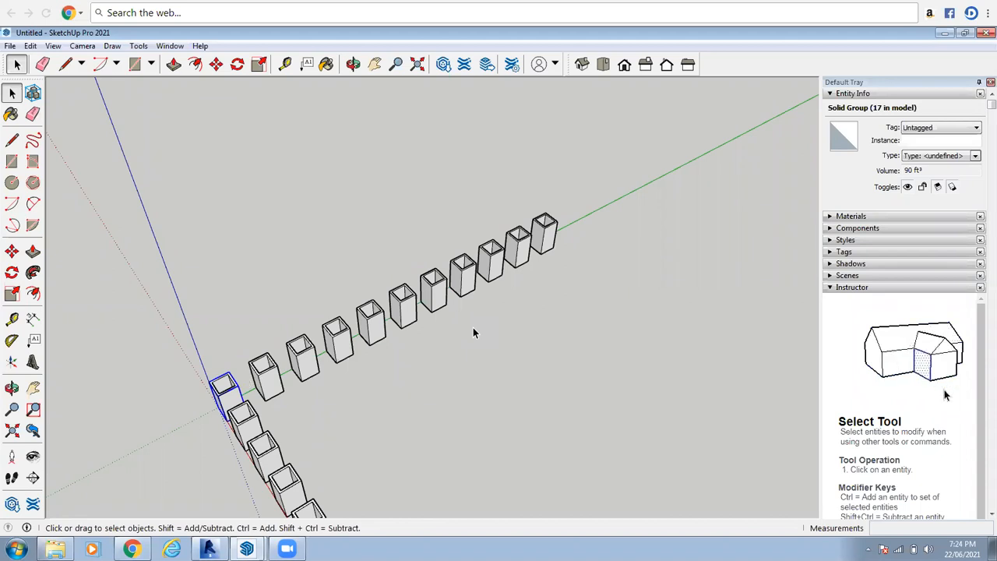
pyautogui.click(12, 251)
pyautogui.scroll(1, 157, 431)
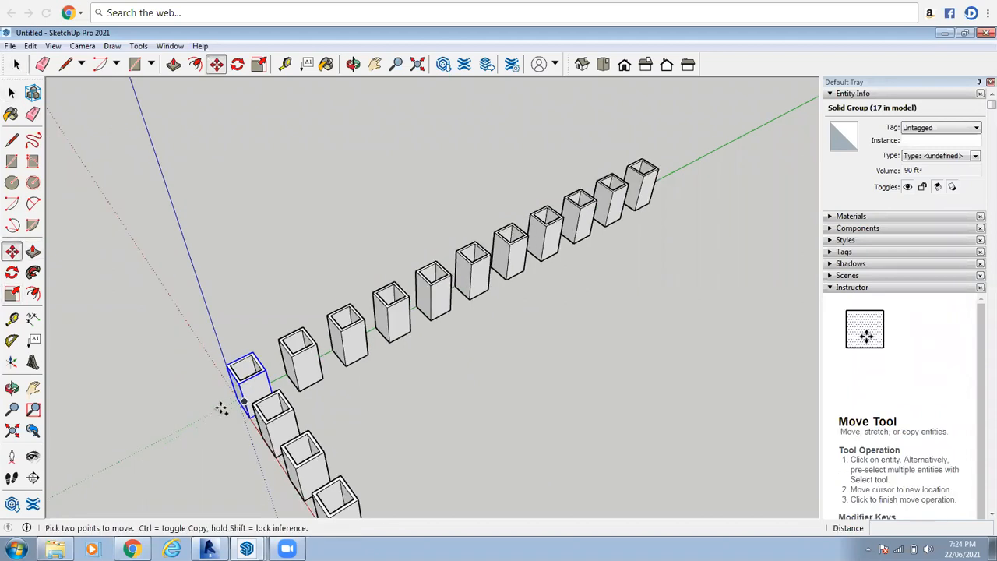
pyautogui.press('ctrl')
pyautogui.click(296, 370)
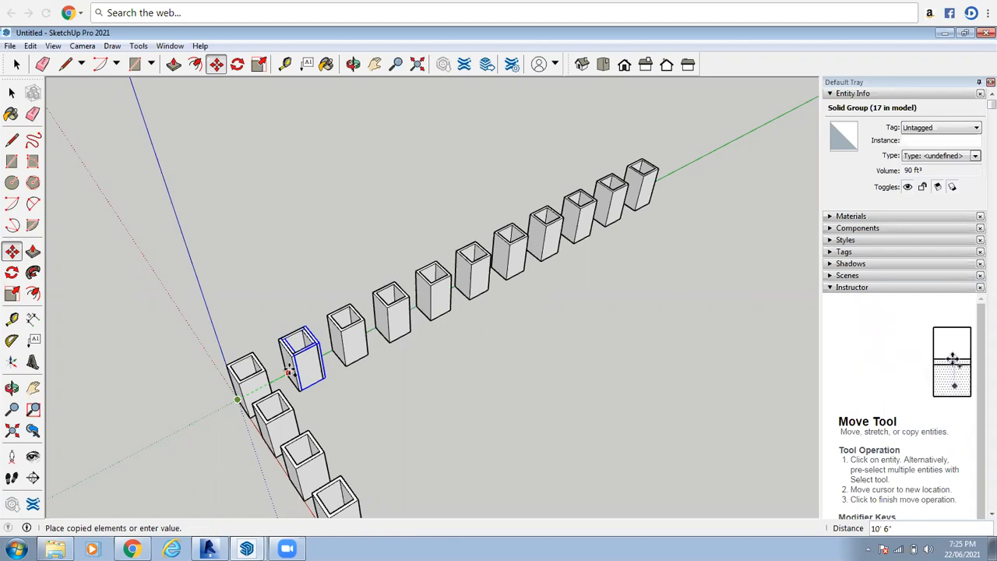
pyautogui.press('Escape')
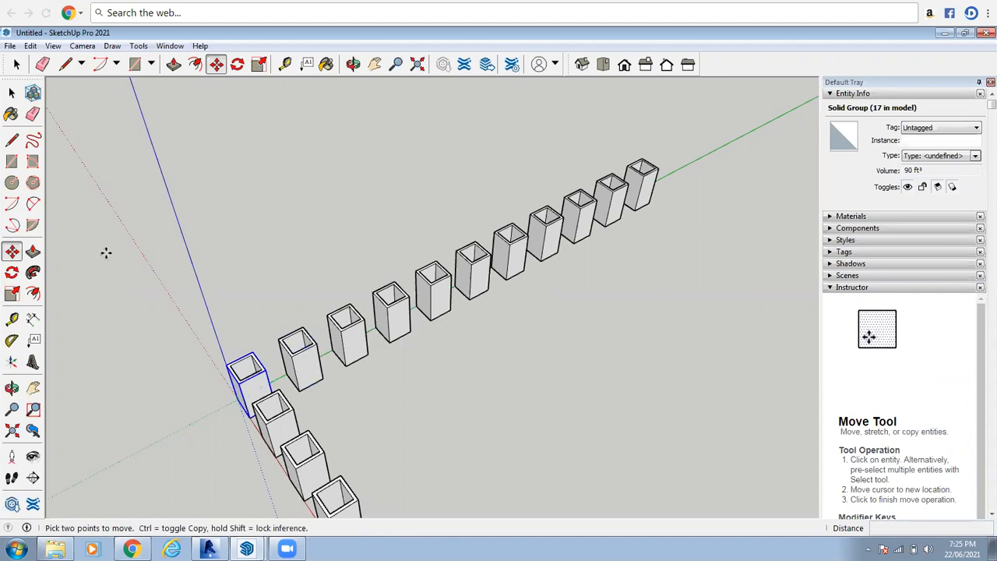
pyautogui.scroll(-2, 109, 210)
pyautogui.click(17, 64)
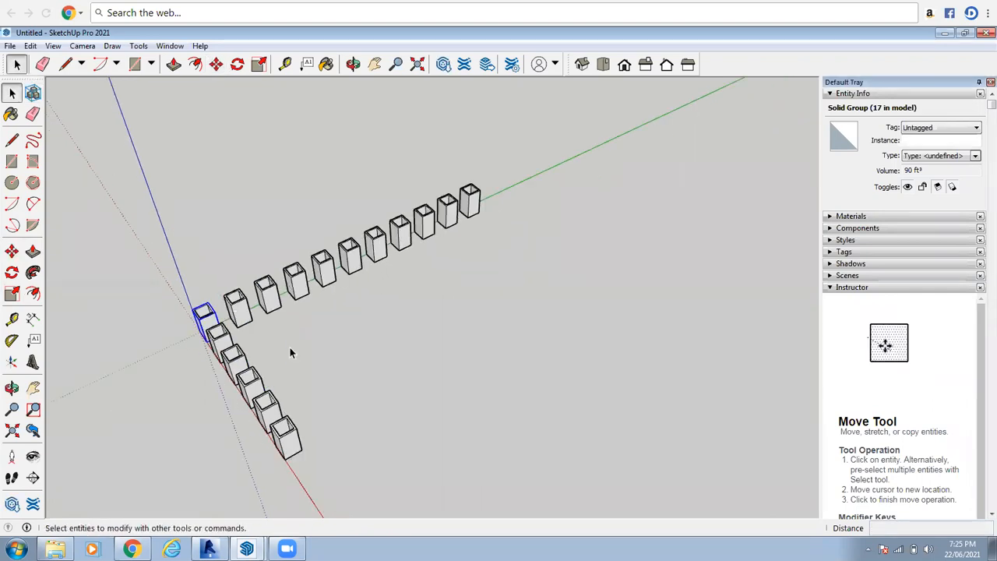
# - Clear the selection and examine both rows of boxes from another viewing angle
pyautogui.scroll(-3, 473, 333)
pyautogui.click(473, 333)
pyautogui.scroll(1, 467, 333)
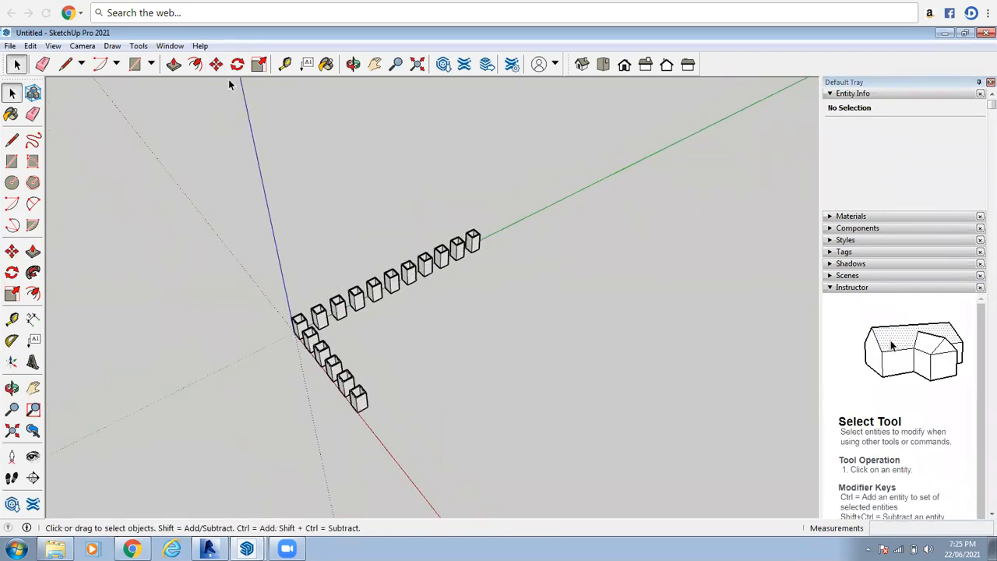
pyautogui.click(353, 64)
pyautogui.moveTo(292, 354); pyautogui.dragTo(421, 207)
pyautogui.rightClick(429, 214)
pyautogui.click(455, 219)
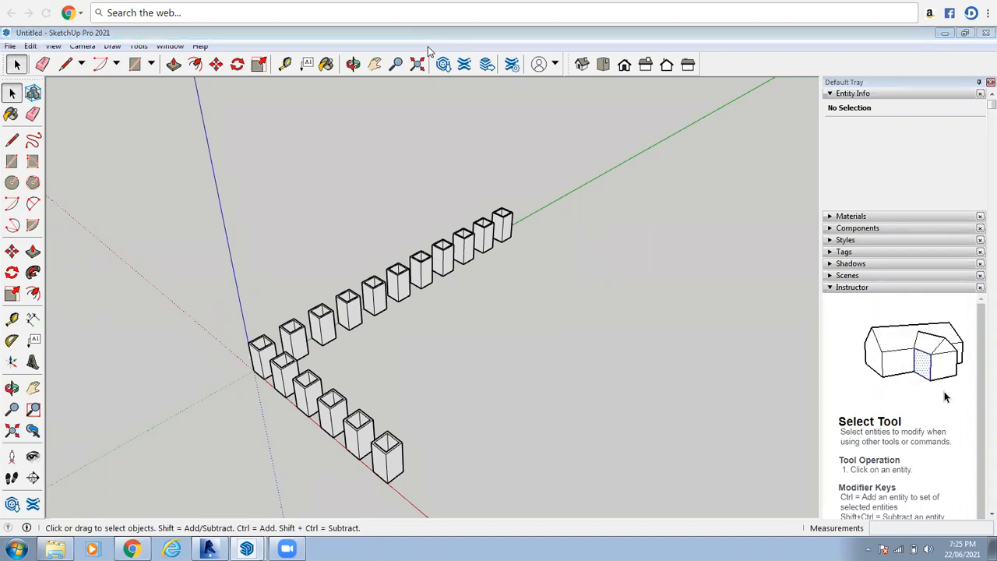
pyautogui.click(496, 168)
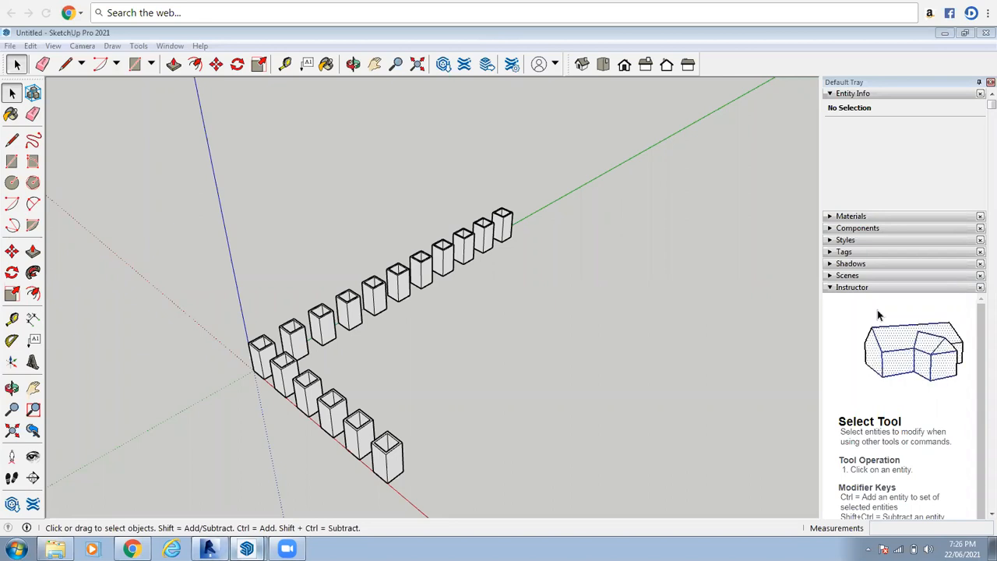
pyautogui.moveTo(247, 549)
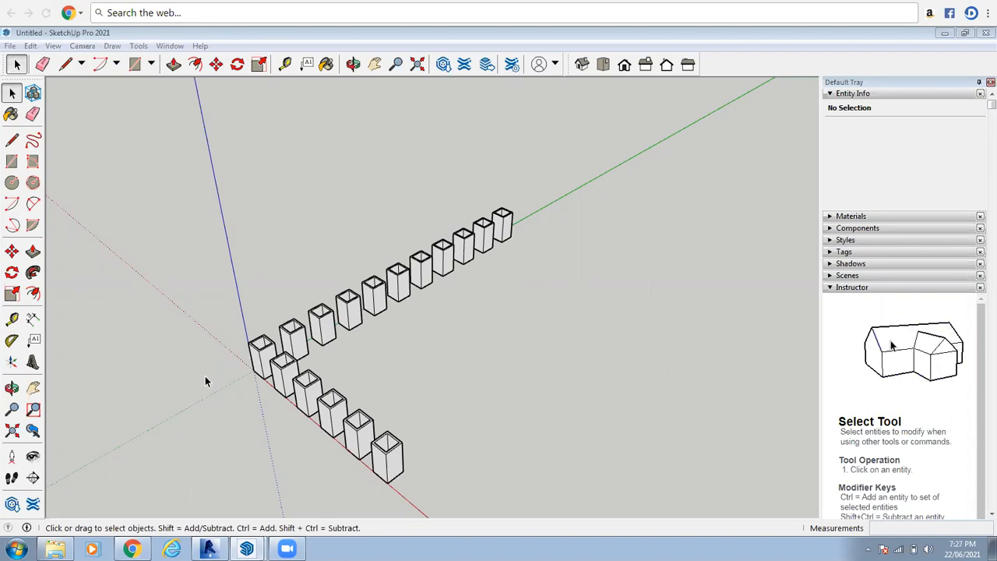
pyautogui.moveTo(492, 471); pyautogui.dragTo(374, 407)
pyautogui.click(135, 96)
# - Draw a 10' by 10' square with one corner on the red axis, past the last box of the row
pyautogui.scroll(-2, 134, 95)
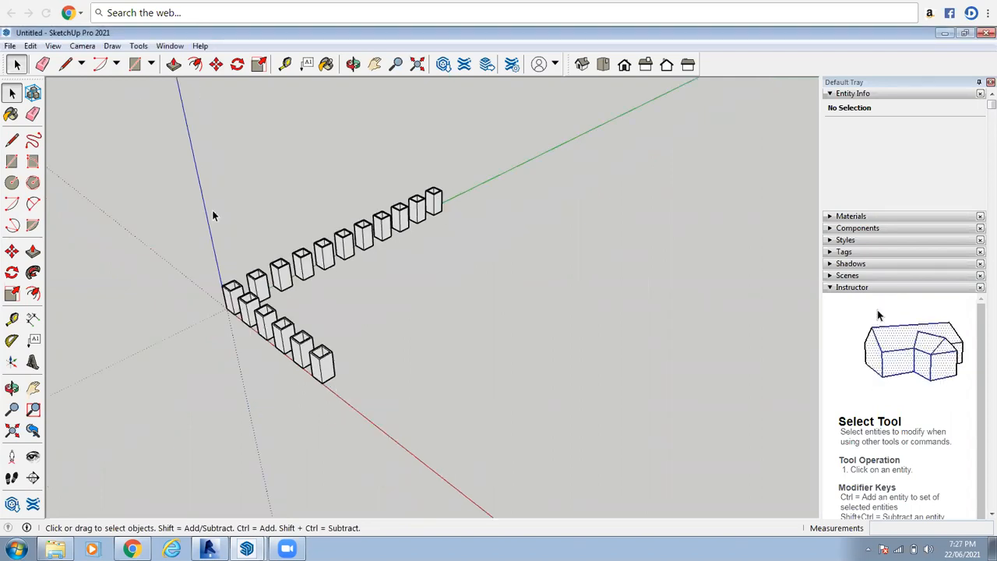
pyautogui.scroll(2, 557, 482)
pyautogui.click(13, 162)
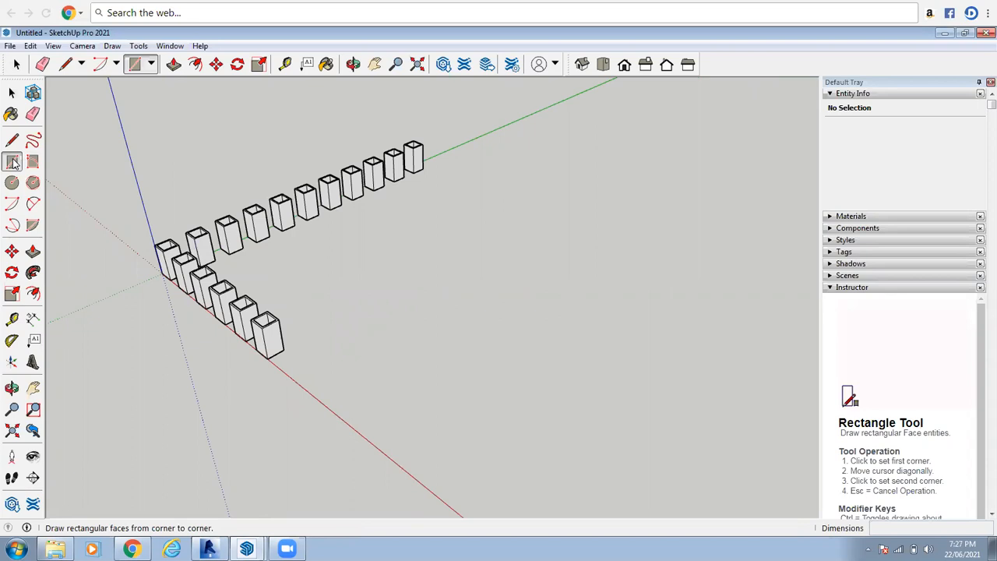
pyautogui.click(303, 377)
pyautogui.scroll(2, 345, 303)
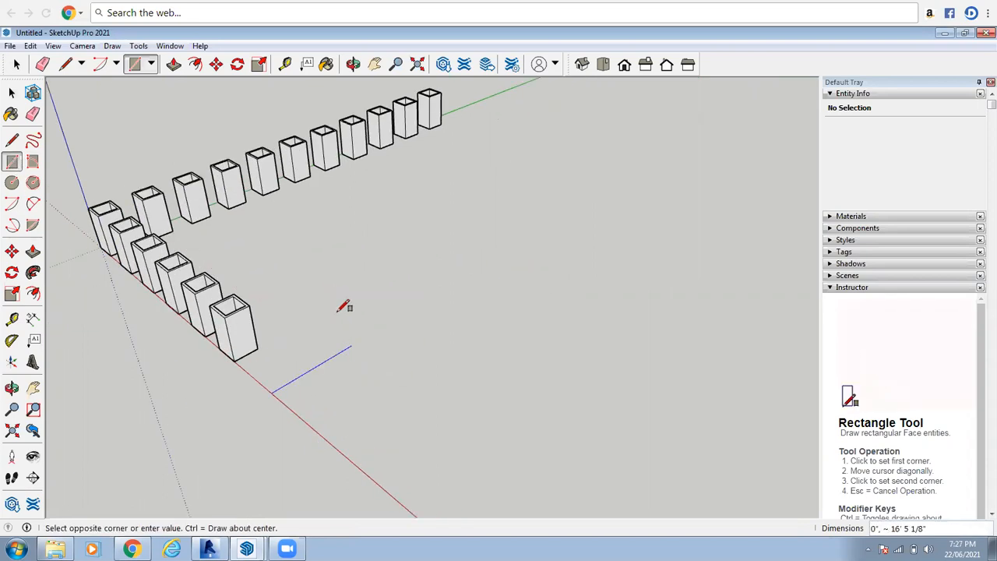
pyautogui.scroll(2, 392, 234)
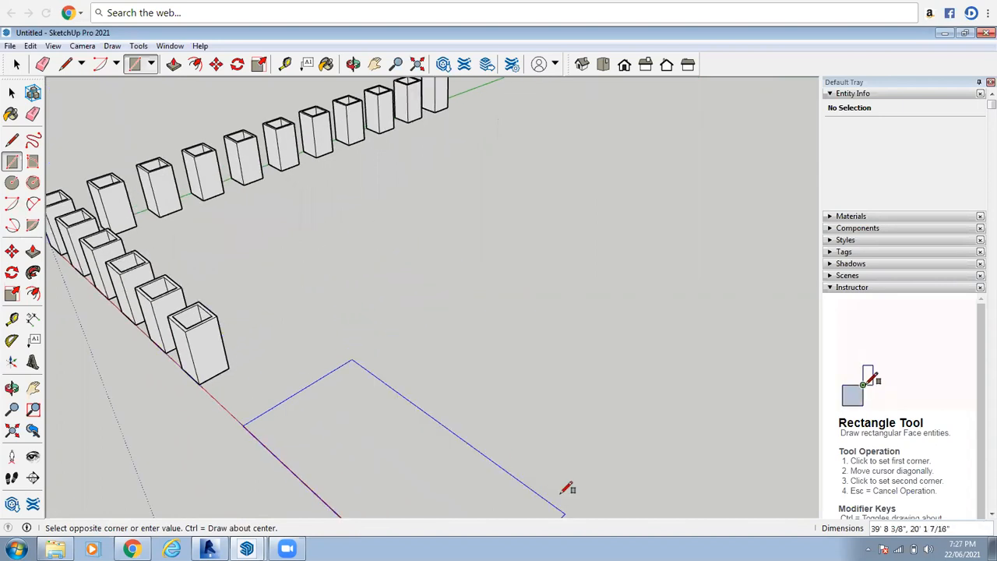
pyautogui.scroll(-2, 423, 356)
pyautogui.write("10',10")
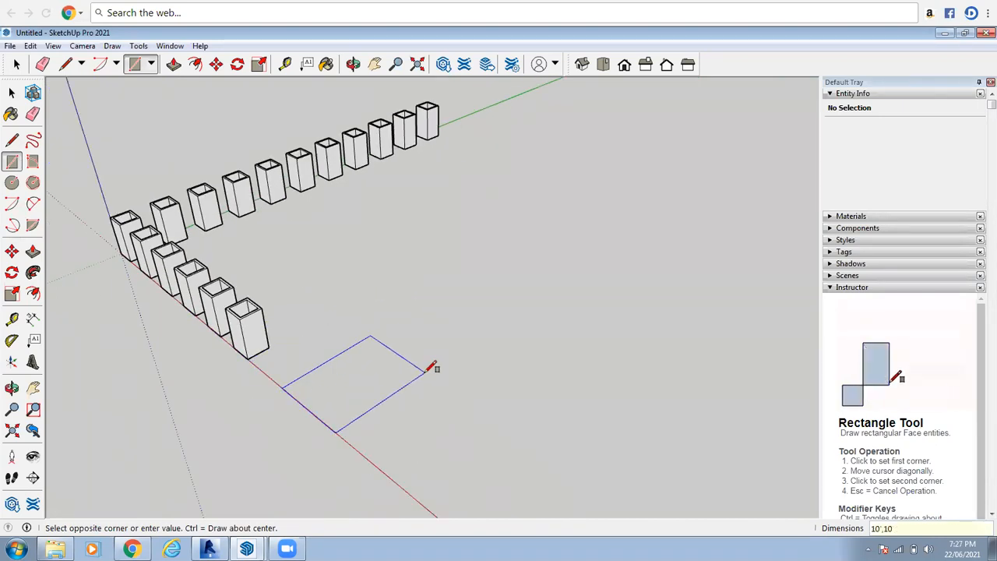
pyautogui.press('Return')
pyautogui.scroll(3, 358, 407)
pyautogui.press('space')
pyautogui.scroll(2, 422, 415)
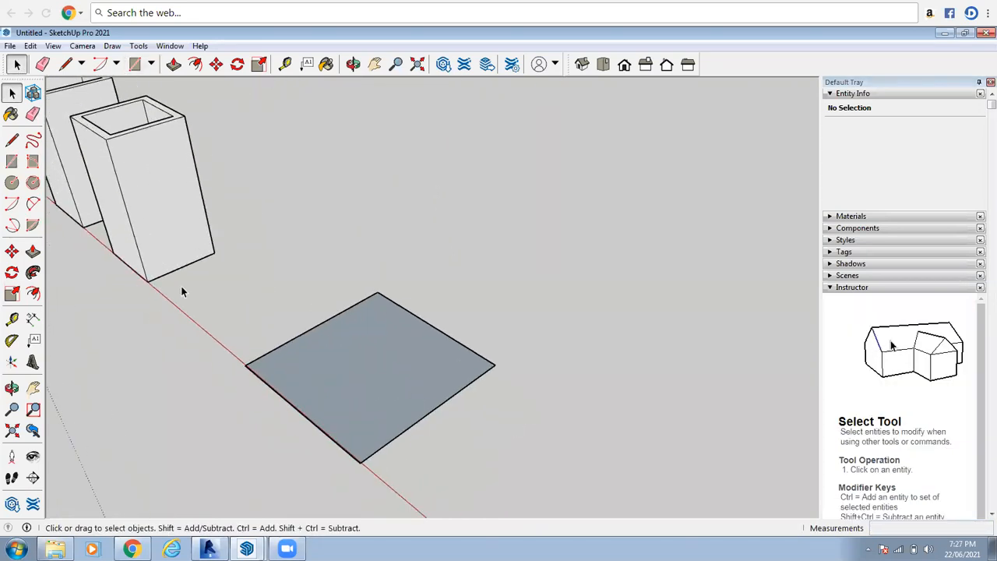
# - Offset the outline of the square face 9" inward
pyautogui.click(33, 294)
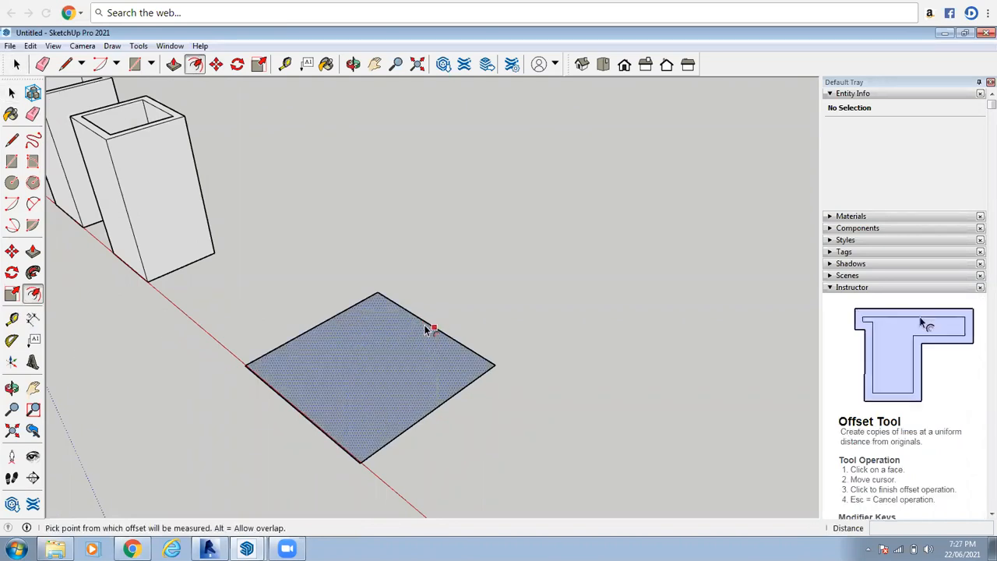
pyautogui.scroll(2, 429, 328)
pyautogui.click(414, 329)
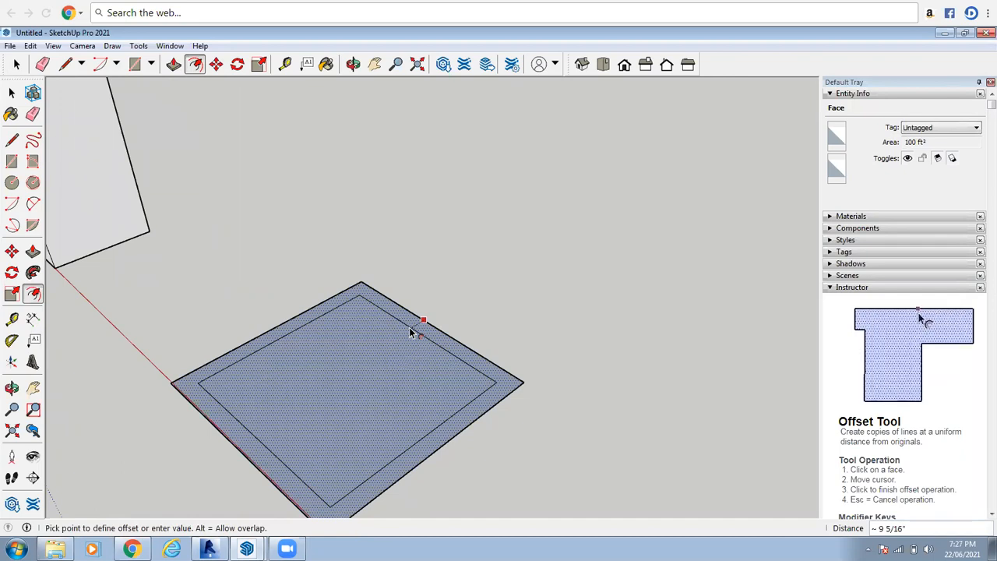
pyautogui.write('9')
pyautogui.press('Return')
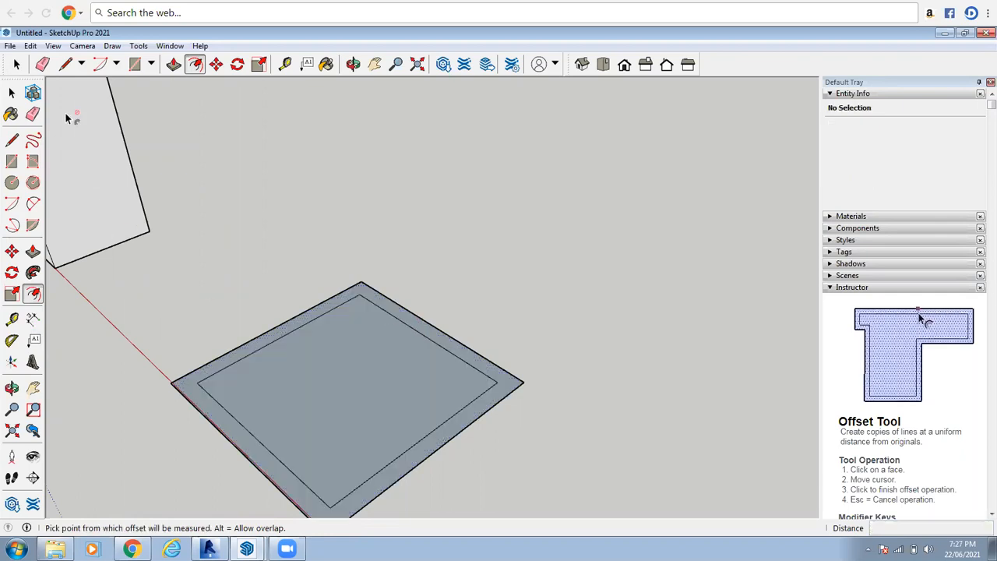
# - Delete the inner face of the offset square so that only the 9" border remains
pyautogui.click(15, 64)
pyautogui.scroll(2, 371, 448)
pyautogui.click(328, 295)
pyautogui.scroll(-2, 321, 229)
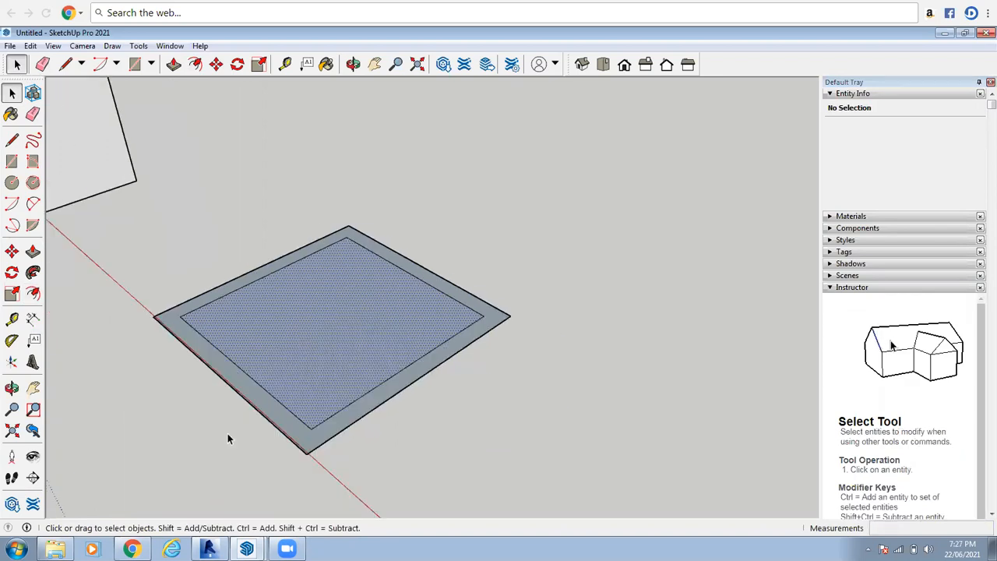
pyautogui.scroll(1, 226, 433)
pyautogui.scroll(1, 257, 350)
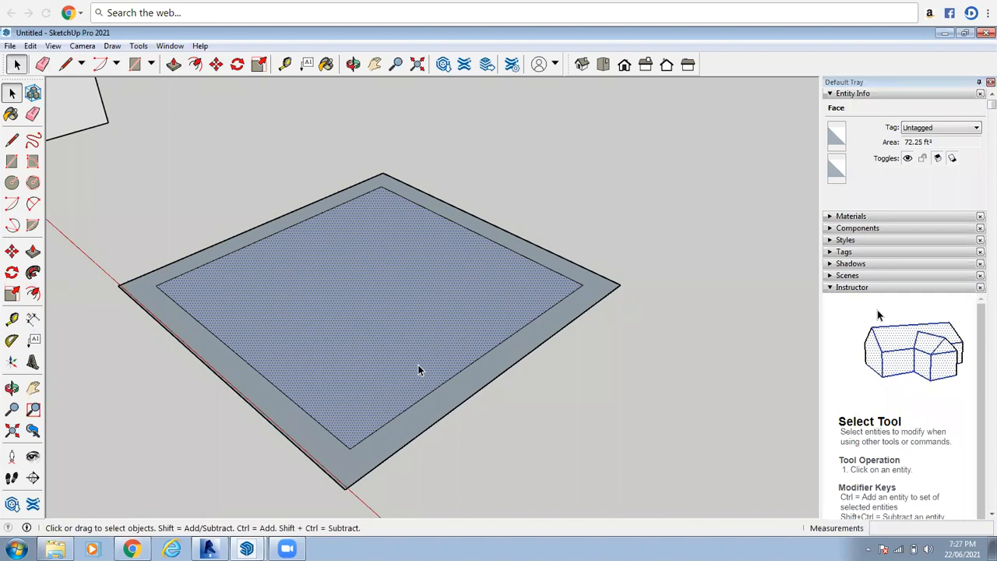
pyautogui.press('Delete')
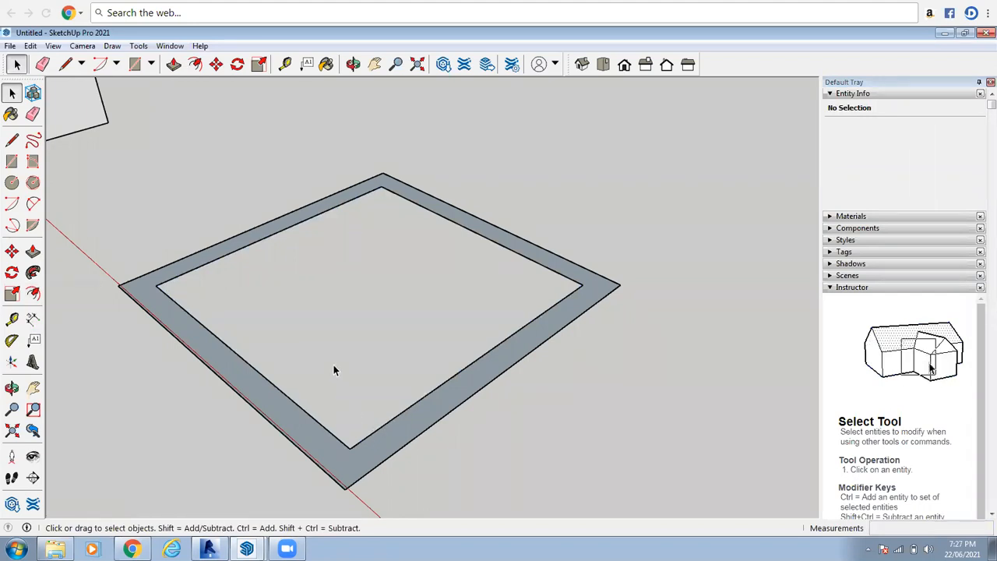
pyautogui.scroll(-1, 351, 332)
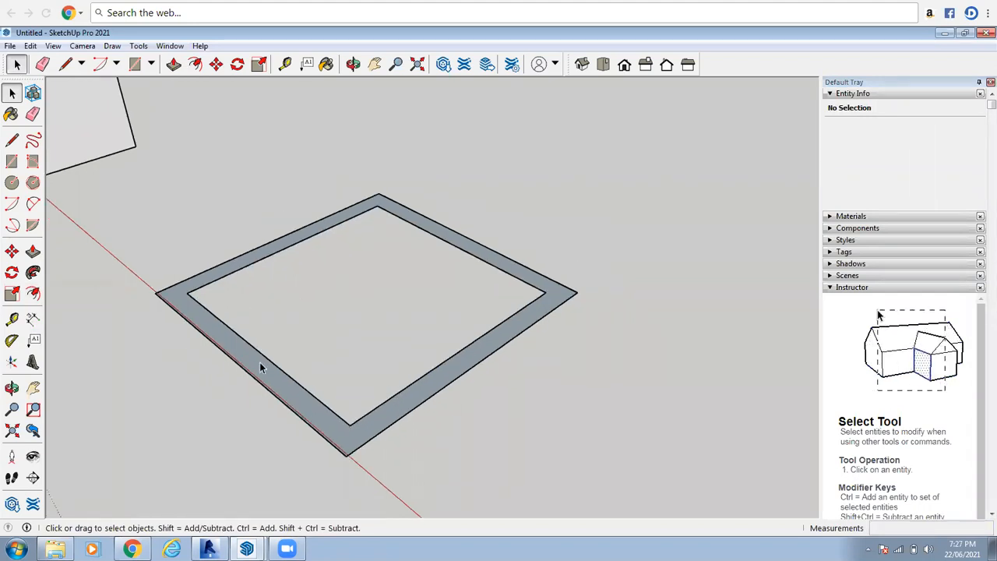
# - Select the border face and measure its width at the corner on the red axis with the Tape Measure tool
pyautogui.click(259, 363)
pyautogui.scroll(-1, 383, 295)
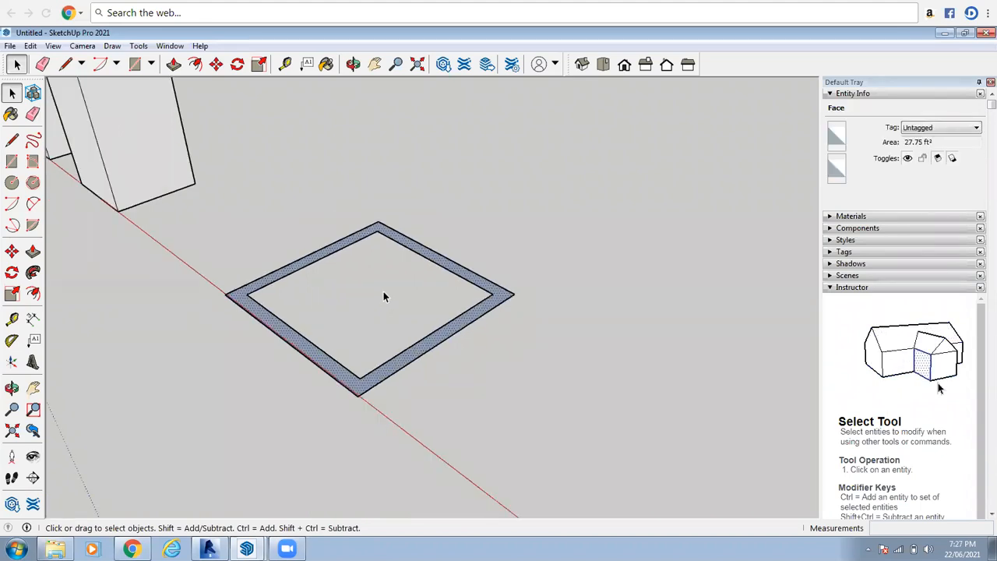
pyautogui.click(12, 319)
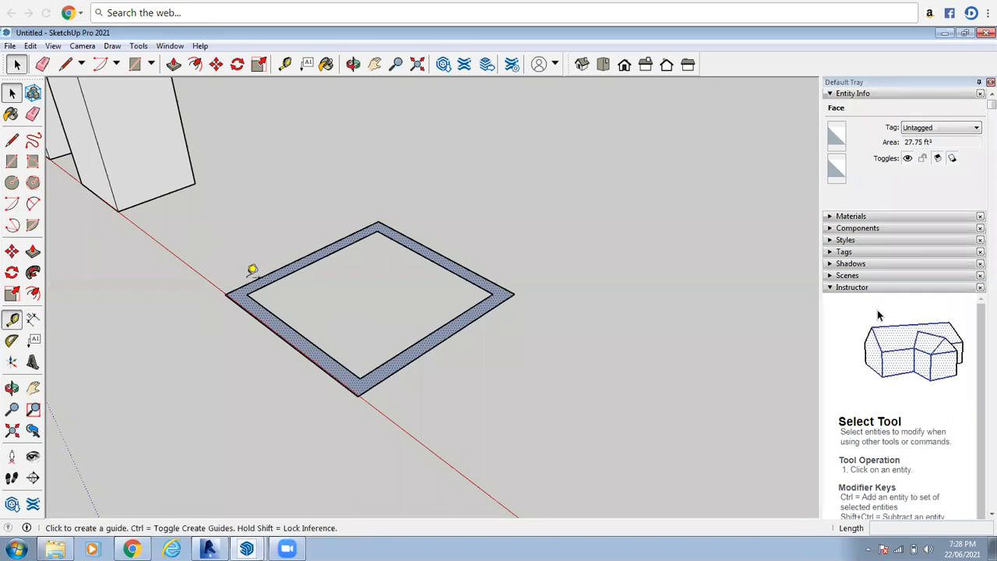
pyautogui.scroll(3, 279, 298)
pyautogui.click(257, 305)
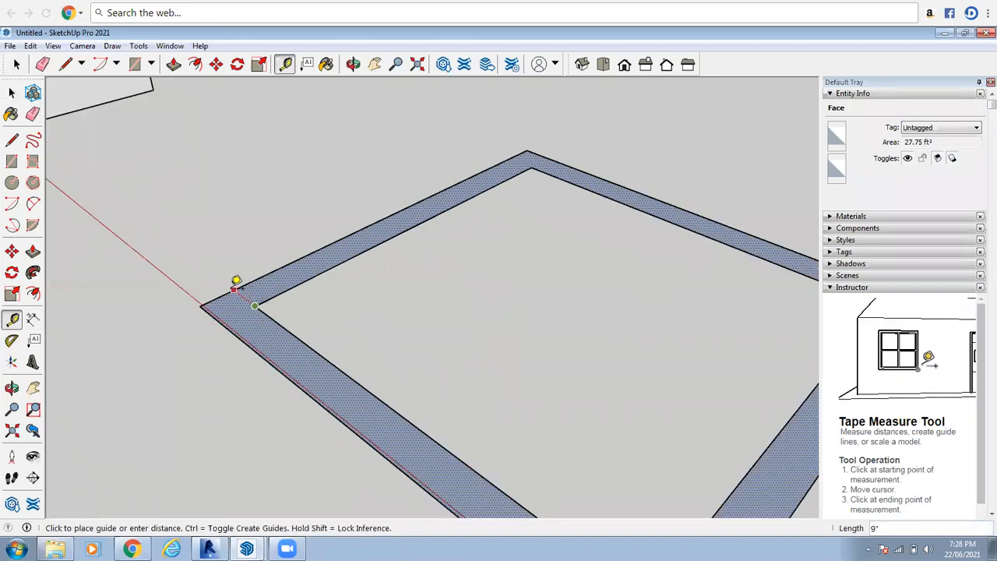
pyautogui.click(16, 64)
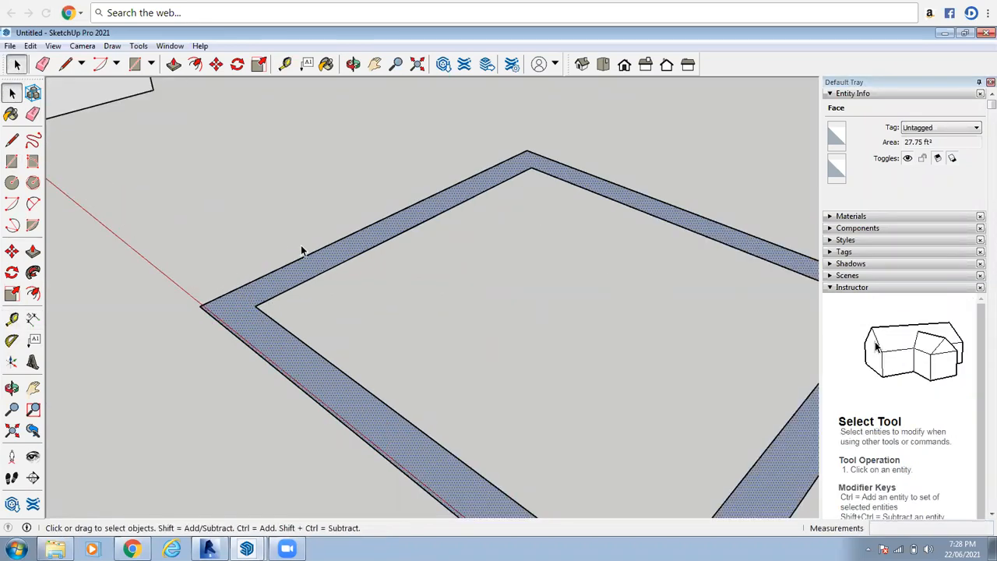
# - Delete the whole square border that lies past the last box on the red axis
pyautogui.scroll(-3, 304, 245)
pyautogui.scroll(-3, 586, 252)
pyautogui.scroll(-1, 479, 315)
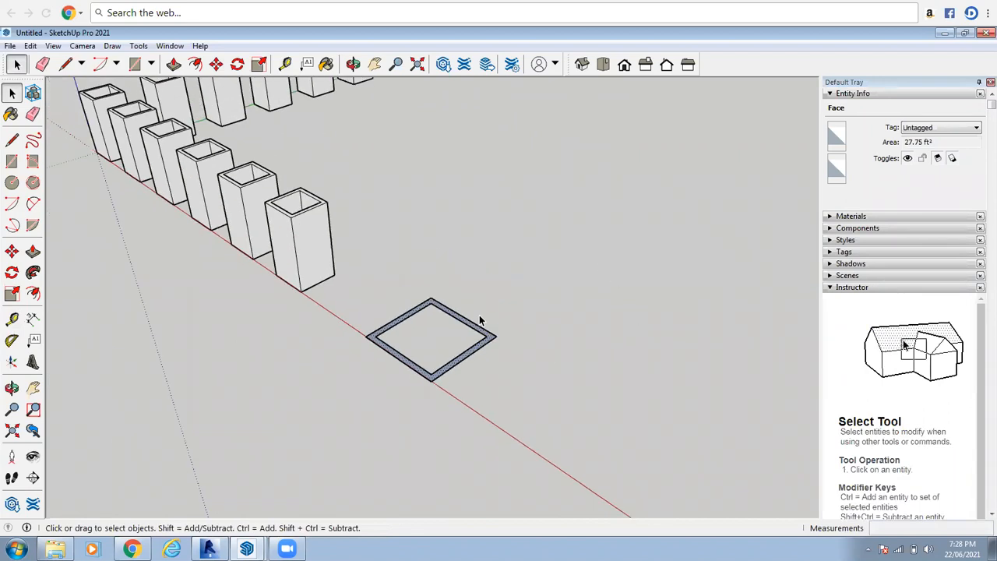
pyautogui.scroll(-2, 481, 345)
pyautogui.moveTo(490, 280); pyautogui.dragTo(399, 406)
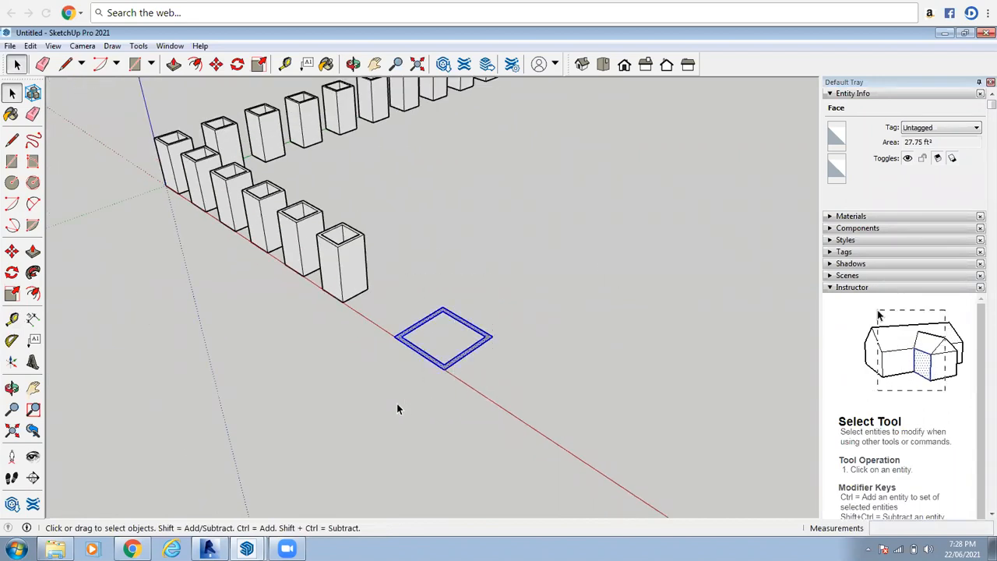
pyautogui.press('Delete')
pyautogui.scroll(-3, 397, 403)
pyautogui.moveTo(396, 403); pyautogui.dragTo(367, 258, button='middle')
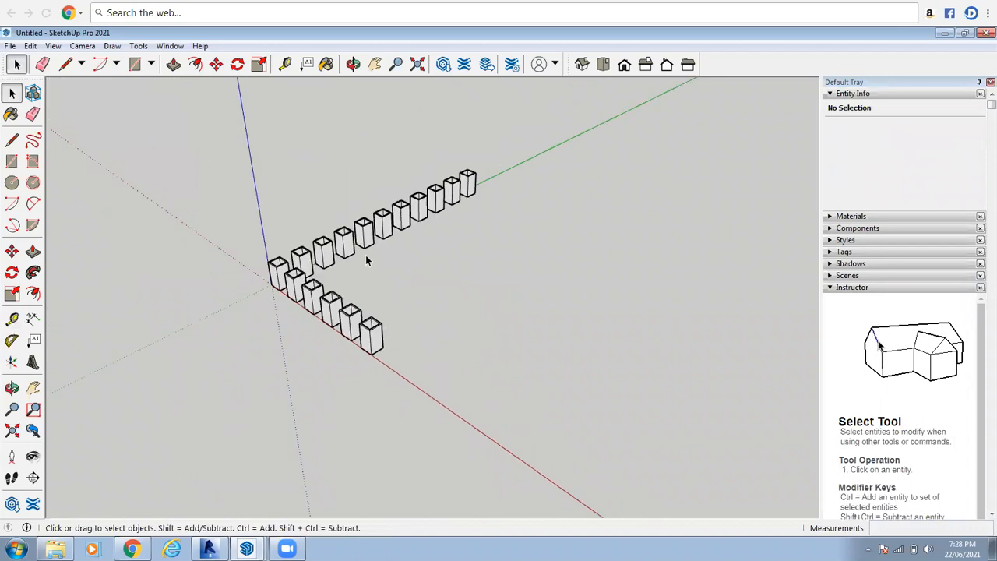
pyautogui.scroll(2, 367, 258)
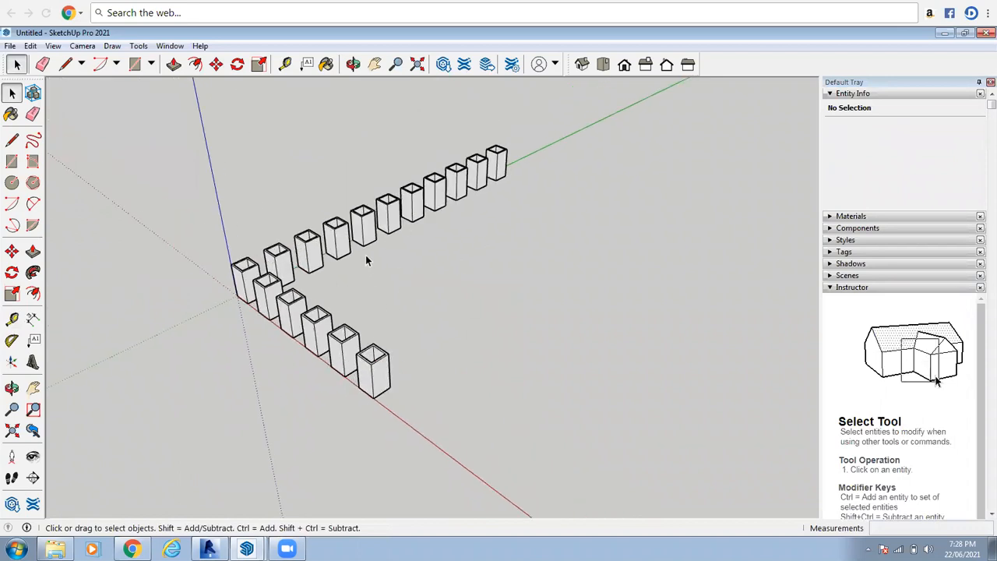
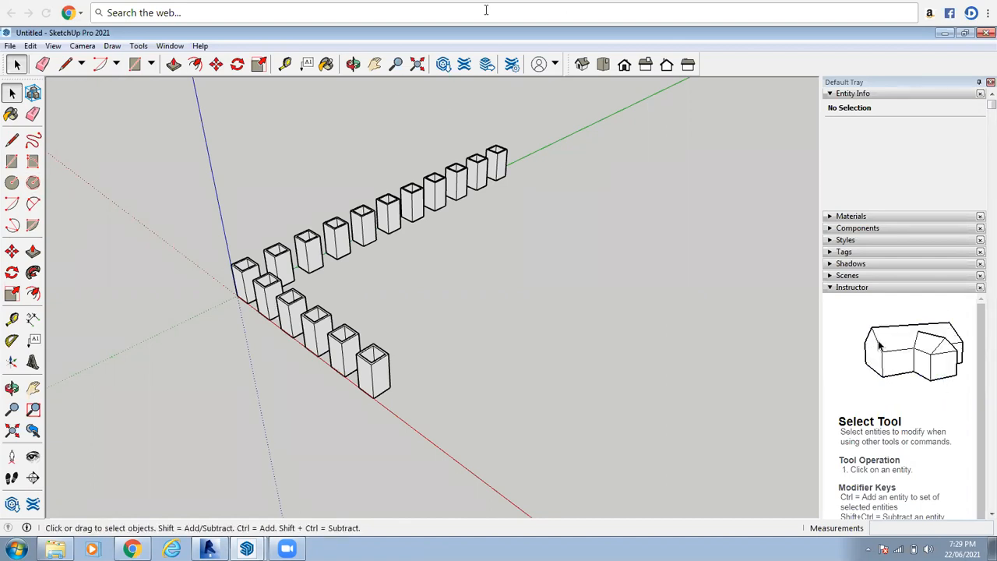
# - Delete the row of copied boxes along the red axis, keeping the box at the origin
pyautogui.click(266, 293)
pyautogui.scroll(3, 261, 300)
pyautogui.moveTo(321, 321); pyautogui.dragTo(321, 321)
pyautogui.press('Delete')
pyautogui.scroll(-3, 469, 175)
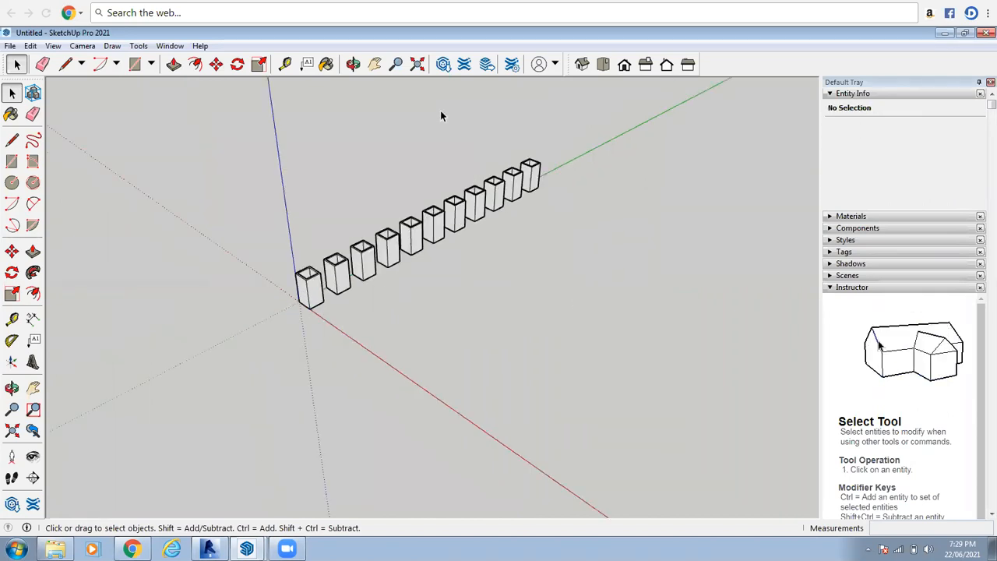
# - Delete all copied boxes along the green axis, leaving only the box at the origin
pyautogui.scroll(2, 343, 283)
pyautogui.moveTo(443, 187); pyautogui.dragTo(321, 292)
pyautogui.press('Delete')
pyautogui.moveTo(572, 111); pyautogui.dragTo(367, 255)
pyautogui.press('Delete')
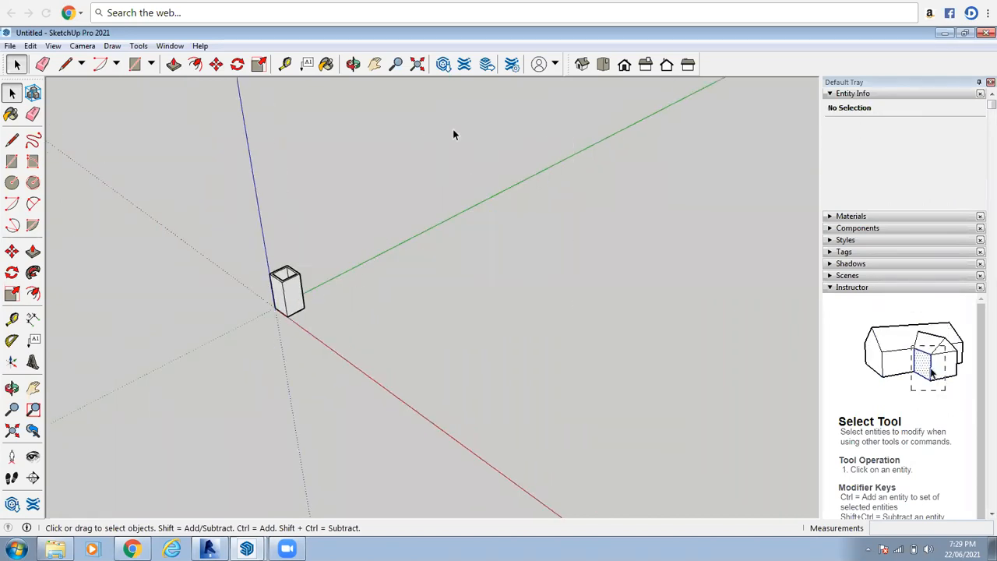
# - Try to copy the box at the origin 10' along the red axis from its lower front corner
pyautogui.scroll(3, 226, 331)
pyautogui.moveTo(226, 332); pyautogui.dragTo(493, 109)
pyautogui.scroll(3, 493, 257)
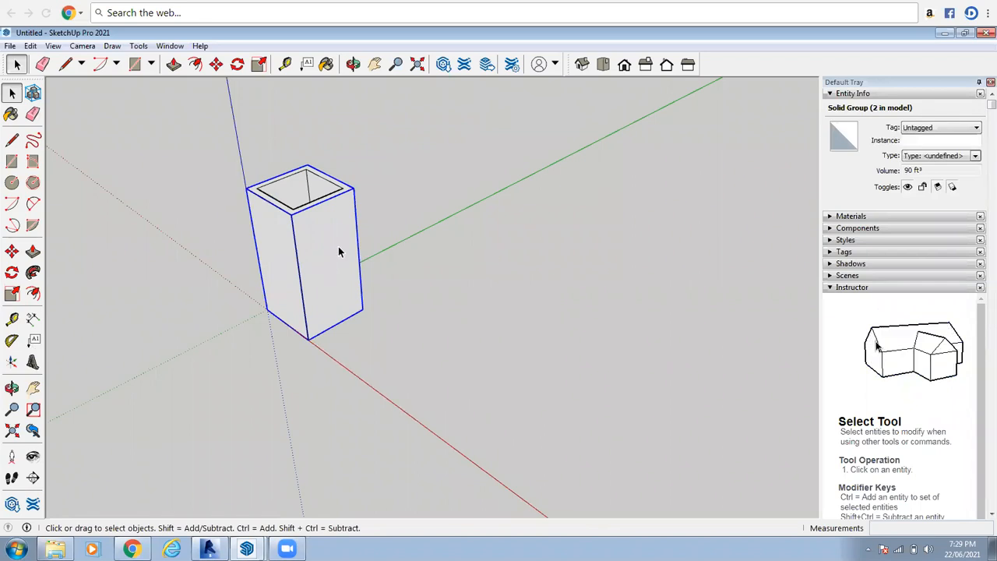
pyautogui.scroll(2, 484, 95)
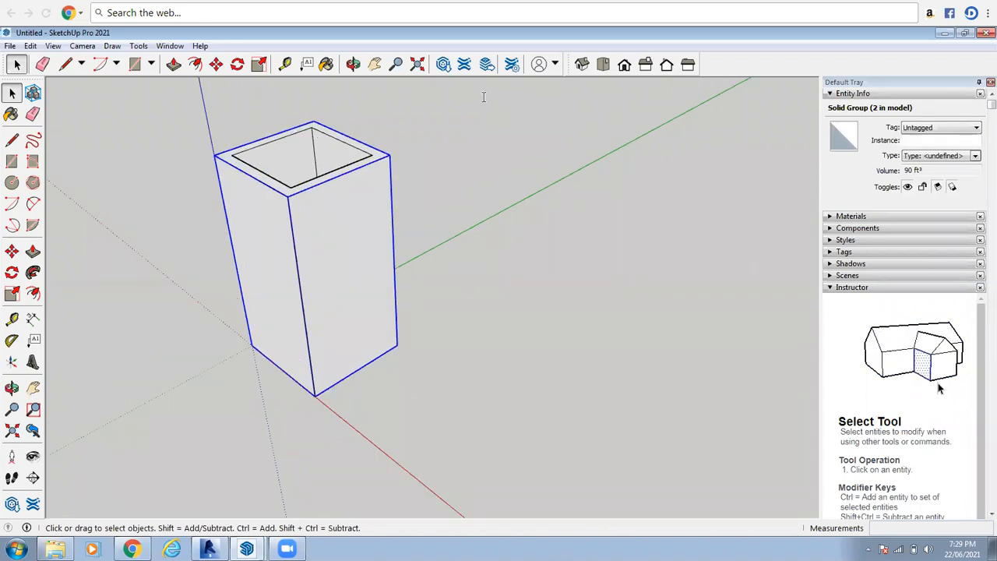
pyautogui.click(12, 251)
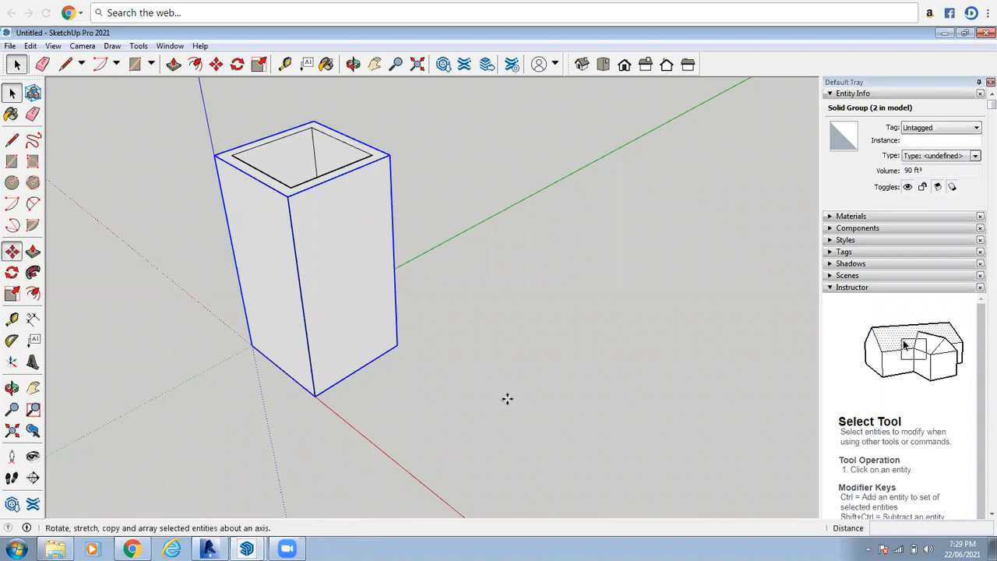
pyautogui.scroll(3, 319, 397)
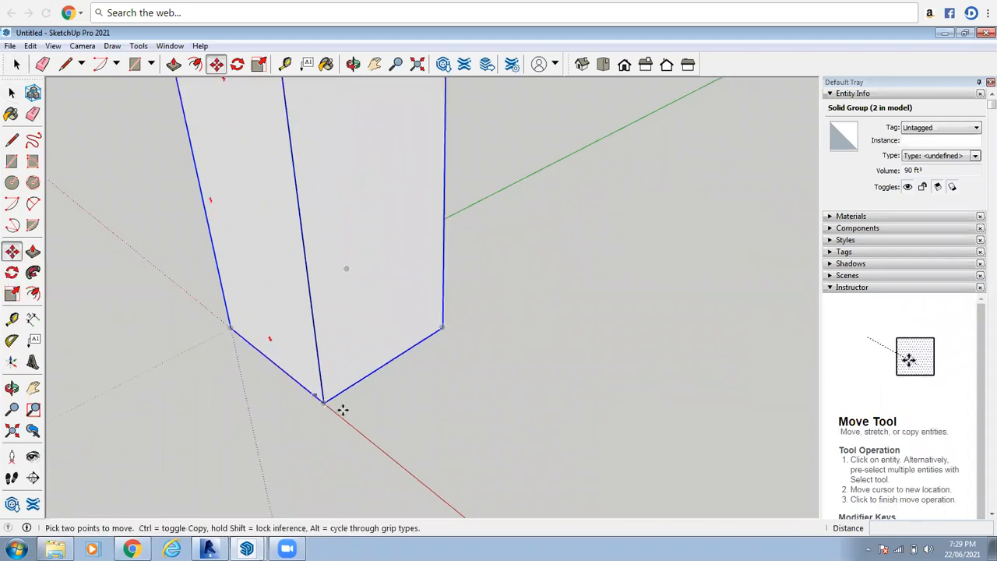
pyautogui.scroll(-4, 233, 300)
pyautogui.click(245, 308)
pyautogui.press('ctrl')
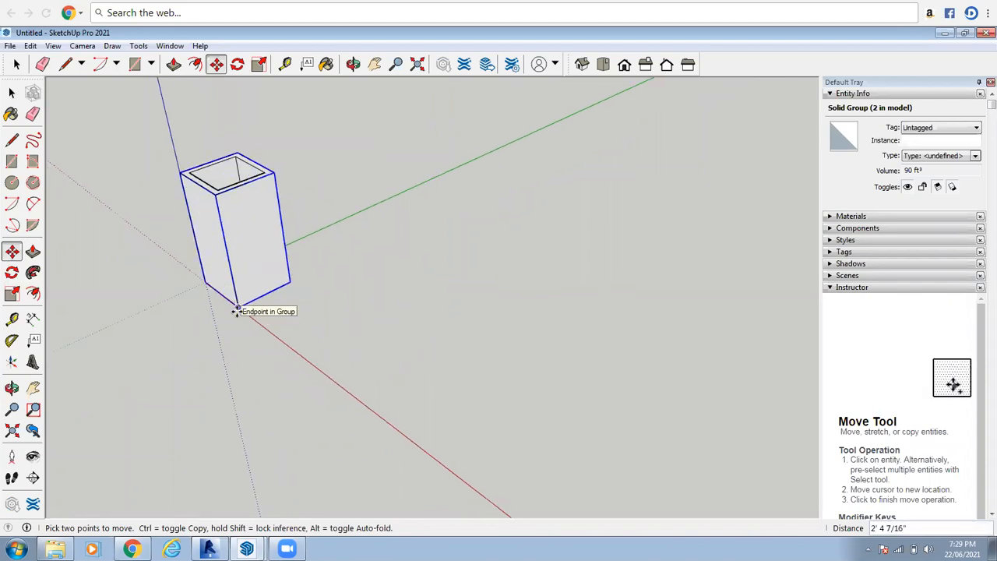
pyautogui.press('ctrl')
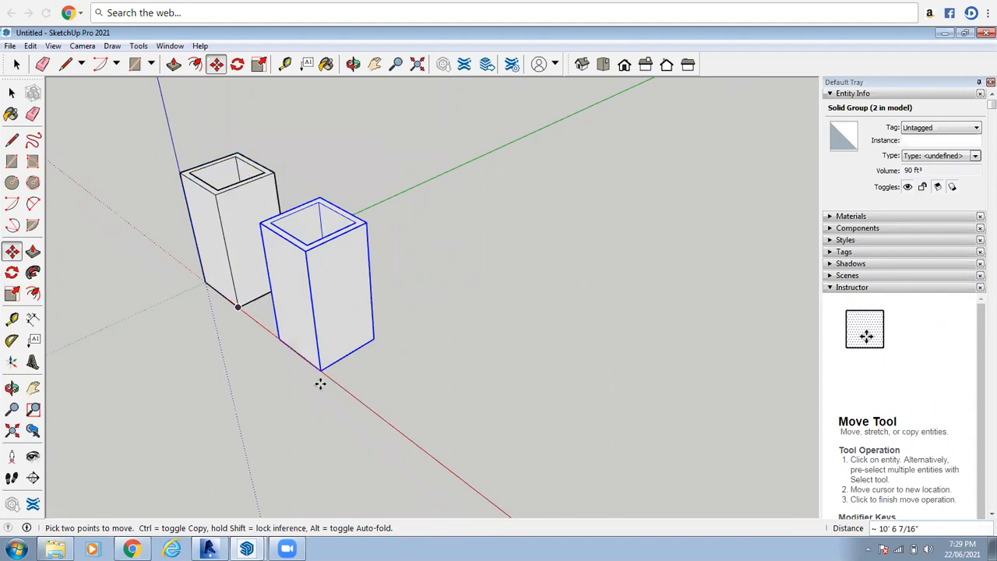
pyautogui.scroll(-1, 279, 334)
pyautogui.write("10'")
pyautogui.press('Return')
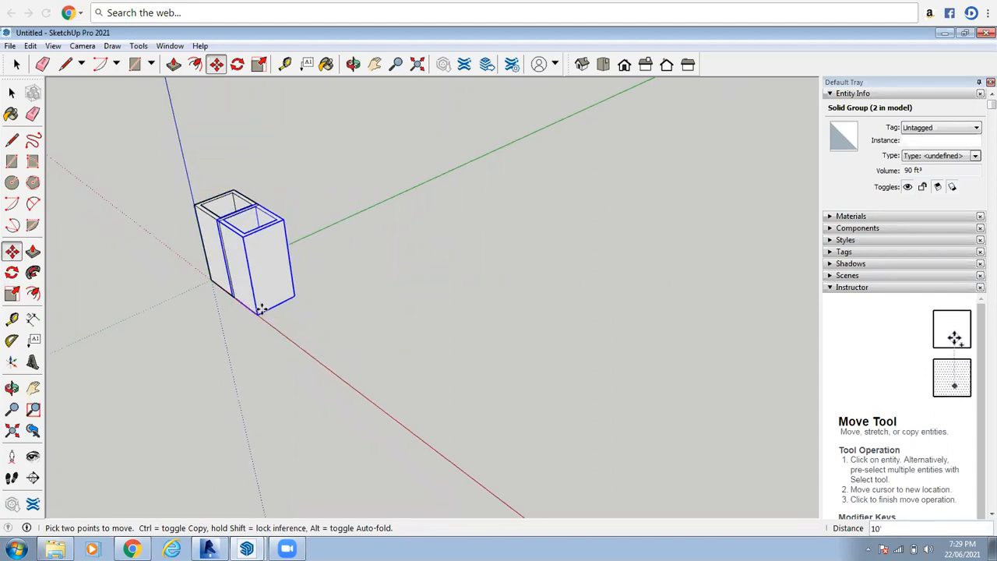
pyautogui.press('Escape')
pyautogui.click(16, 64)
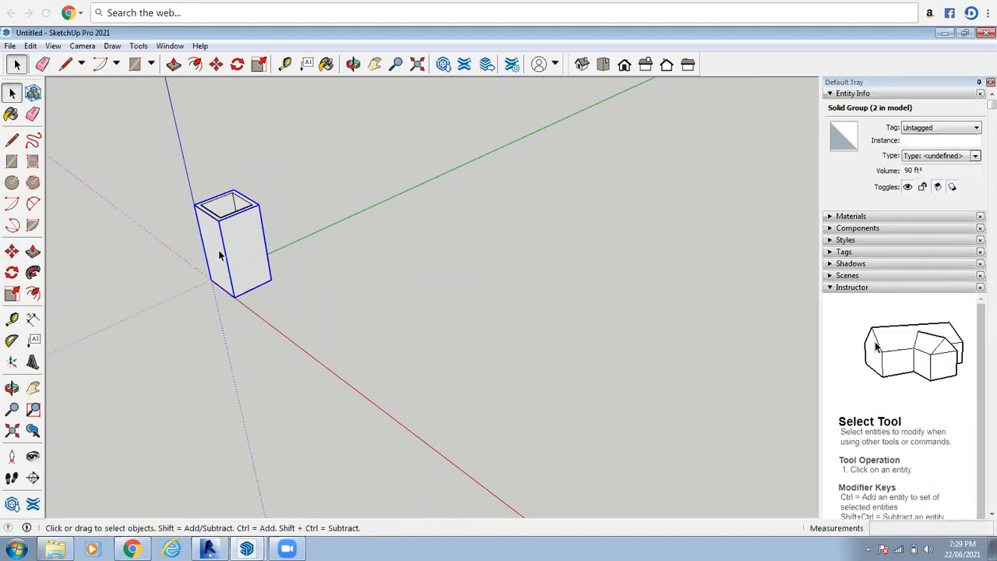
# - Copy the selected box 10' along the red axis with the Move tool, using its lower front corner as base point
pyautogui.scroll(3, 233, 234)
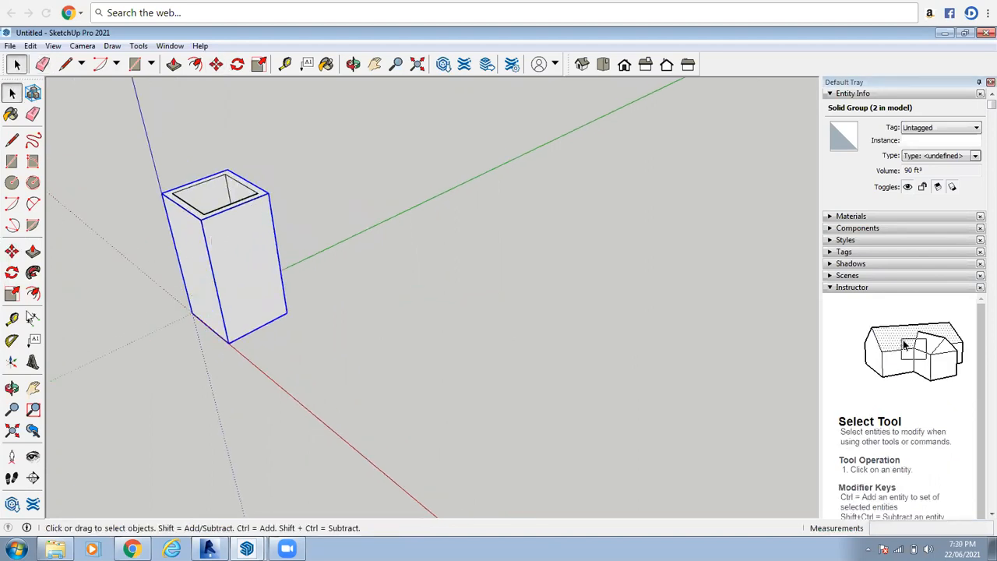
pyautogui.click(11, 251)
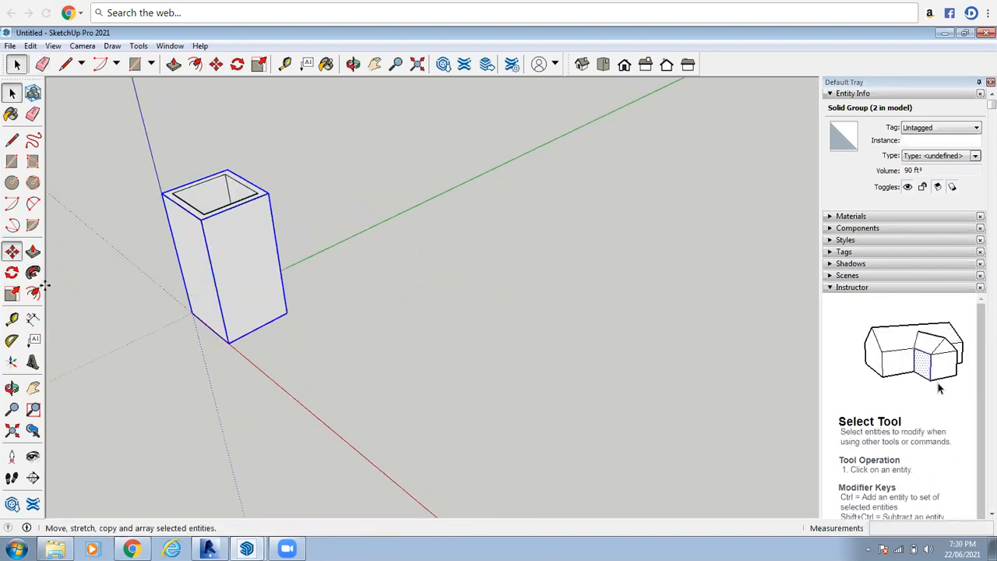
pyautogui.click(229, 343)
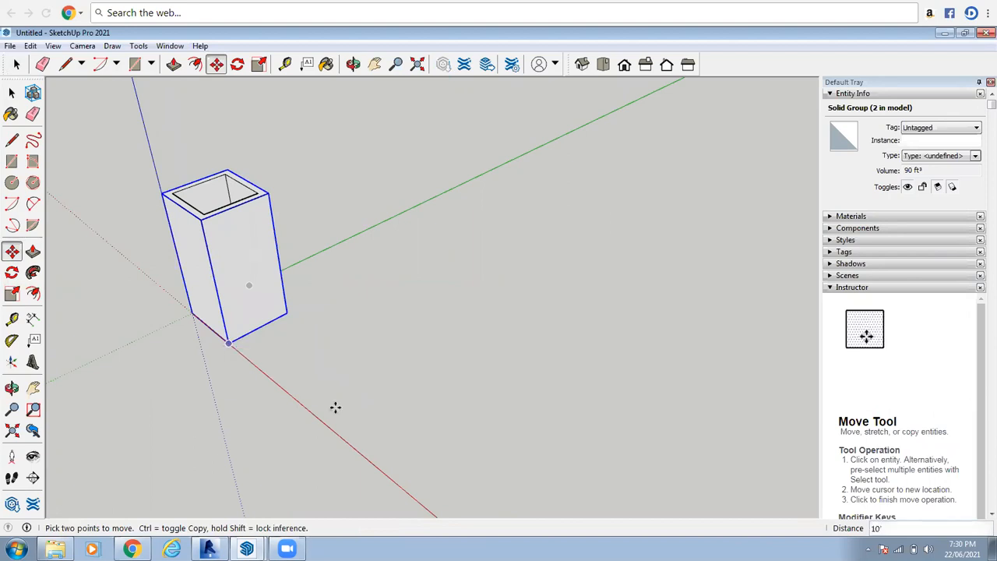
pyautogui.press('ctrl')
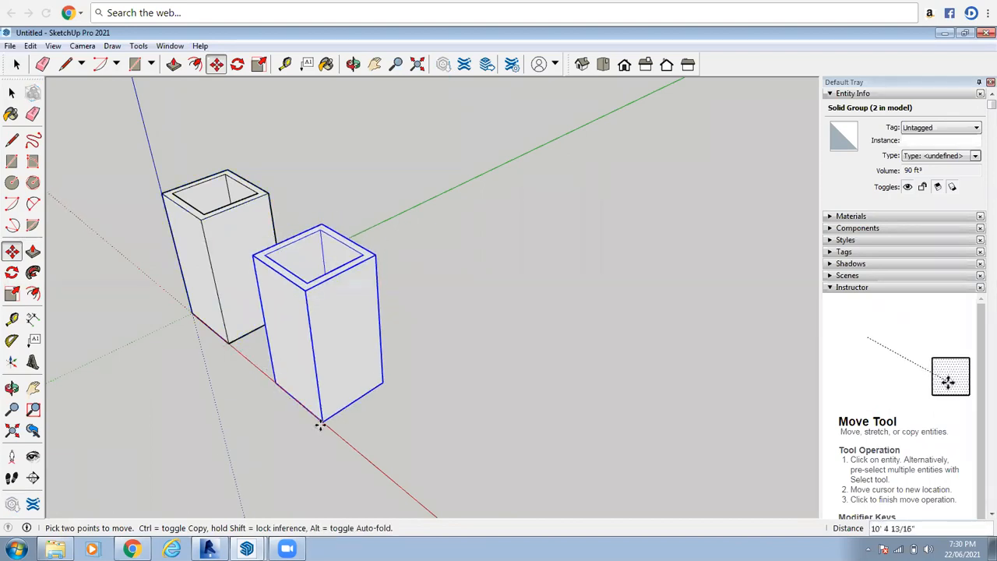
pyautogui.scroll(-2, 305, 383)
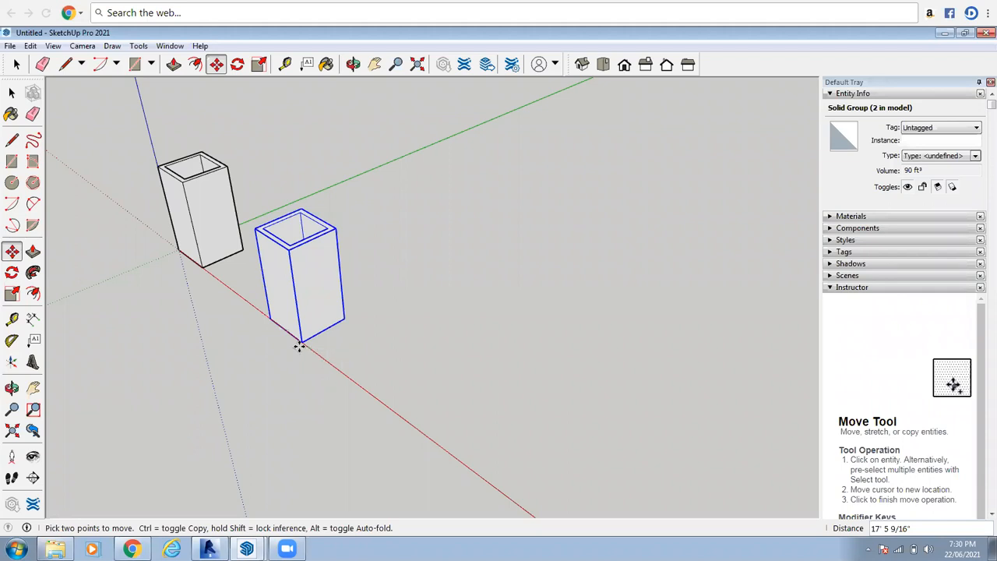
pyautogui.write('1')
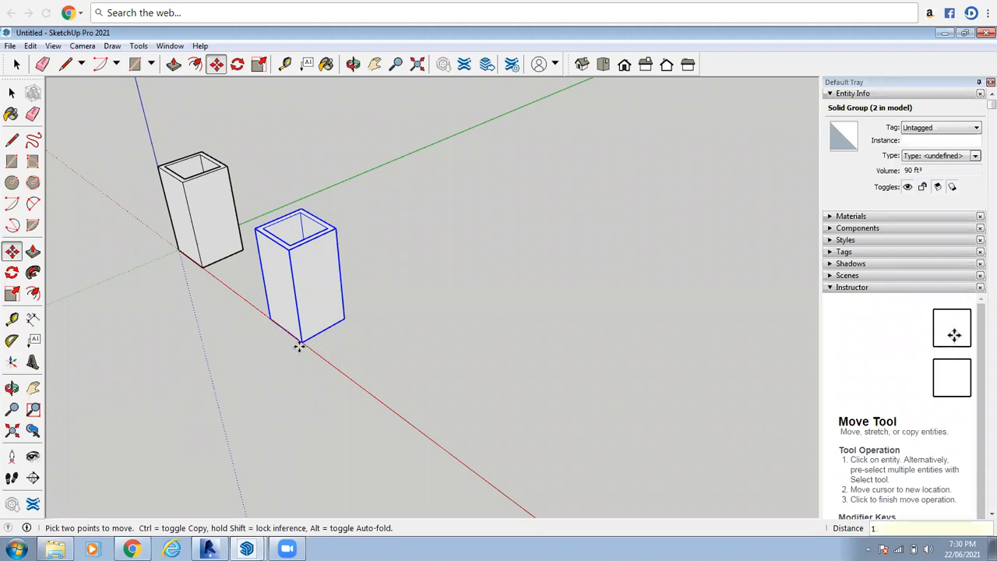
pyautogui.write('0')
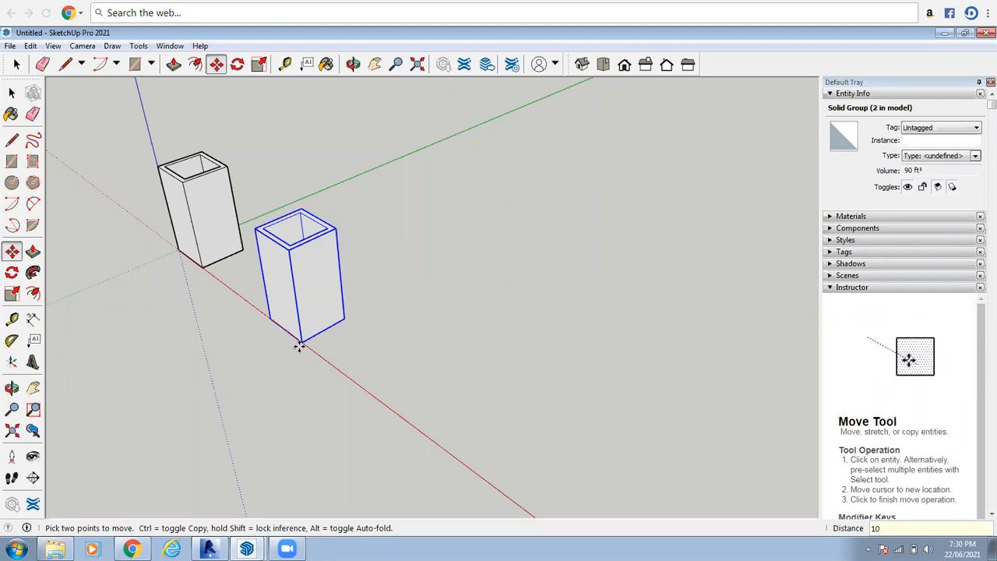
pyautogui.press('Return')
pyautogui.scroll(2, 178, 262)
pyautogui.click(17, 64)
pyautogui.scroll(2, 81, 180)
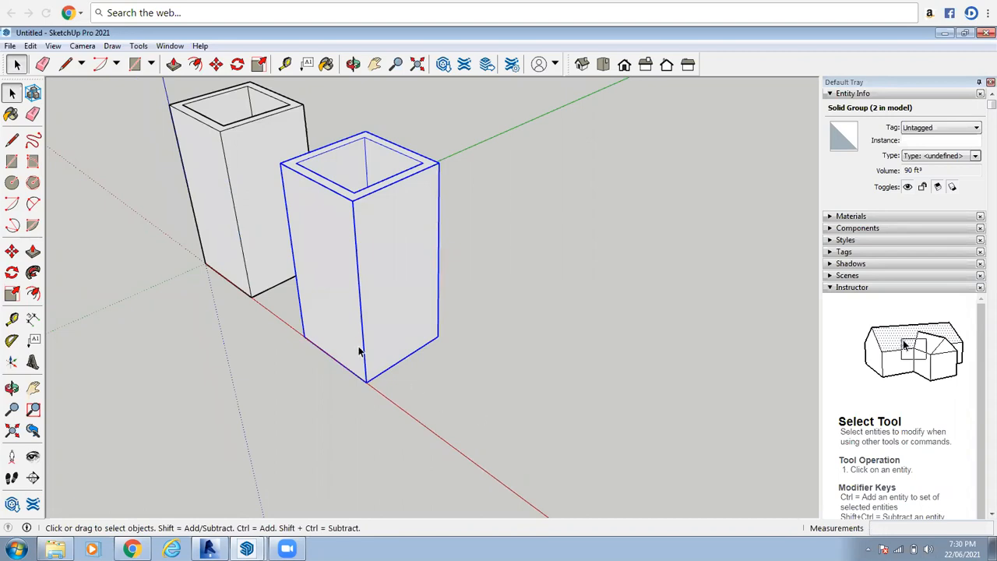
# - Cancel a trial move of the copied box along the red axis and delete the copy
pyautogui.press('m')
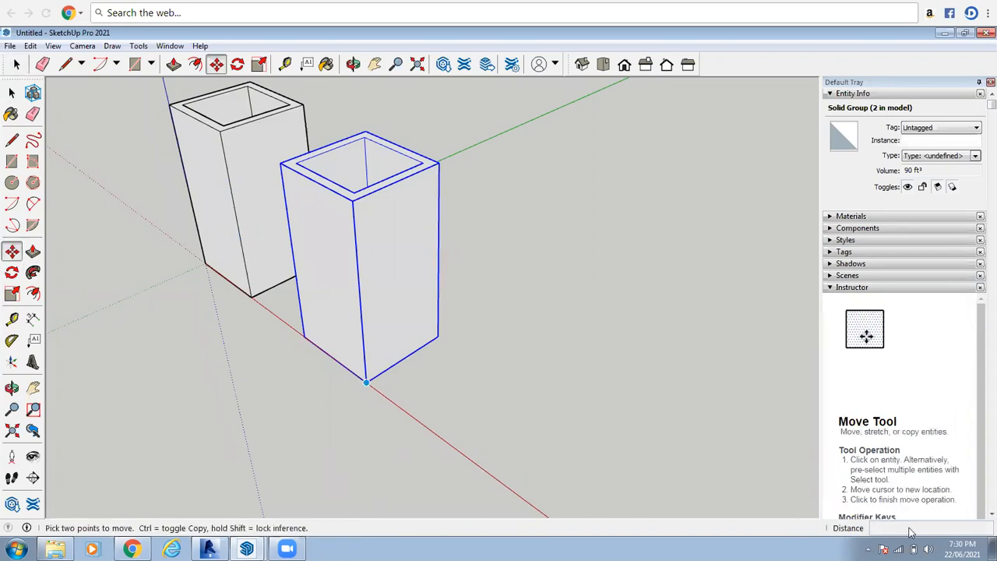
pyautogui.click(381, 386)
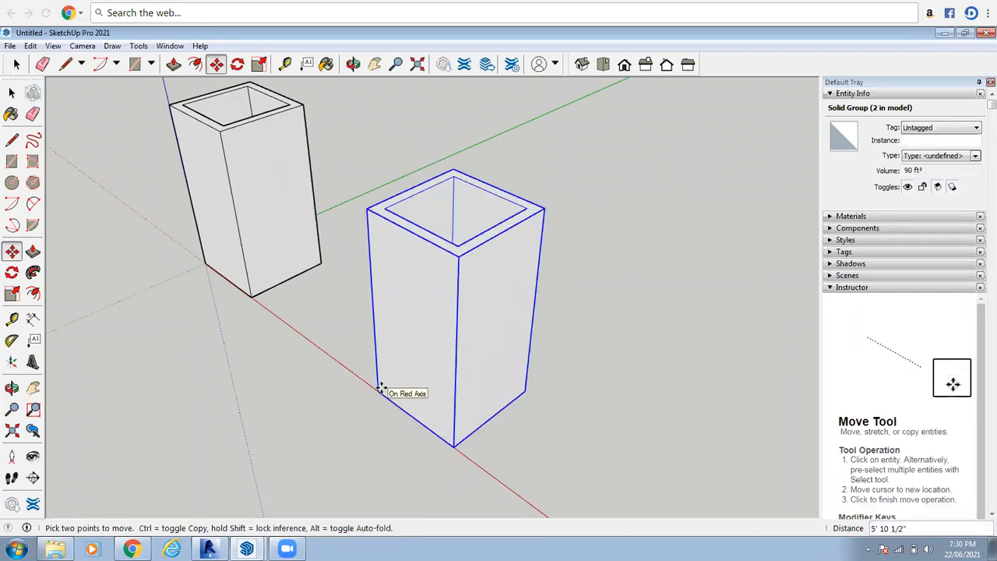
pyautogui.press('Escape')
pyautogui.press('space')
pyautogui.press('Delete')
# - Copy the box at the origin 10' along the red axis, using its lower front corner as the base point
pyautogui.click(247, 295)
pyautogui.press('m')
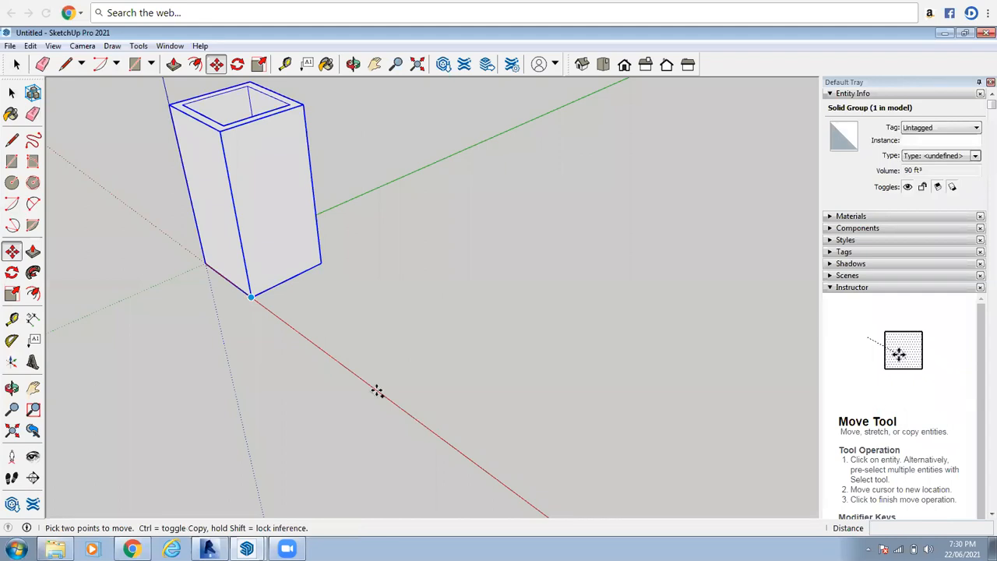
pyautogui.click(376, 391)
pyautogui.press('ctrl')
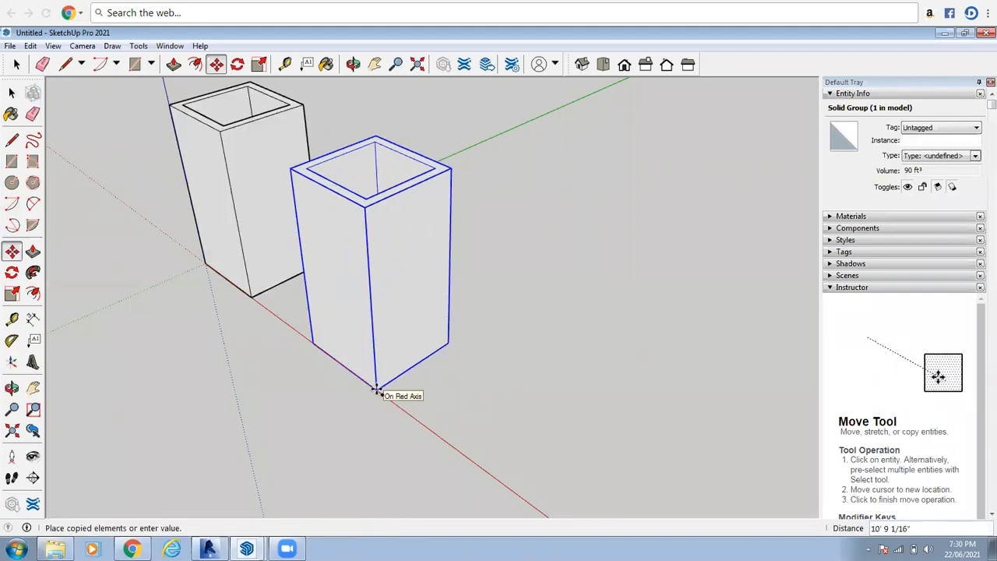
pyautogui.write('10')
pyautogui.press('Return')
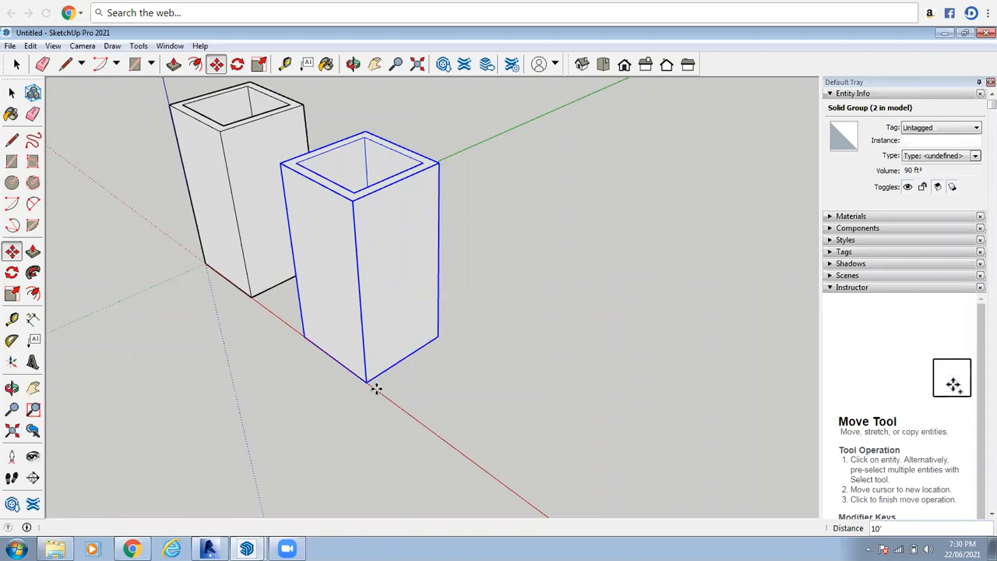
# - Multiply the last copy with x5 to create an array of boxes along the red axis
pyautogui.write('x')
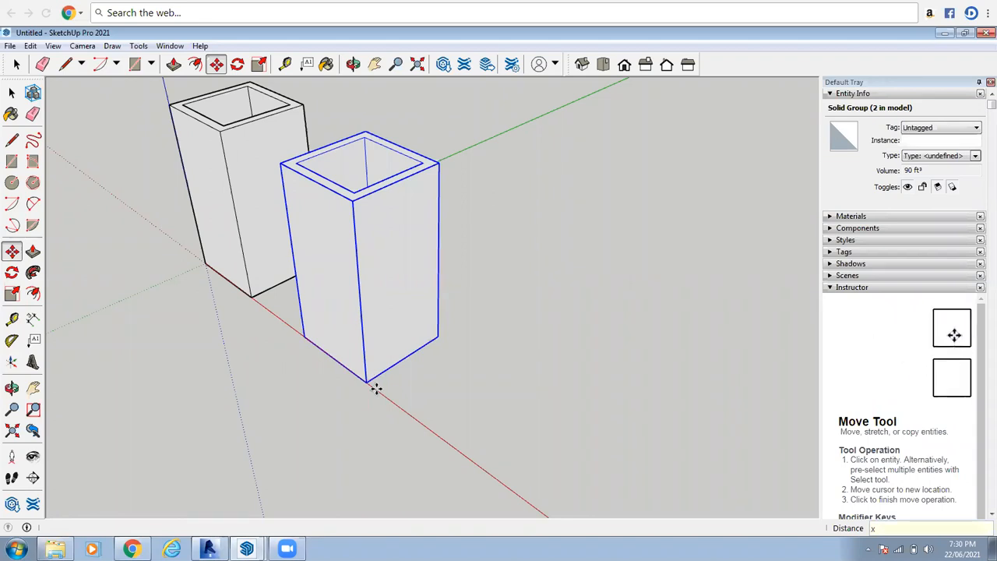
pyautogui.write('5')
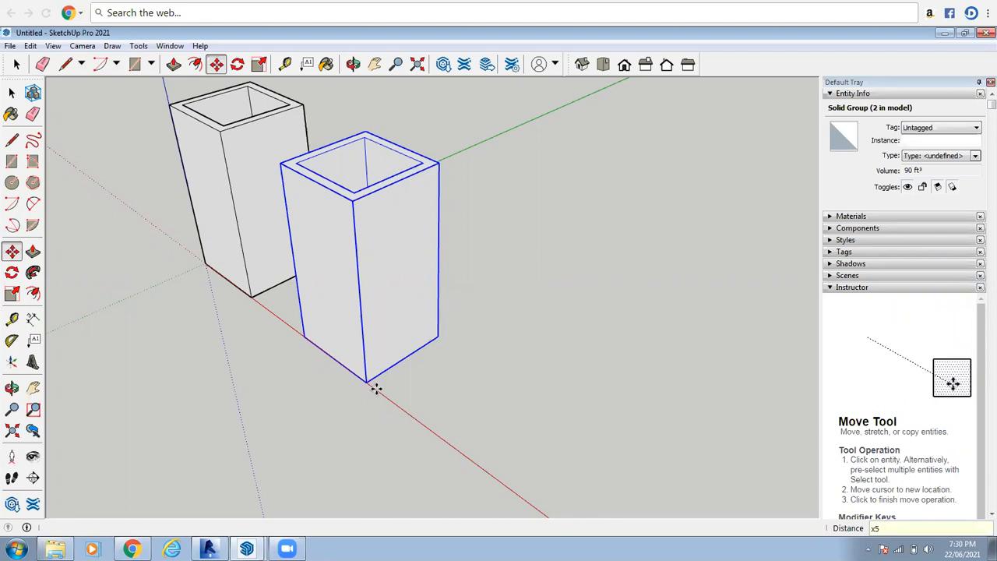
pyautogui.press('Return')
pyautogui.scroll(-3, 345, 329)
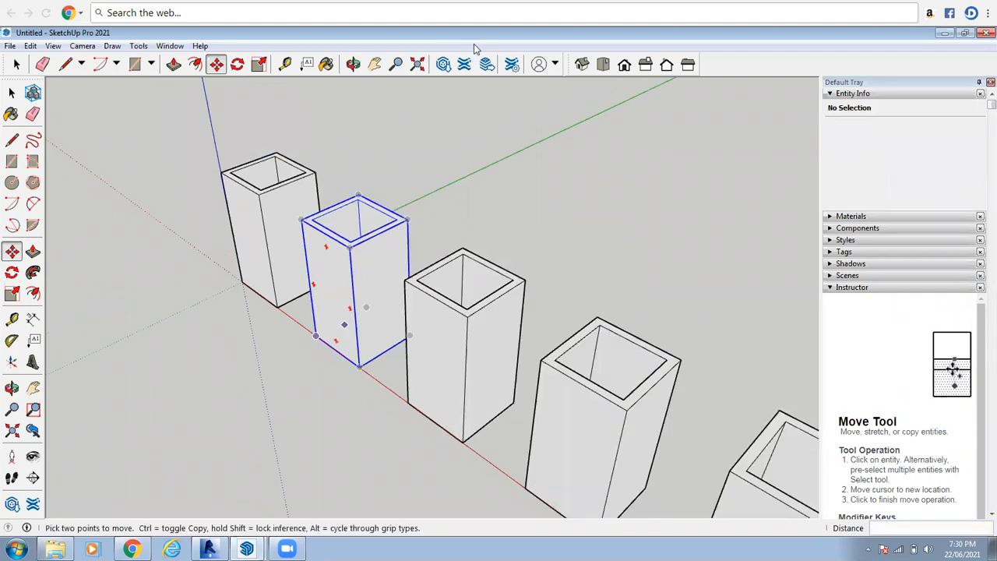
pyautogui.scroll(-6, 584, 218)
pyautogui.scroll(3, 572, 219)
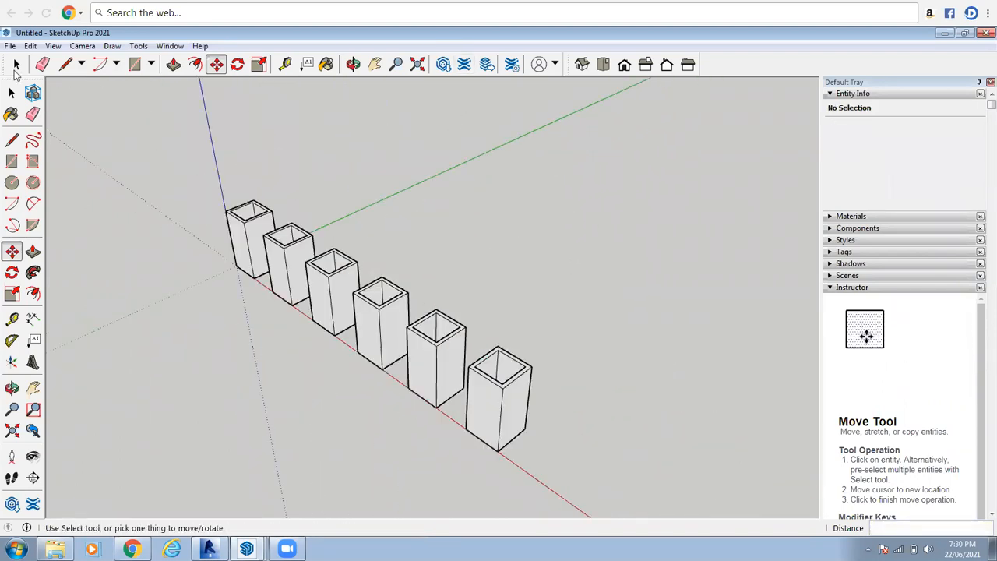
pyautogui.click(17, 66)
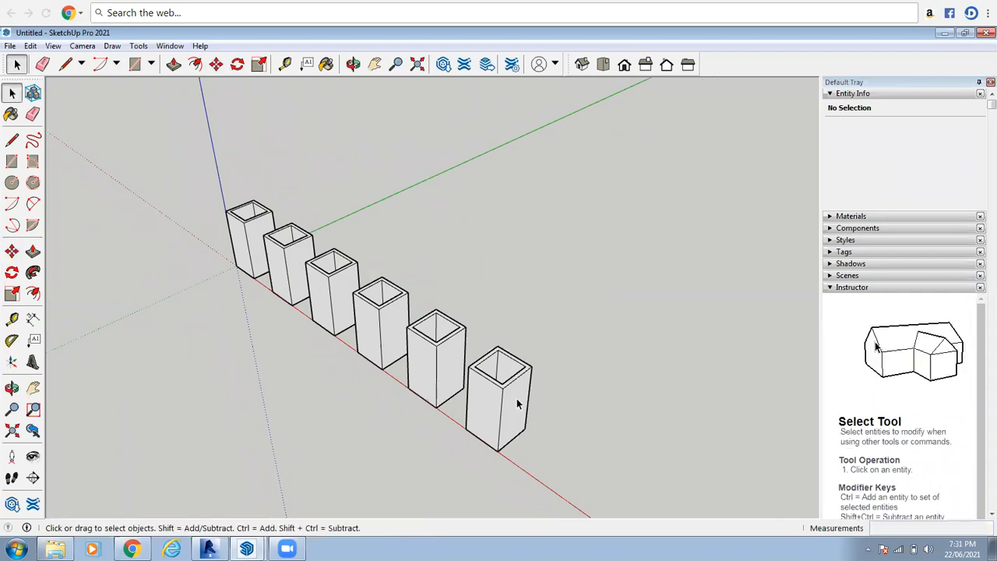
pyautogui.scroll(-1, 252, 318)
pyautogui.scroll(3, 258, 254)
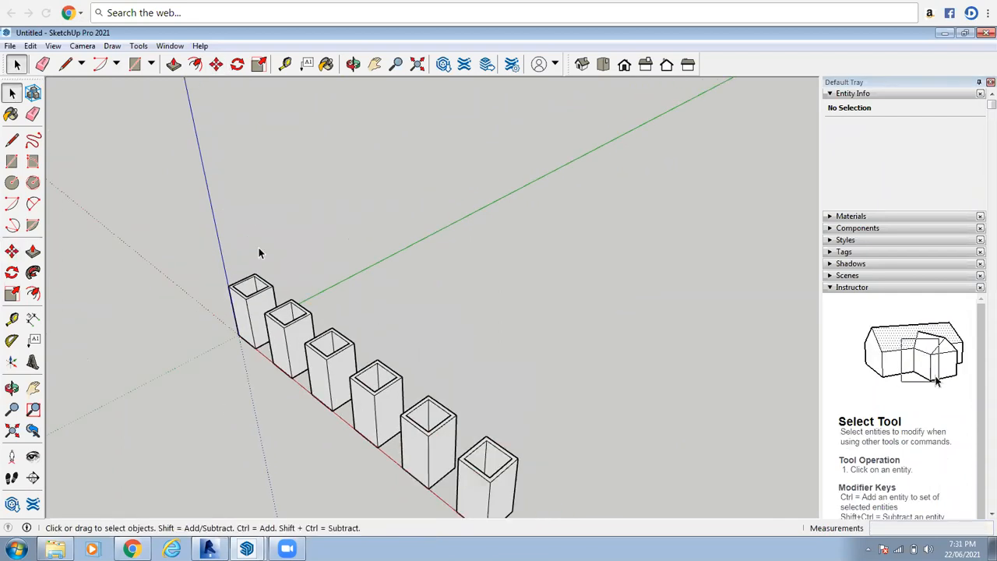
pyautogui.click(251, 325)
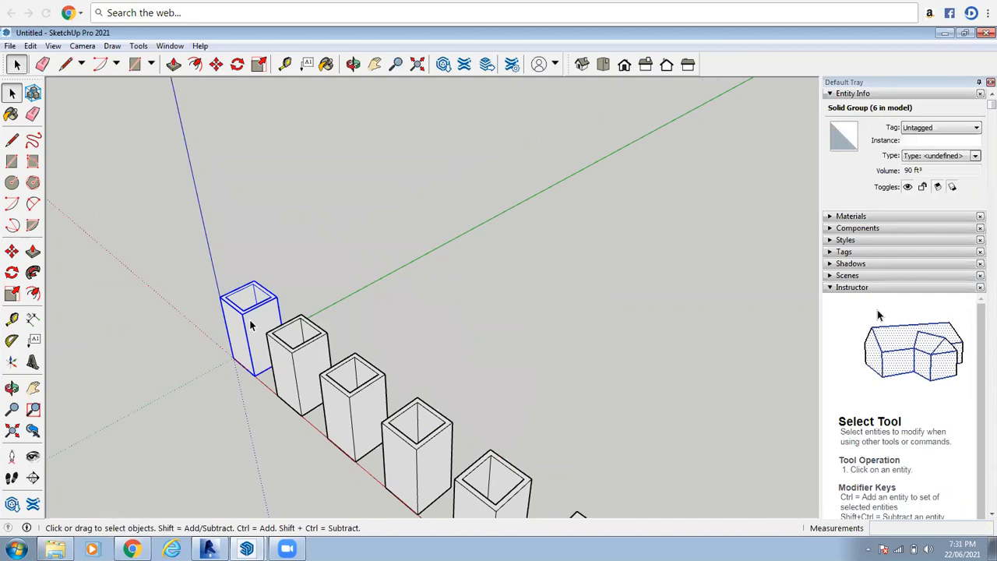
pyautogui.click(12, 251)
pyautogui.scroll(1, 413, 296)
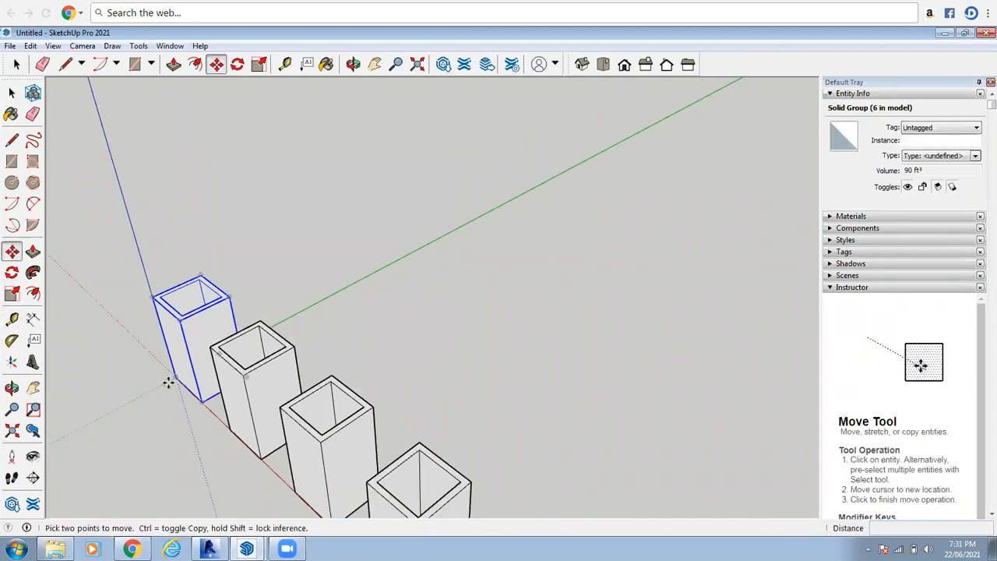
pyautogui.click(173, 379)
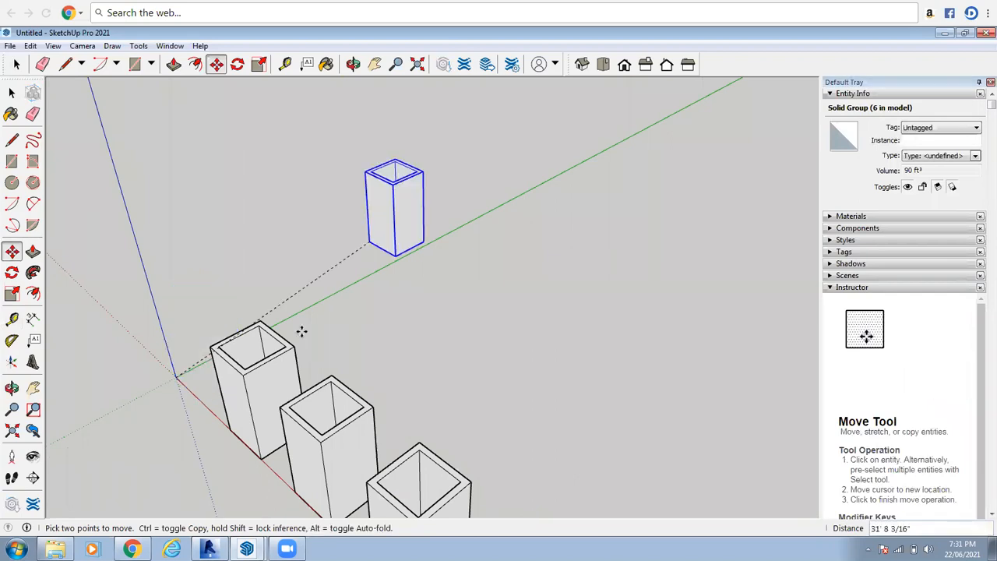
pyautogui.press('ctrl')
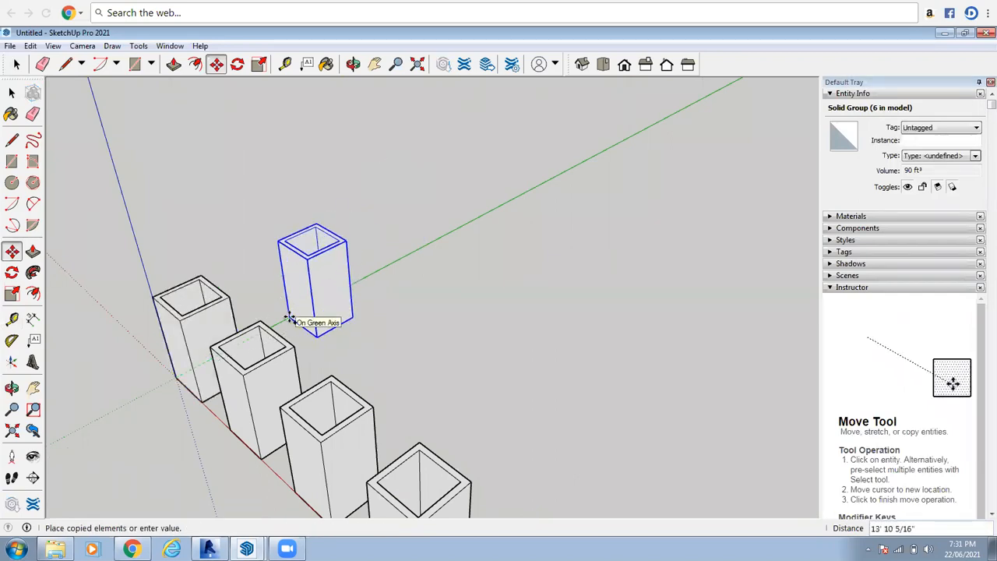
pyautogui.write('20')
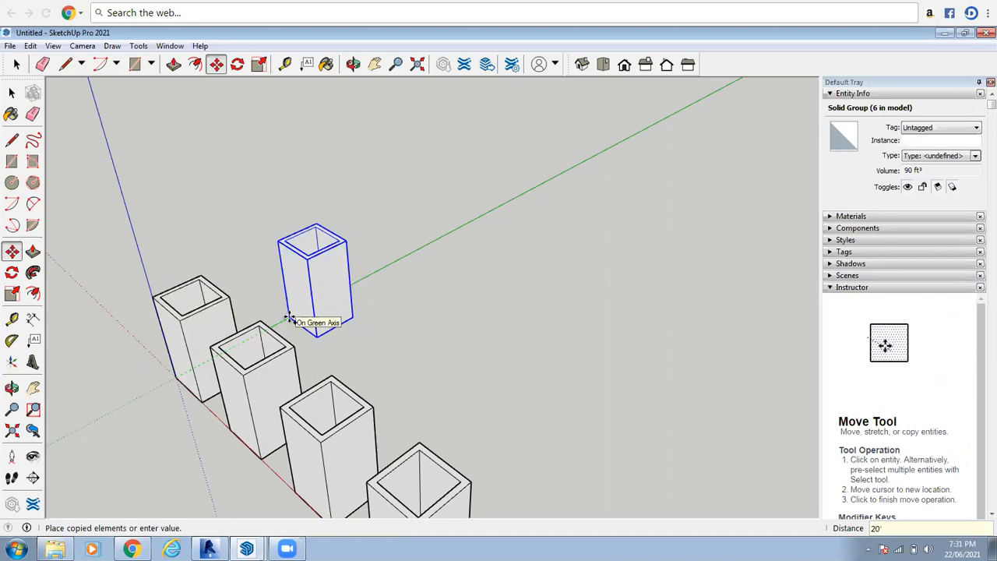
pyautogui.scroll(-2, 247, 342)
pyautogui.scroll(-3, 267, 373)
pyautogui.press('Escape')
pyautogui.scroll(-2, 194, 392)
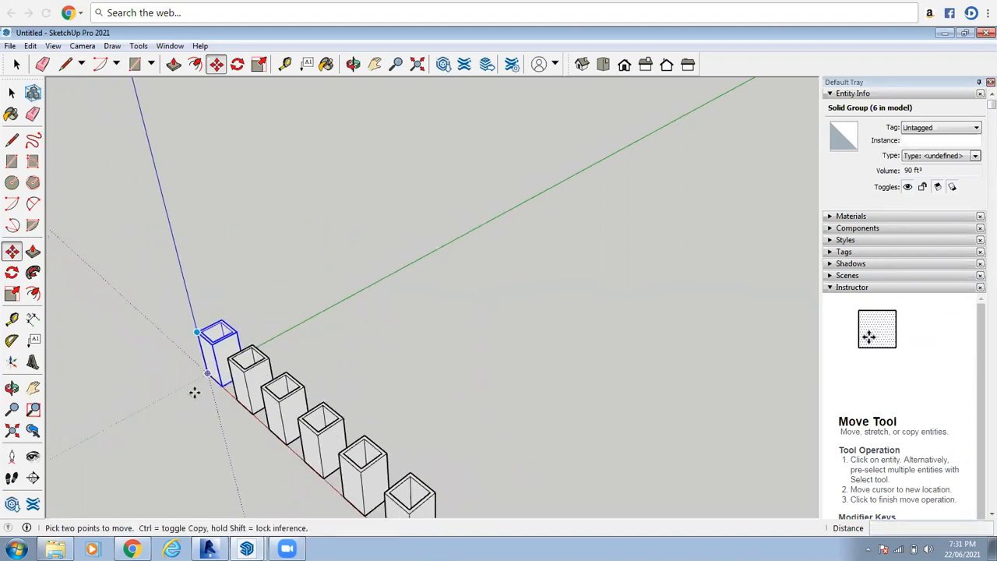
# - Try to copy the box at the origin 80' along the green axis from its corner at the origin, and delete the copy
pyautogui.click(17, 65)
pyautogui.scroll(-4, 243, 413)
pyautogui.scroll(2, 351, 326)
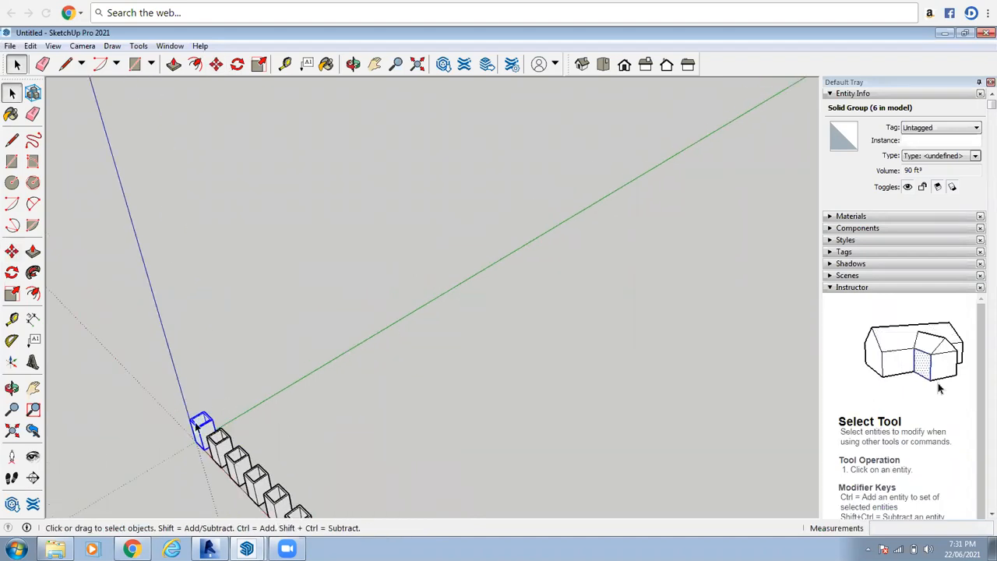
pyautogui.scroll(1, 217, 430)
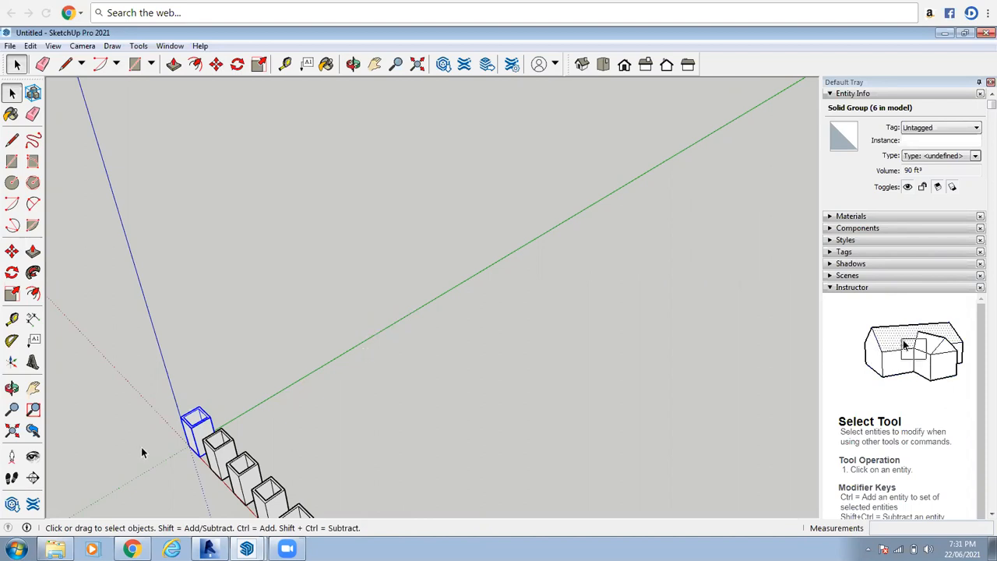
pyautogui.click(17, 251)
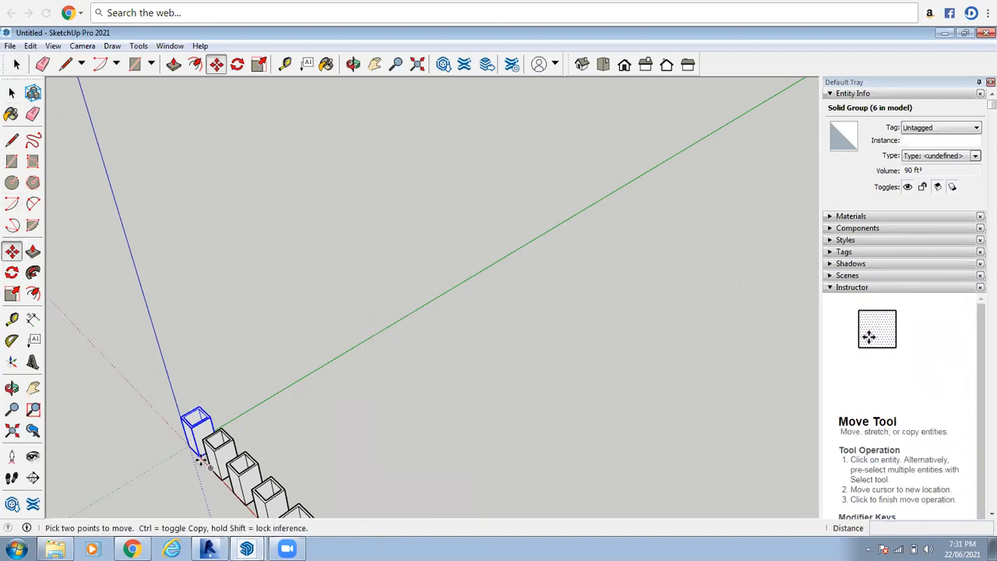
pyautogui.click(189, 450)
pyautogui.press('ctrl')
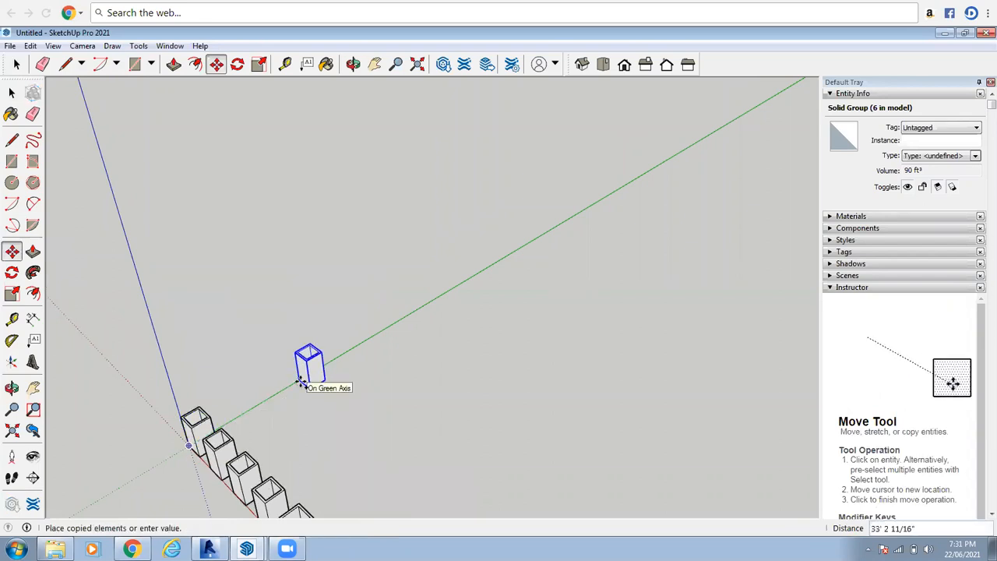
pyautogui.write("80'")
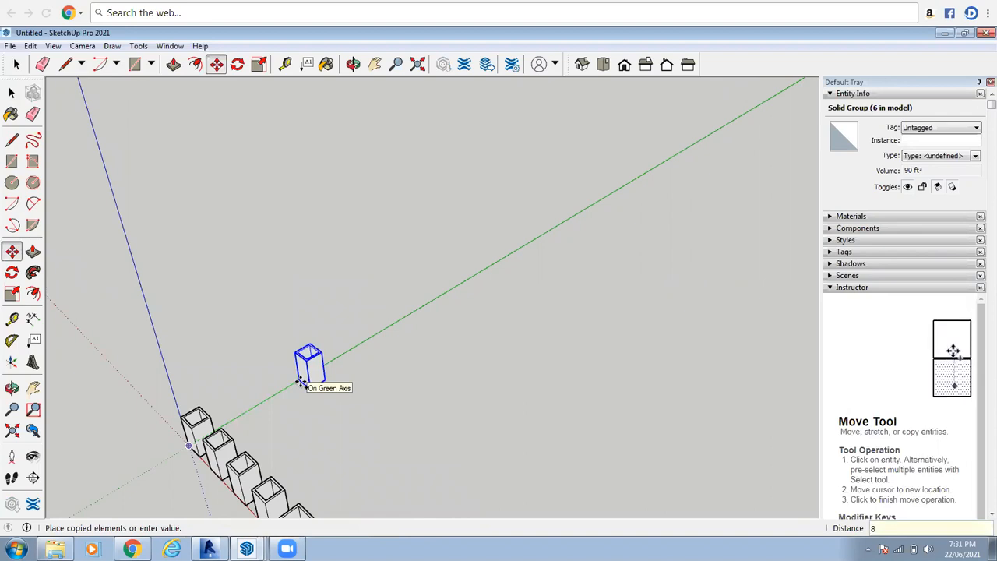
pyautogui.press('Return')
pyautogui.click(12, 92)
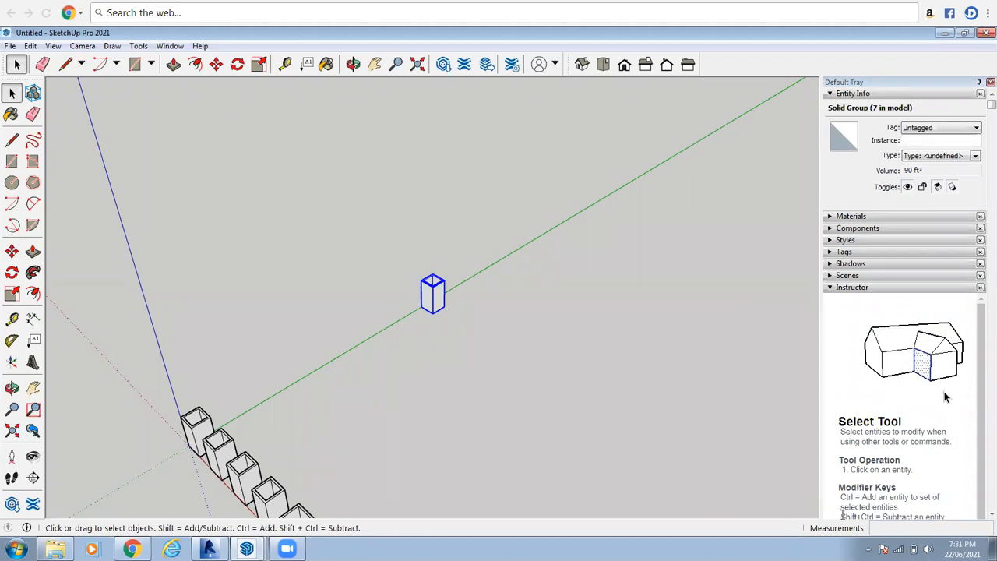
pyautogui.press('Delete')
# - Select the box at the origin and start moving it from its bottom corner at the origin
pyautogui.click(197, 436)
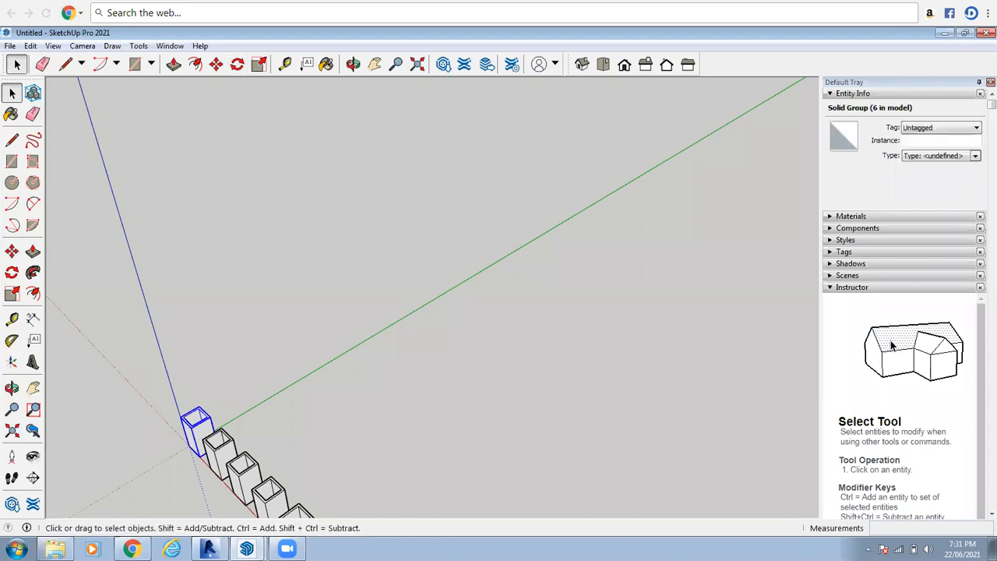
pyautogui.click(13, 252)
pyautogui.click(189, 446)
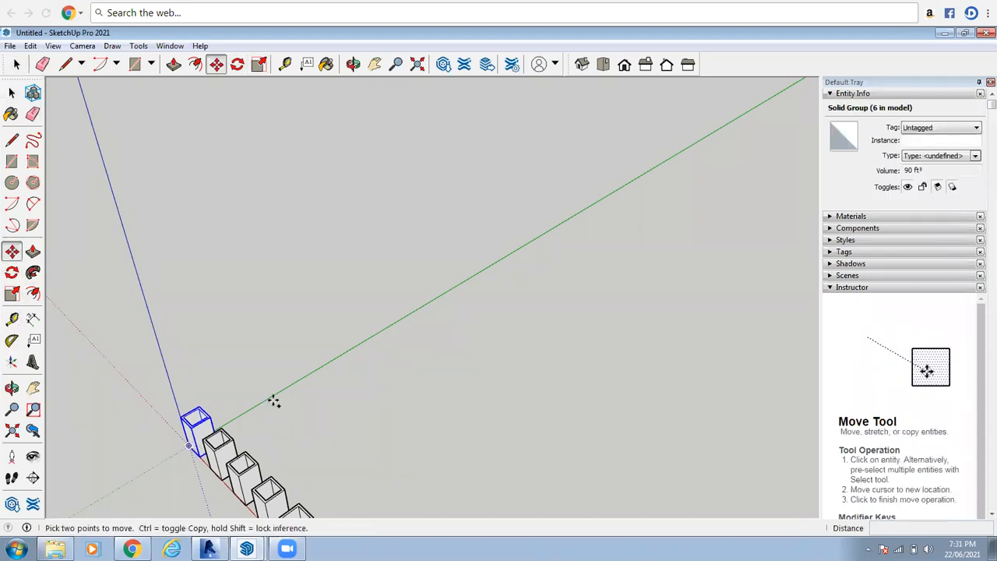
# - Try copying the hollow box at the origin 80' along the green axis with the distance divided into 20 equal intervals
pyautogui.press('ctrl')
pyautogui.write("80'")
pyautogui.press('Return')
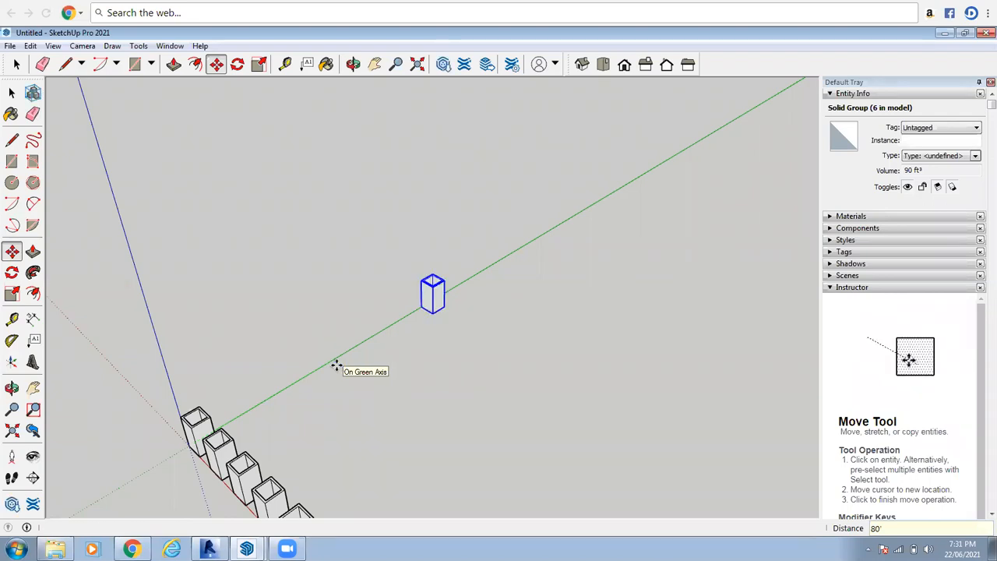
pyautogui.write('/')
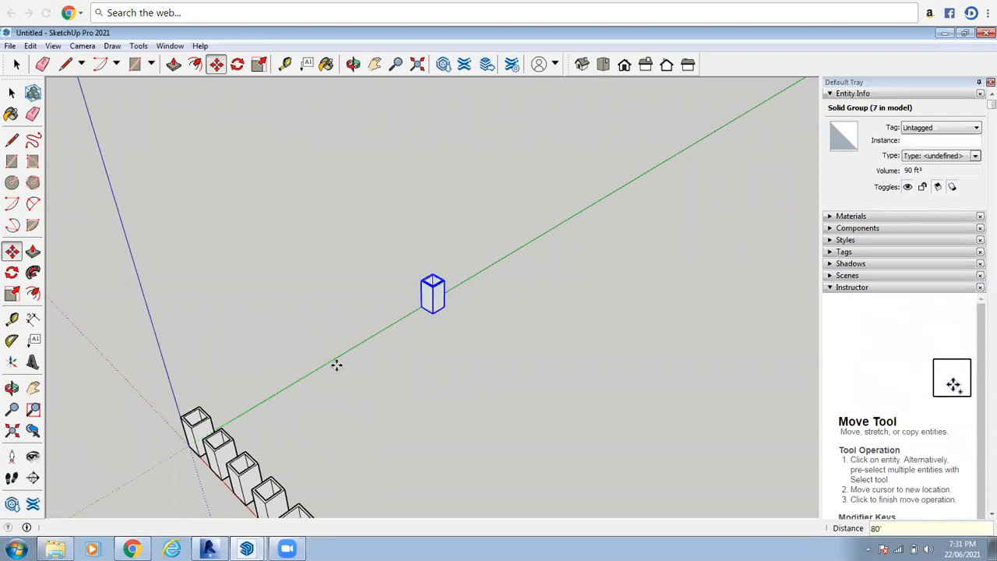
pyautogui.write('20')
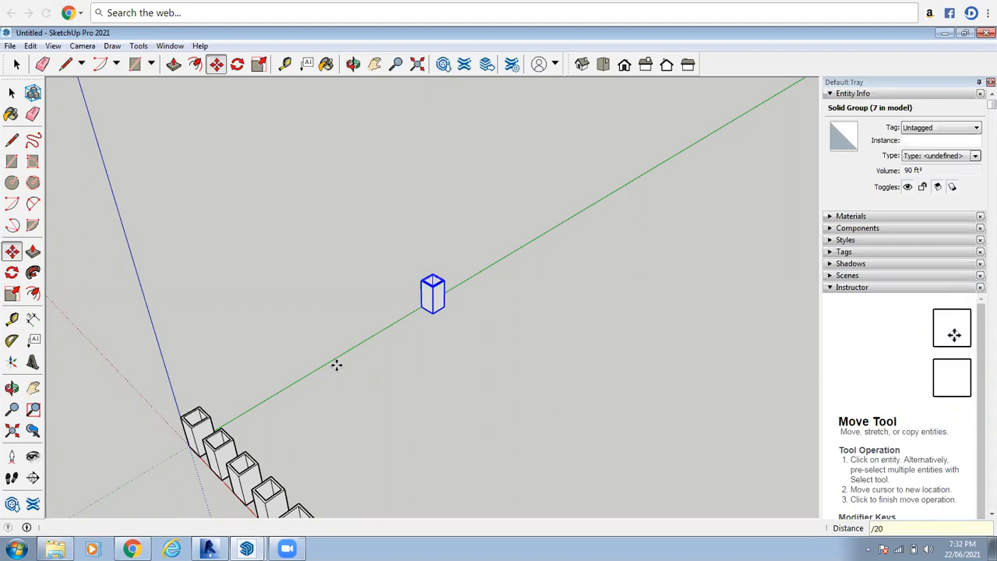
pyautogui.press('Return')
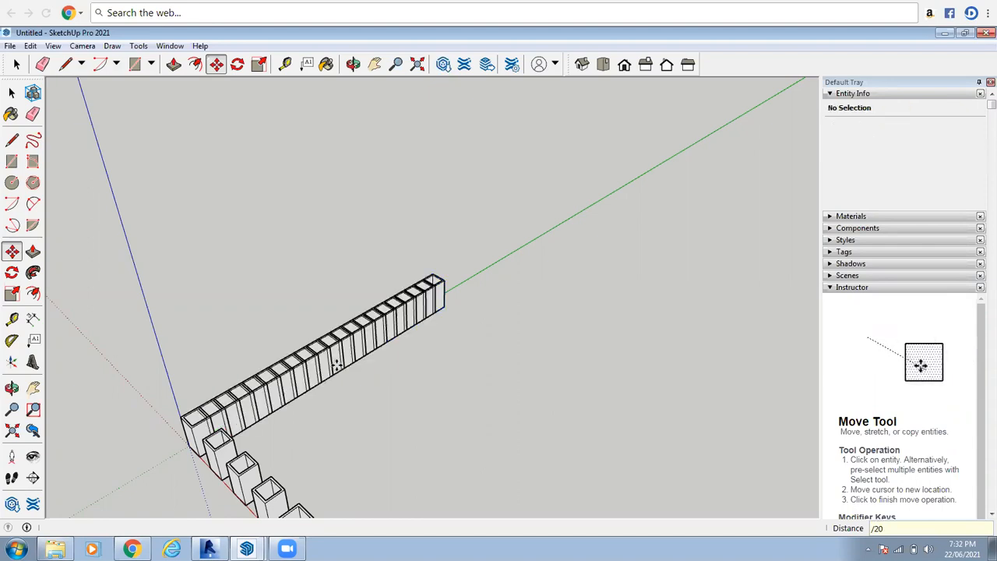
pyautogui.hotkey('ctrl', 'z')
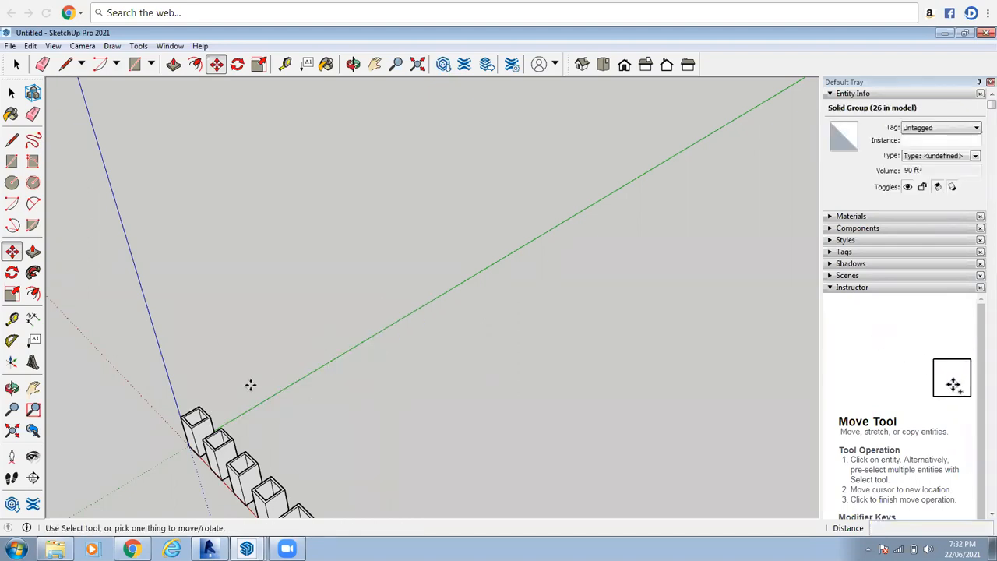
# - Copy the hollow box at the origin 80' along the green axis and divide the distance into 5 equal intervals
pyautogui.click(16, 64)
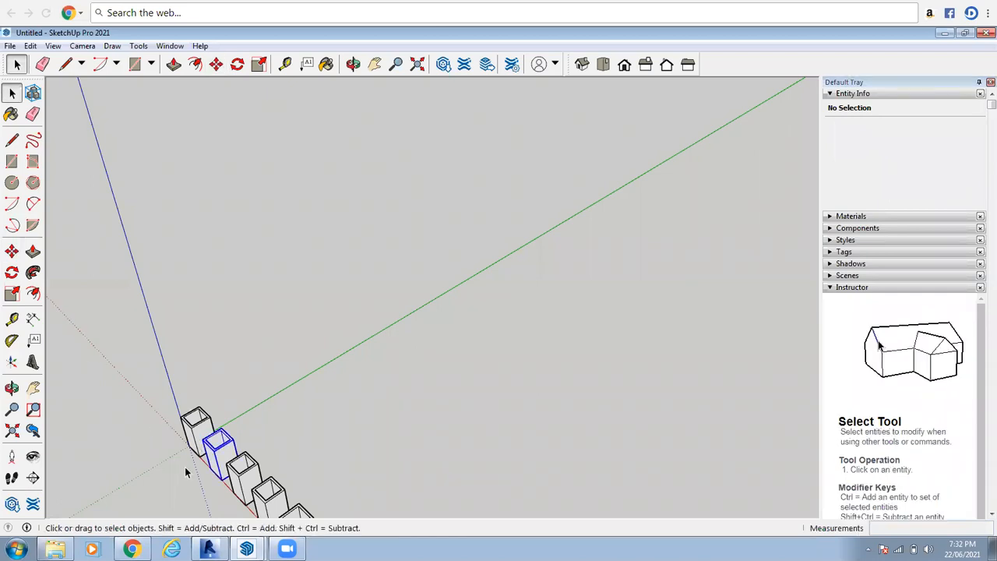
pyautogui.click(195, 425)
pyautogui.click(12, 251)
pyautogui.click(187, 451)
pyautogui.press('ctrl')
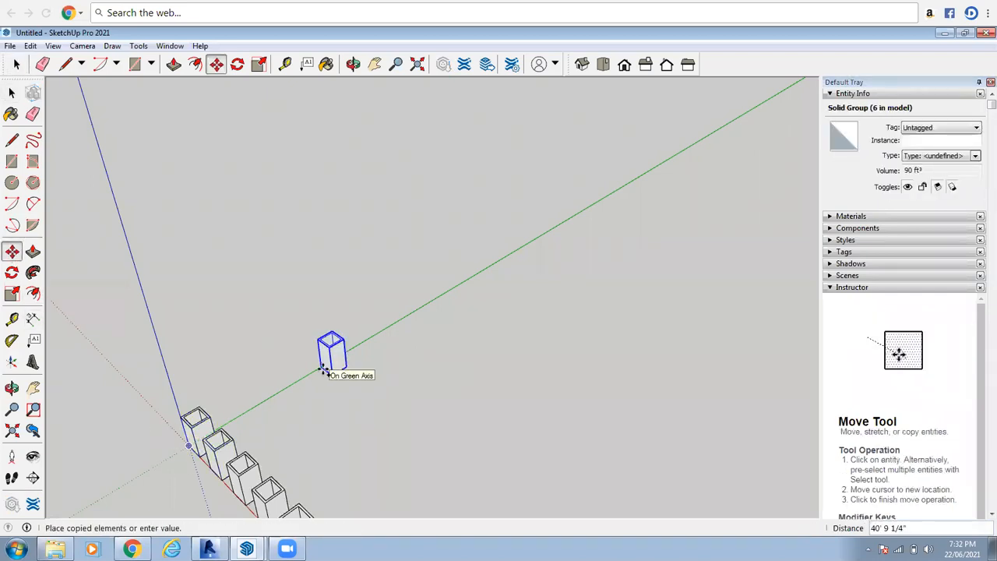
pyautogui.write('80')
pyautogui.press('Return')
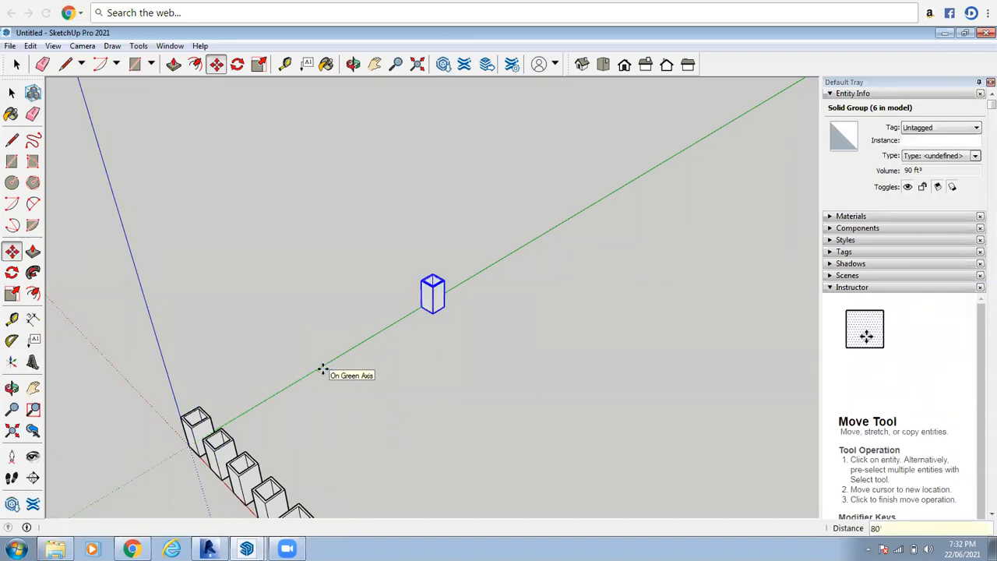
pyautogui.write('/')
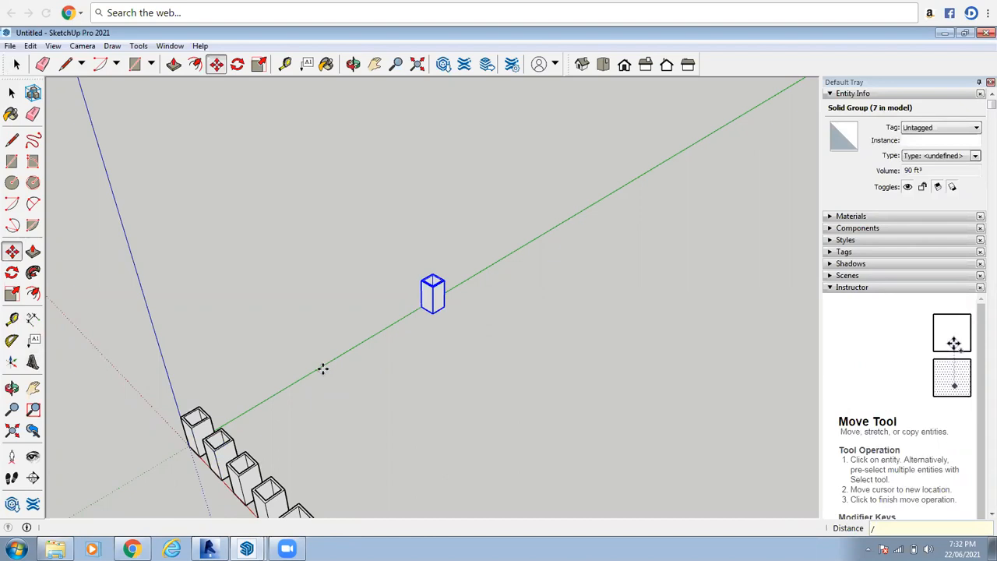
pyautogui.write('5')
pyautogui.press('Return')
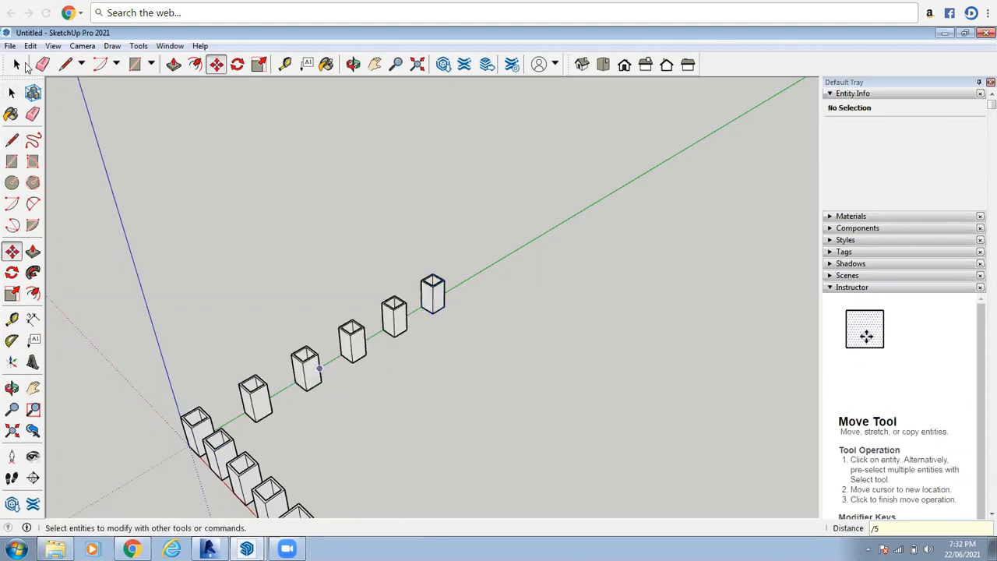
# - Examine the spacing of the hollow boxes along the red and green axes from several angles
pyautogui.click(18, 65)
pyautogui.click(353, 64)
pyautogui.moveTo(483, 411); pyautogui.dragTo(330, 358)
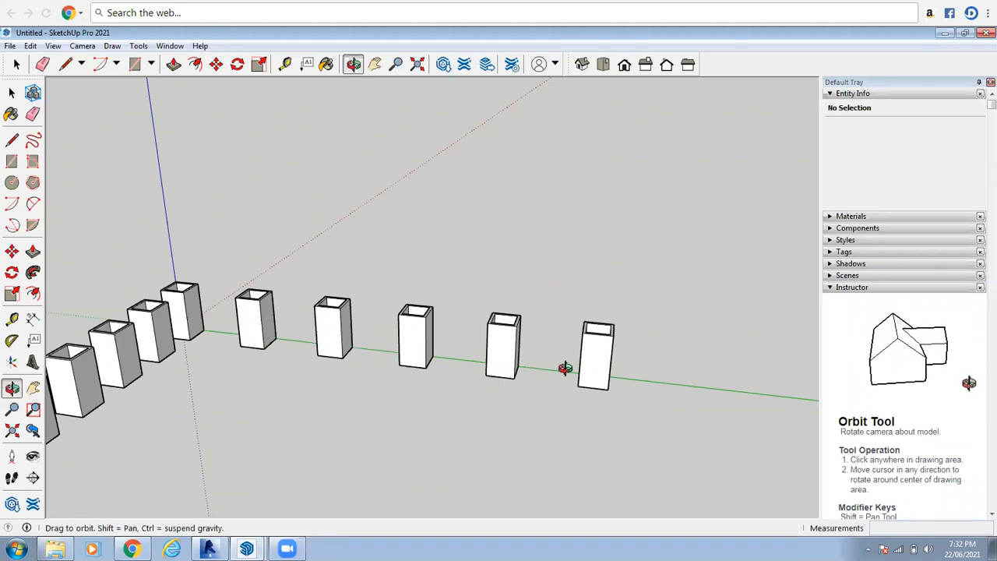
pyautogui.moveTo(470, 263); pyautogui.dragTo(281, 367)
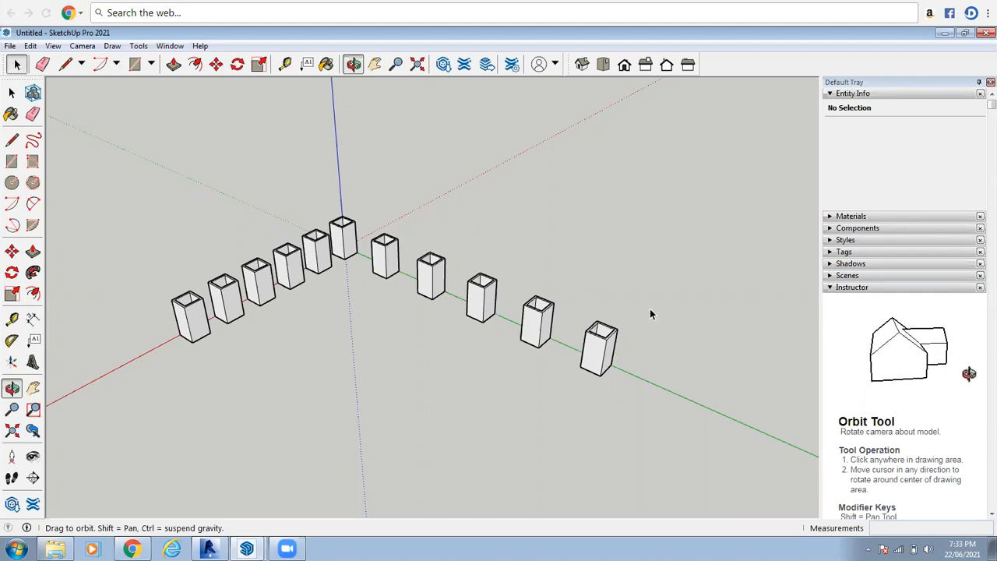
pyautogui.press('space')
pyautogui.scroll(-3, 650, 307)
pyautogui.scroll(2, 611, 226)
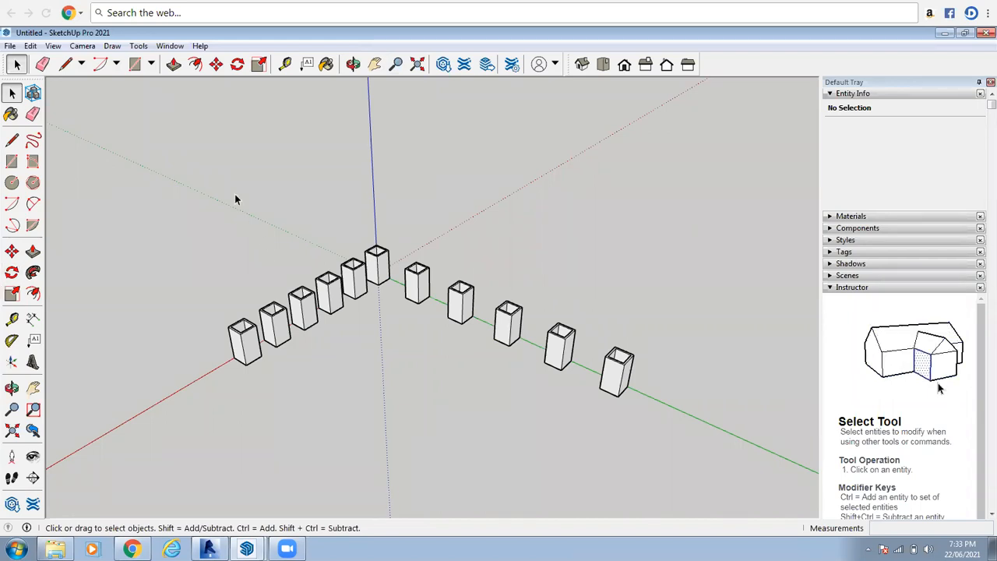
# - Delete the five hollow box copies along the red axis, keeping the box at the origin
pyautogui.click(354, 64)
pyautogui.moveTo(332, 265); pyautogui.dragTo(821, 438)
pyautogui.moveTo(473, 394); pyautogui.dragTo(459, 285)
pyautogui.press('space')
pyautogui.scroll(2, 592, 390)
pyautogui.moveTo(622, 337); pyautogui.dragTo(415, 416)
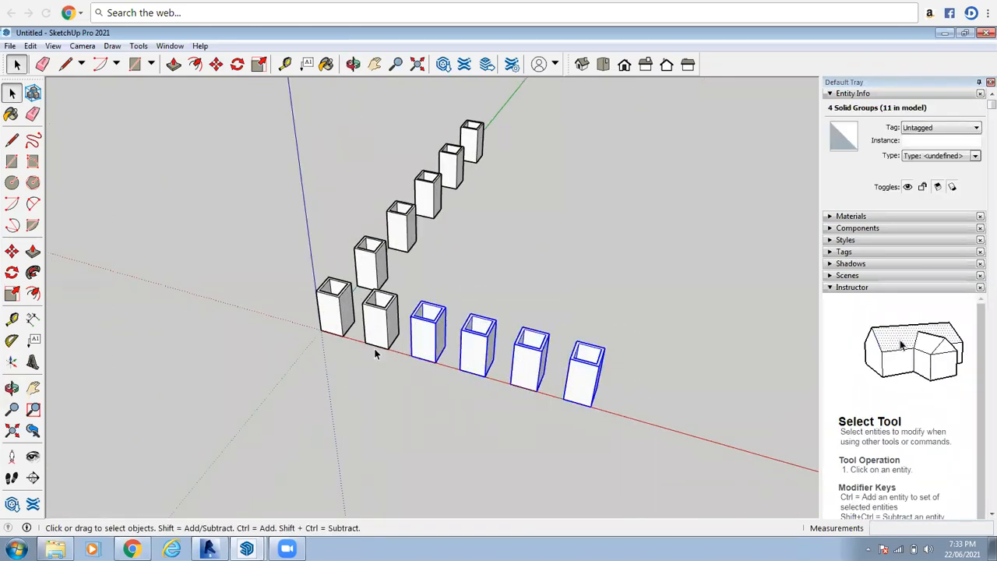
pyautogui.press('Delete')
# - Copy the hollow box at the origin 10' along the red axis from its bottom corner
pyautogui.scroll(2, 363, 327)
pyautogui.click(329, 301)
pyautogui.scroll(2, 356, 340)
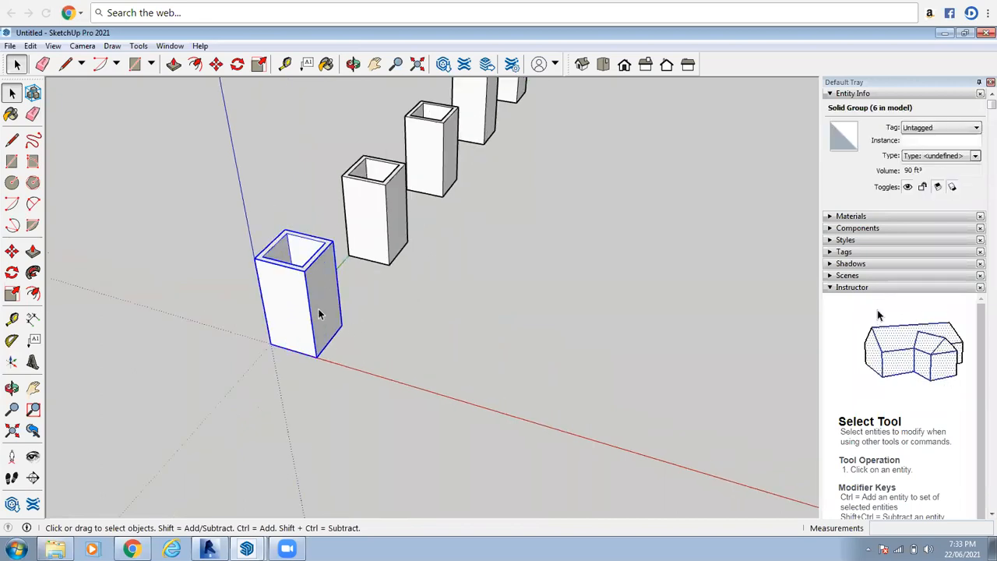
pyautogui.scroll(1, 318, 314)
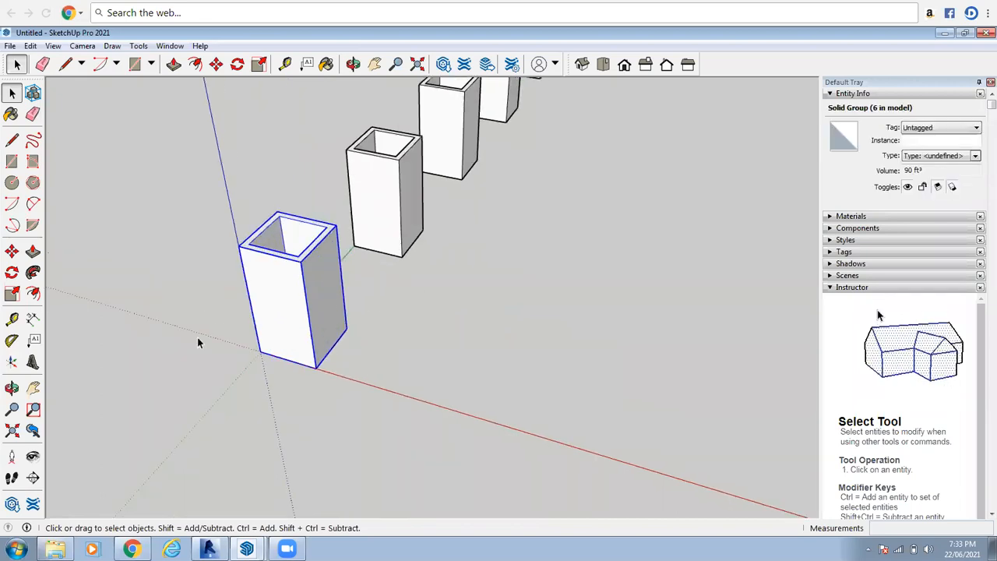
pyautogui.click(12, 251)
pyautogui.scroll(1, 273, 360)
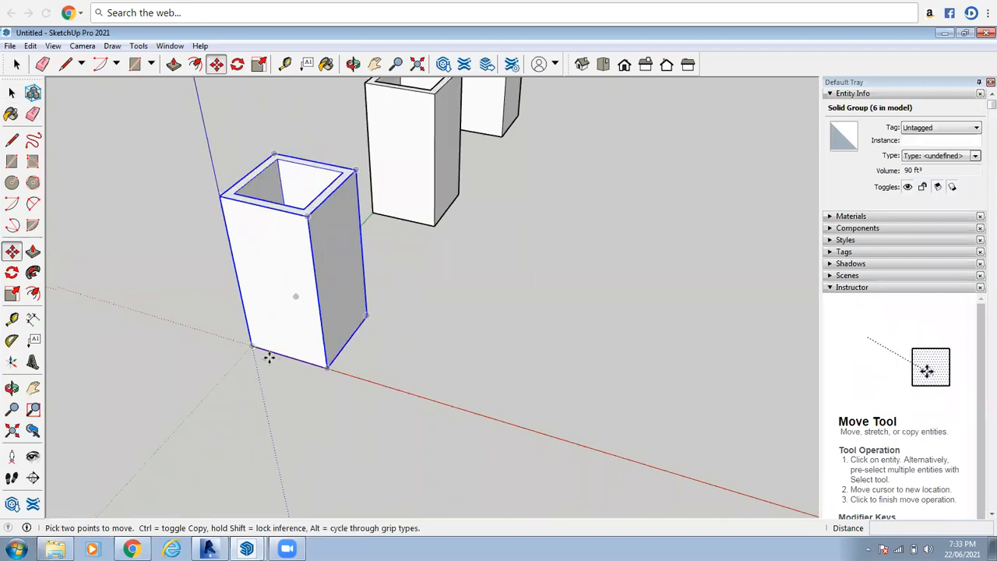
pyautogui.click(386, 377)
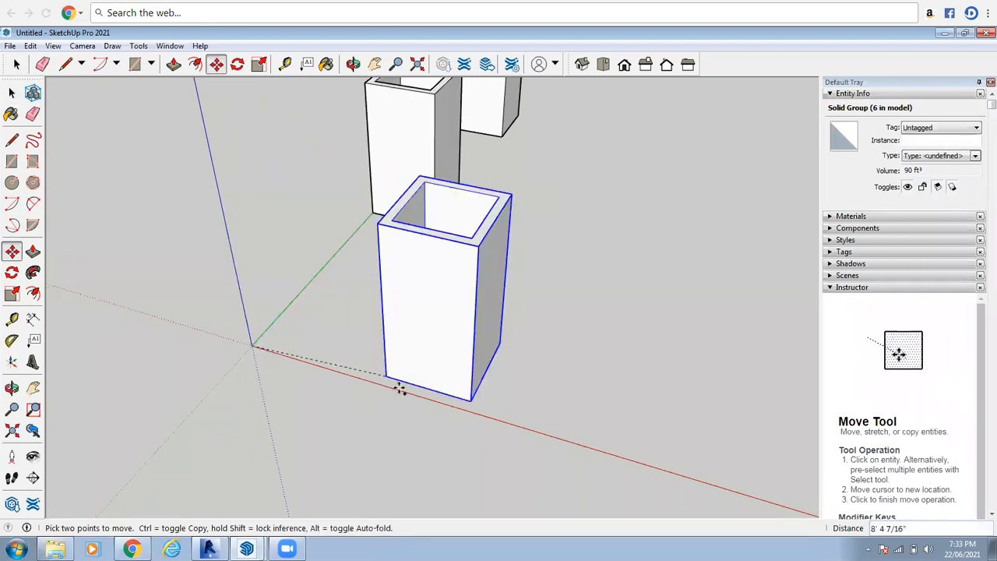
pyautogui.press('ctrl')
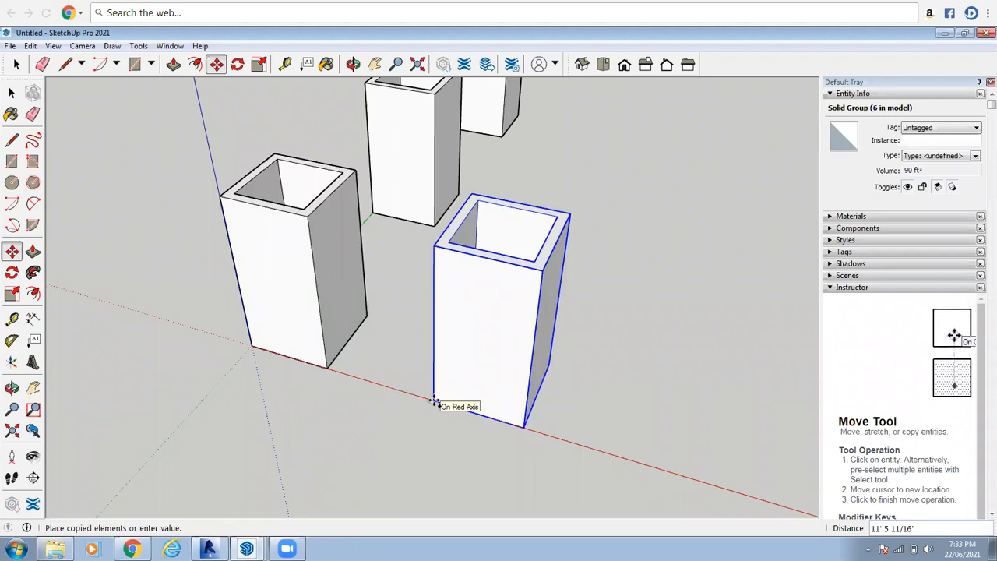
pyautogui.write("10'")
pyautogui.press('Return')
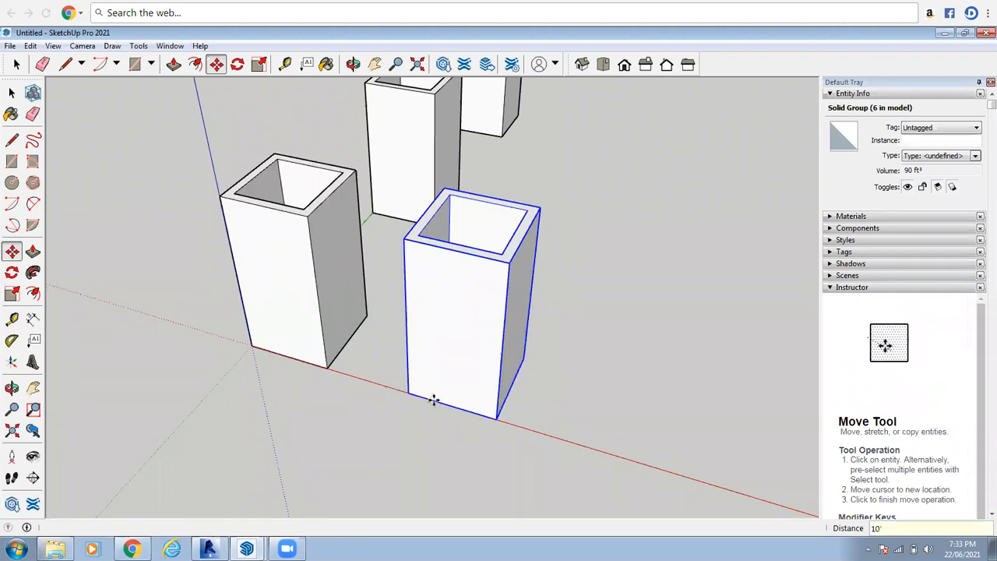
# - Multiply the new red-axis copy into an external array of x5 at the same spacing
pyautogui.write('x')
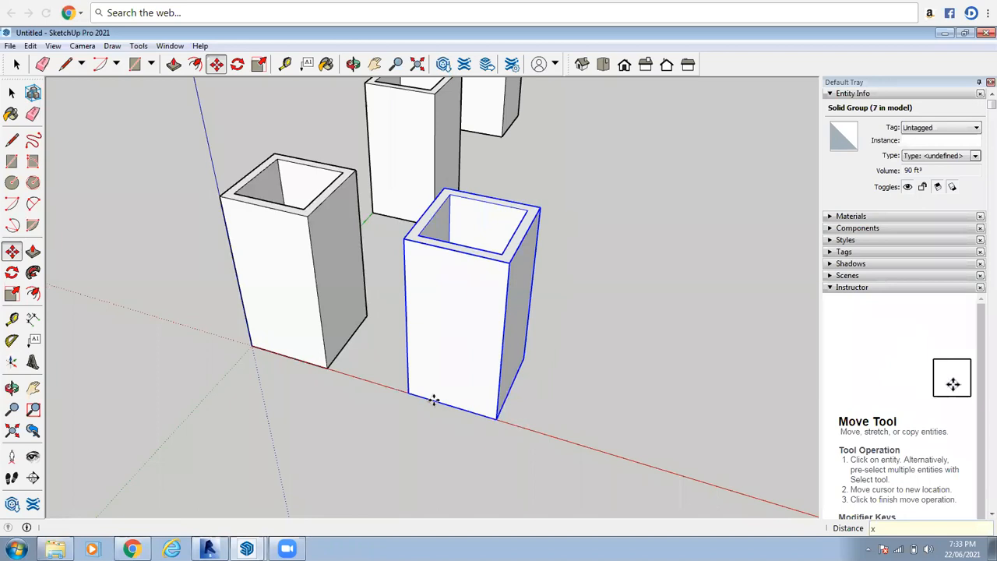
pyautogui.write('5')
pyautogui.press('Return')
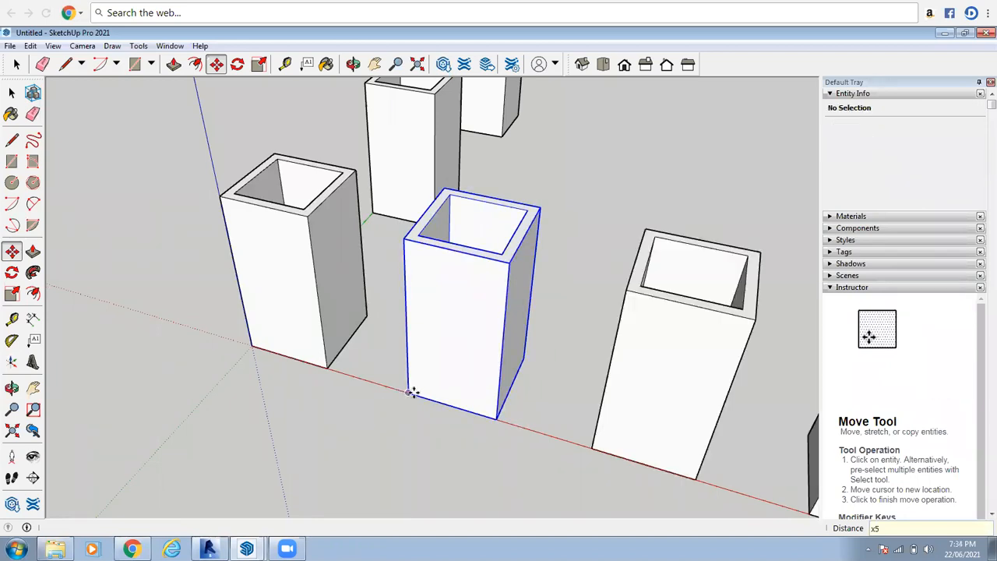
pyautogui.scroll(-6, 421, 393)
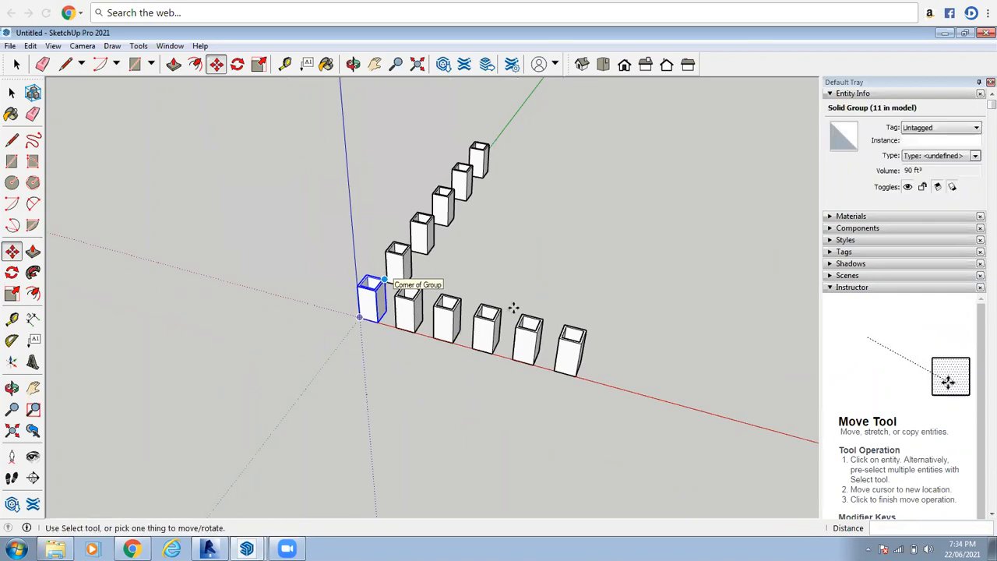
pyautogui.scroll(1, 515, 304)
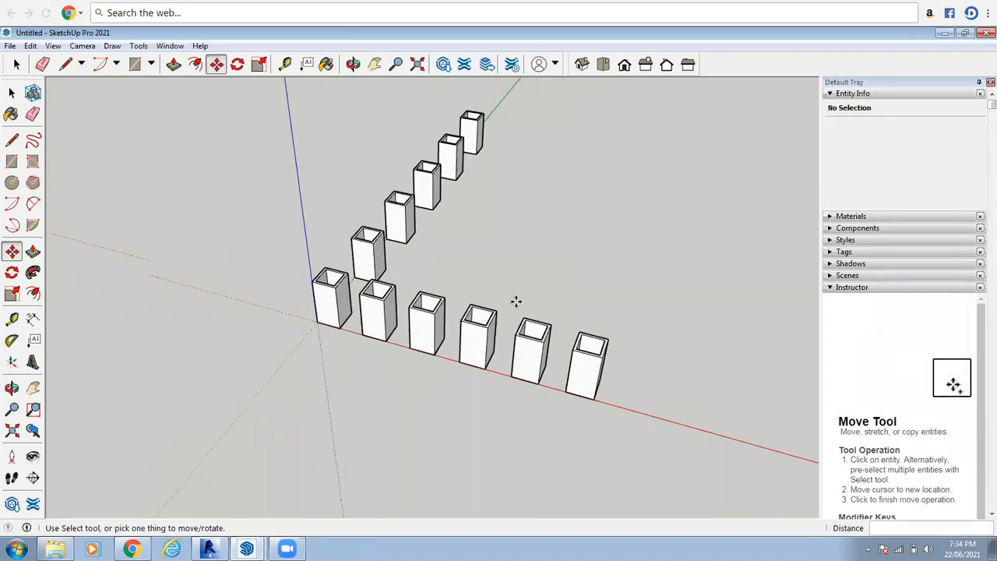
pyautogui.scroll(1, 516, 301)
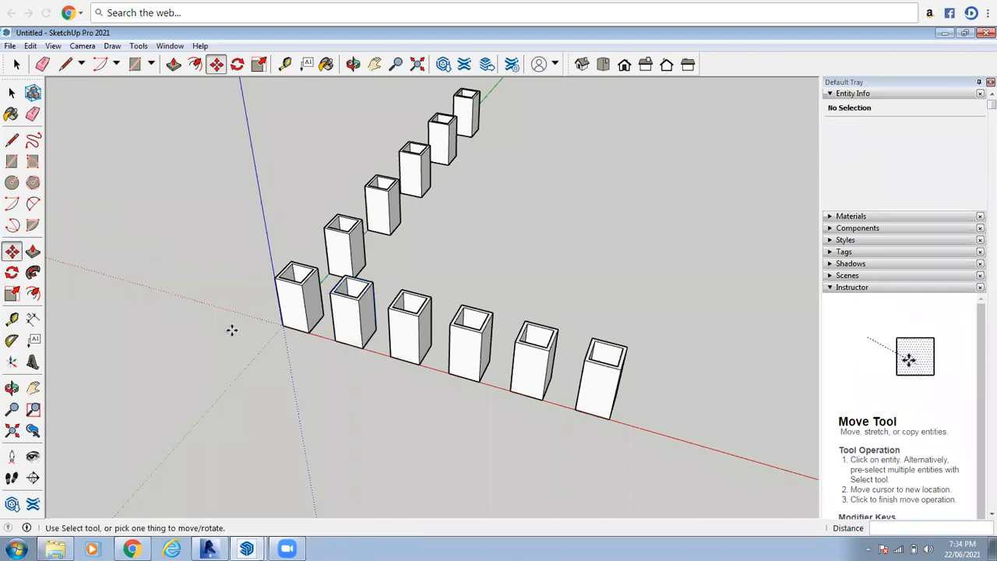
# - Delete the five hollow box copies along the green axis and the outer three copies along the red axis
pyautogui.click(16, 64)
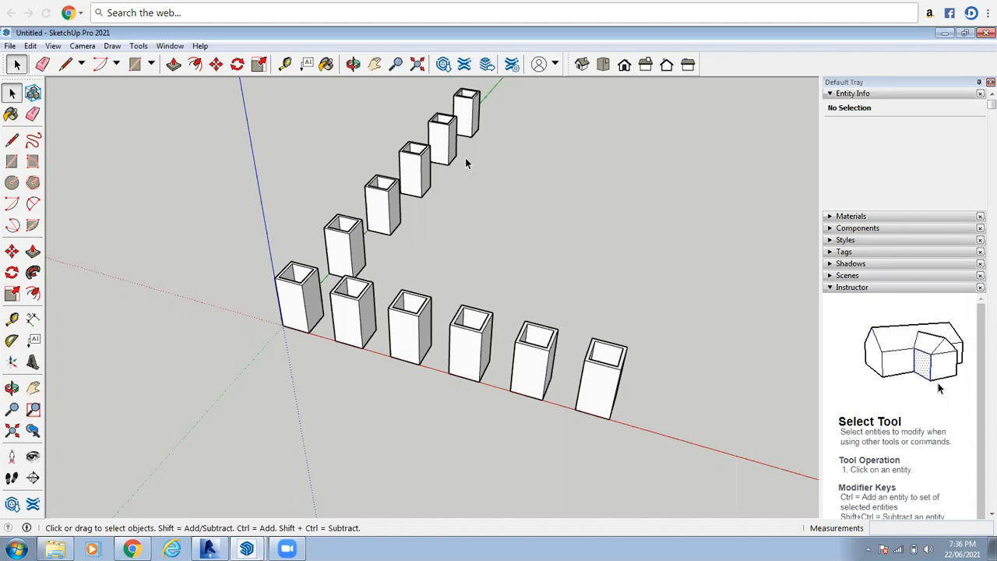
pyautogui.scroll(-4, 489, 331)
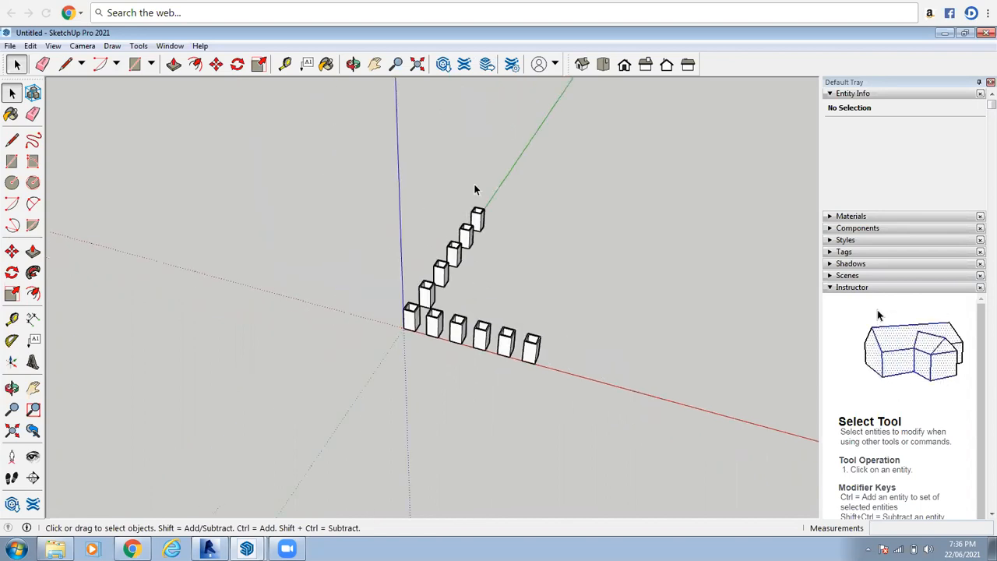
pyautogui.scroll(1, 474, 189)
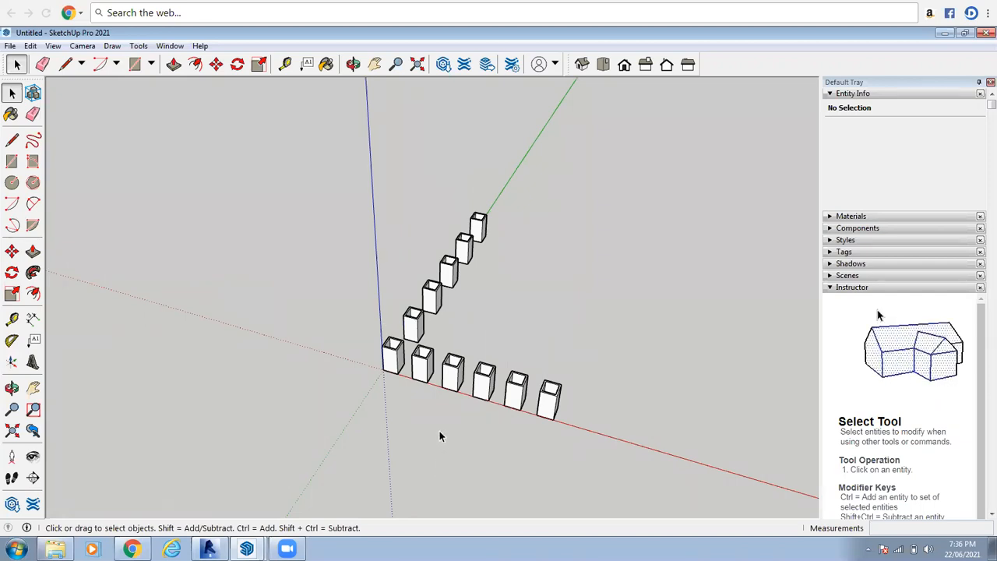
pyautogui.scroll(2, 445, 413)
pyautogui.scroll(2, 570, 284)
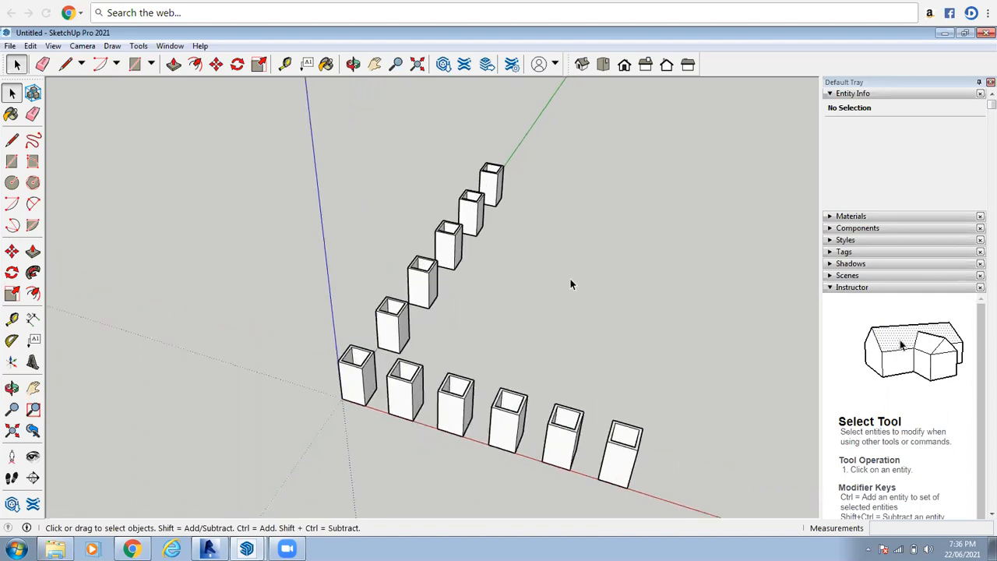
pyautogui.scroll(1, 570, 285)
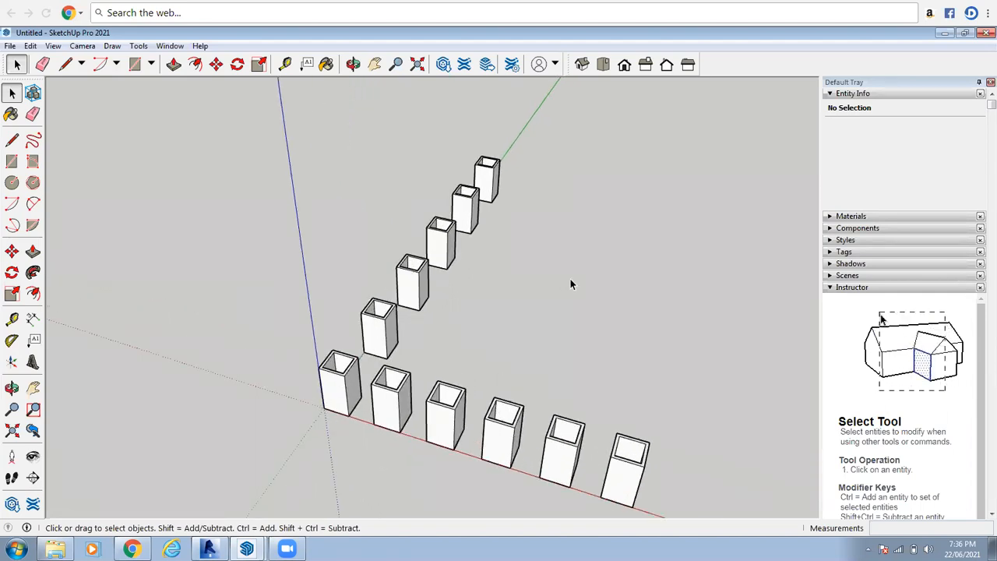
pyautogui.moveTo(571, 280); pyautogui.dragTo(389, 149)
pyautogui.press('Delete')
pyautogui.moveTo(419, 322); pyautogui.dragTo(377, 295)
pyautogui.press('Delete')
pyautogui.moveTo(694, 335); pyautogui.dragTo(502, 467)
pyautogui.press('Delete')
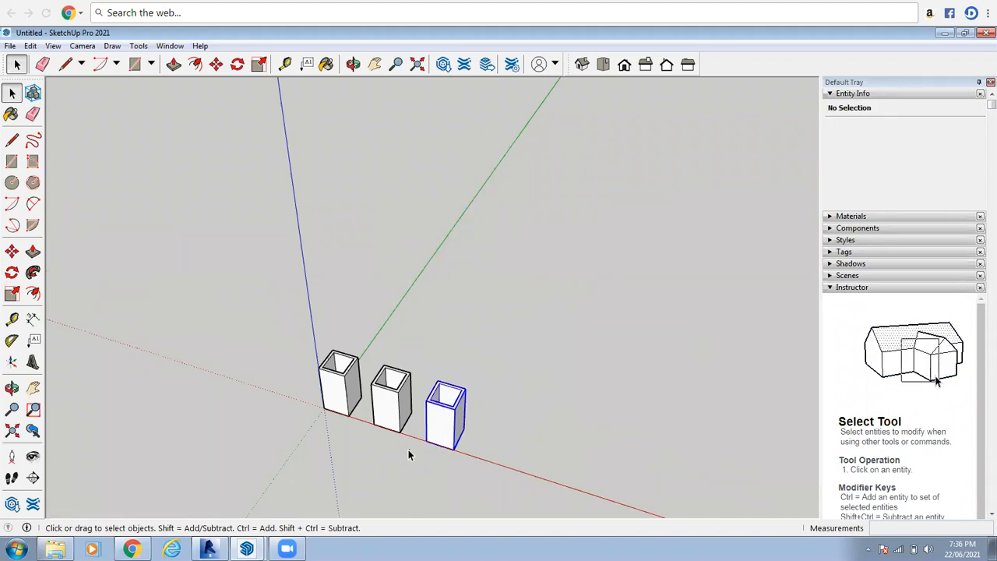
# - Try removing the remaining two box copies along the red axis, keeping only the box at the origin
pyautogui.moveTo(395, 427); pyautogui.dragTo(395, 427)
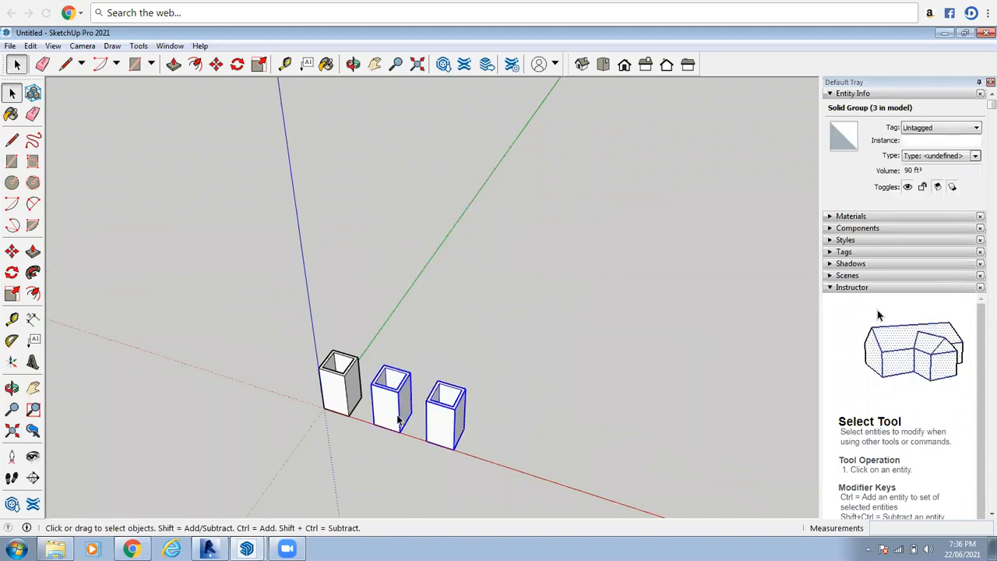
pyautogui.press('Delete')
pyautogui.scroll(-2, 483, 219)
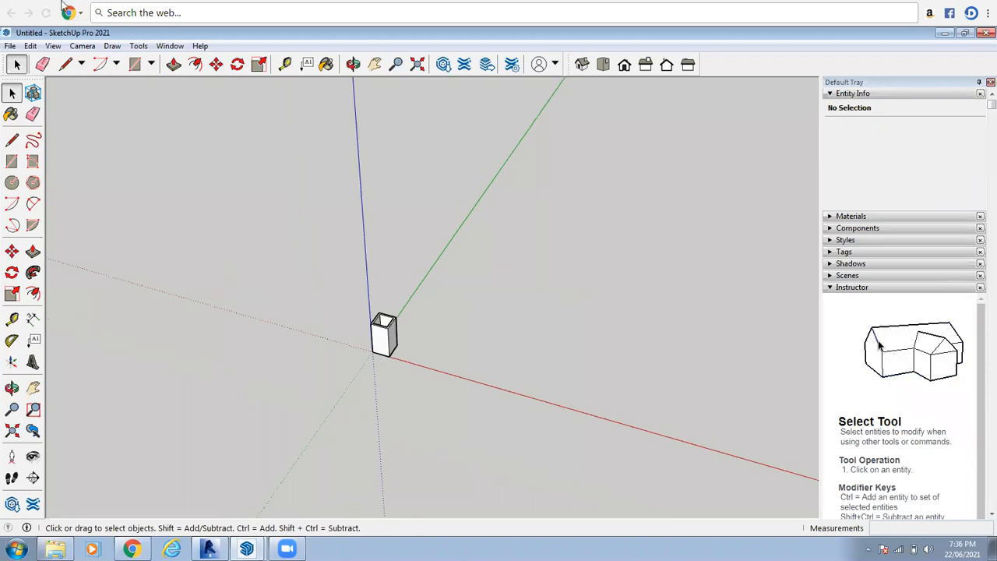
pyautogui.hotkey('ctrl', 'z')
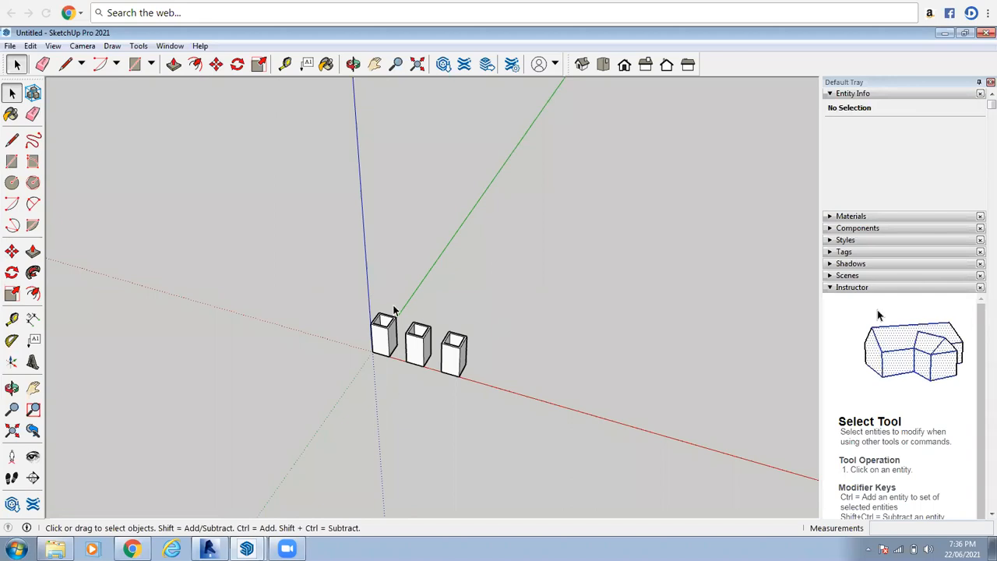
pyautogui.scroll(3, 394, 311)
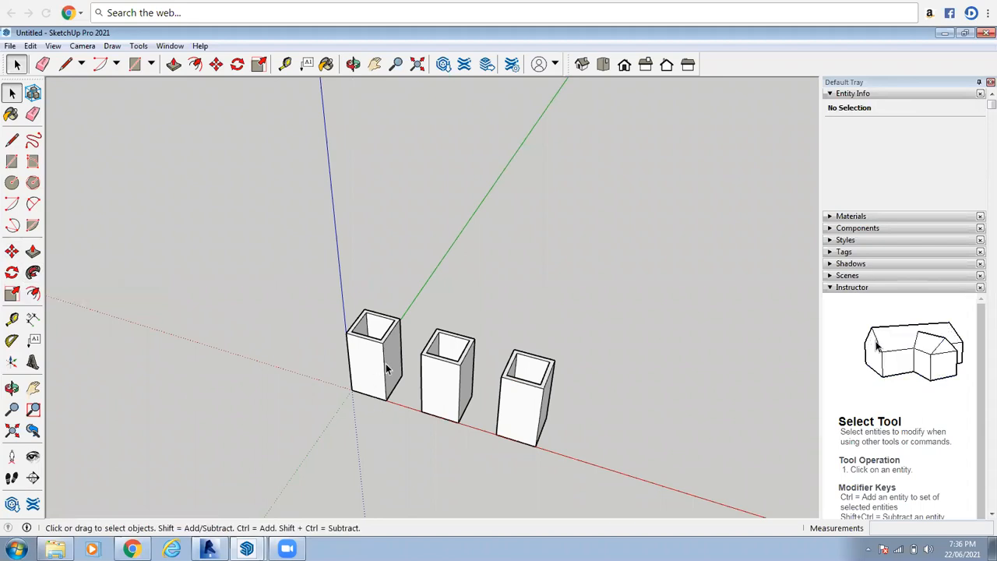
pyautogui.scroll(3, 386, 363)
pyautogui.moveTo(409, 309); pyautogui.dragTo(383, 382, button='middle')
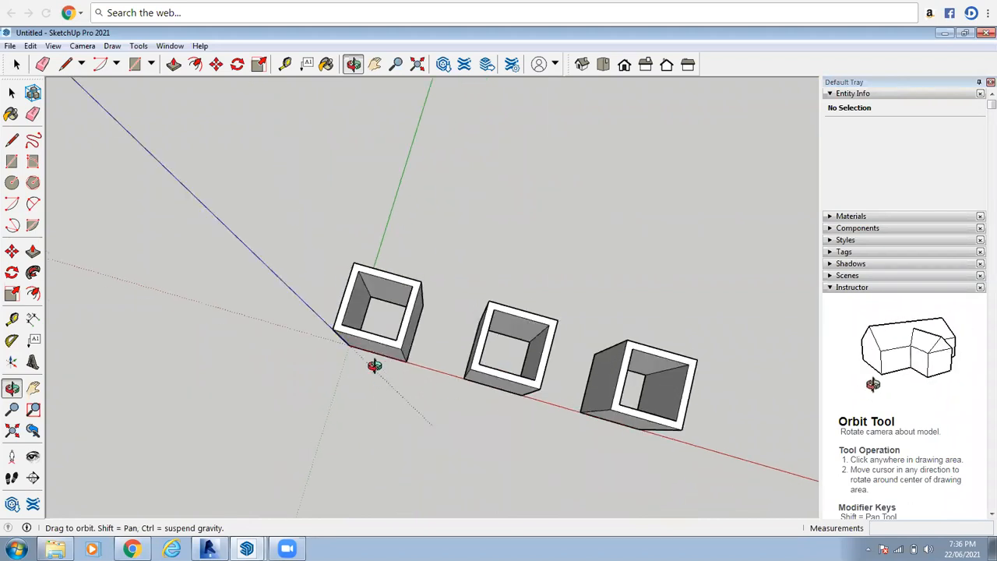
pyautogui.moveTo(375, 365); pyautogui.dragTo(346, 278, button='middle')
pyautogui.rightClick(353, 284)
pyautogui.click(374, 289)
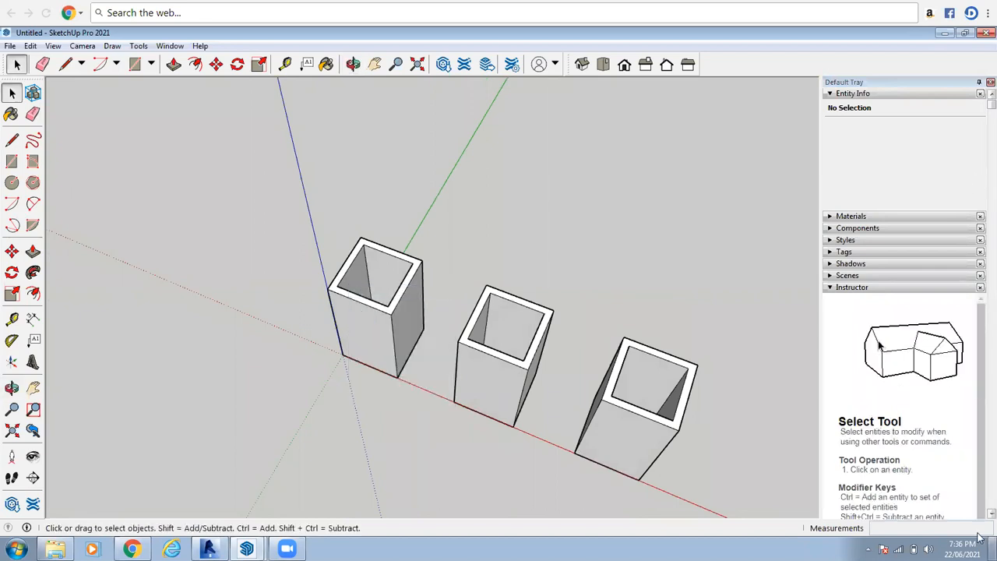
pyautogui.click(11, 251)
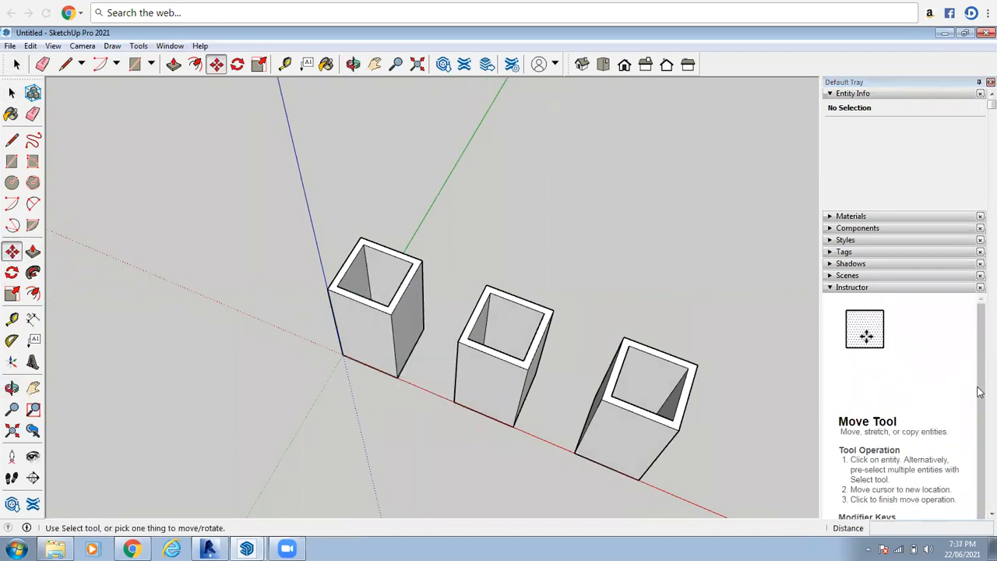
pyautogui.click(16, 66)
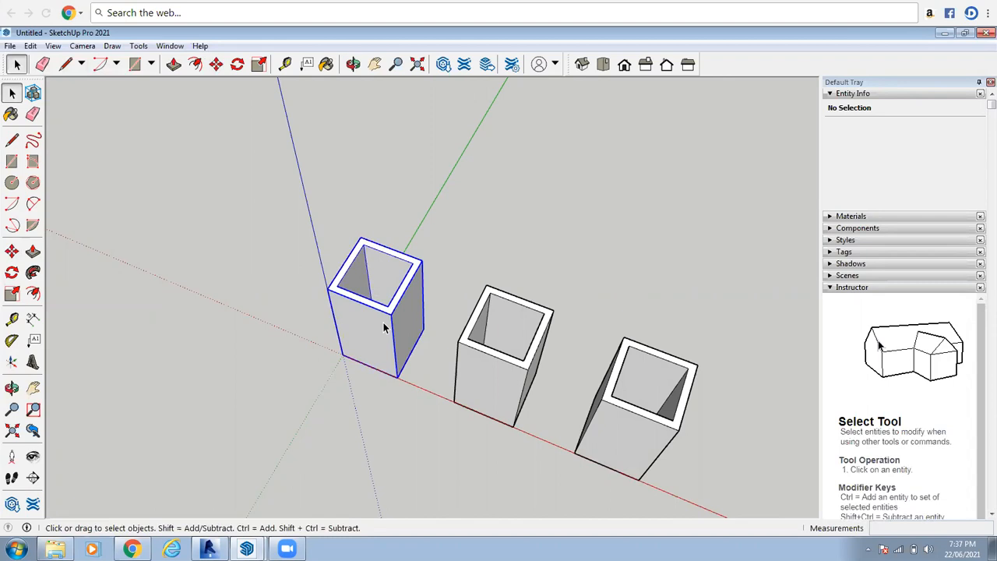
pyautogui.click(382, 327)
pyautogui.scroll(1, 379, 327)
pyautogui.click(11, 250)
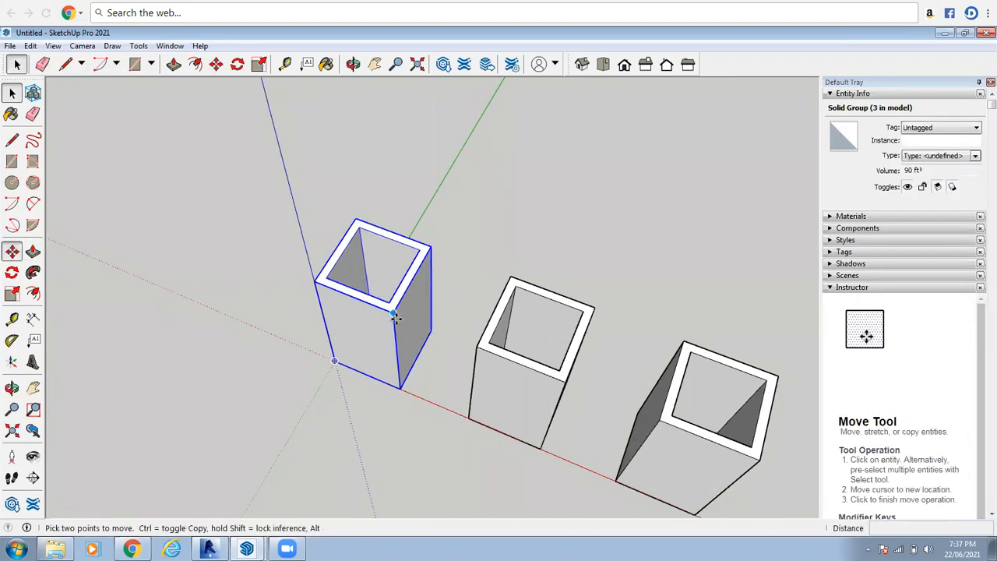
pyautogui.press('space')
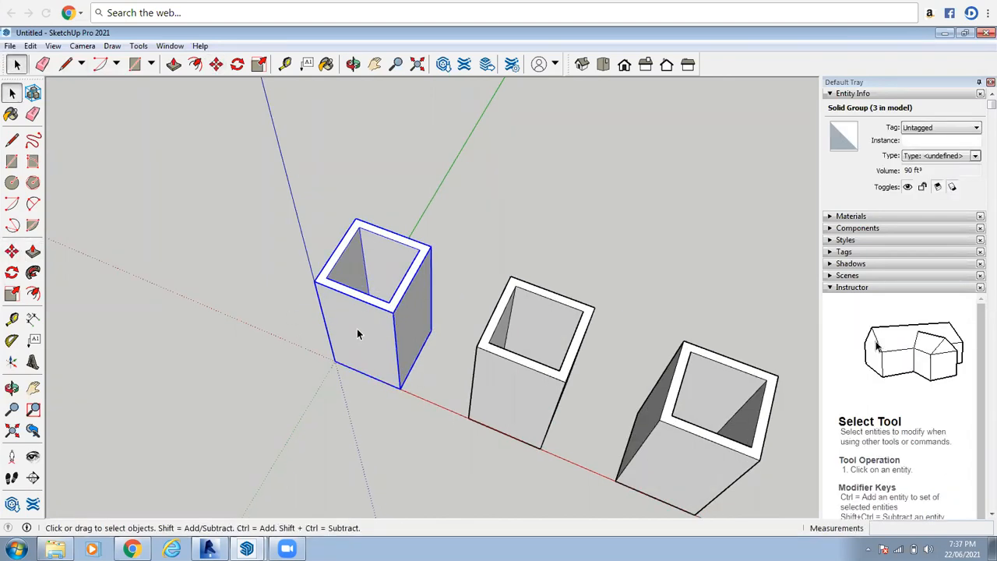
# - Try stretching the box at the origin by moving its outer side face along the red axis inside the group
pyautogui.doubleClick(360, 336)
pyautogui.scroll(2, 434, 267)
pyautogui.scroll(2, 433, 262)
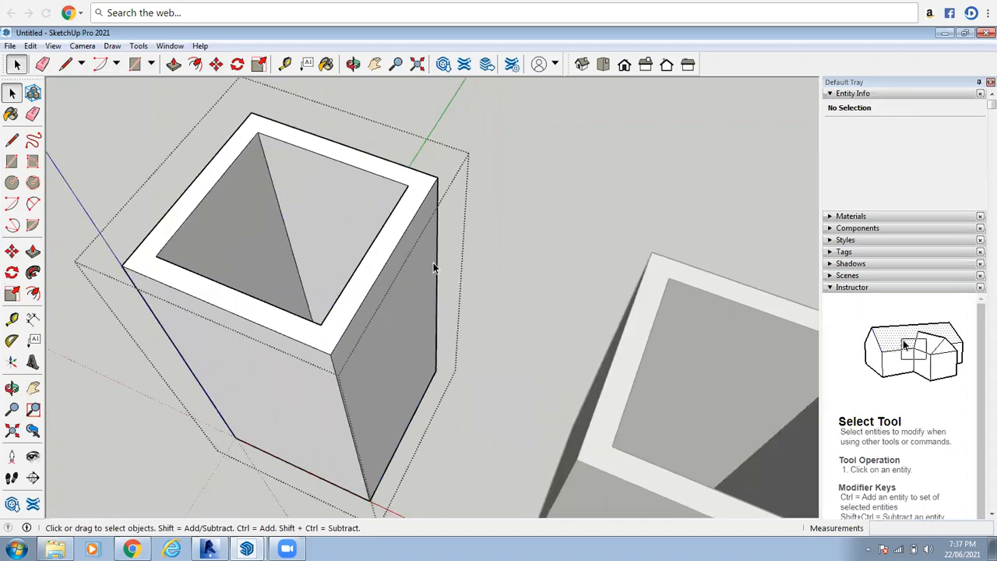
pyautogui.scroll(-3, 379, 274)
pyautogui.scroll(3, 379, 273)
pyautogui.scroll(-1, 380, 274)
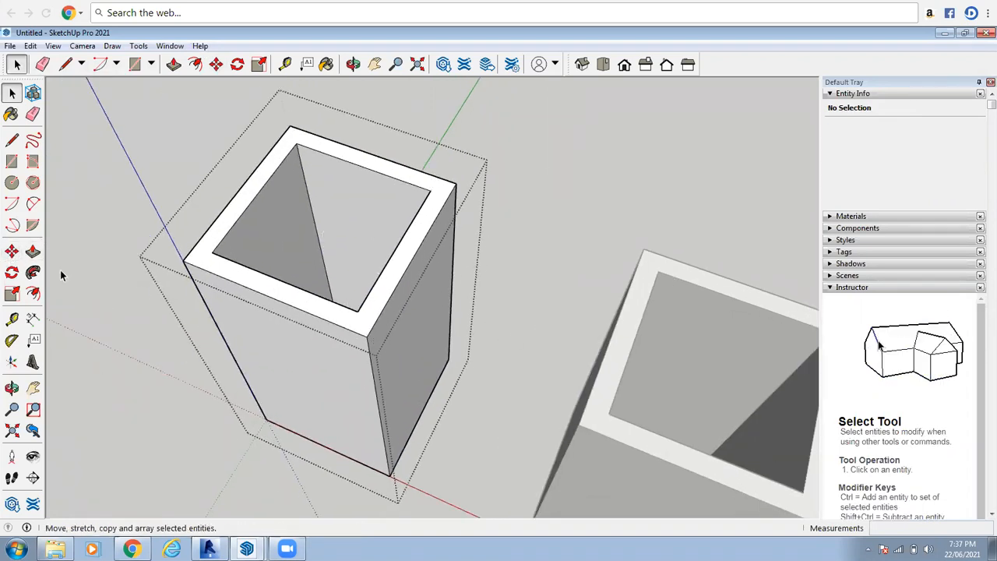
pyautogui.click(12, 251)
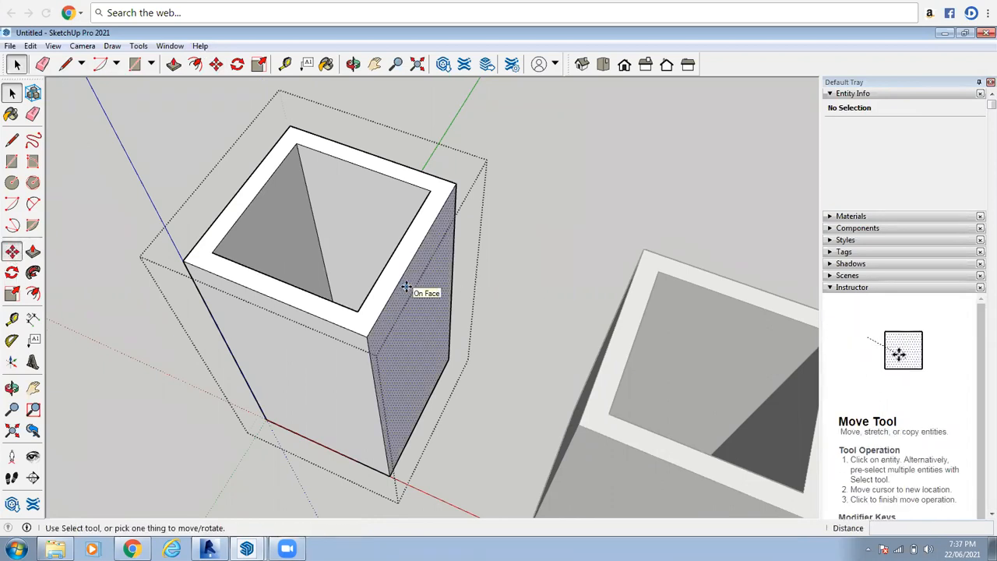
pyautogui.click(413, 286)
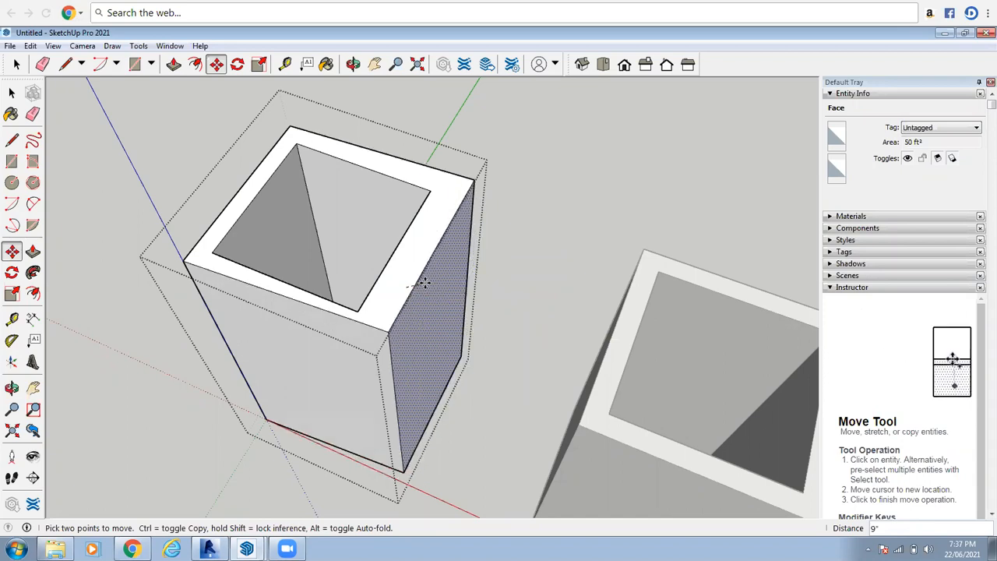
pyautogui.press('Escape')
pyautogui.click(14, 63)
pyautogui.click(80, 171)
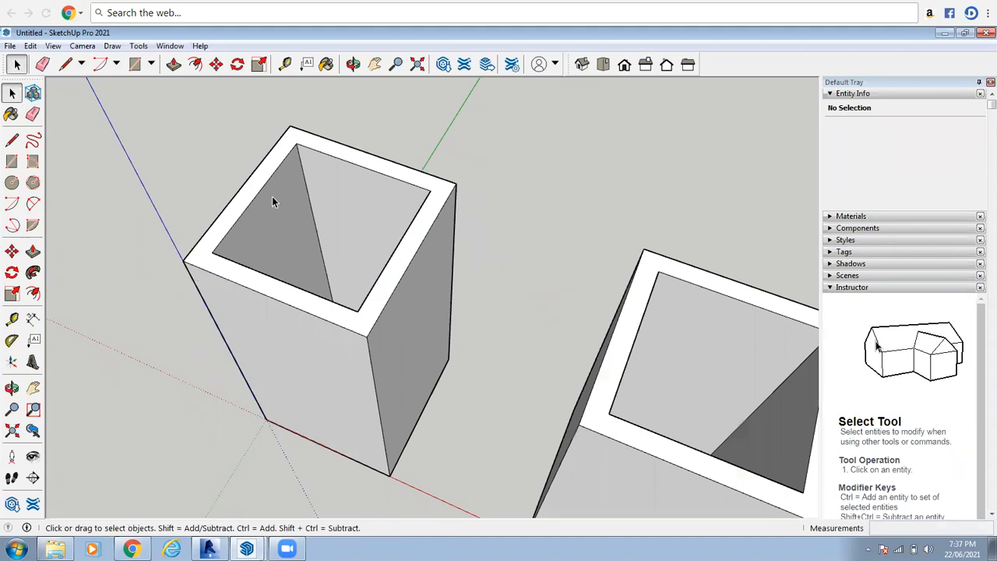
# - Try rotating the box at the origin around the green axis, pivoting on its bottom corner
pyautogui.scroll(-5, 273, 198)
pyautogui.scroll(2, 177, 241)
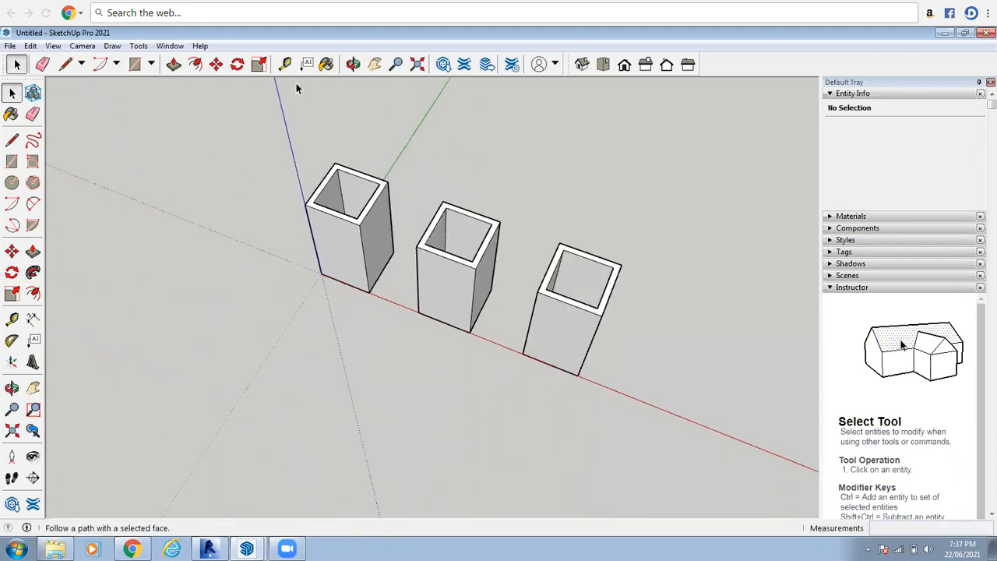
pyautogui.click(352, 65)
pyautogui.moveTo(323, 257); pyautogui.dragTo(441, 194)
pyautogui.rightClick(442, 191)
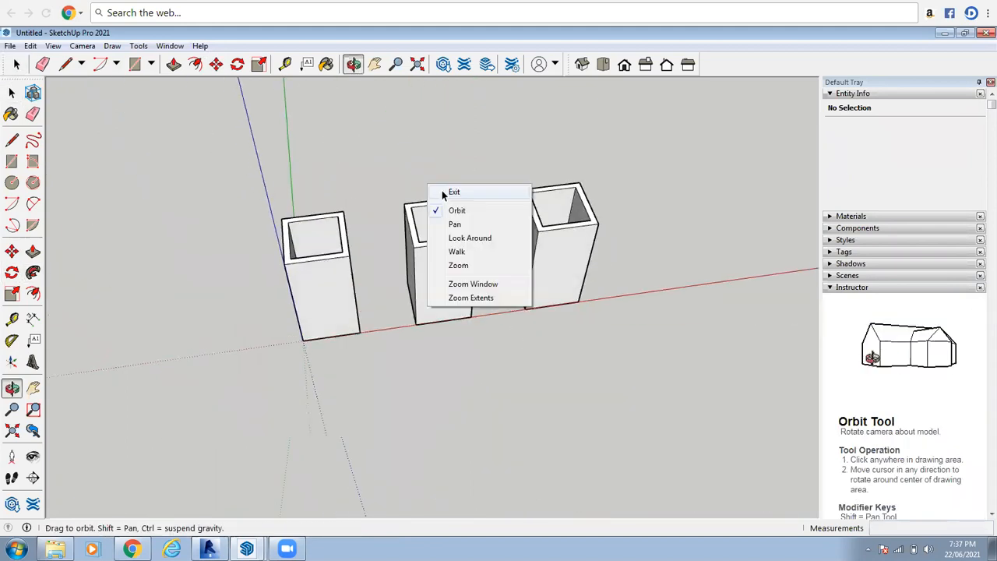
pyautogui.click(443, 192)
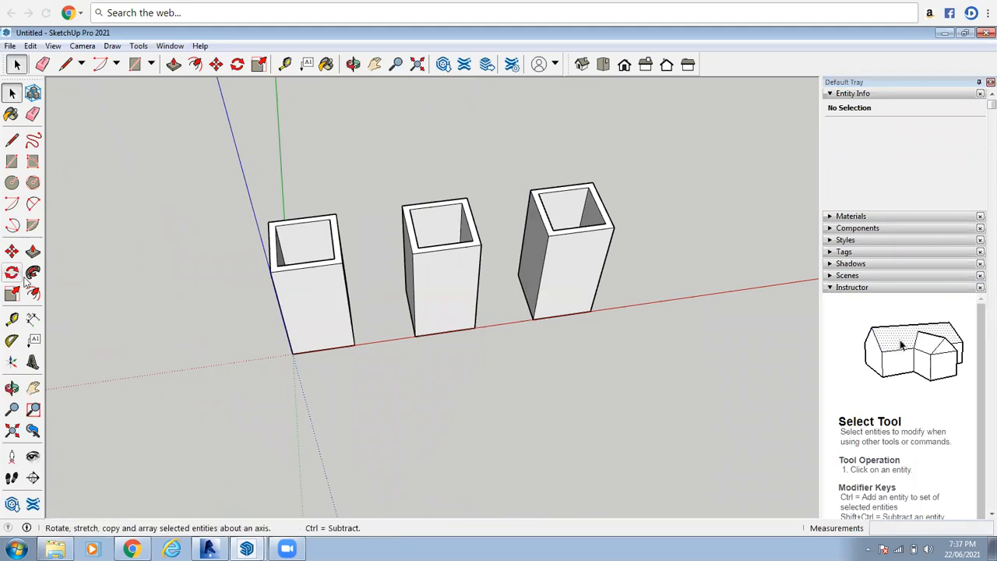
pyautogui.click(13, 274)
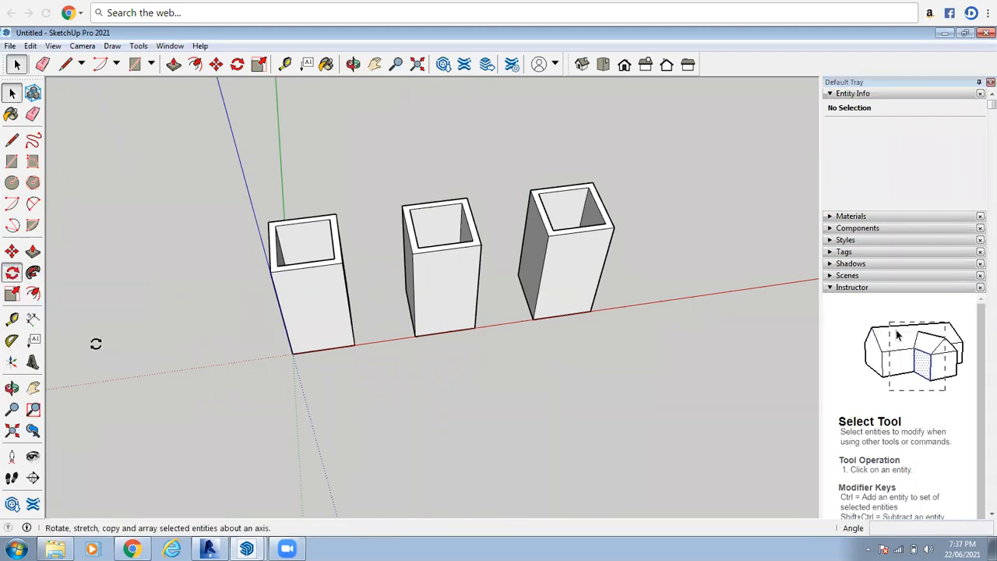
pyautogui.scroll(3, 282, 339)
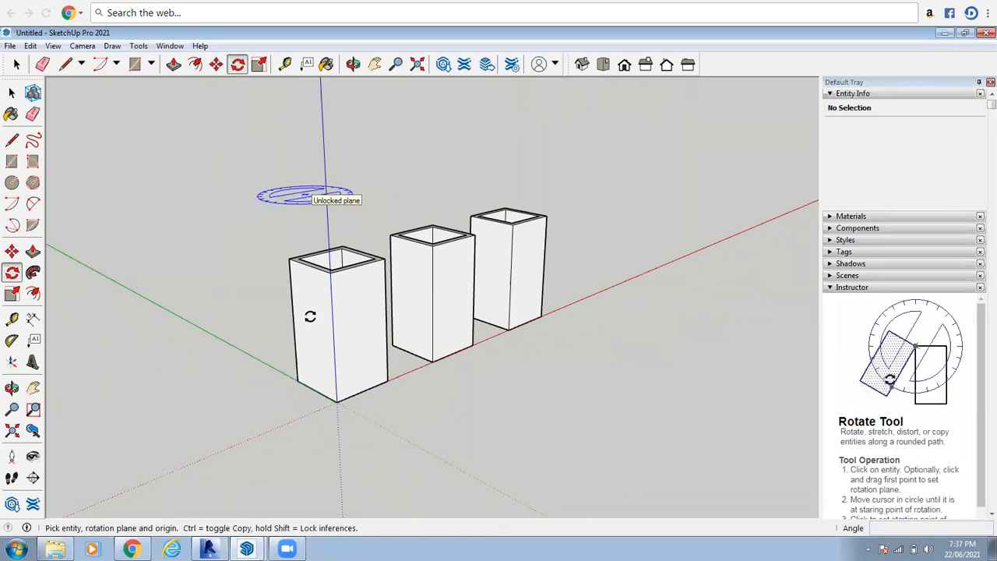
pyautogui.click(341, 401)
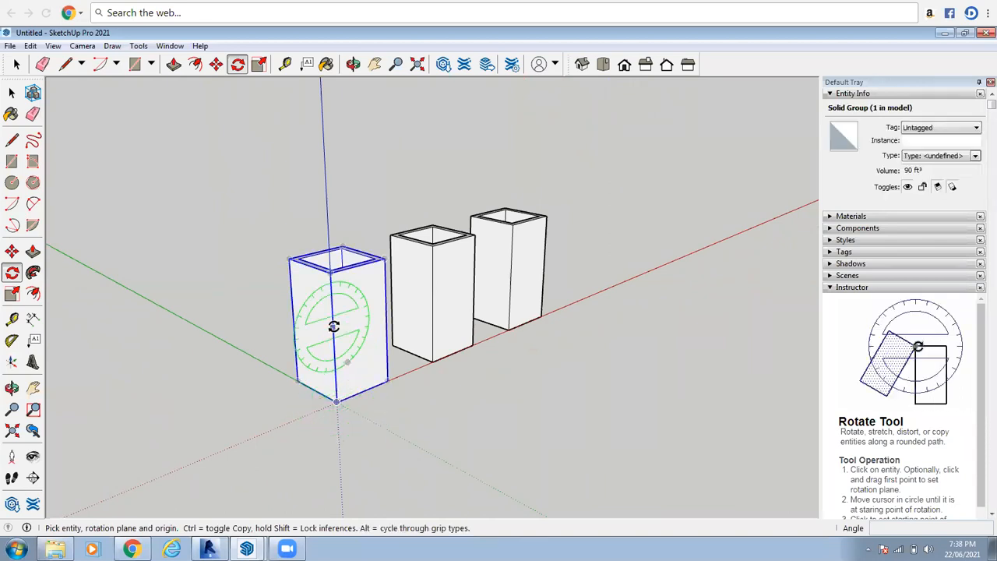
pyautogui.scroll(2, 331, 374)
pyautogui.click(338, 439)
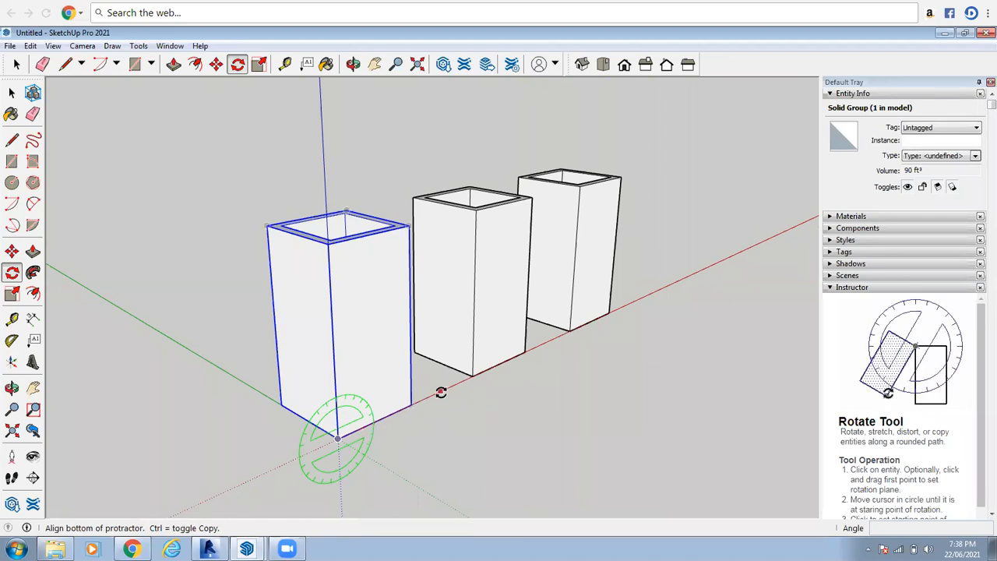
pyautogui.click(441, 392)
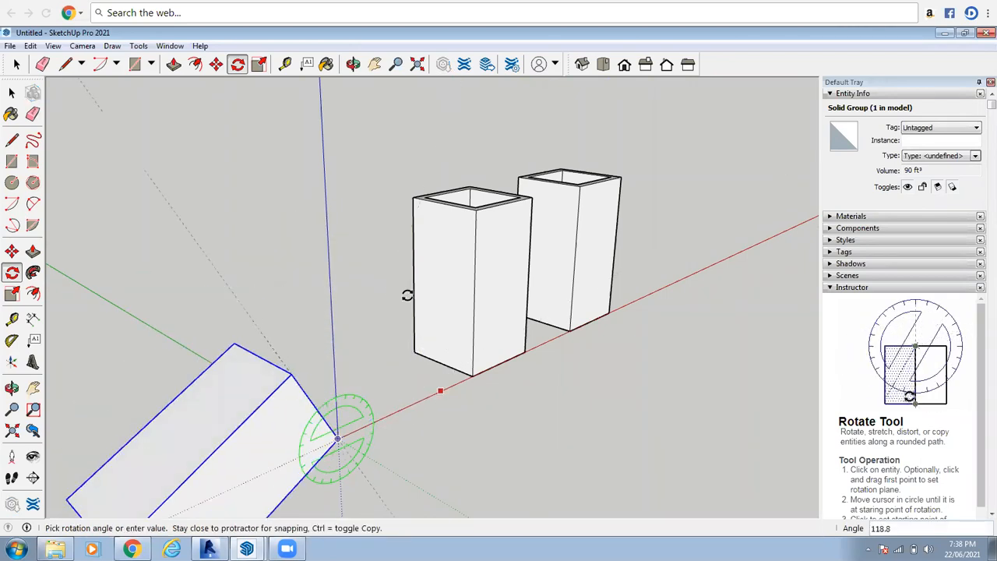
pyautogui.press('Escape')
# - Rotate a copy of the box at the origin about 31.2° around the green axis, pivoting on its bottom corner
pyautogui.scroll(6, 328, 413)
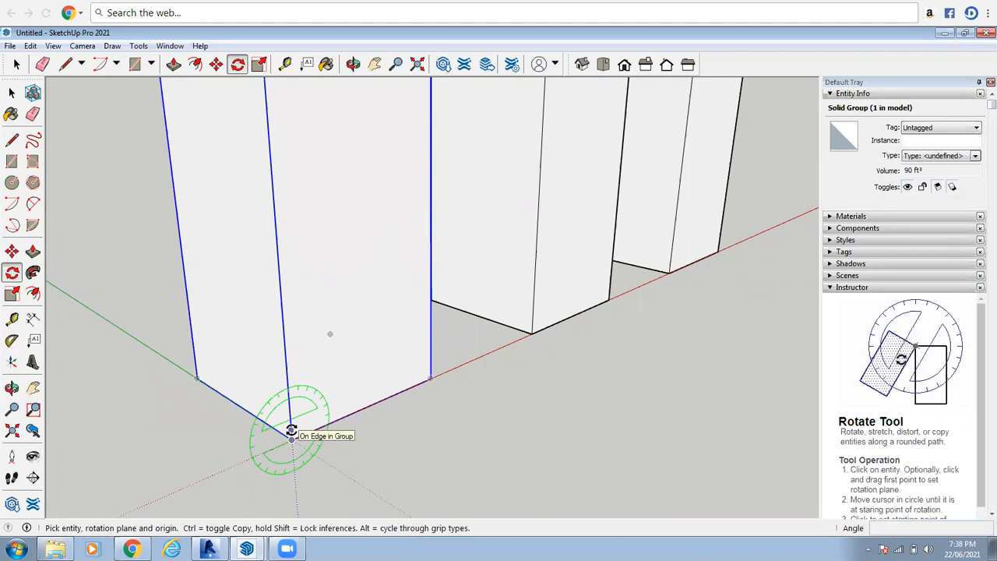
pyautogui.click(292, 436)
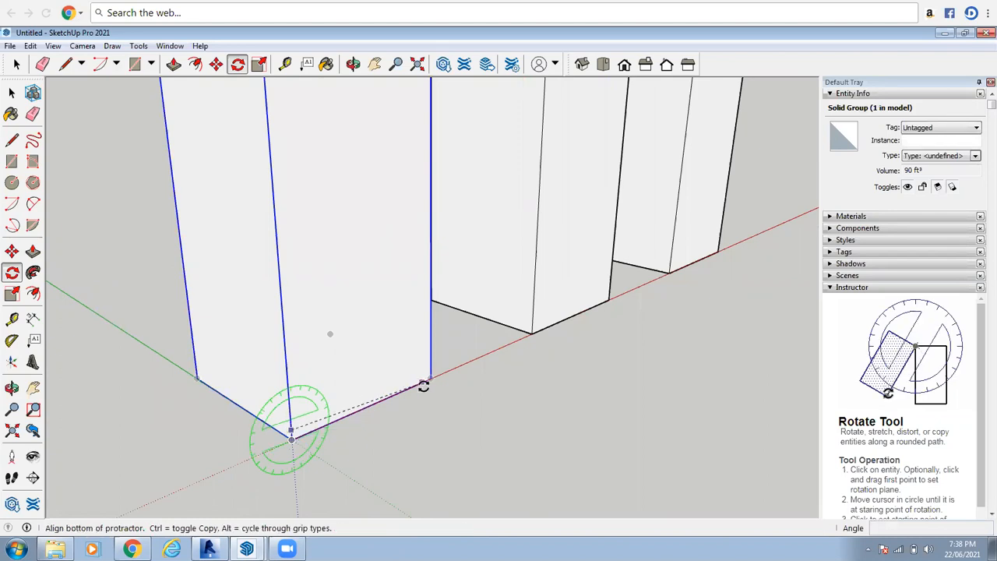
pyautogui.click(450, 341)
pyautogui.scroll(-5, 445, 268)
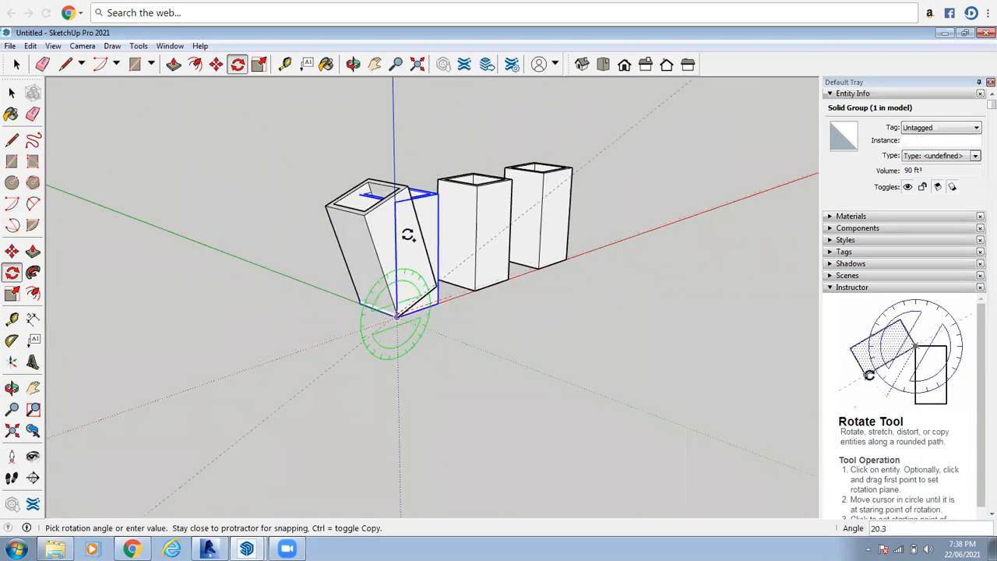
pyautogui.scroll(1, 417, 221)
pyautogui.scroll(1, 417, 219)
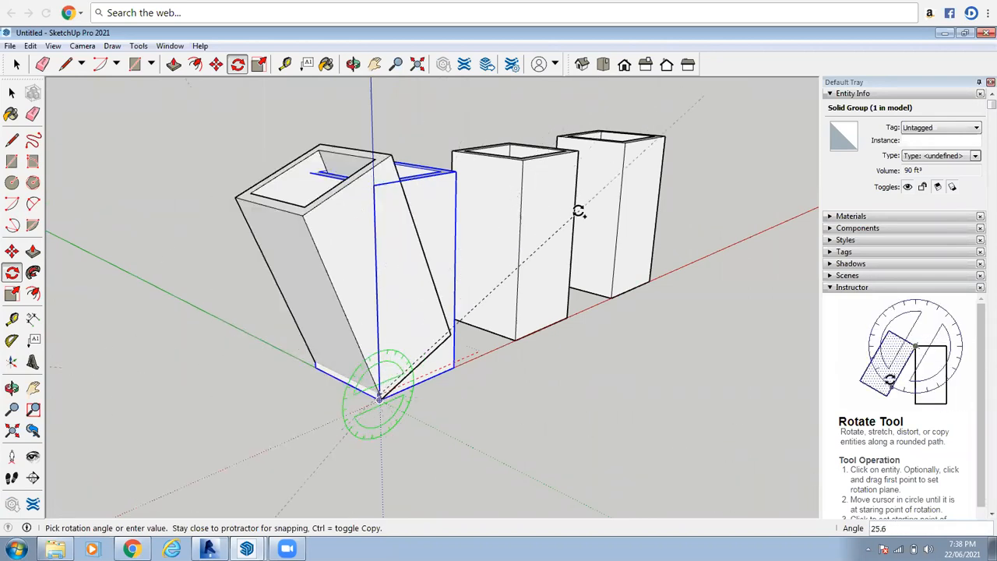
pyautogui.click(547, 212)
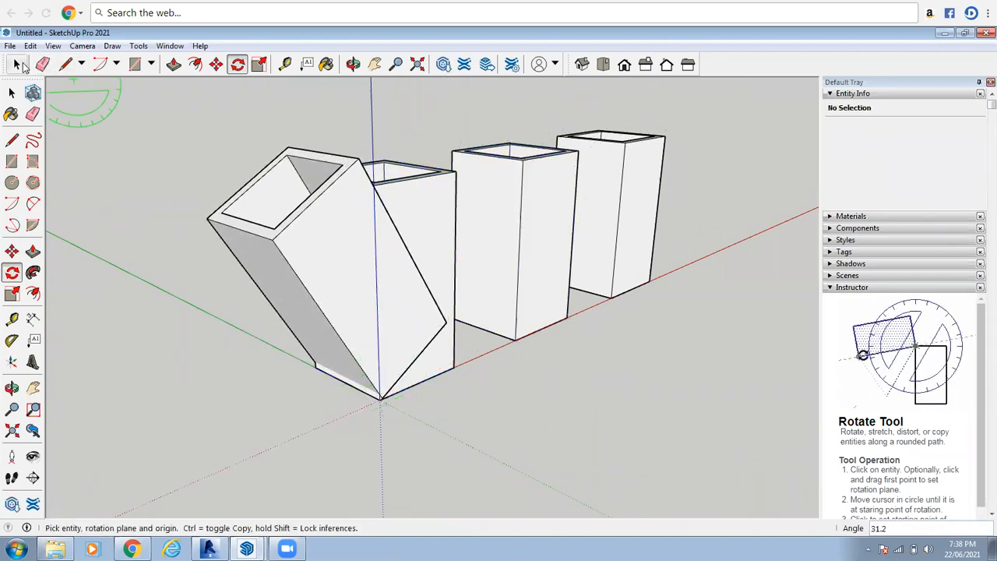
pyautogui.click(15, 64)
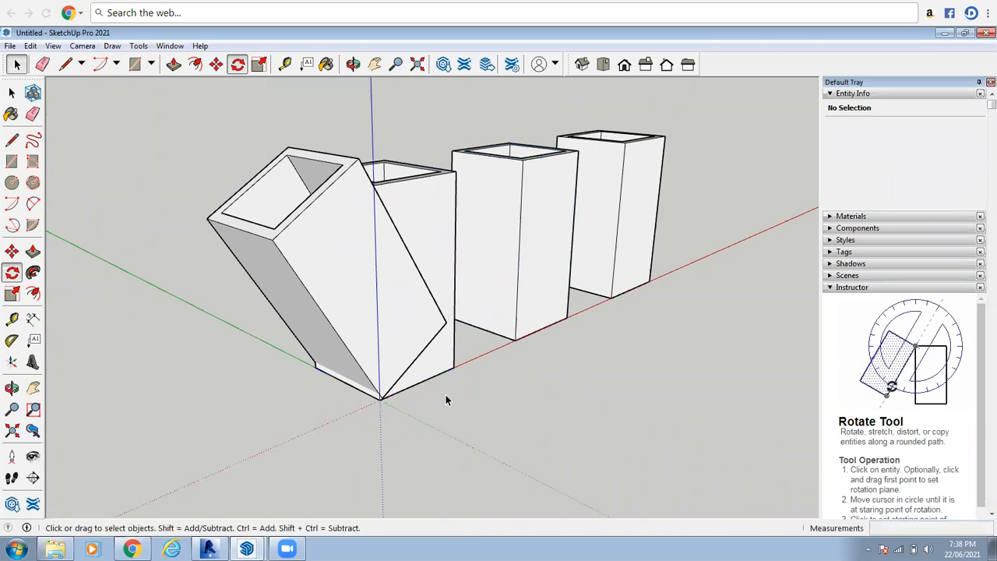
# - Rotate a copy of the middle box about 23.7° around the red axis, pivoting on its bottom corner with the baseline along the green axis
pyautogui.click(353, 64)
pyautogui.moveTo(363, 390); pyautogui.dragTo(449, 280)
pyautogui.scroll(3, 467, 282)
pyautogui.rightClick(484, 289)
pyautogui.click(498, 292)
pyautogui.click(466, 329)
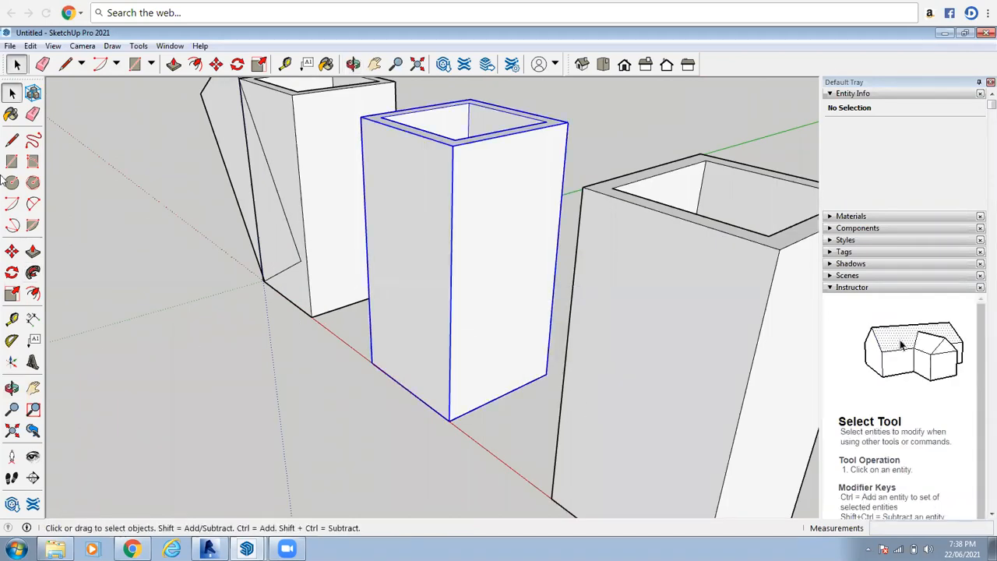
pyautogui.press('q')
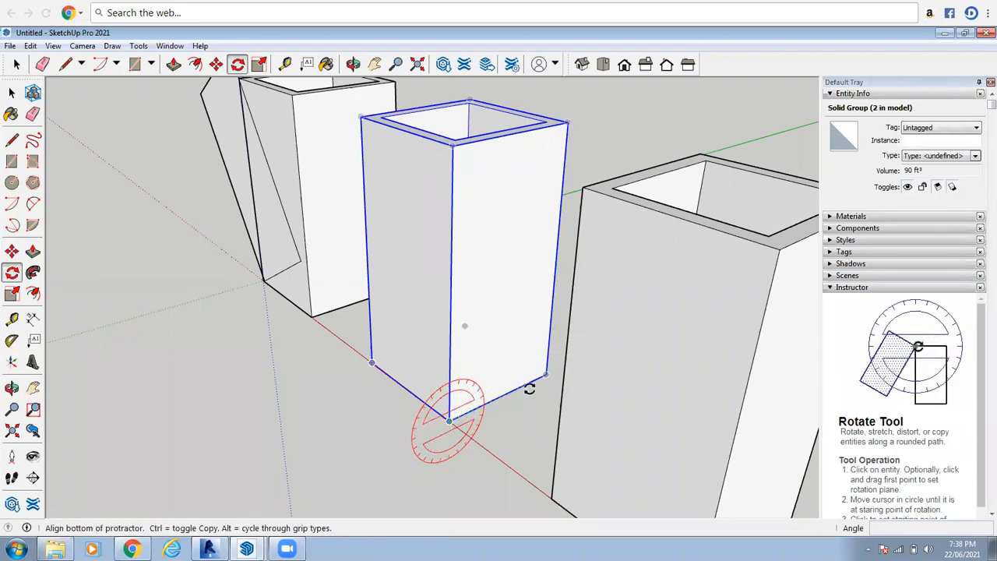
pyautogui.scroll(-2, 412, 371)
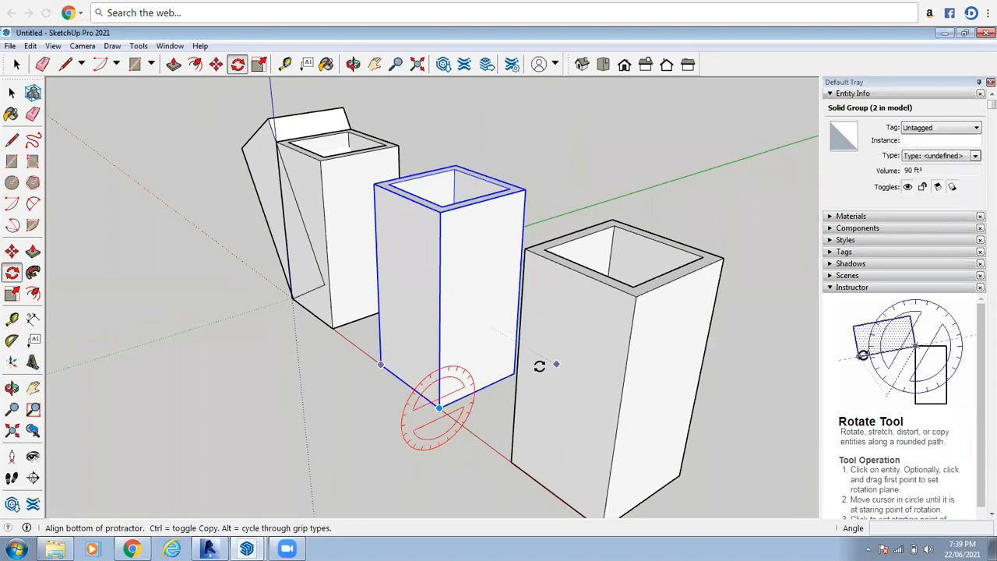
pyautogui.scroll(5, 539, 367)
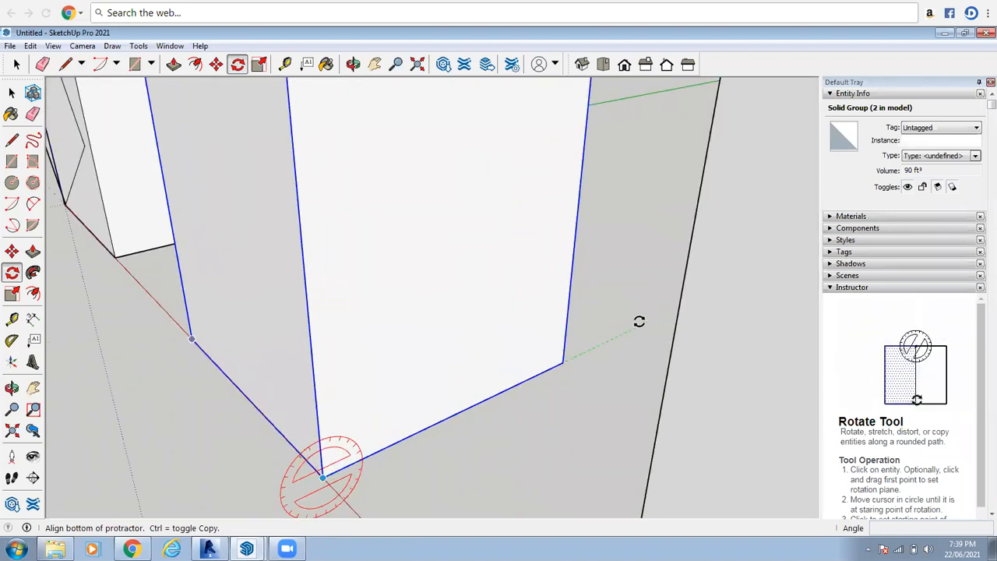
pyautogui.scroll(3, 639, 322)
pyautogui.scroll(2, 639, 321)
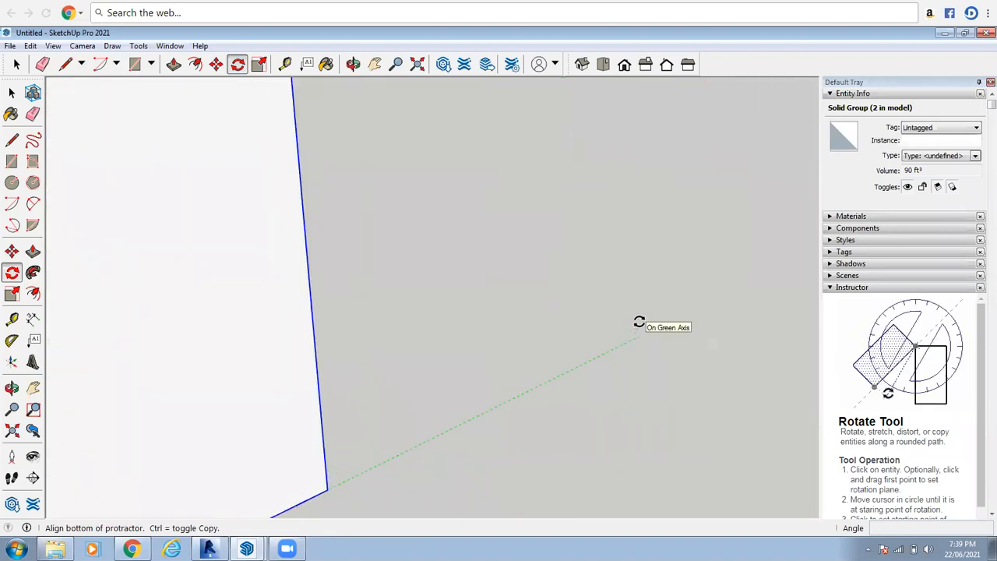
pyautogui.scroll(-4, 639, 322)
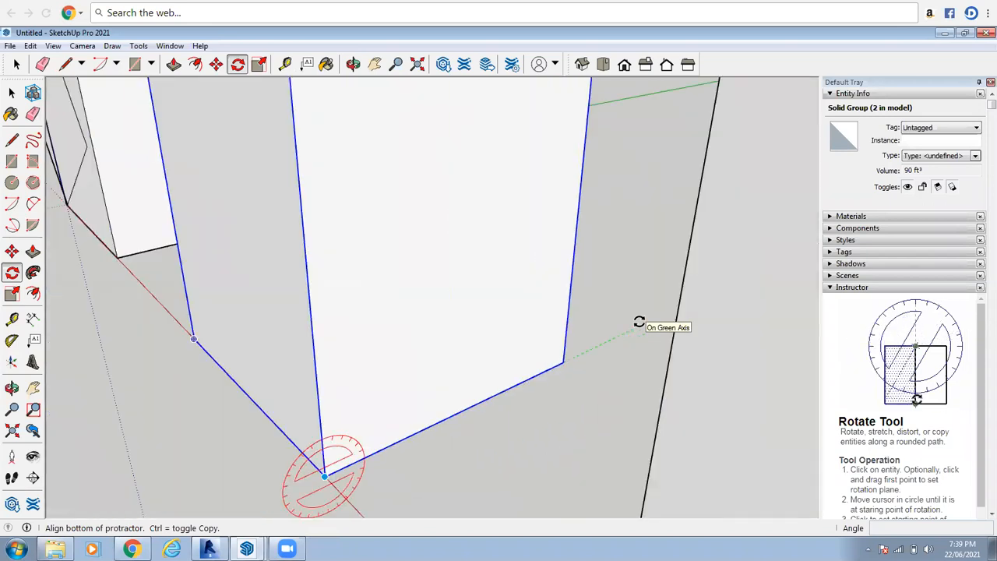
pyautogui.click(639, 322)
pyautogui.scroll(-2, 638, 316)
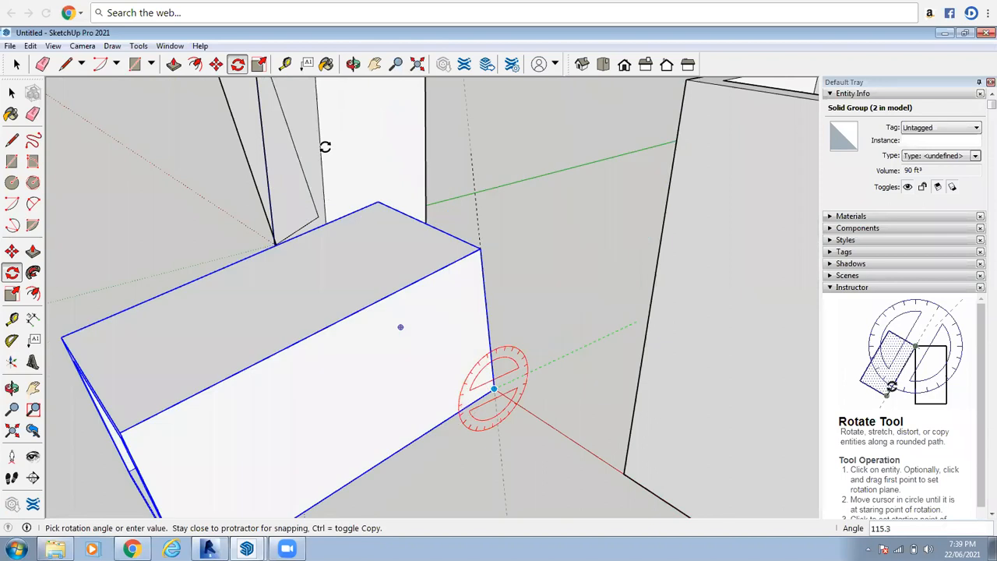
pyautogui.press('ctrl')
pyautogui.scroll(-5, 458, 153)
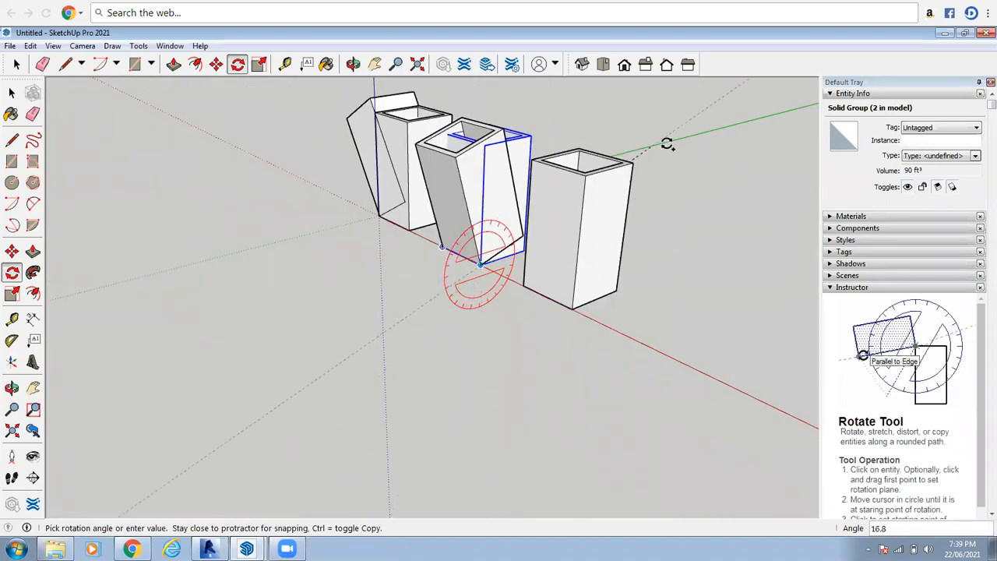
pyautogui.click(572, 441)
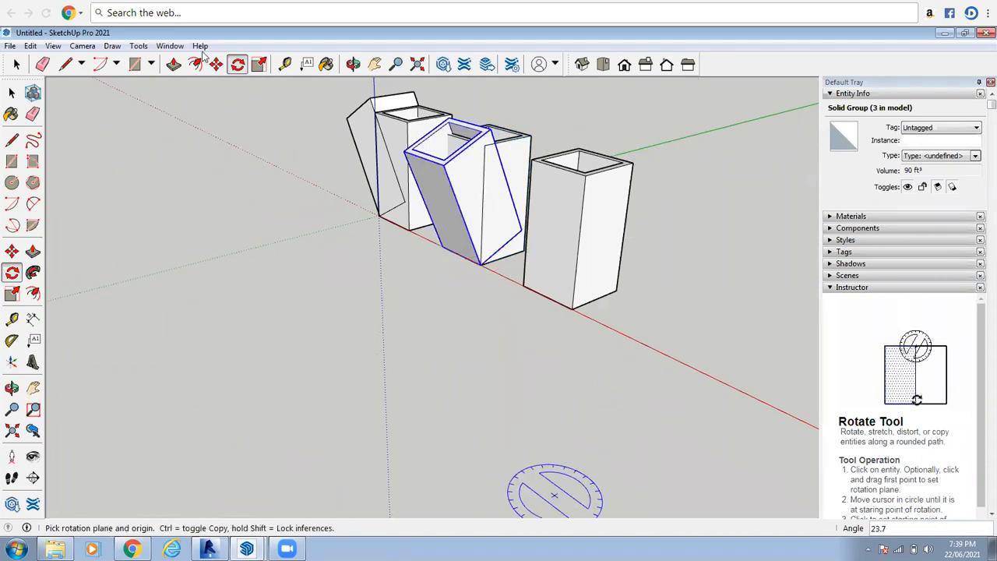
pyautogui.click(23, 66)
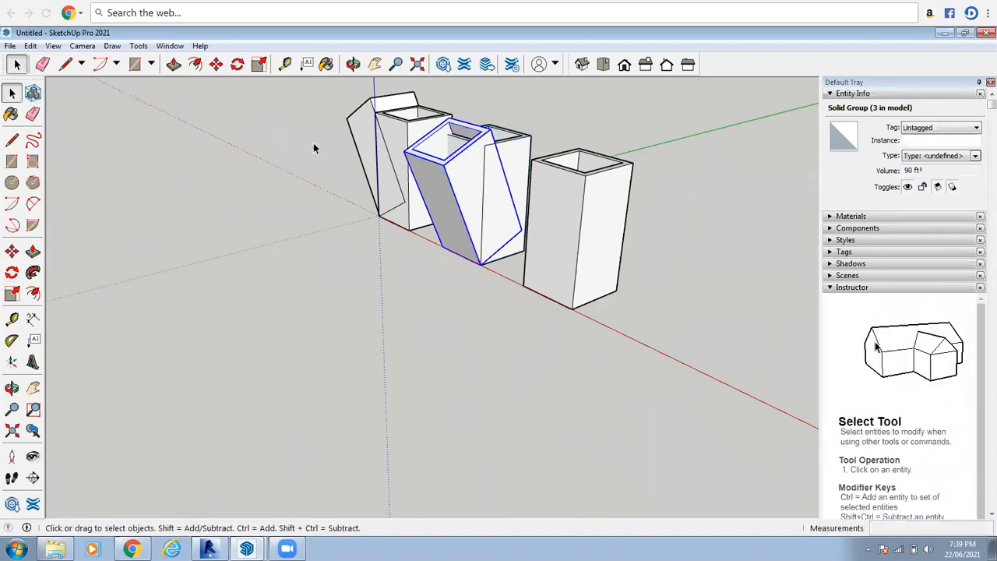
# - Select the upright box farthest from the origin along the red axis and view the model from the top
pyautogui.scroll(-2, 530, 310)
pyautogui.click(375, 98)
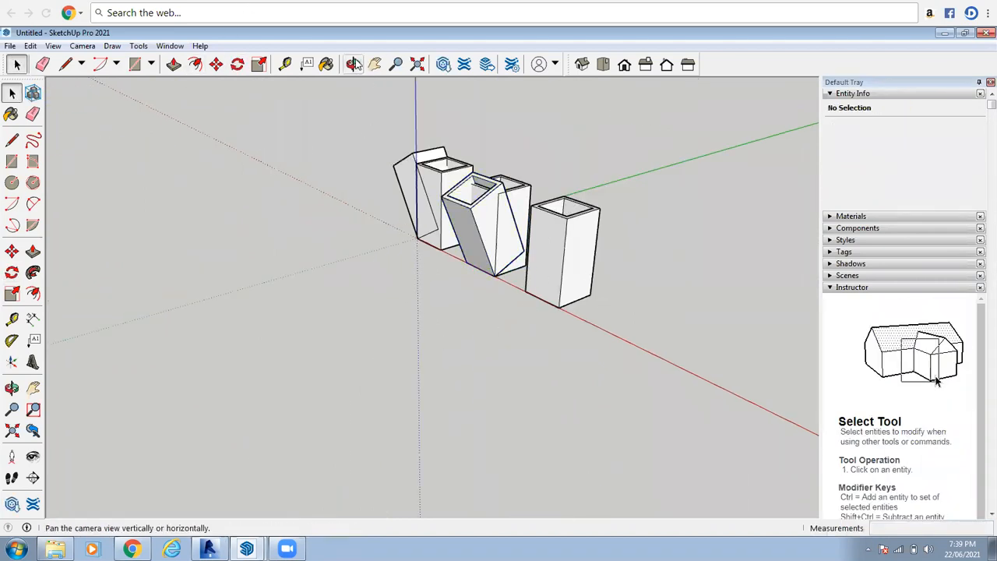
pyautogui.click(353, 64)
pyautogui.moveTo(690, 367); pyautogui.dragTo(447, 298)
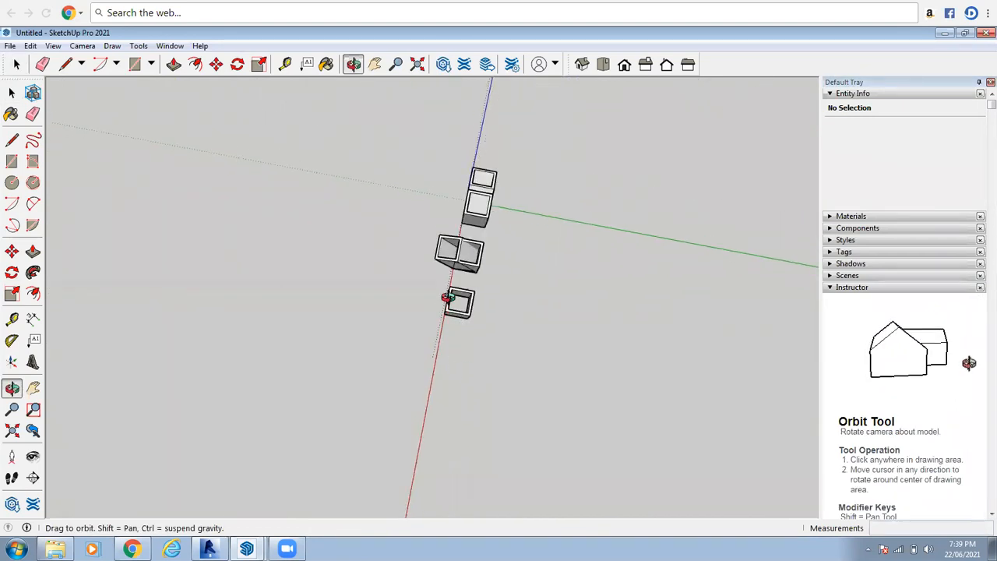
pyautogui.scroll(5, 447, 299)
pyautogui.rightClick(452, 299)
pyautogui.click(466, 308)
pyautogui.click(482, 272)
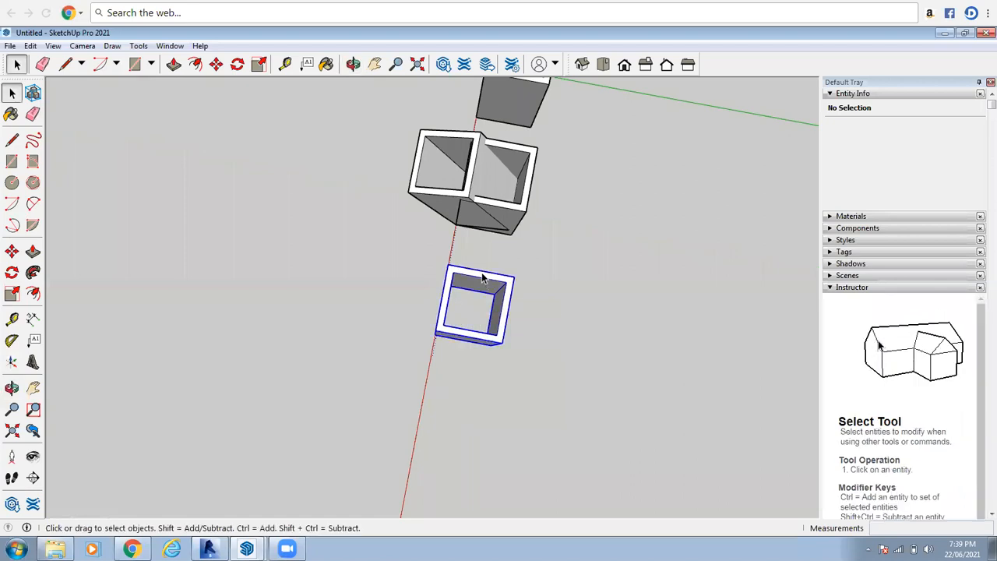
pyautogui.scroll(2, 481, 272)
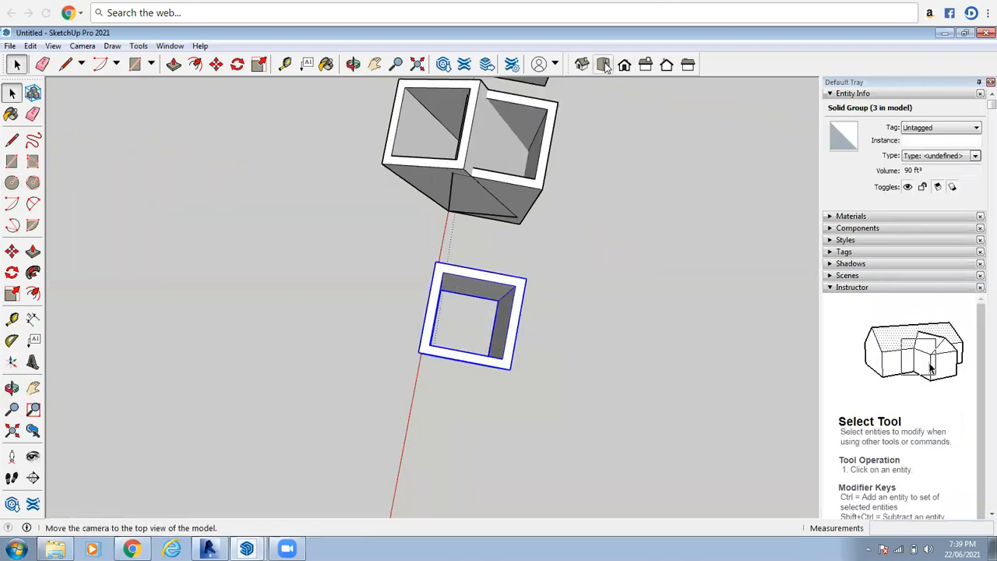
pyautogui.click(604, 65)
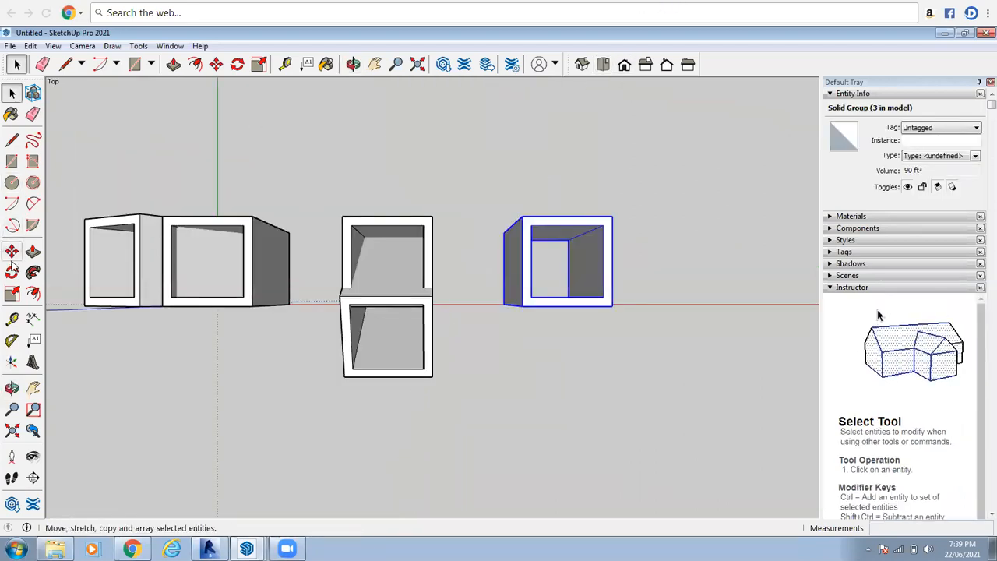
pyautogui.click(12, 272)
pyautogui.scroll(3, 541, 245)
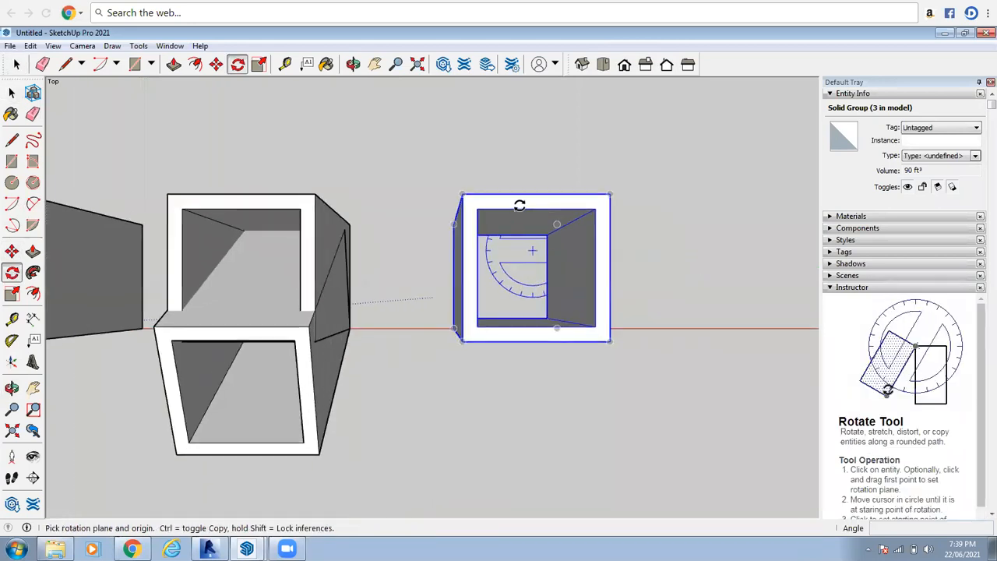
pyautogui.click(519, 209)
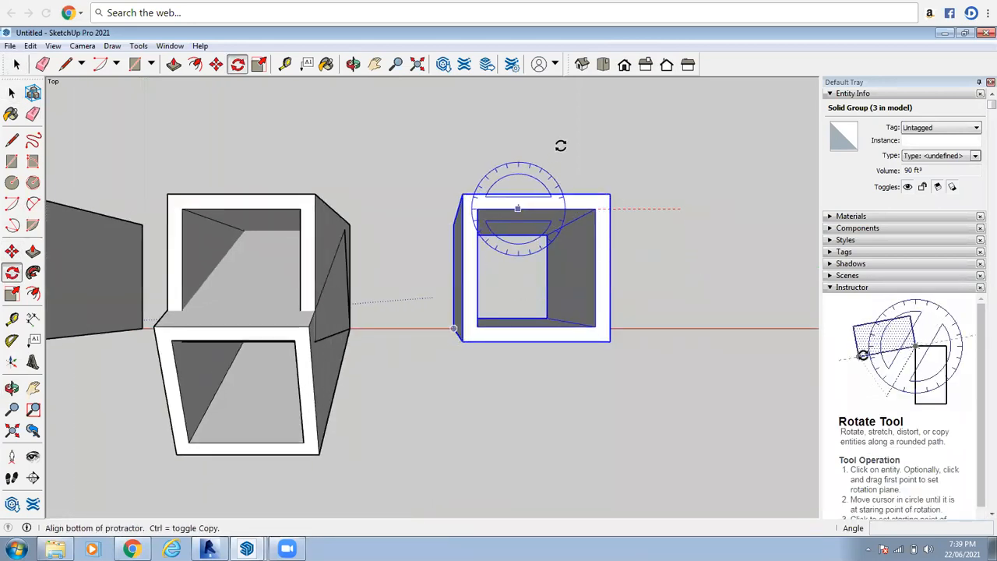
pyautogui.click(353, 64)
pyautogui.moveTo(620, 472); pyautogui.dragTo(494, 251)
pyautogui.rightClick(494, 251)
pyautogui.click(512, 257)
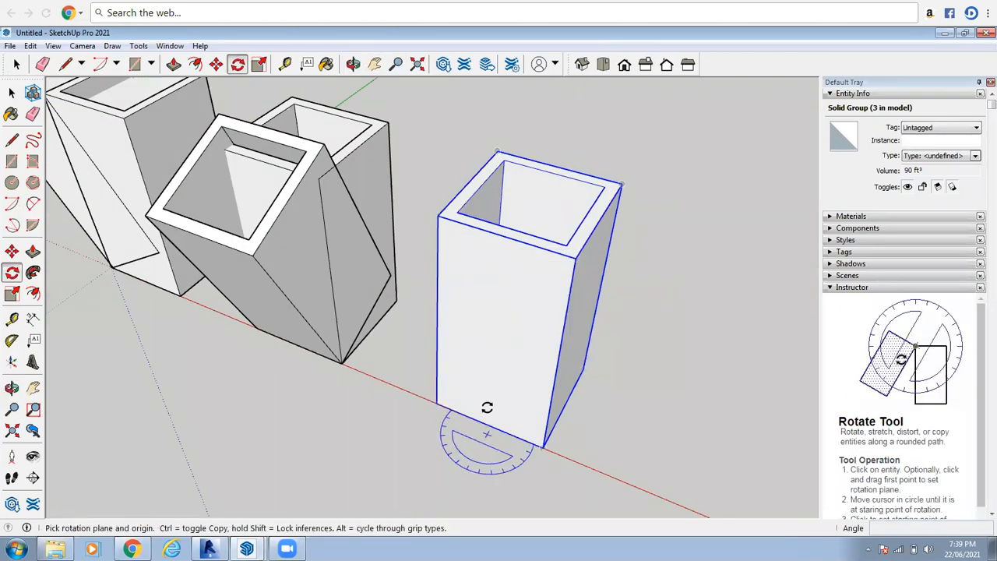
# - Rotate a copy of the farthest box about 49.9° around the green axis, pivoting low on its front face
pyautogui.click(462, 380)
pyautogui.moveTo(518, 287); pyautogui.dragTo(475, 206)
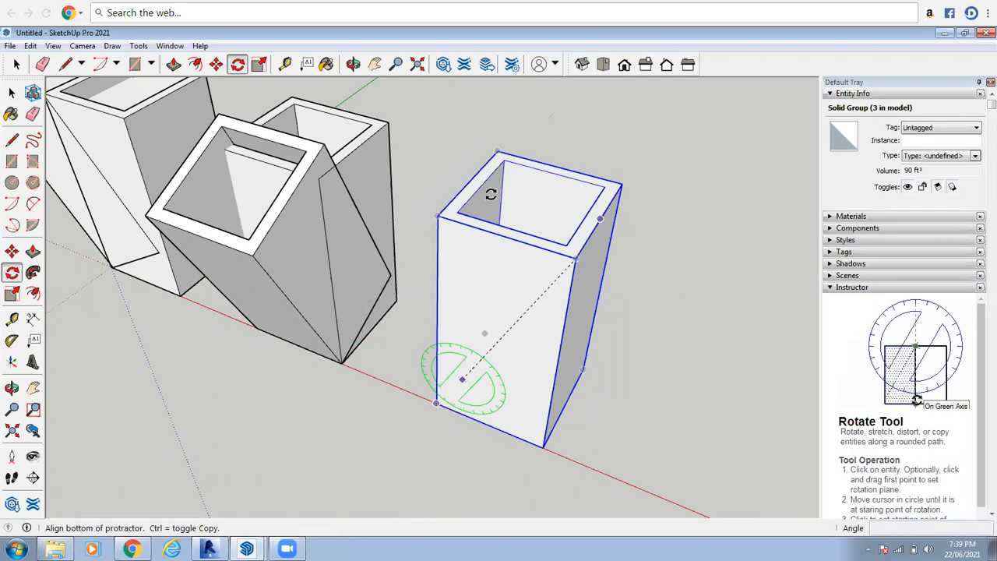
pyautogui.click(474, 226)
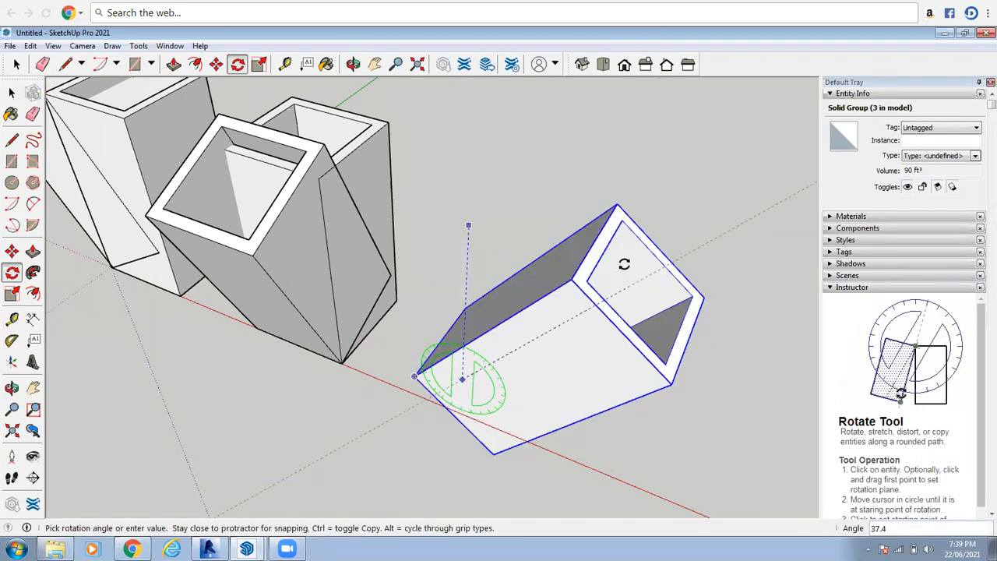
pyautogui.press('ctrl')
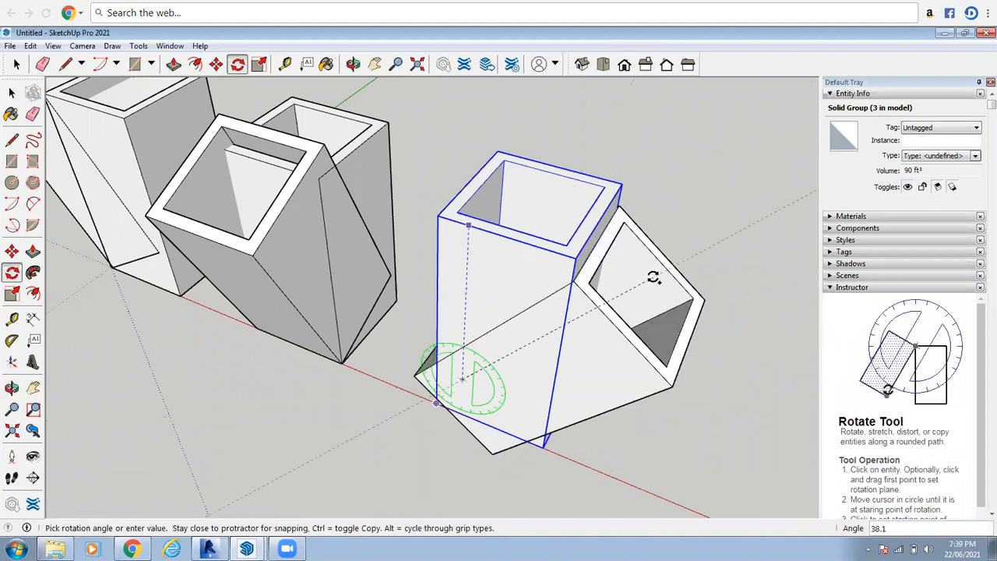
pyautogui.click(753, 400)
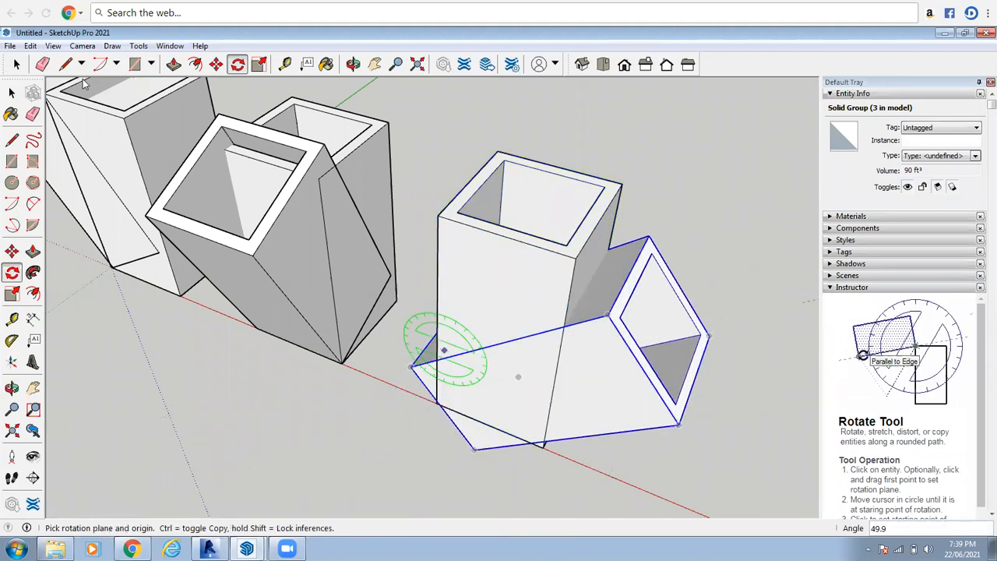
pyautogui.click(17, 64)
# - Undo the rotated copies so that only the three upright boxes remain
pyautogui.scroll(-5, 507, 348)
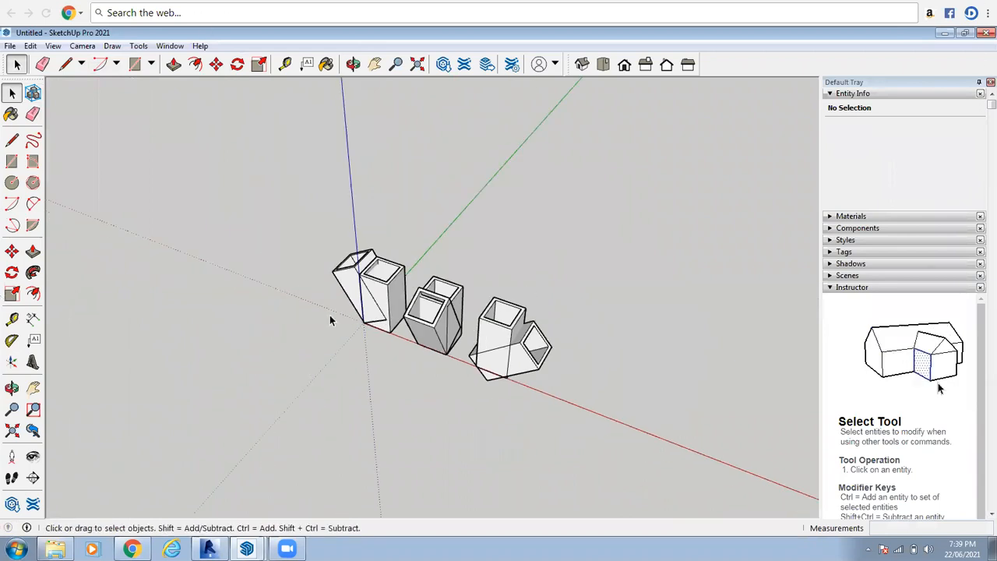
pyautogui.scroll(-1, 330, 313)
pyautogui.scroll(1, 426, 302)
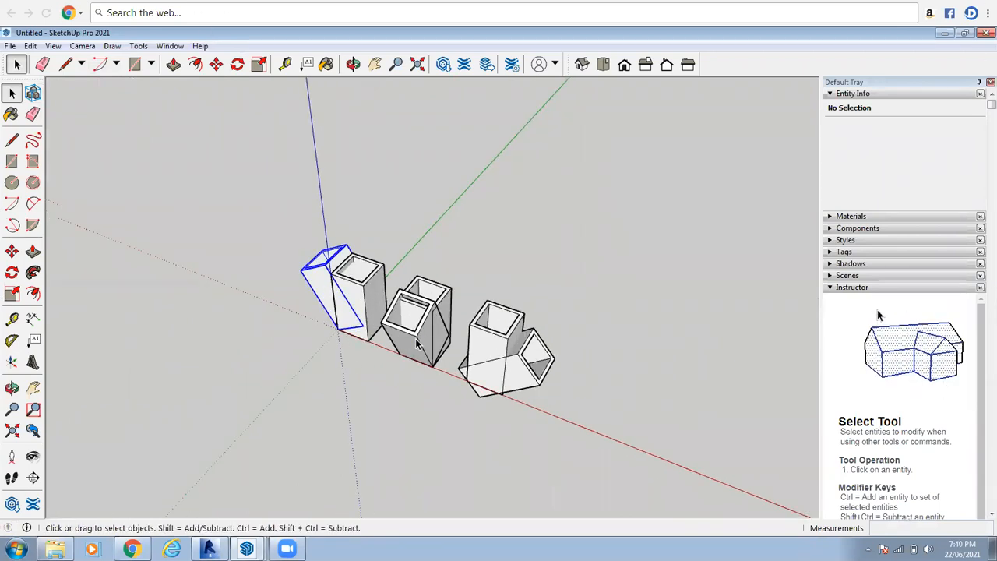
pyautogui.click(417, 337)
pyautogui.click(579, 376)
pyautogui.hotkey('ctrl', 'z')
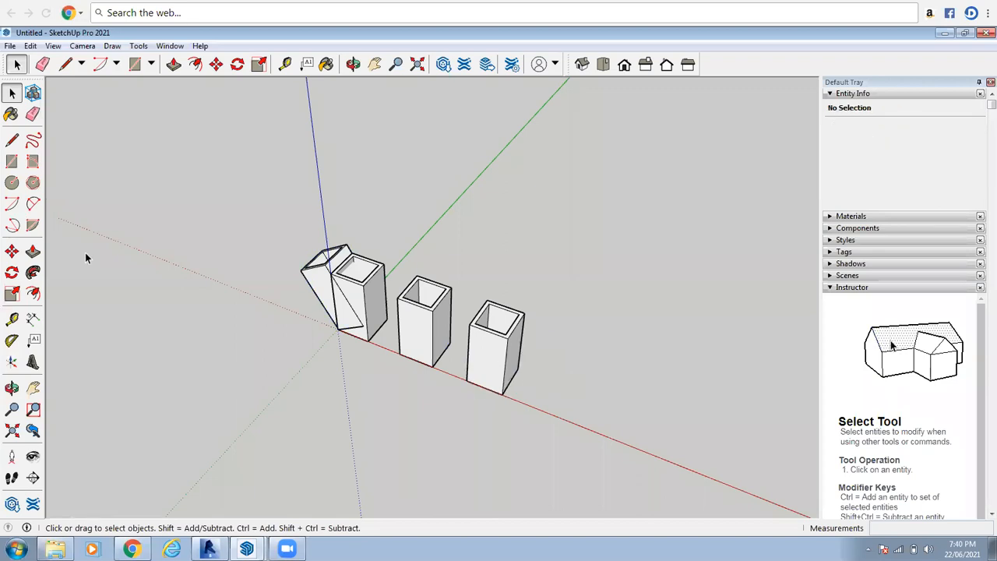
pyautogui.hotkey('ctrl', 'z')
pyautogui.scroll(-2, 222, 256)
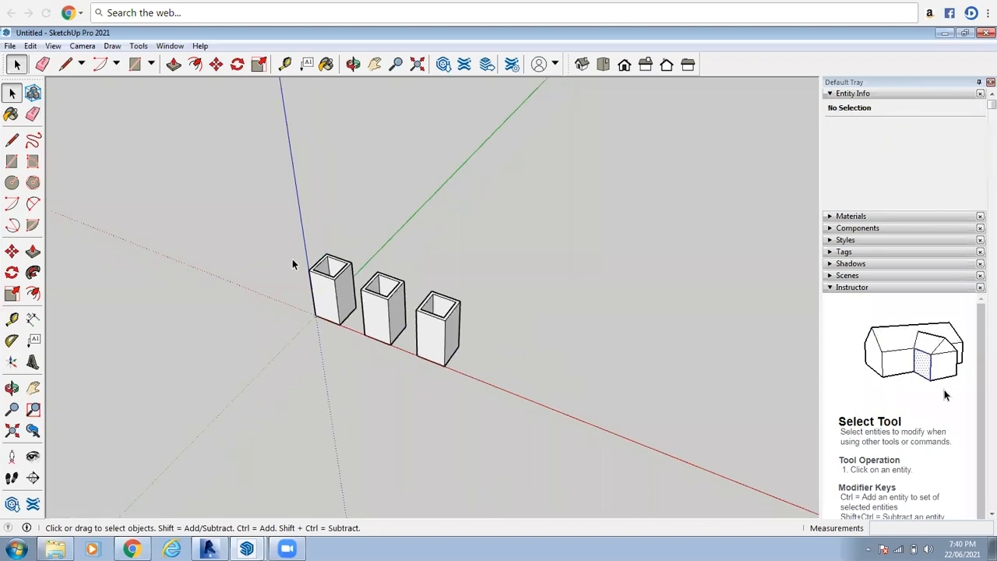
# - Delete the two boxes farther along the red axis, keeping only the box at the origin
pyautogui.scroll(-1, 293, 258)
pyautogui.click(370, 328)
pyautogui.keyDown('shift'); pyautogui.click(345, 283); pyautogui.keyUp('shift')
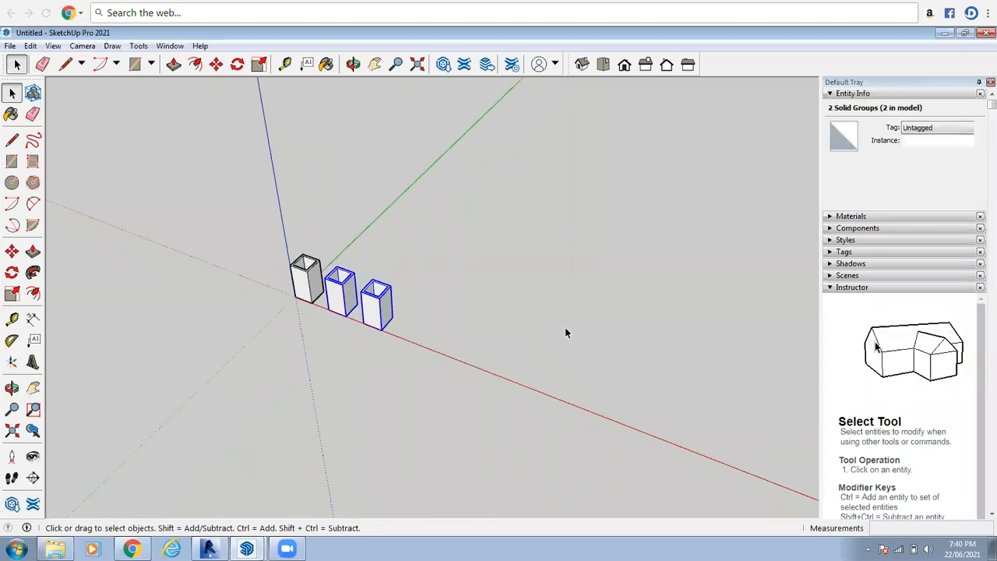
pyautogui.press('Delete')
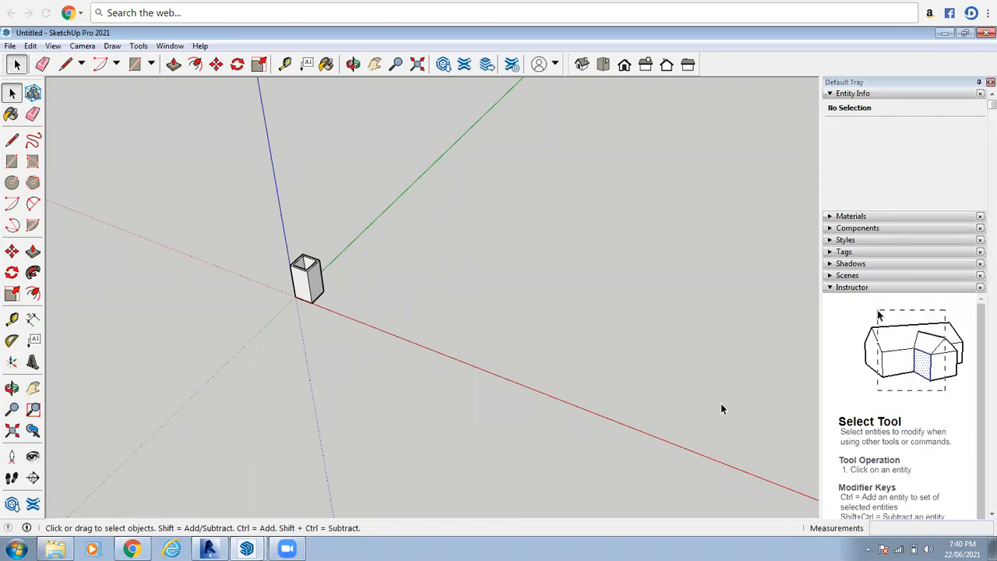
# - Move the remaining box about 39' 7" away from the origin along the negative red axis
pyautogui.click(582, 65)
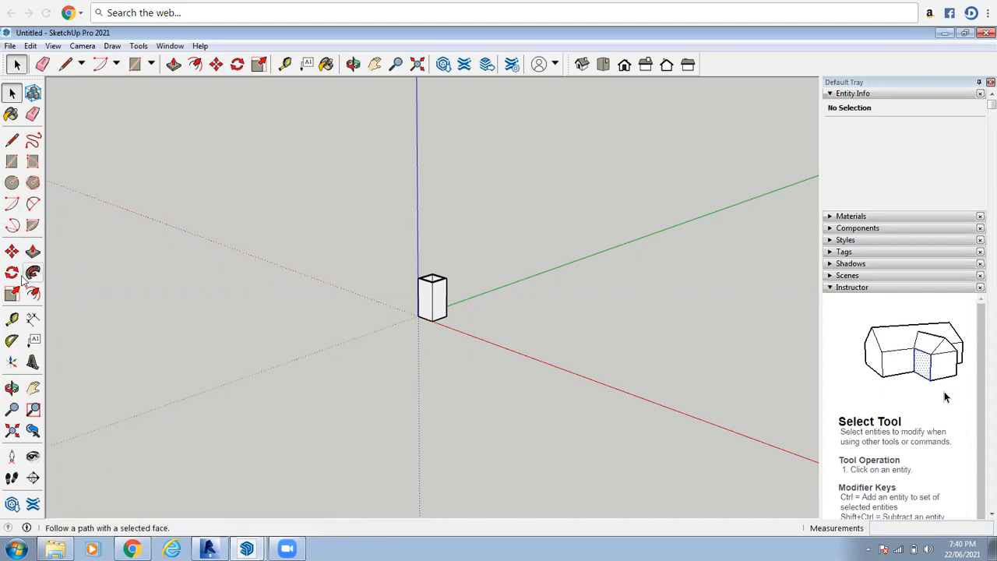
pyautogui.click(433, 342)
pyautogui.press('m')
pyautogui.scroll(3, 431, 343)
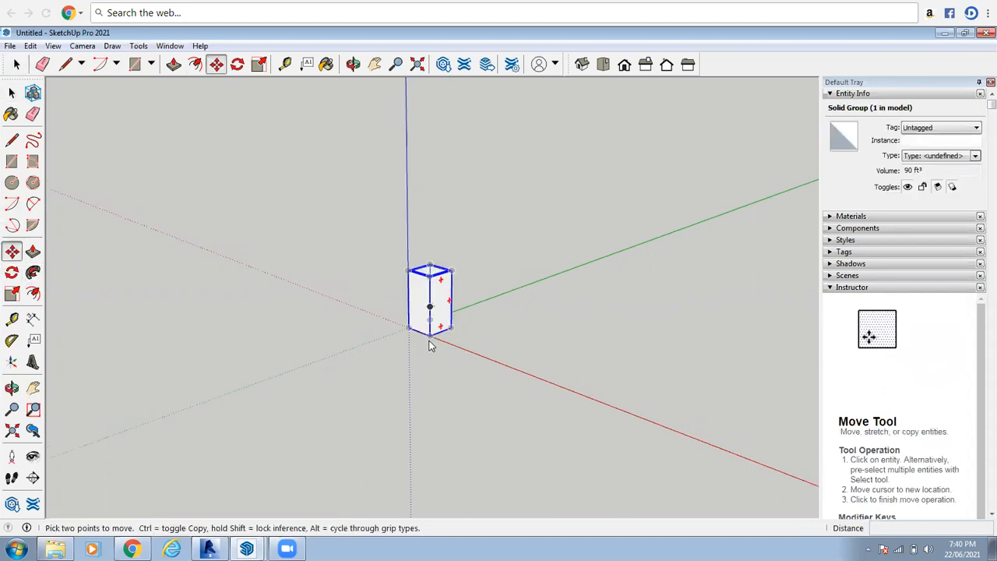
pyautogui.click(239, 263)
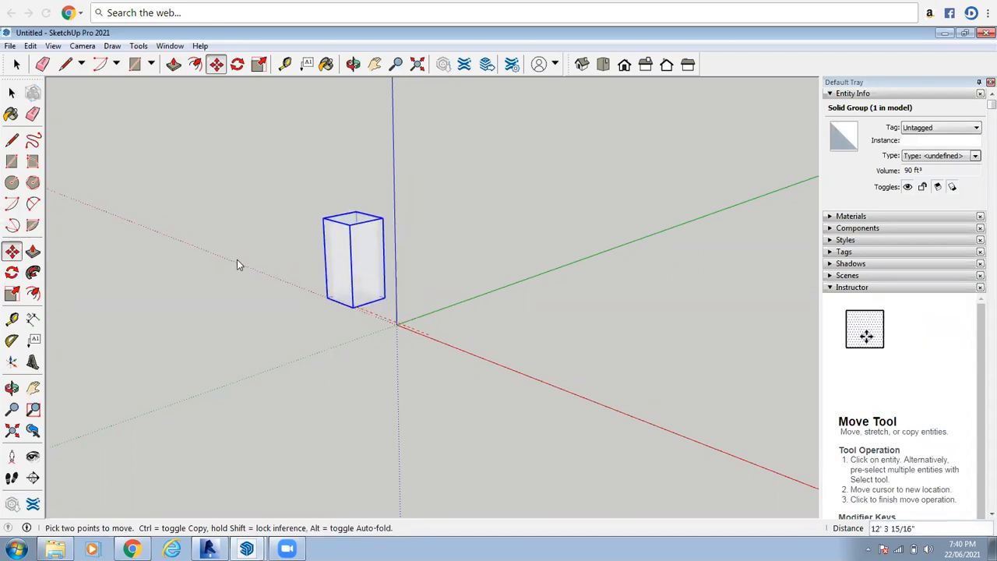
pyautogui.click(243, 259)
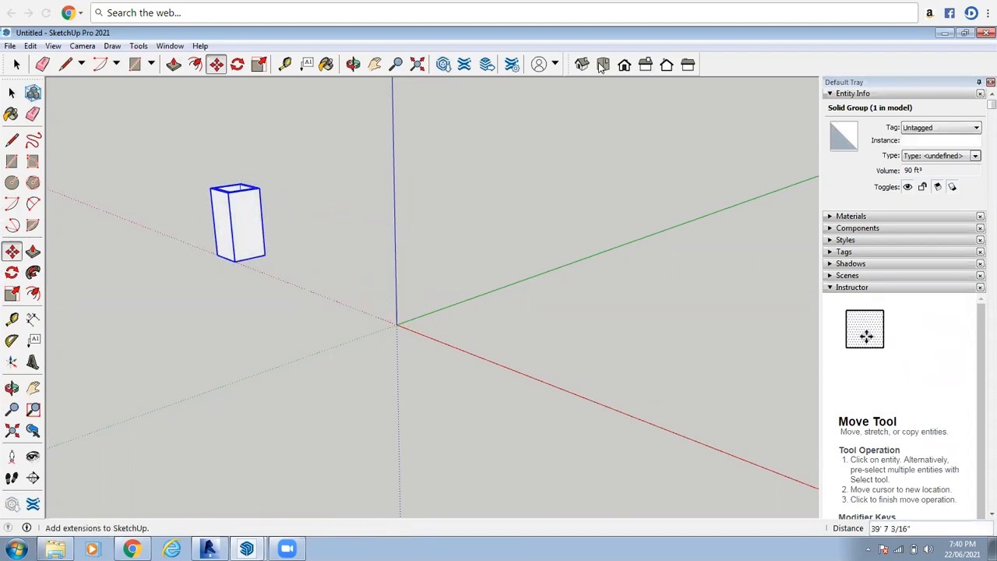
# - From the top view, rotate a copy of the box 45° about the origin and divide that arc into 5 evenly spaced copies
pyautogui.click(603, 64)
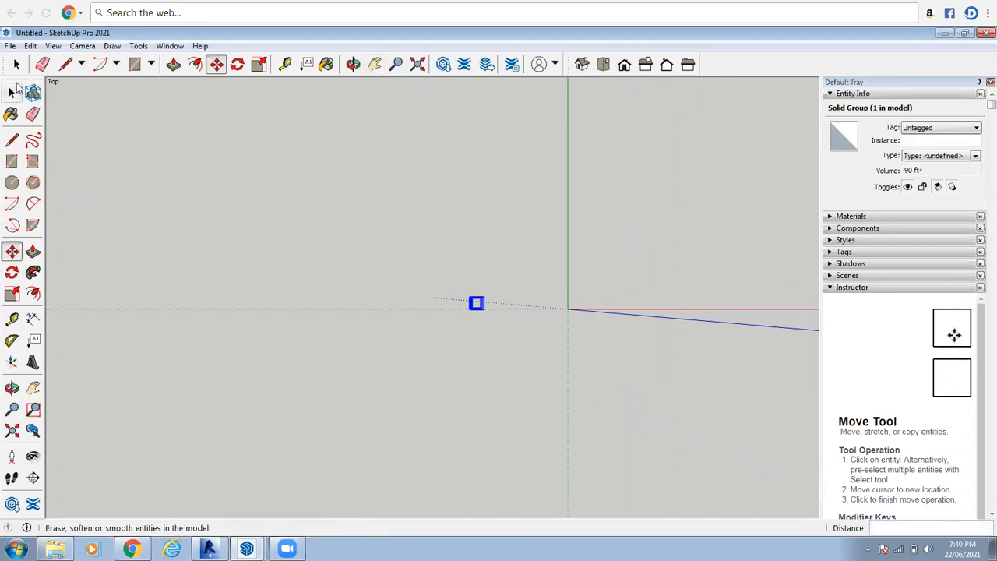
pyautogui.click(18, 67)
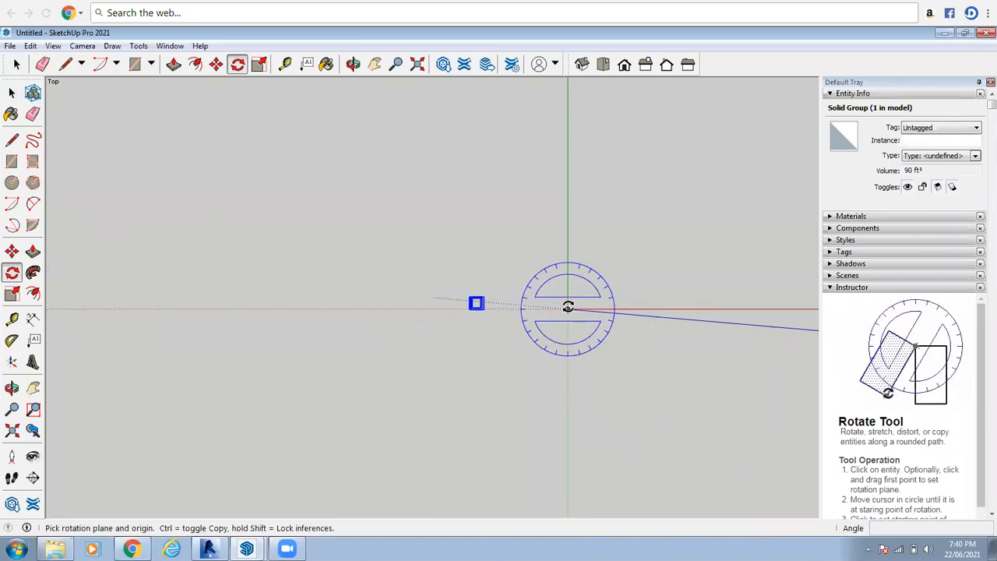
pyautogui.click(456, 308)
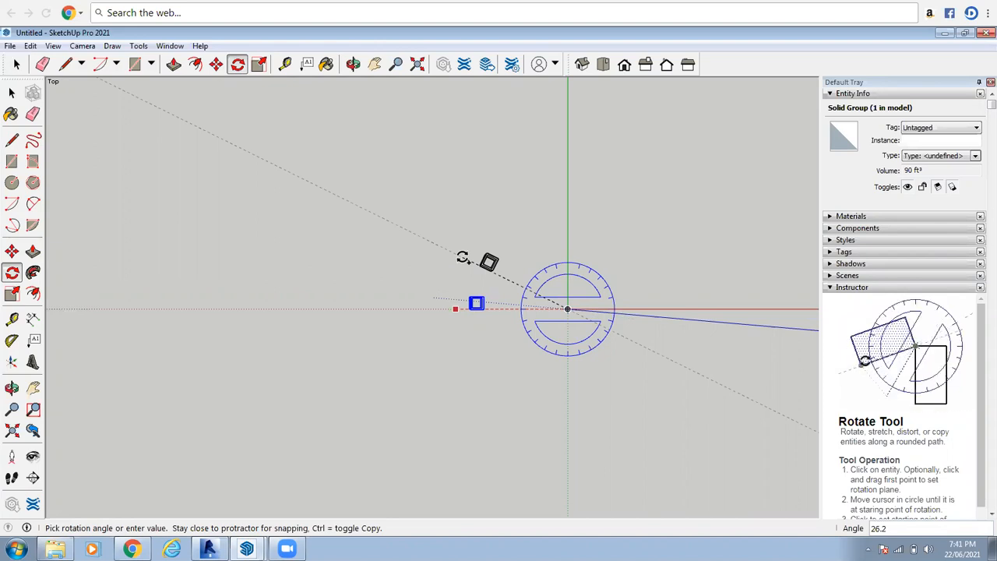
pyautogui.write('45')
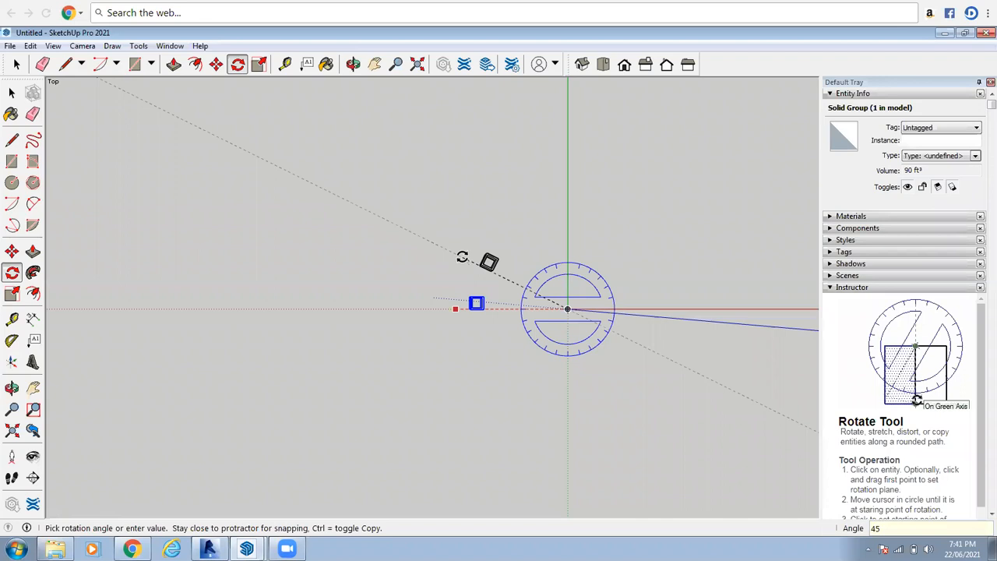
pyautogui.press('Return')
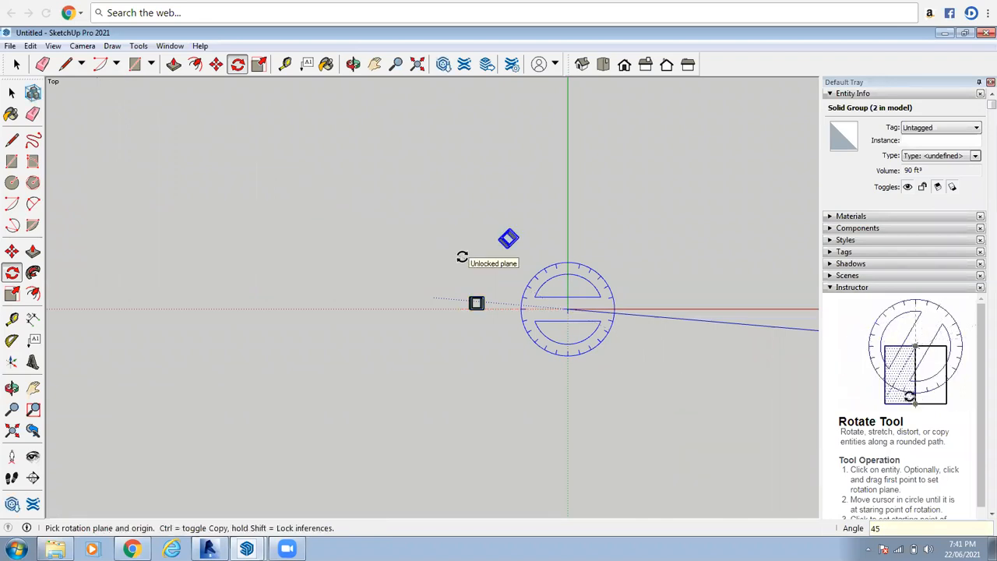
pyautogui.write('/5')
pyautogui.press('Return')
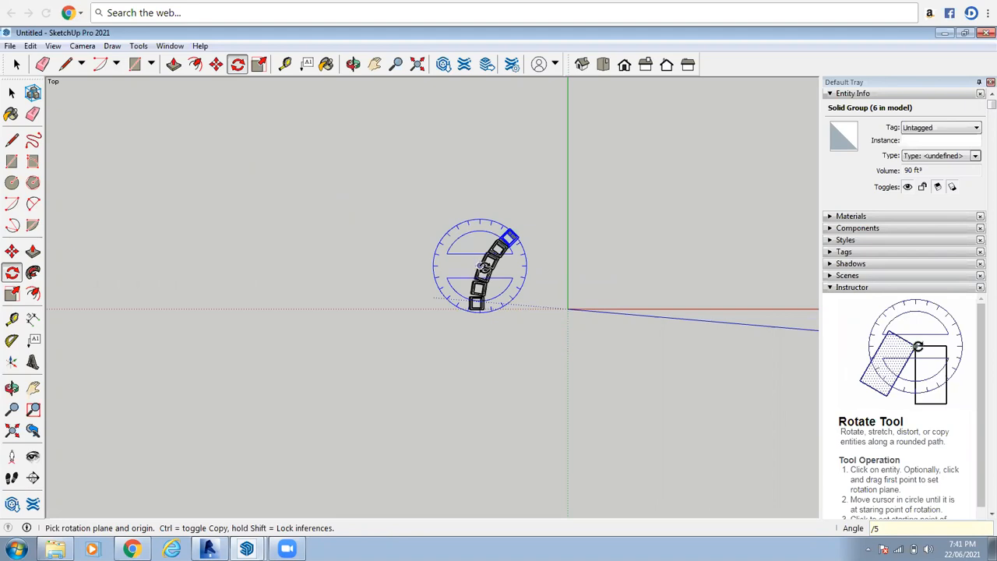
pyautogui.scroll(3, 485, 260)
pyautogui.click(16, 64)
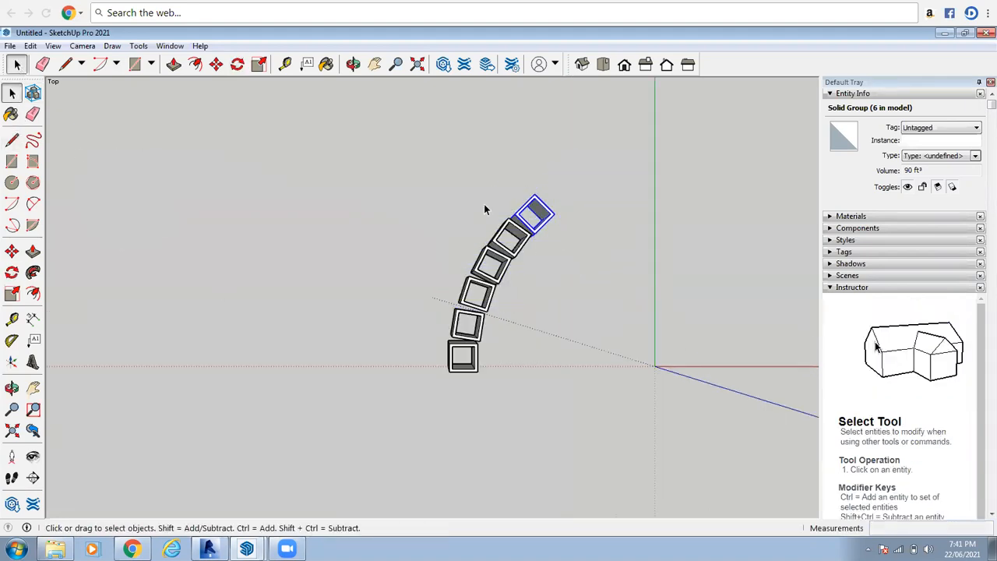
# - Highlight the original box and the copy at the far end of the curved array
pyautogui.click(475, 367)
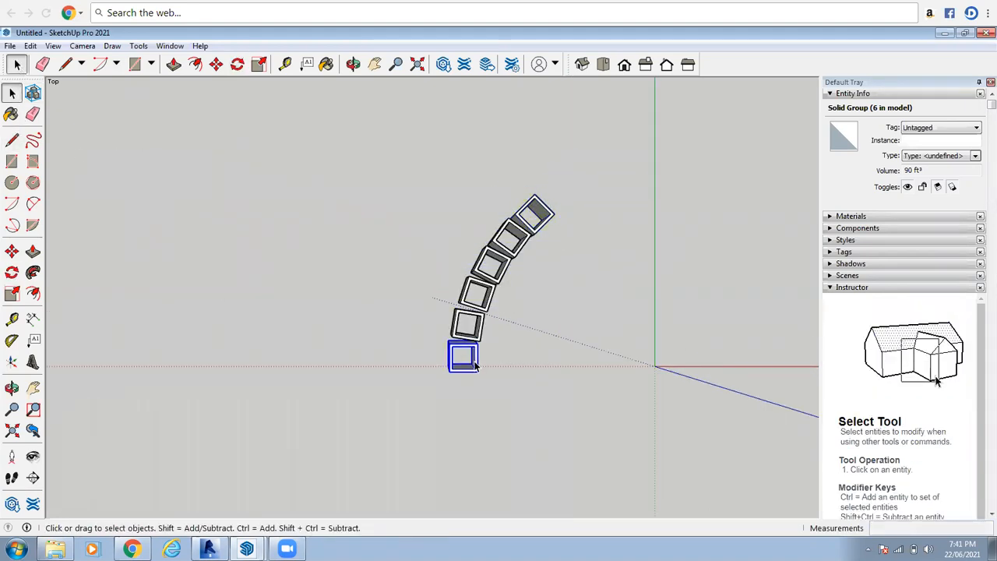
pyautogui.keyDown('ctrl'); pyautogui.click(544, 225); pyautogui.keyUp('ctrl')
pyautogui.click(539, 226)
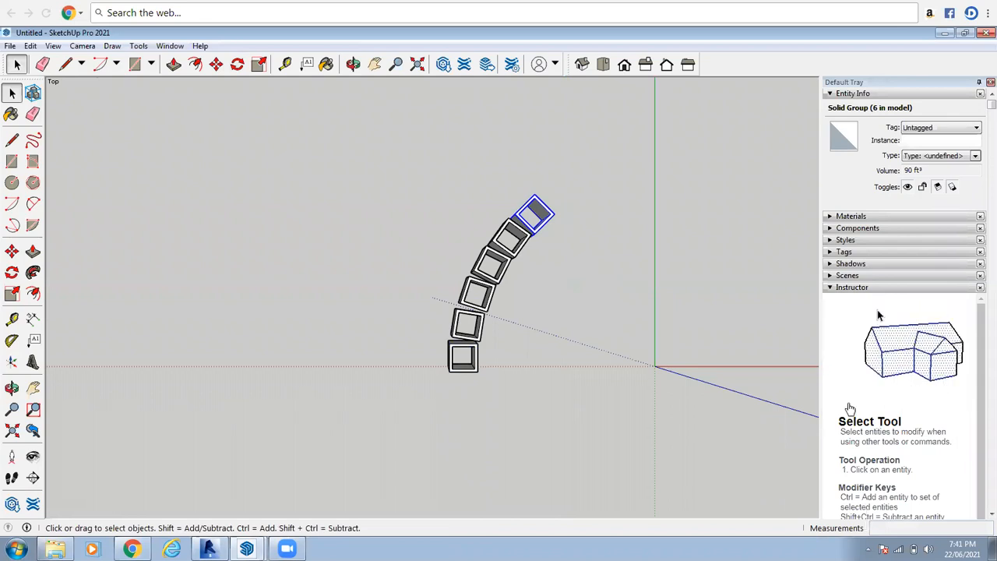
# - Delete all five copies of the curved array and select the original box on the red axis
pyautogui.moveTo(546, 341); pyautogui.dragTo(490, 248)
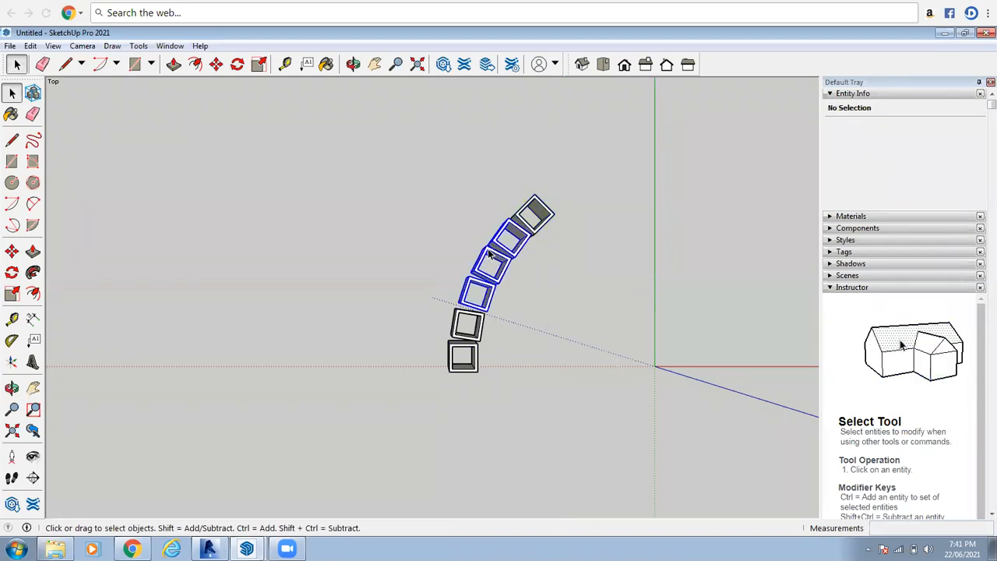
pyautogui.press('Delete')
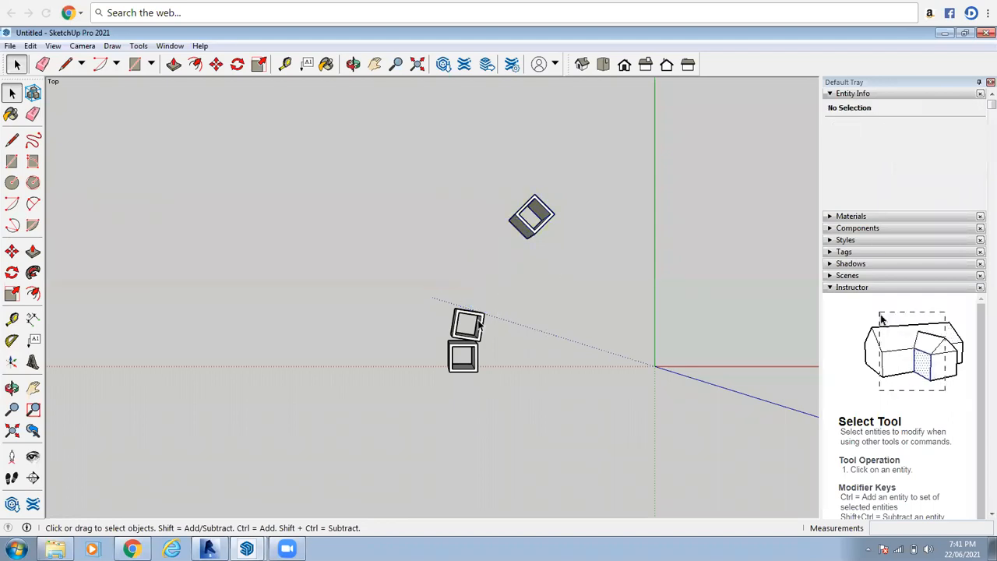
pyautogui.click(477, 321)
pyautogui.press('Delete')
pyautogui.click(532, 197)
pyautogui.press('Delete')
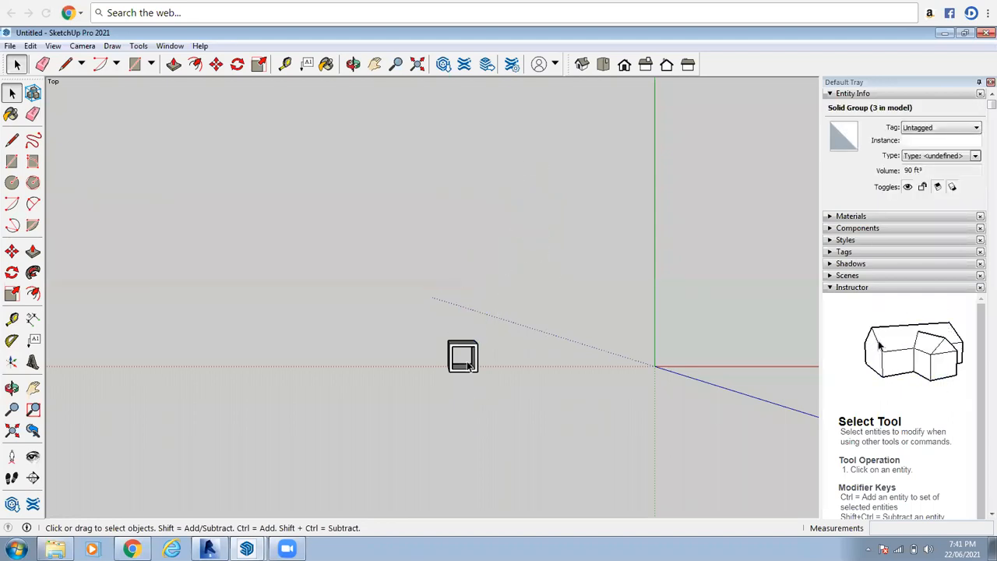
pyautogui.click(477, 369)
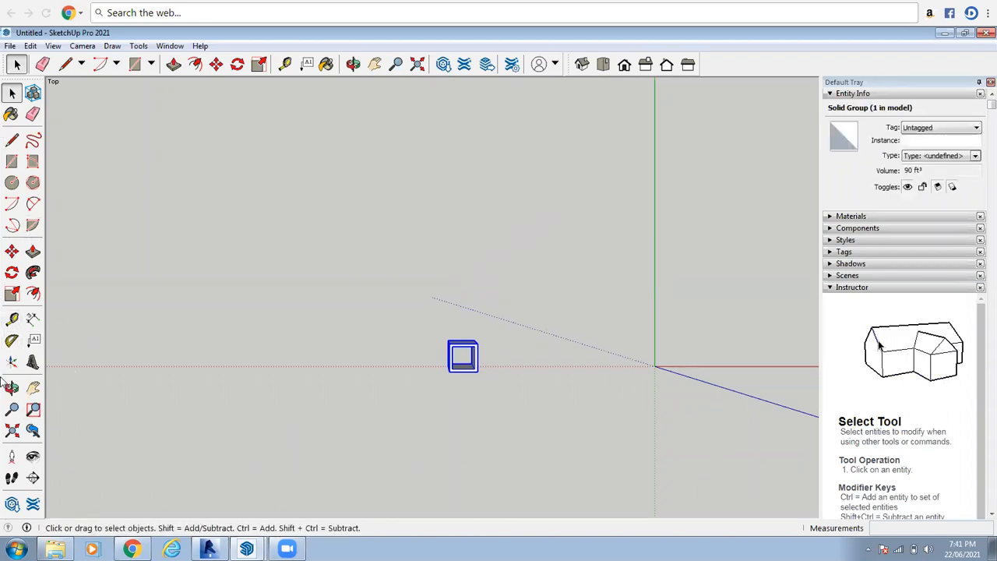
# - Rotate a copy of the box 180° about the origin and repeat that rotation to make five copies
pyautogui.click(11, 272)
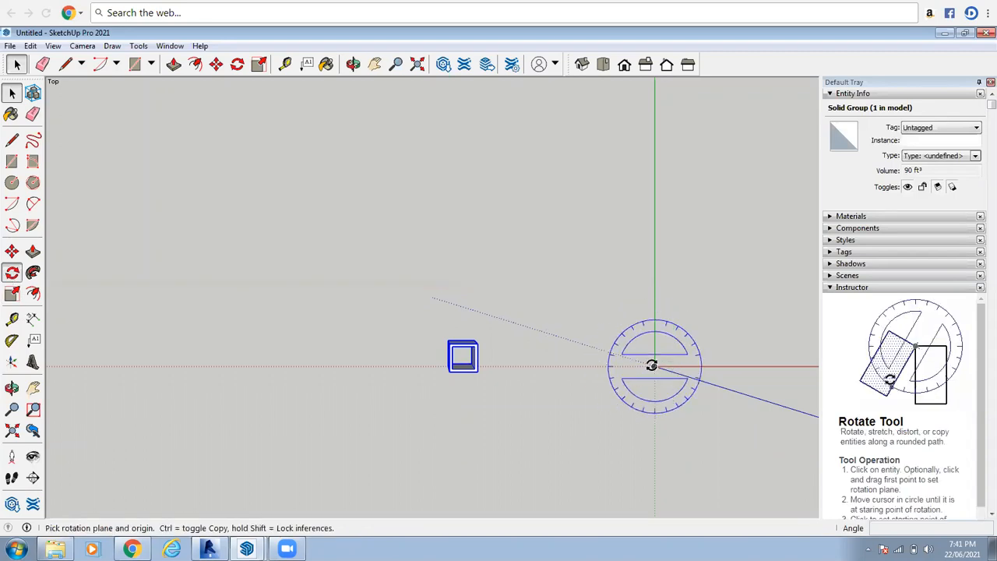
pyautogui.click(653, 366)
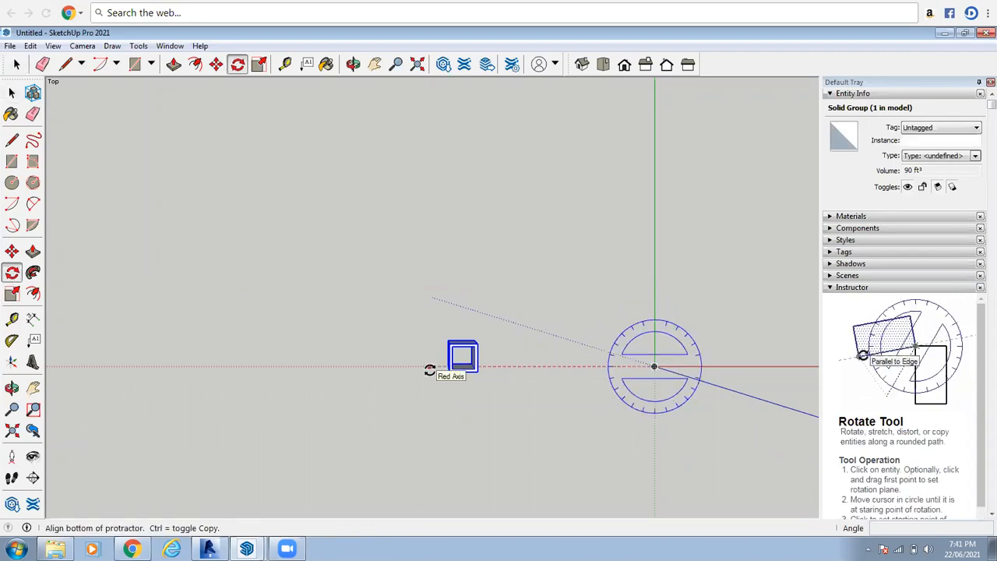
pyautogui.click(430, 367)
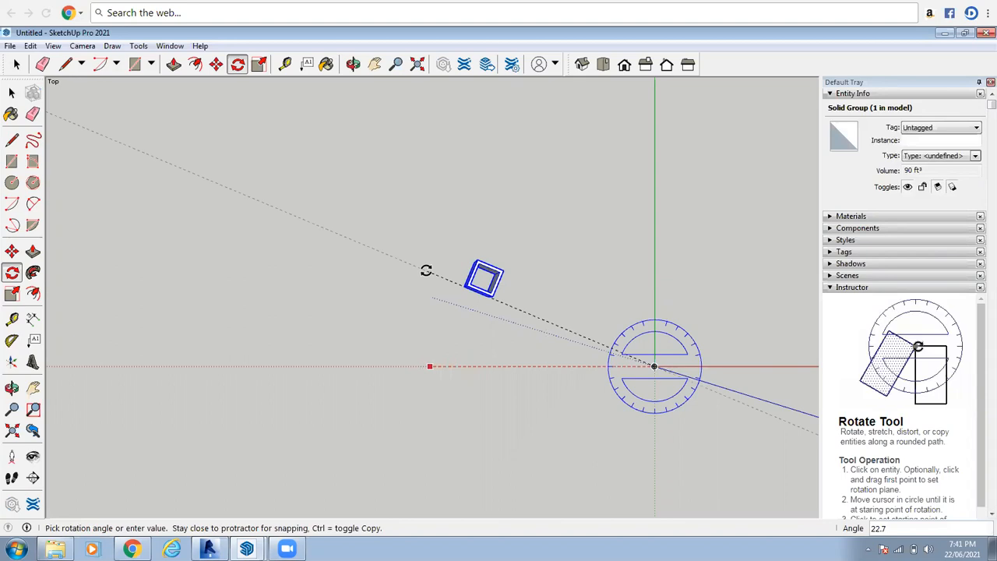
pyautogui.press('ctrl')
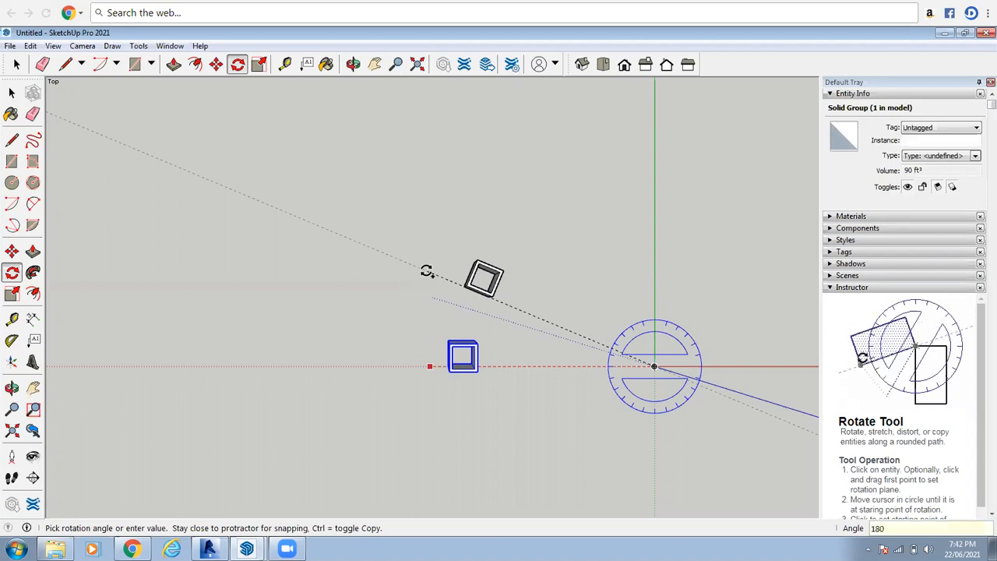
pyautogui.press('Return')
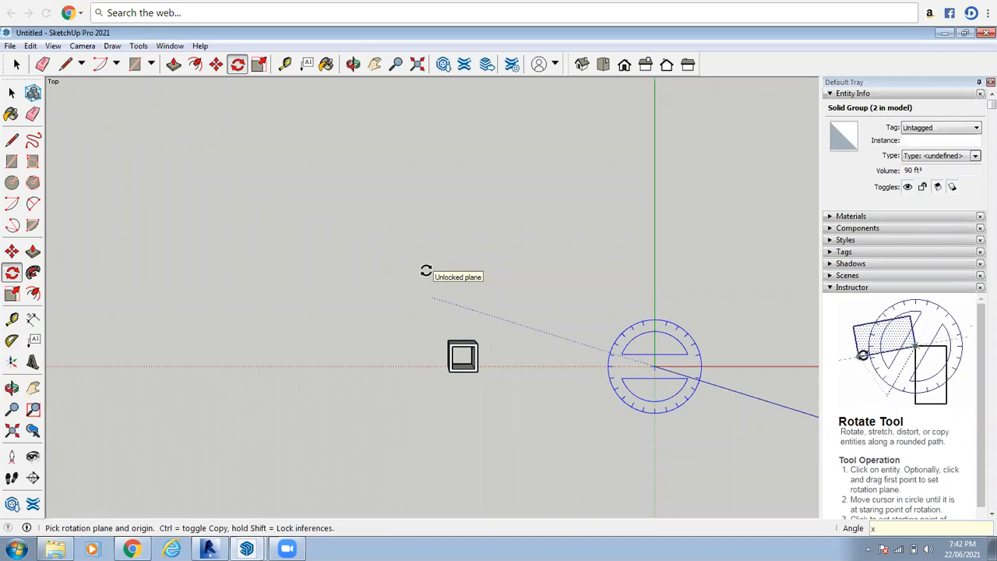
pyautogui.press('Return')
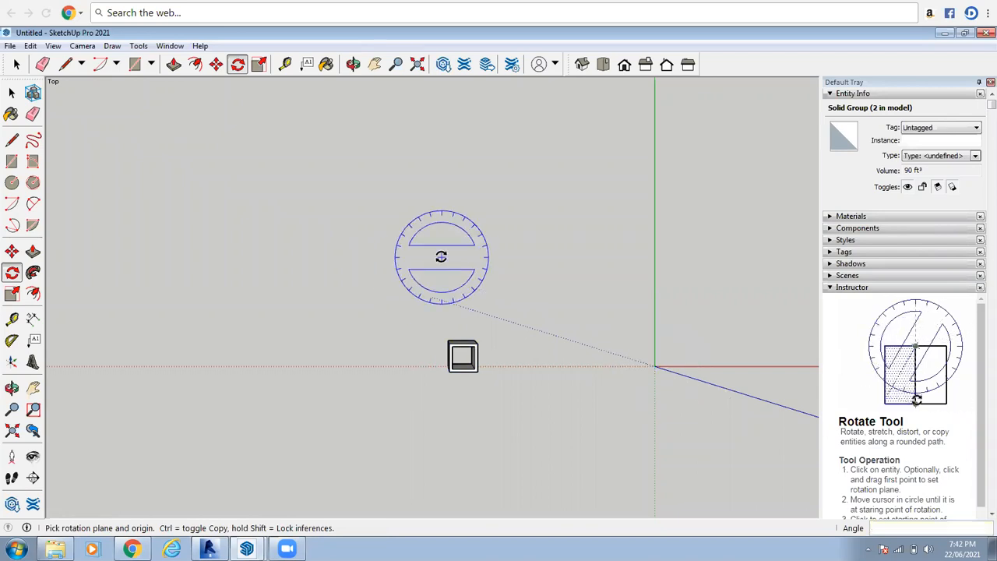
pyautogui.scroll(-3, 444, 261)
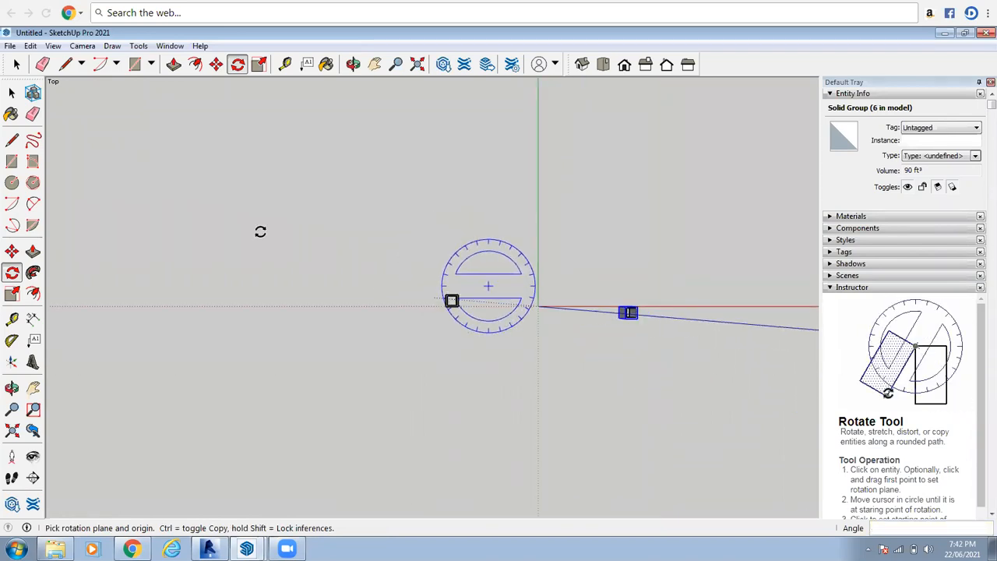
# - Delete the stacked box copies on both sides of the origin, keeping one selected box on the negative red axis
pyautogui.click(16, 63)
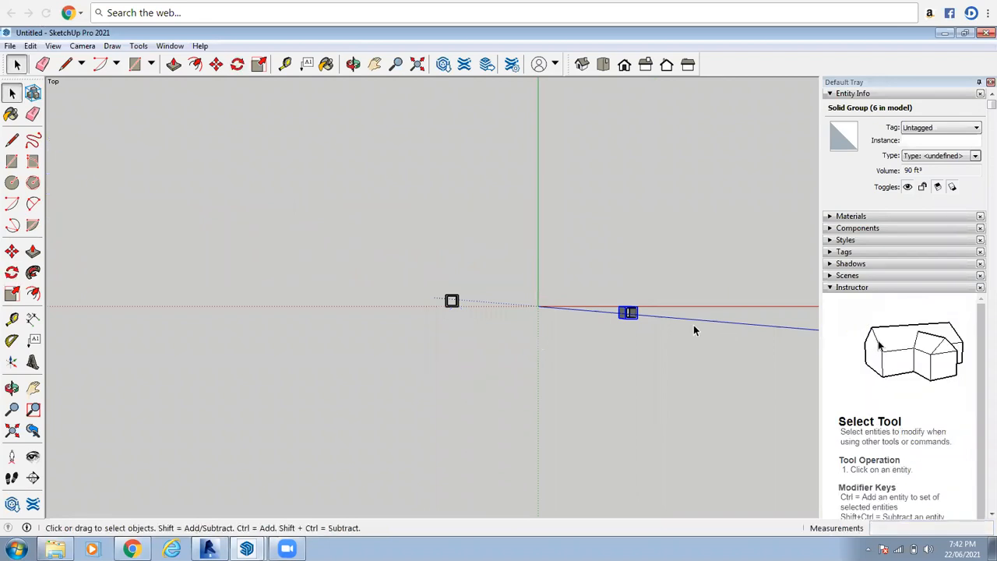
pyautogui.press('Delete')
pyautogui.scroll(2, 635, 318)
pyautogui.click(634, 317)
pyautogui.press('Delete')
pyautogui.click(622, 326)
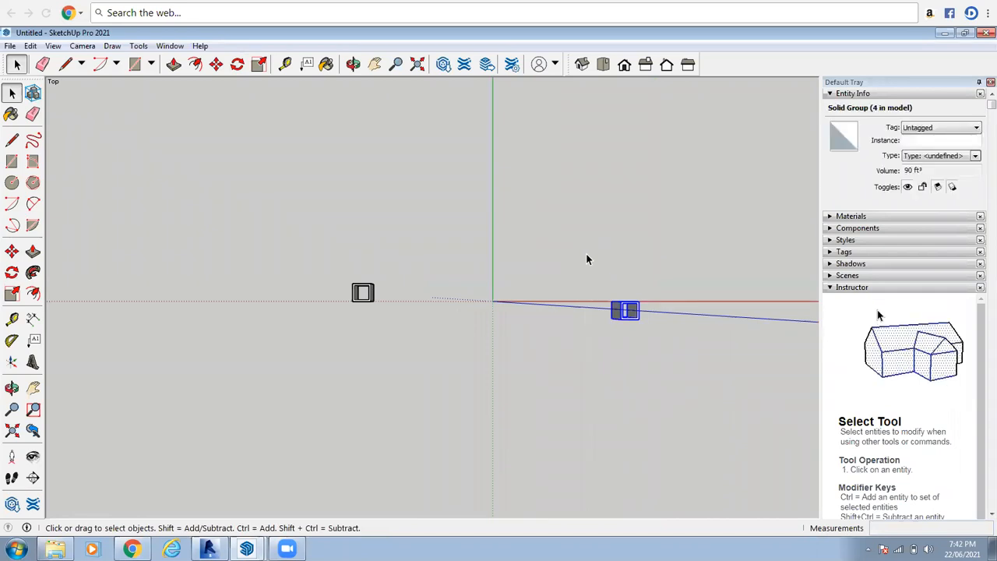
pyautogui.press('Delete')
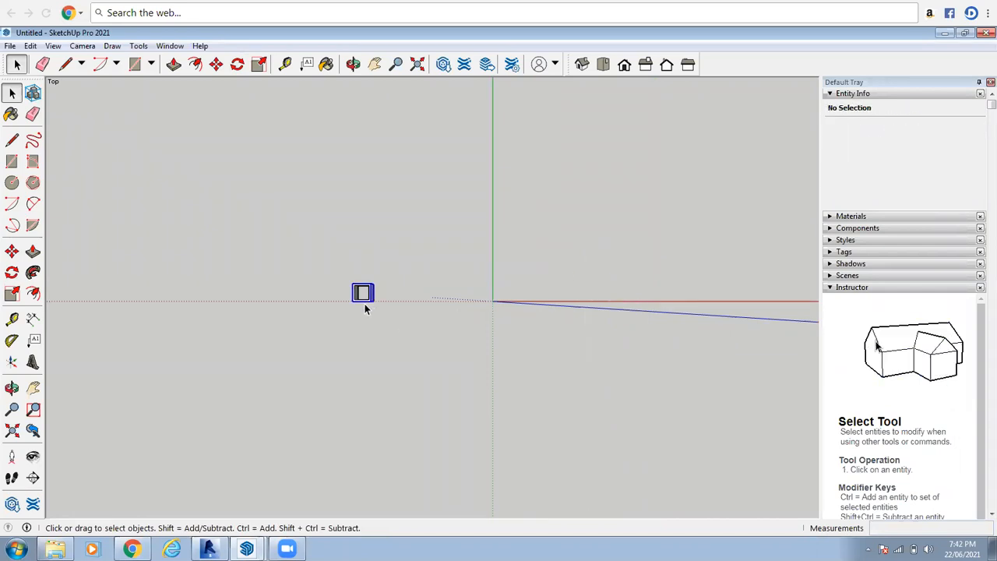
pyautogui.click(361, 303)
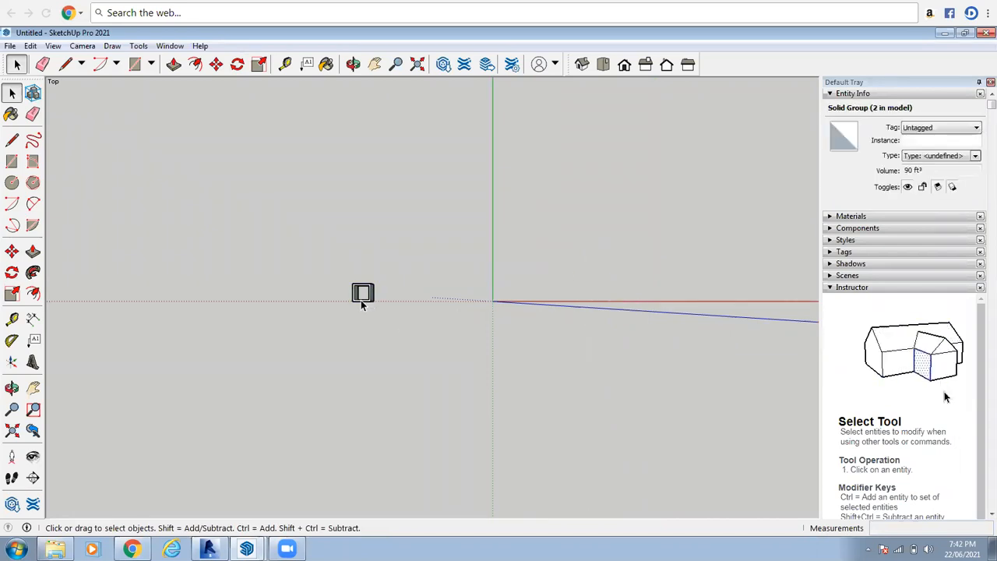
pyautogui.press('Delete')
pyautogui.hotkey('ctrl', 'z')
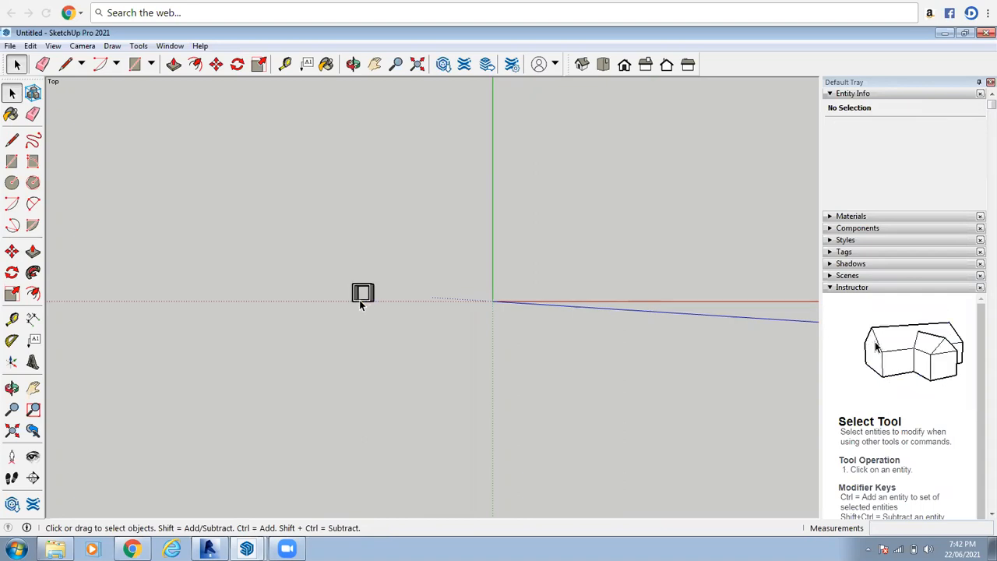
# - Rotate a copy of the remaining box 180° about the origin and repeat it with an x5 array
pyautogui.click(12, 272)
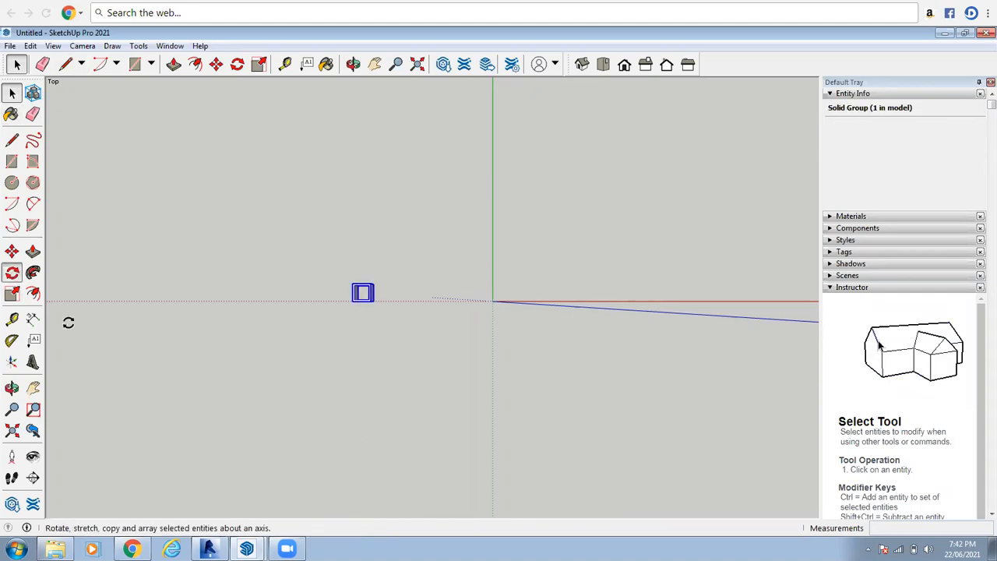
pyautogui.click(492, 301)
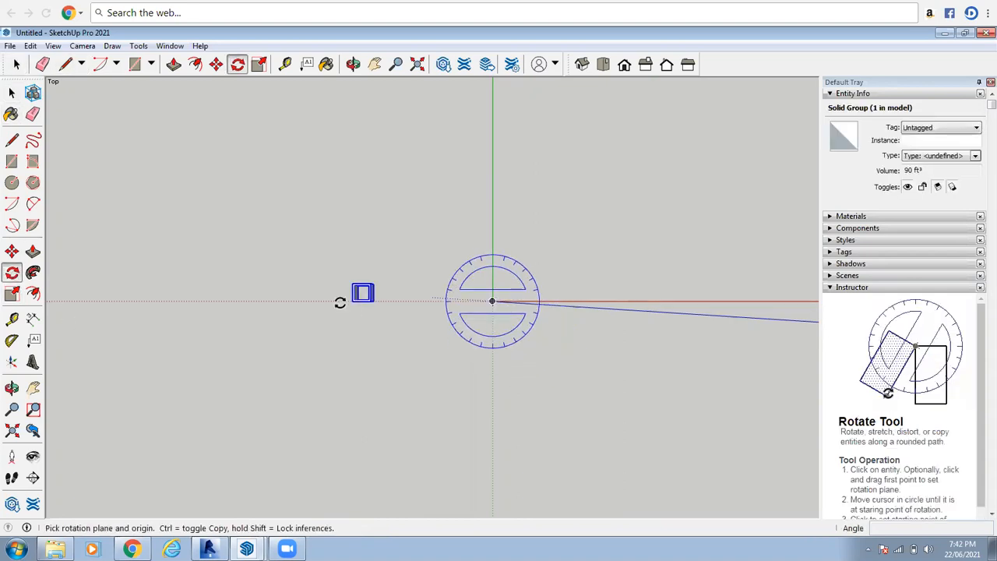
pyautogui.click(165, 301)
pyautogui.press('ctrl')
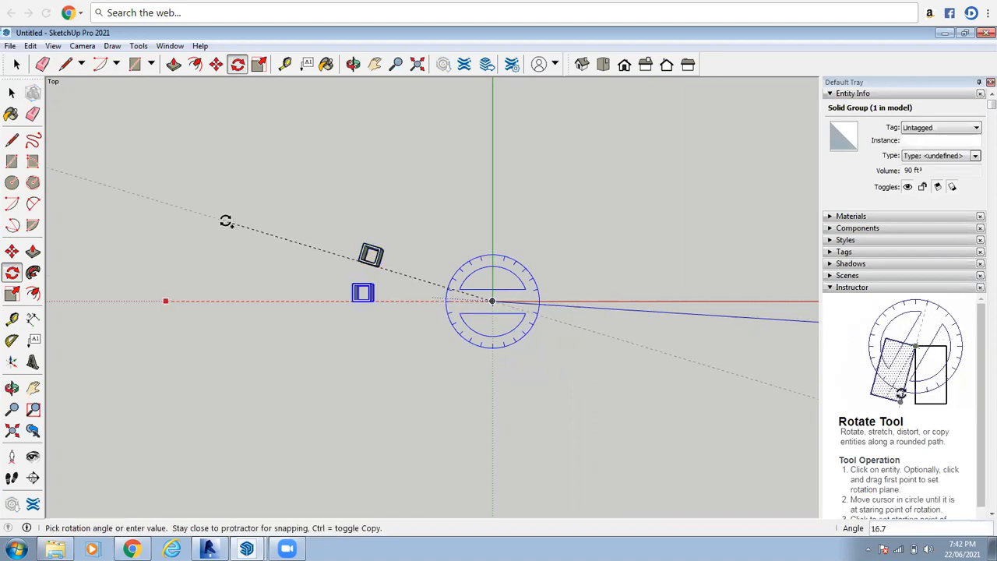
pyautogui.write('1')
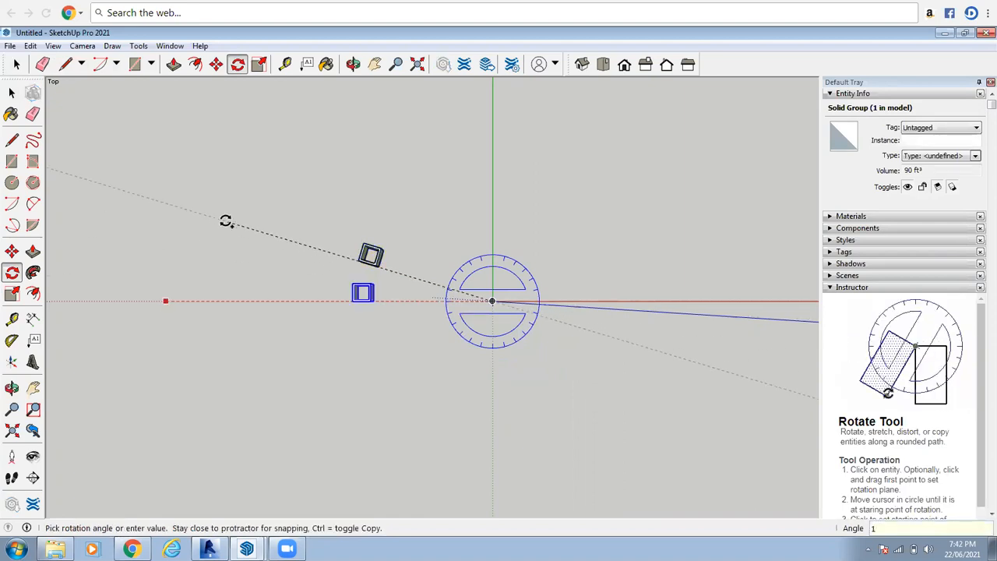
pyautogui.write('80')
pyautogui.press('Return')
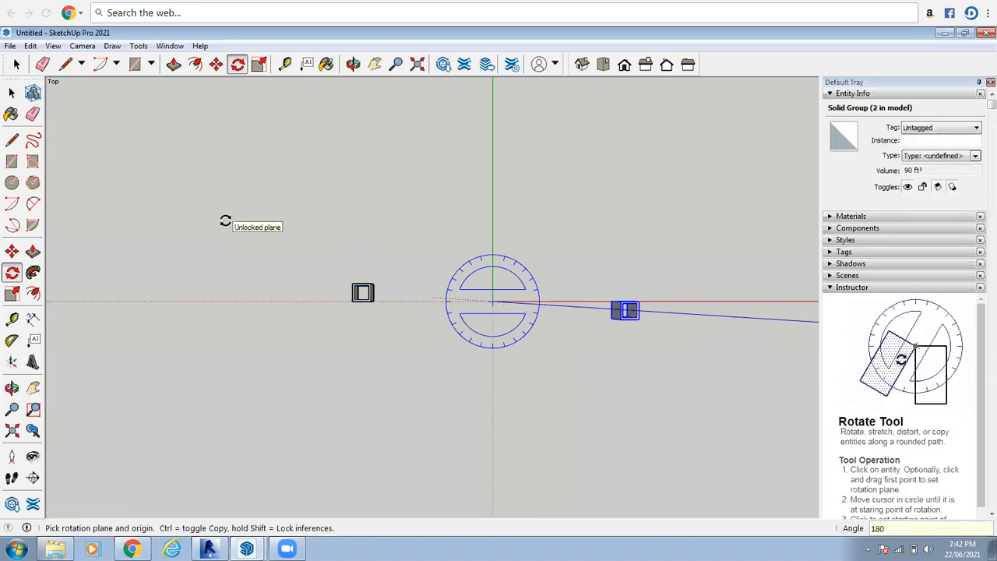
pyautogui.write('x5')
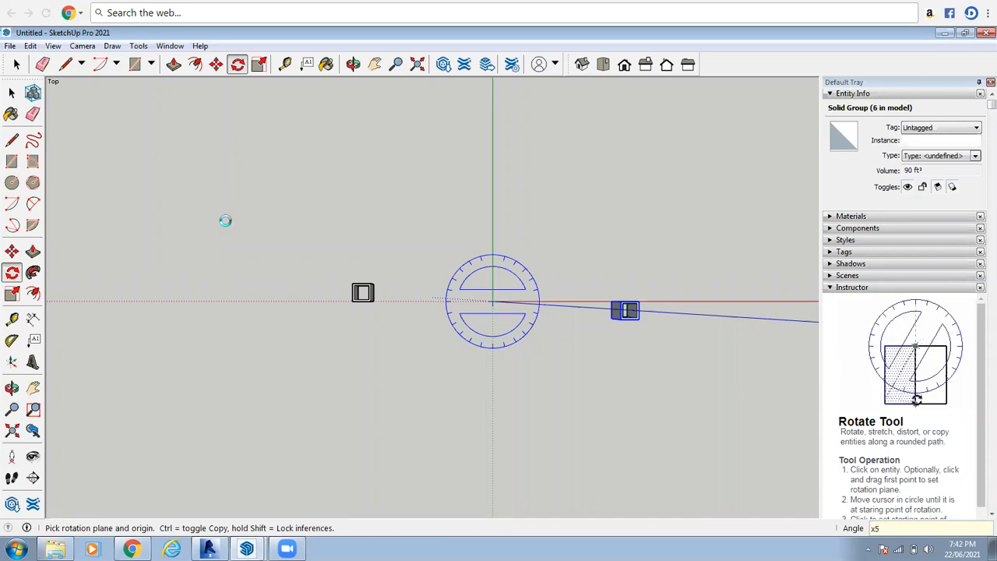
# - Remove the 180° array's copies from both halves of the red axis, keeping a single selected box on the negative side
pyautogui.click(353, 64)
pyautogui.moveTo(312, 140); pyautogui.dragTo(63, 151)
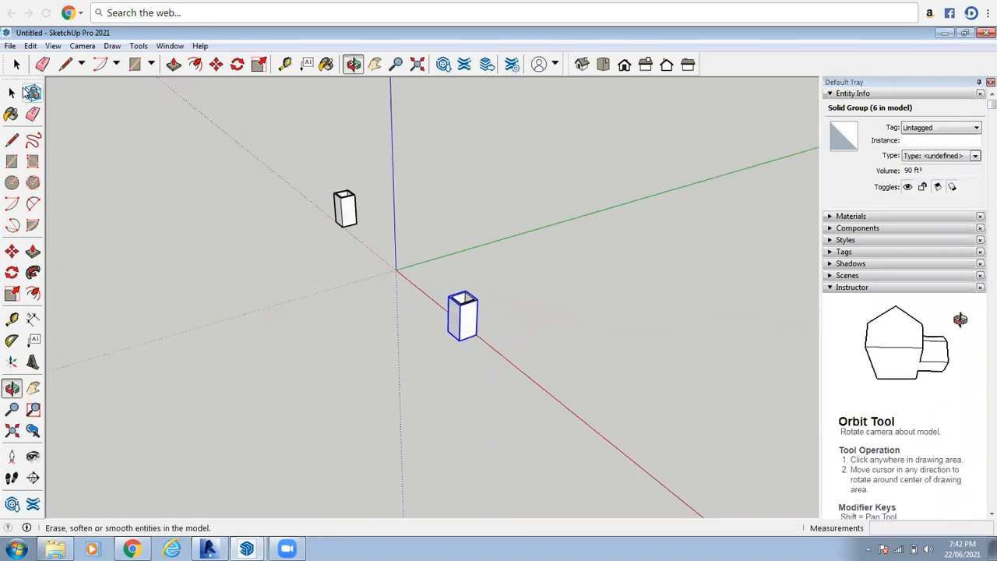
pyautogui.click(16, 64)
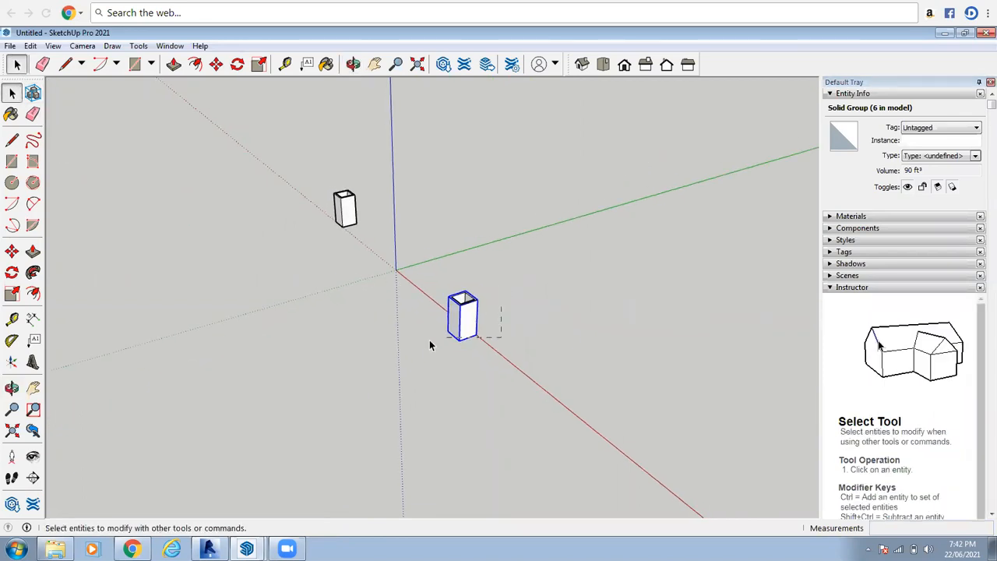
pyautogui.press('Delete')
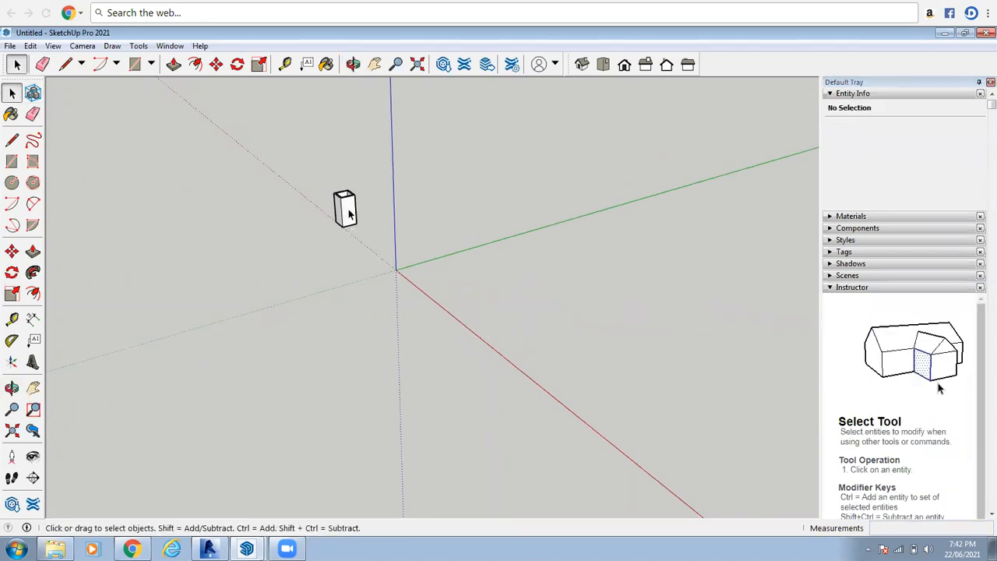
pyautogui.click(348, 211)
pyautogui.press('Delete')
pyautogui.hotkey('ctrl', 'z')
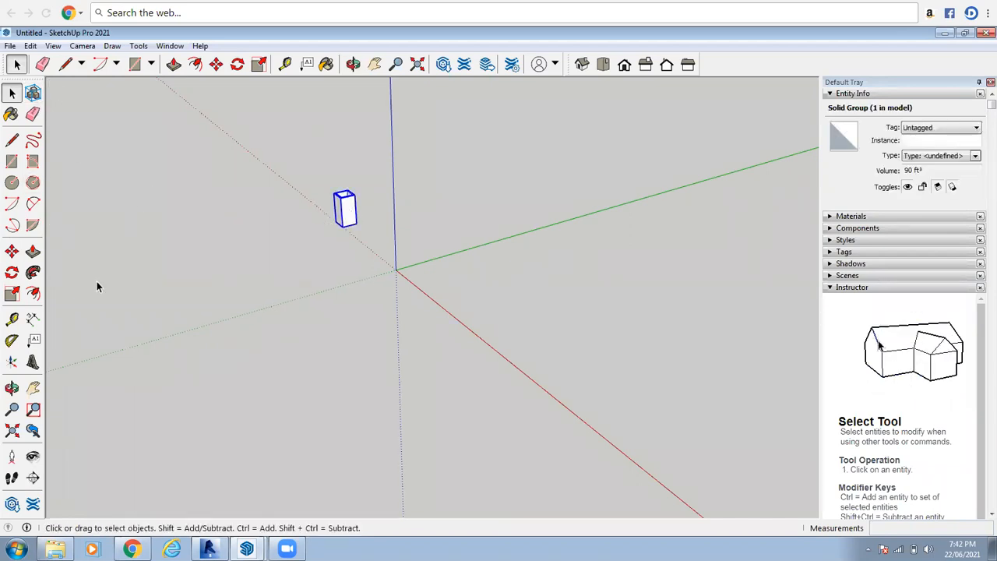
# - Rotate a copy of the selected box 90° about the origin in the ground plane and repeat it with an x5 array
pyautogui.click(12, 272)
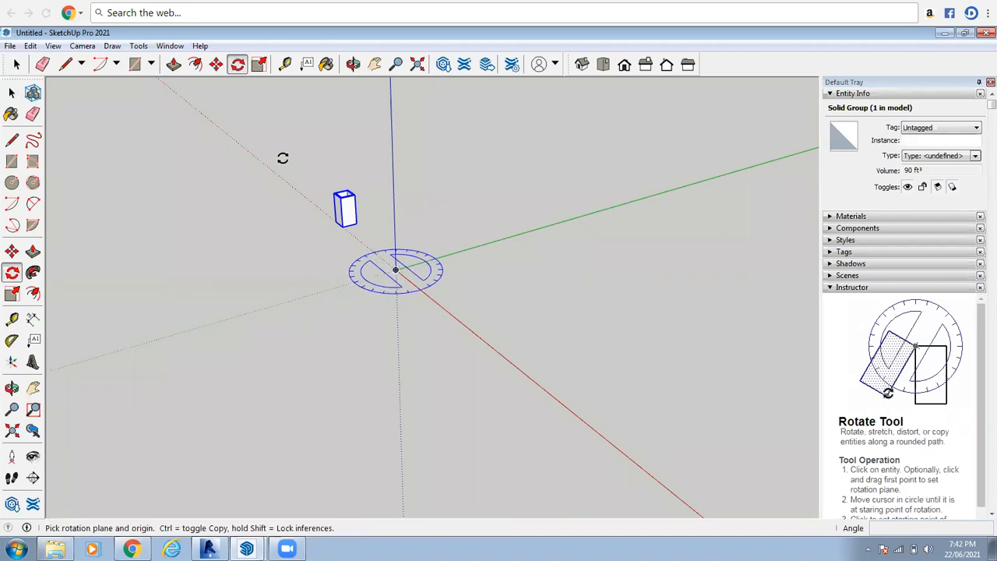
pyautogui.click(347, 147)
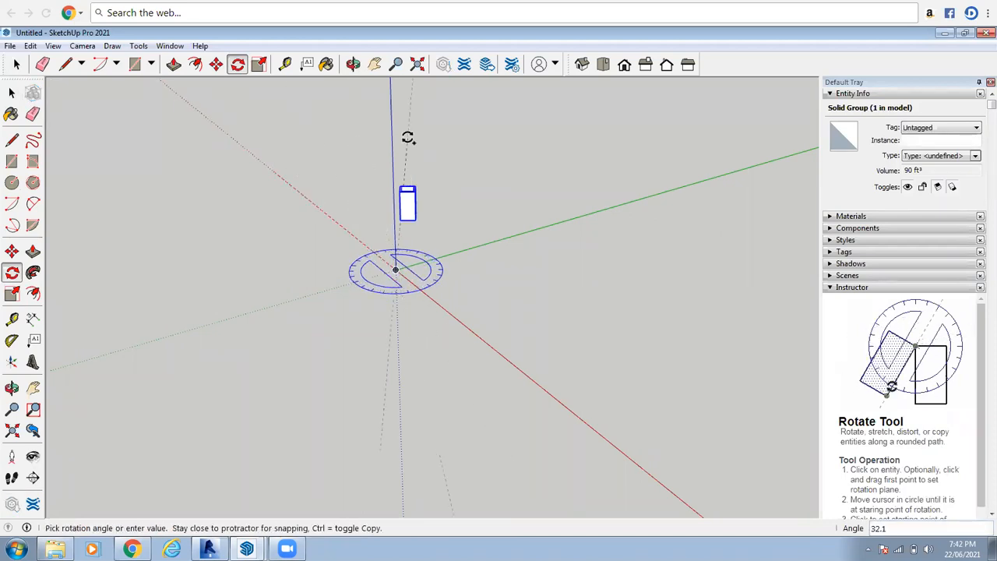
pyautogui.press('ctrl')
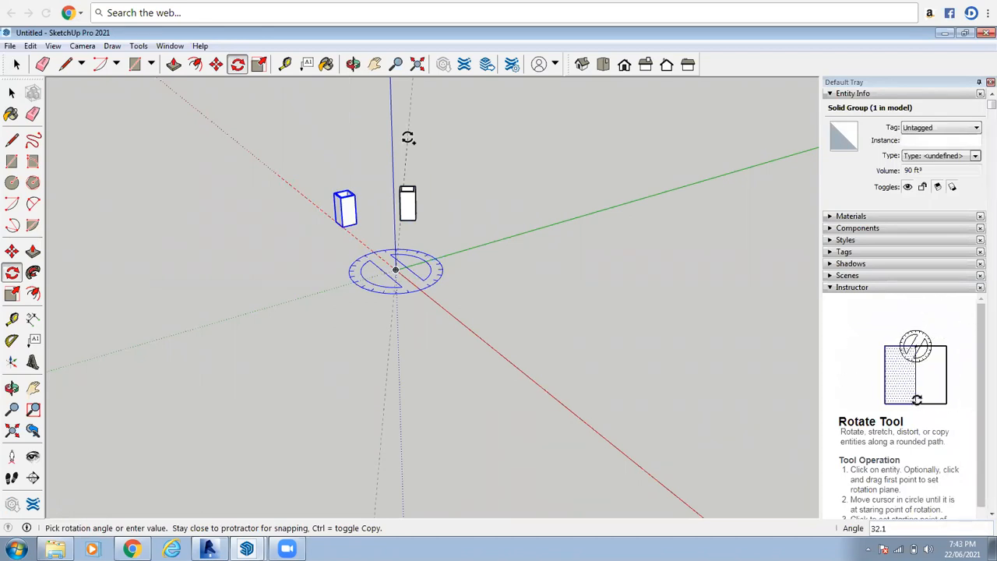
pyautogui.press('Return')
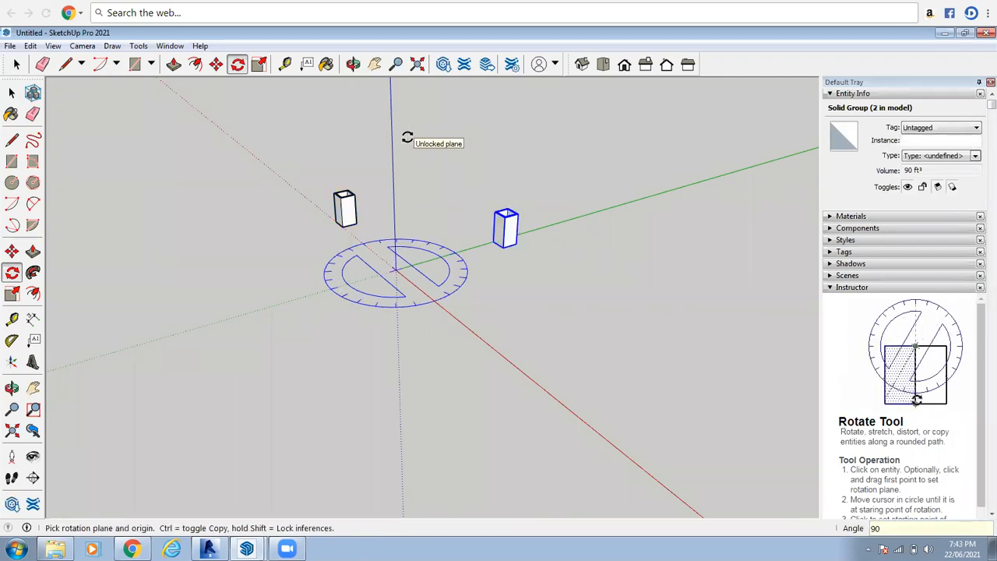
pyautogui.write('x5')
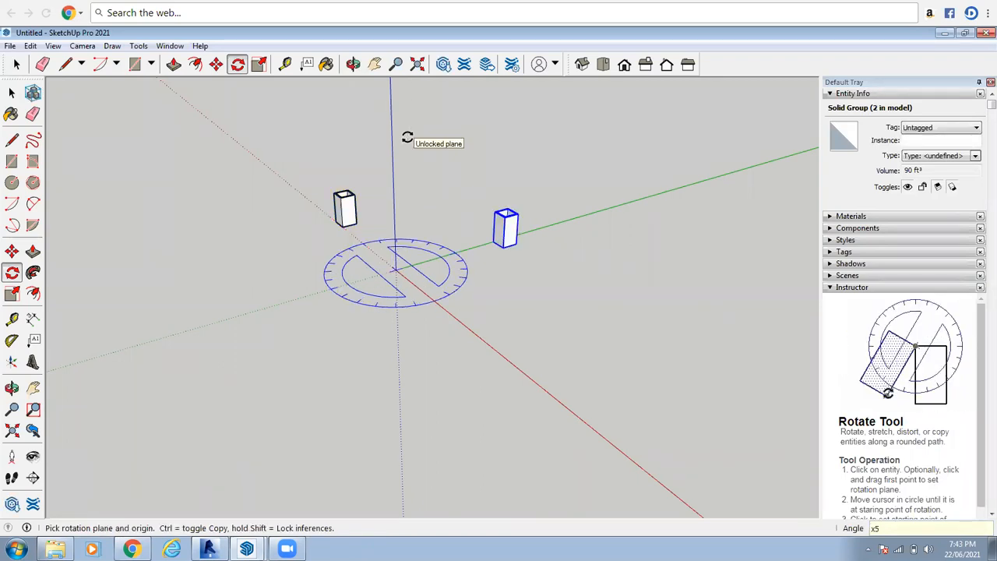
pyautogui.press('Return')
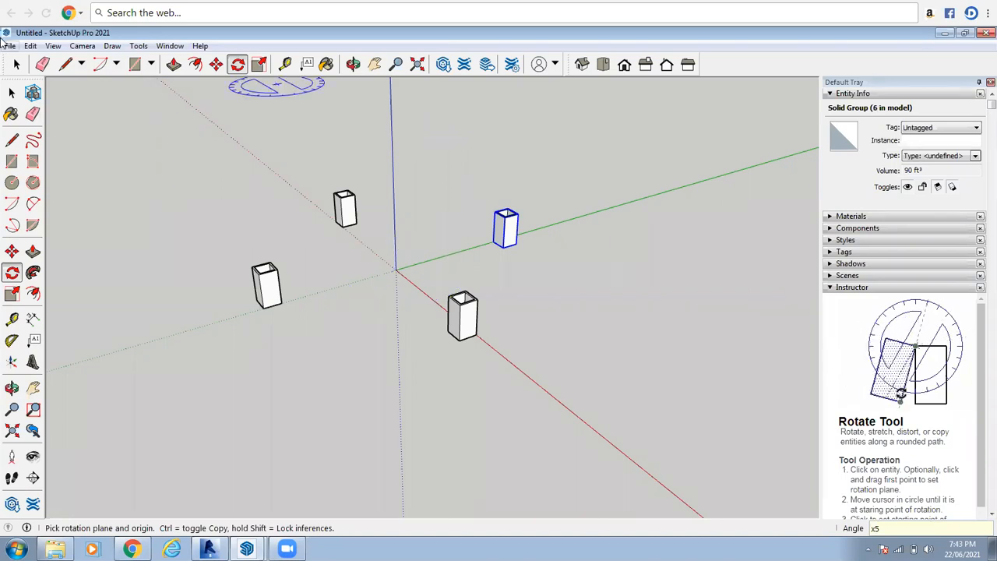
# - Check the 90° polar array from above and undo it together with its rotated copy
pyautogui.click(16, 65)
pyautogui.scroll(-5, 370, 319)
pyautogui.click(353, 64)
pyautogui.moveTo(408, 394); pyautogui.dragTo(382, 241)
pyautogui.rightClick(384, 239)
pyautogui.click(407, 247)
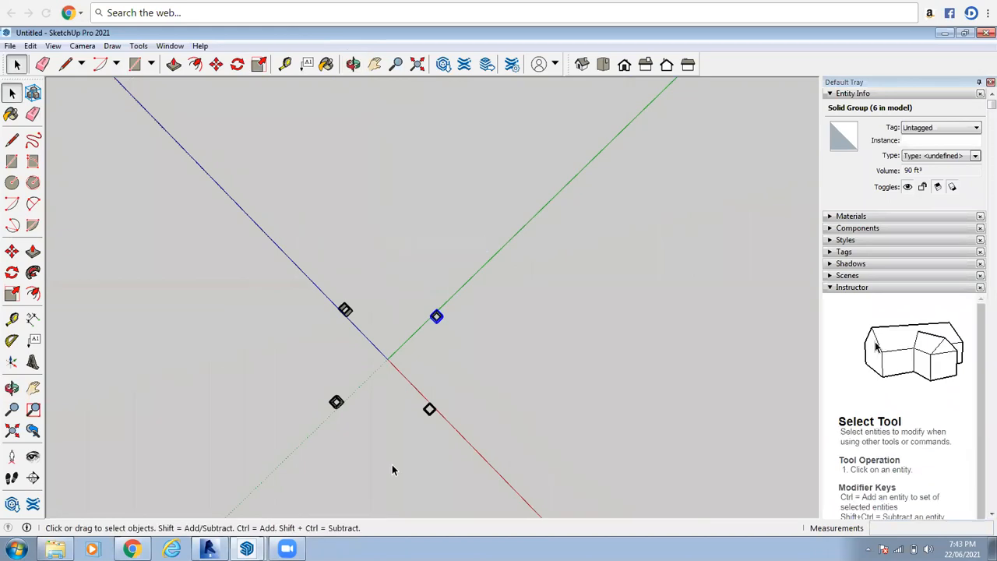
pyautogui.hotkey('ctrl', 'z')
pyautogui.hotkey('ctrl', 'z')
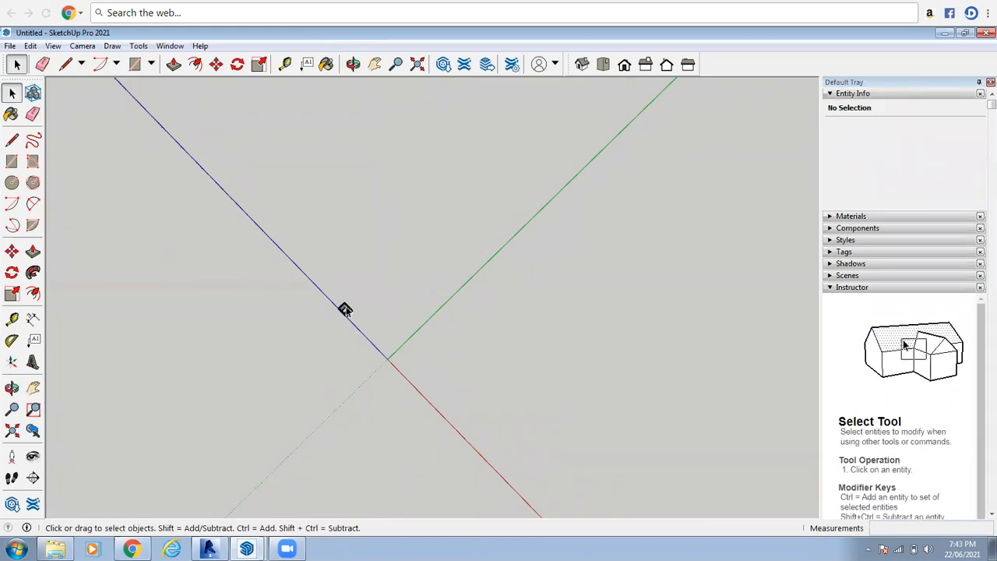
# - Select the box on the negative red axis and rotate it 90° about the origin onto the positive green axis
pyautogui.scroll(2, 349, 329)
pyautogui.click(343, 304)
pyautogui.click(353, 63)
pyautogui.moveTo(445, 423); pyautogui.dragTo(329, 214)
pyautogui.rightClick(329, 214)
pyautogui.click(364, 225)
pyautogui.press('q')
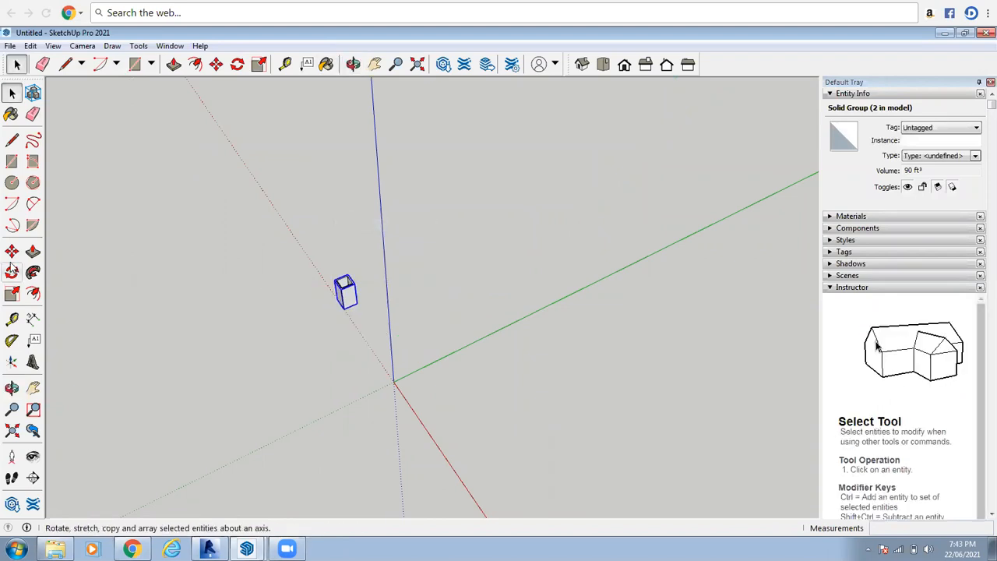
pyautogui.click(393, 382)
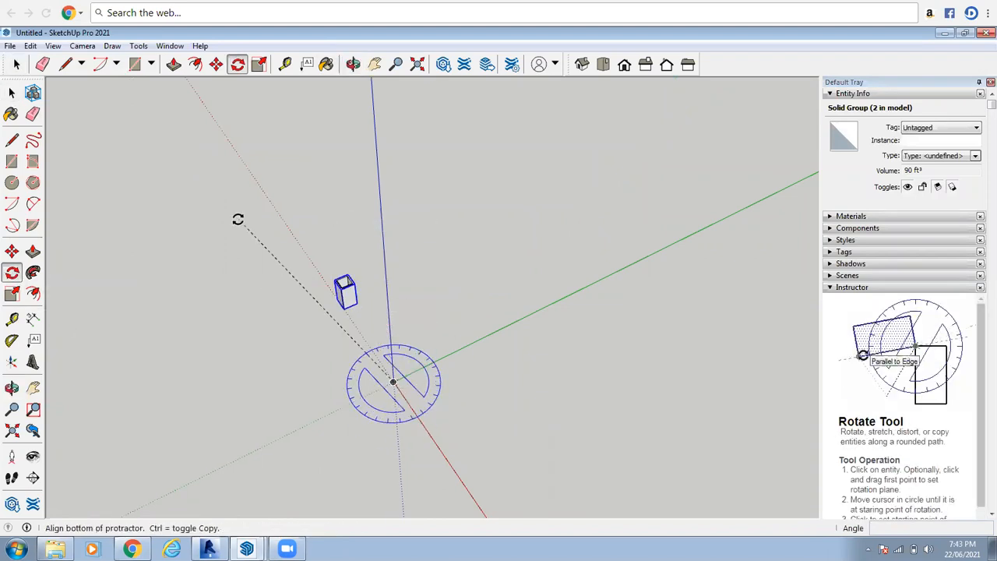
pyautogui.click(282, 216)
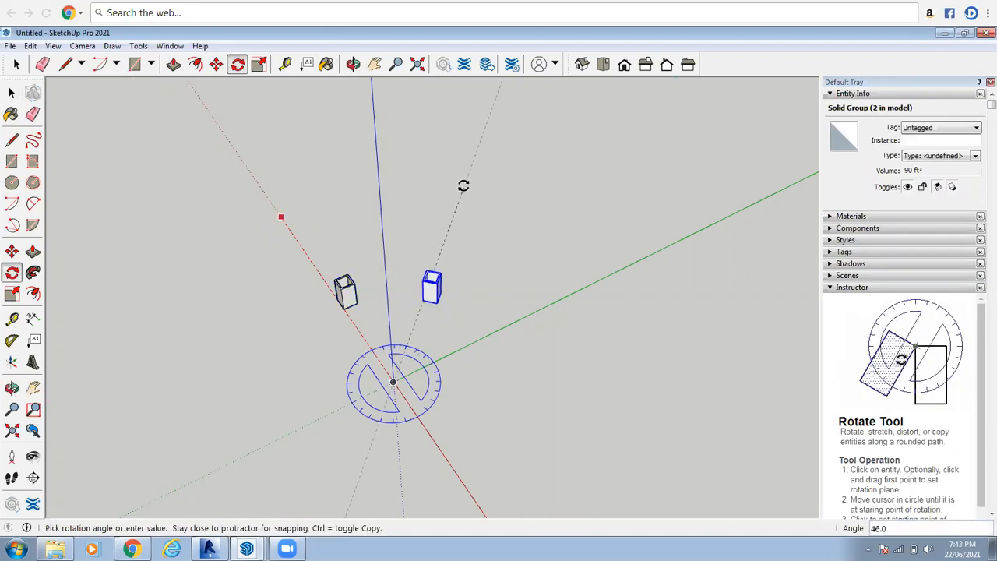
pyautogui.write('90')
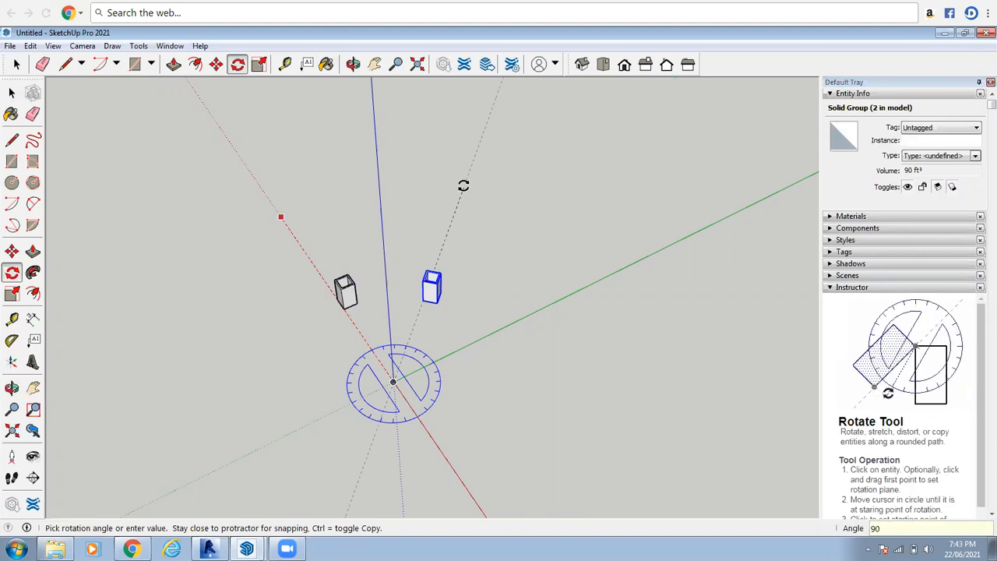
pyautogui.press('Return')
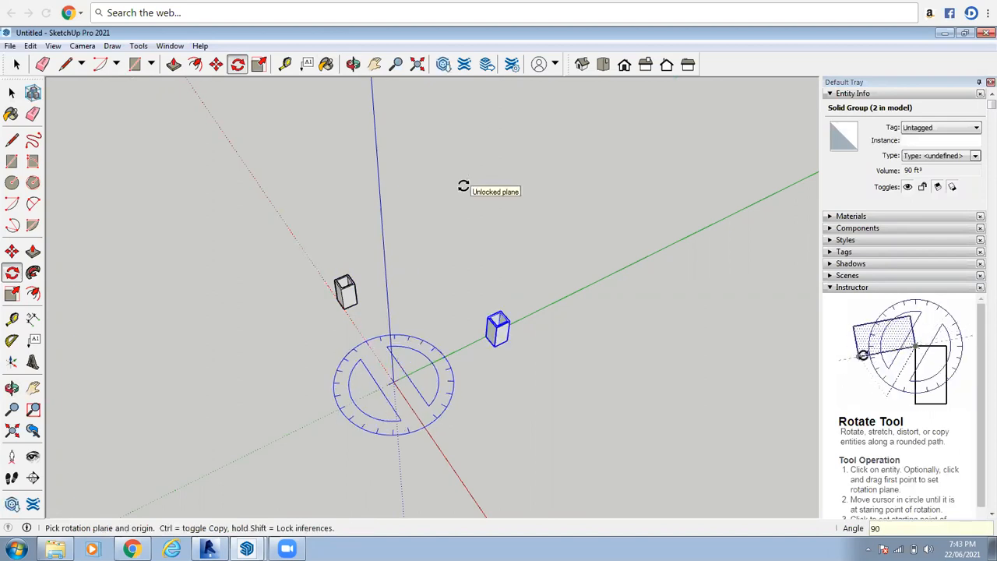
# - Try to repeat the box rotated onto the positive green axis with an x5 array
pyautogui.write('x')
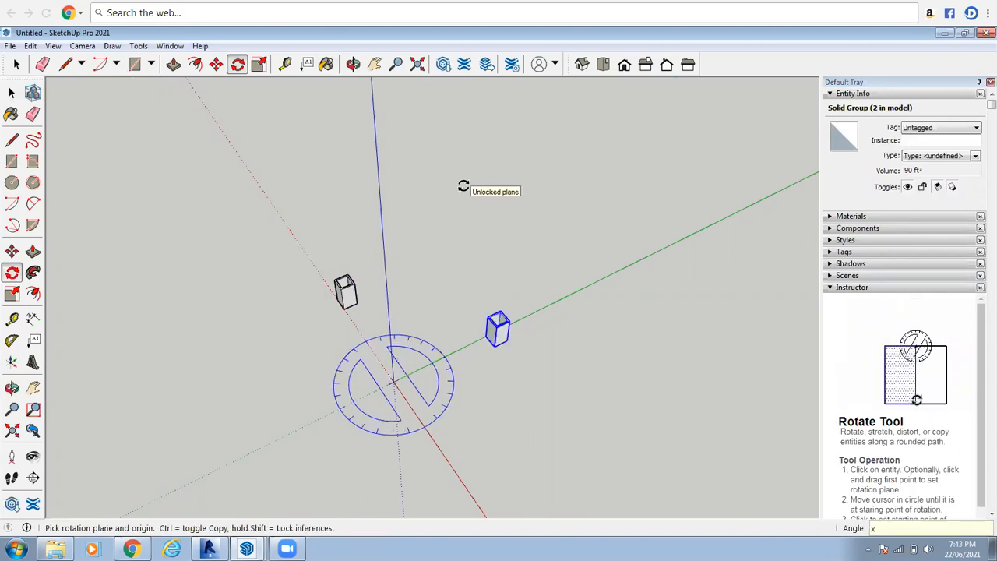
pyautogui.write('5')
pyautogui.press('Return')
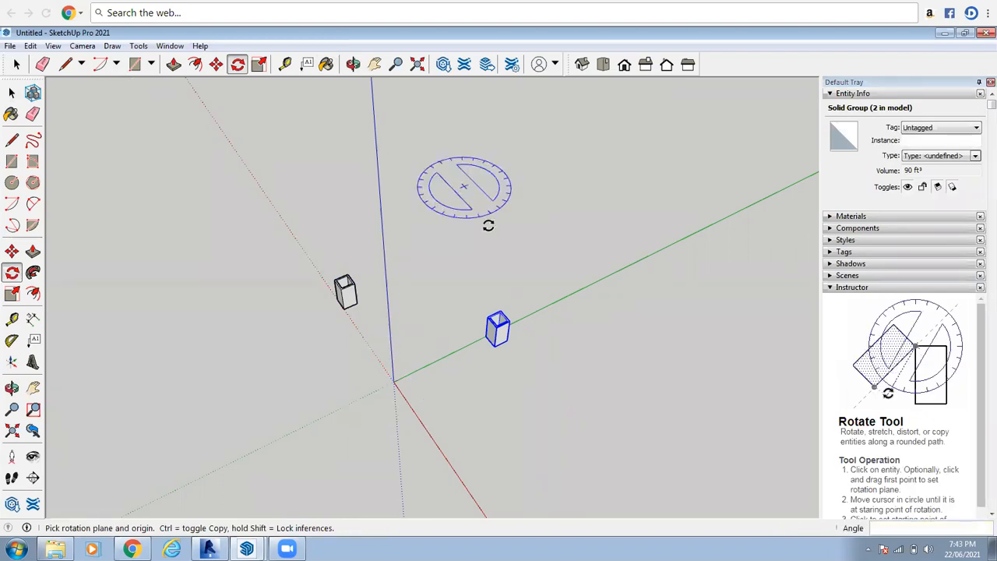
pyautogui.moveTo(488, 223); pyautogui.dragTo(529, 258, button='middle')
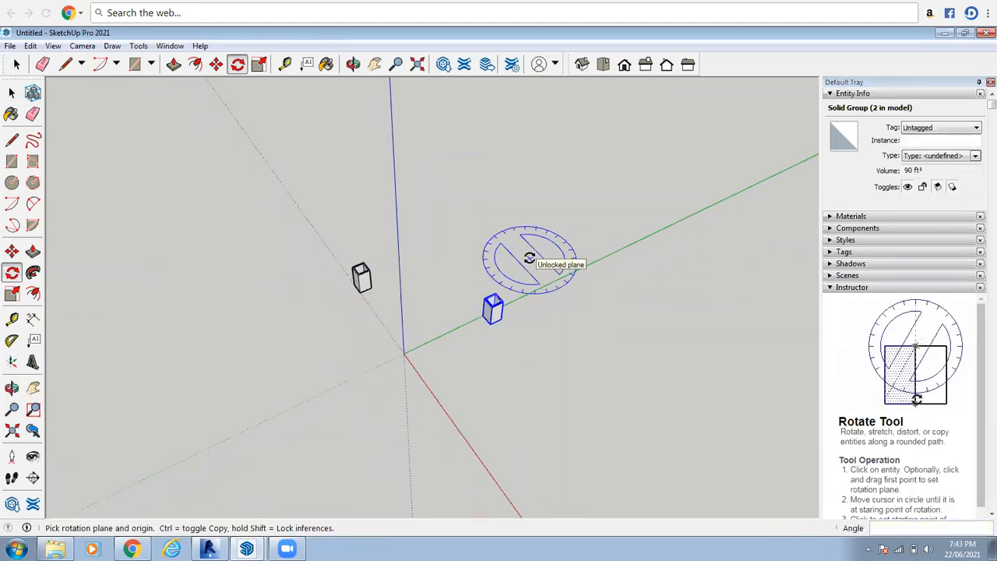
pyautogui.write('x5')
pyautogui.press('Return')
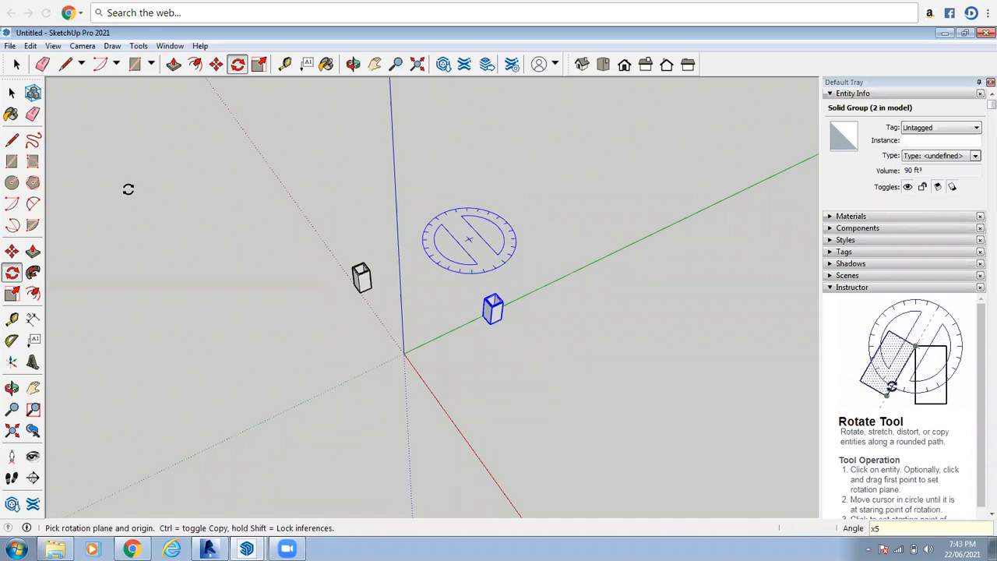
# - Delete the box on the positive green axis and select the remaining box on the negative red axis
pyautogui.click(16, 63)
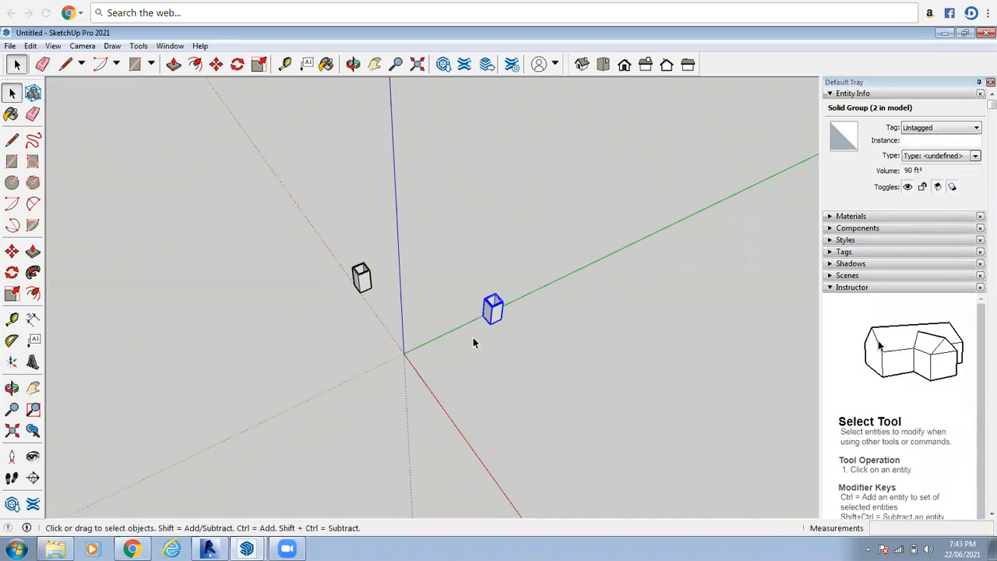
pyautogui.press('Delete')
pyautogui.click(359, 278)
pyautogui.scroll(4, 359, 278)
pyautogui.press('Delete')
pyautogui.scroll(1, 359, 277)
pyautogui.hotkey('ctrl', 'z')
pyautogui.click(366, 283)
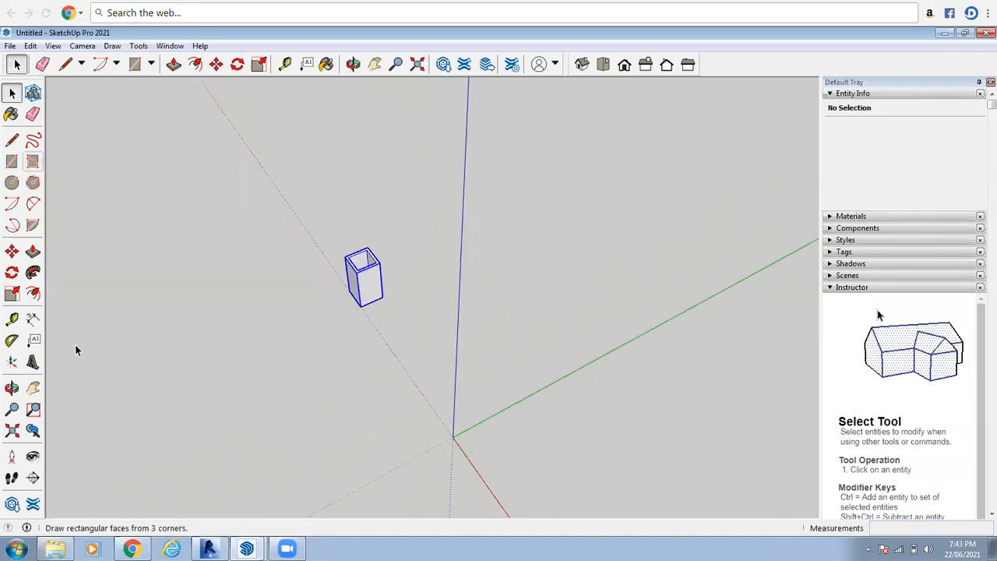
# - Rotate a copy of the selected box 90° about the origin in the ground plane and repeat it as an x5 polar array
pyautogui.click(12, 251)
pyautogui.scroll(2, 383, 331)
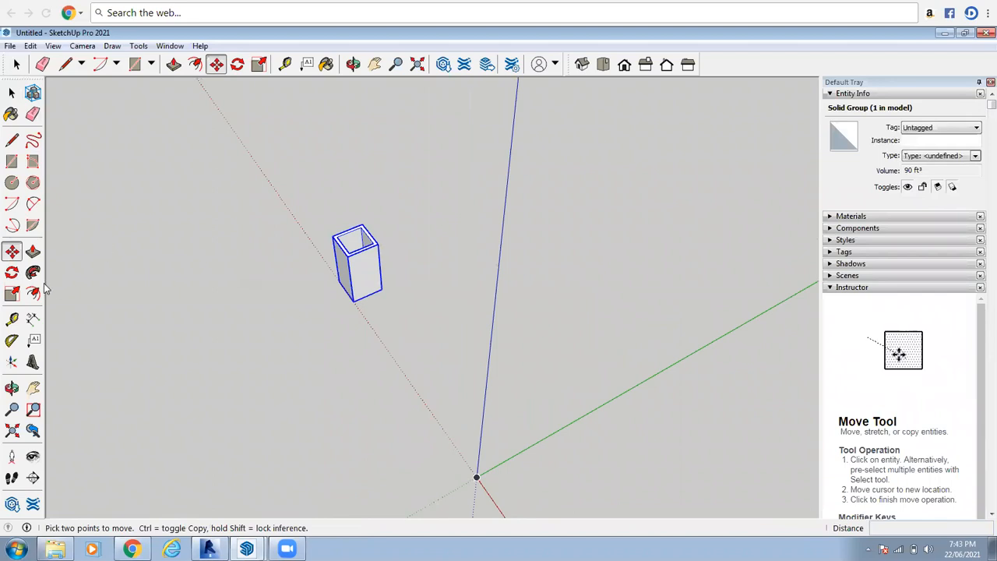
pyautogui.click(11, 273)
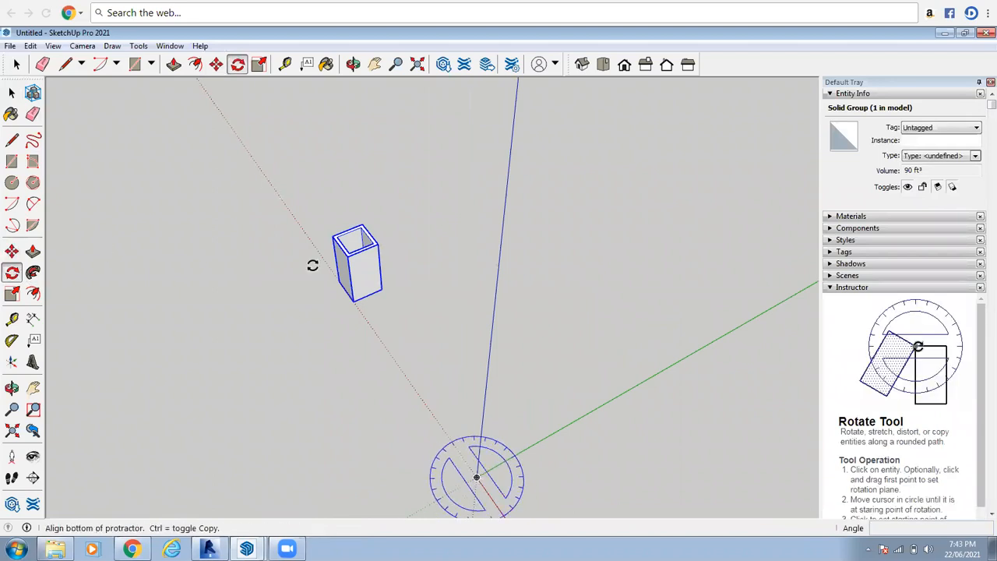
pyautogui.scroll(-1, 312, 266)
pyautogui.click(313, 266)
pyautogui.press('ctrl')
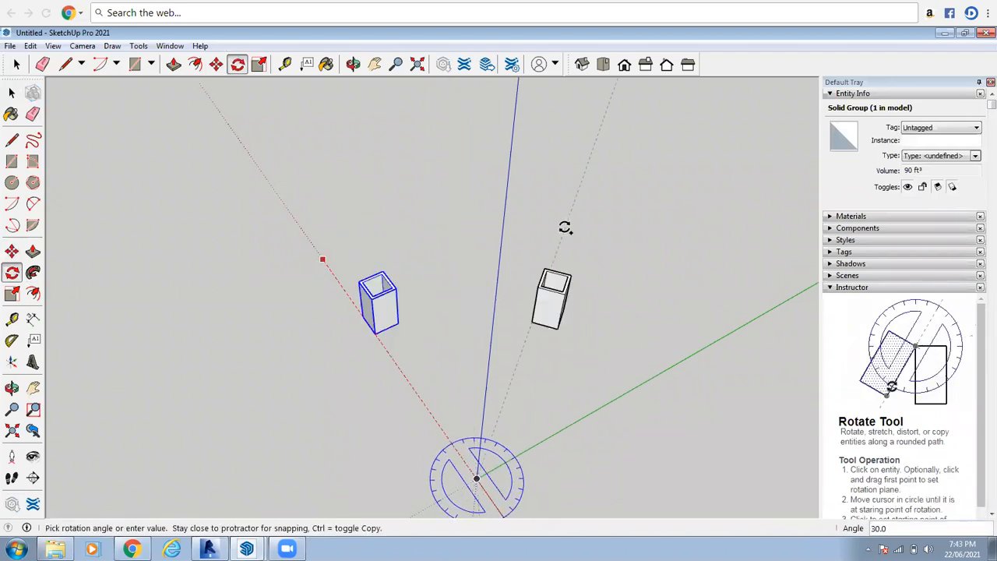
pyautogui.write('90')
pyautogui.press('Return')
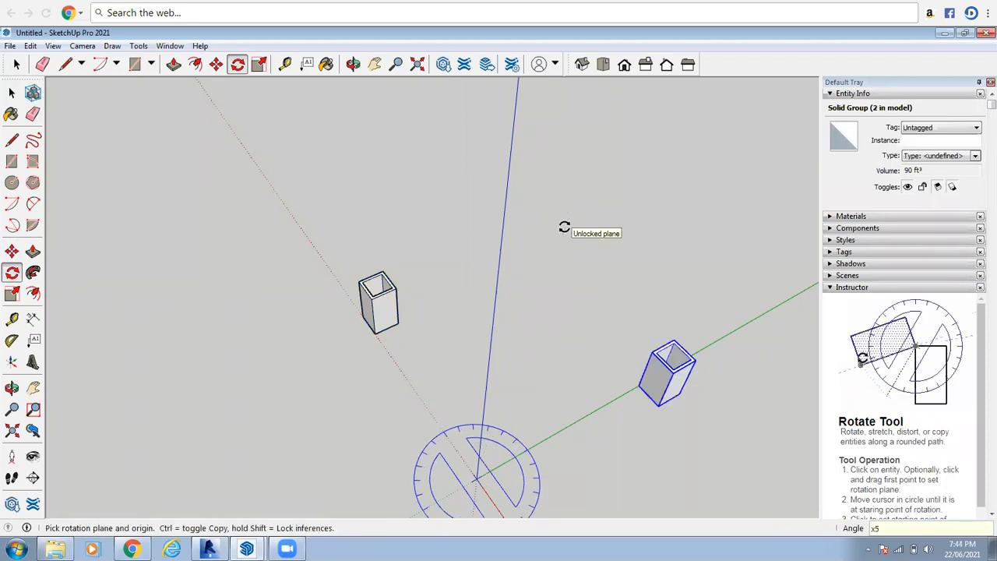
# - Inspect the polar array of boxes from above and from an orbited perspective view
pyautogui.scroll(-5, 559, 226)
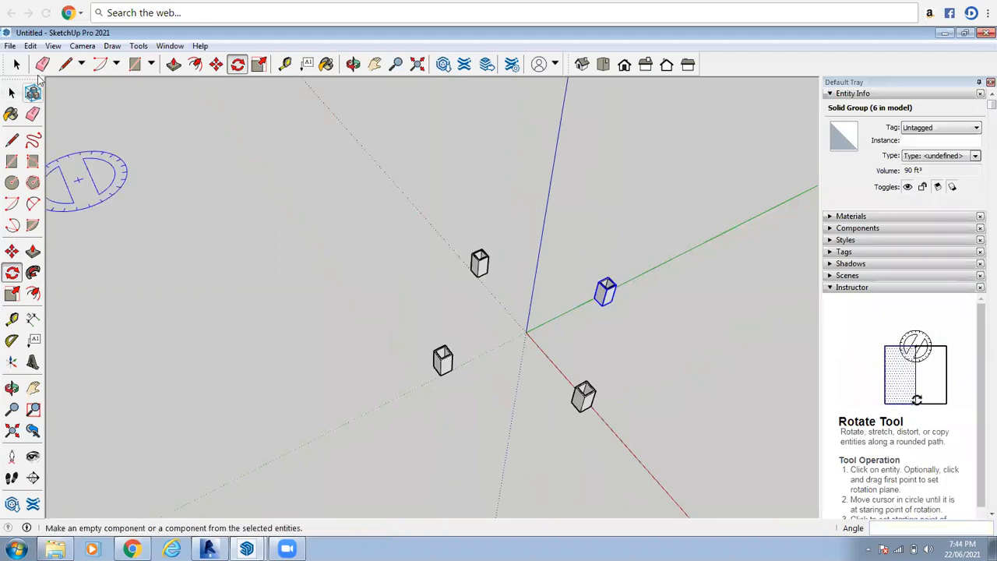
pyautogui.press('space')
pyautogui.scroll(-1, 222, 252)
pyautogui.click(365, 93)
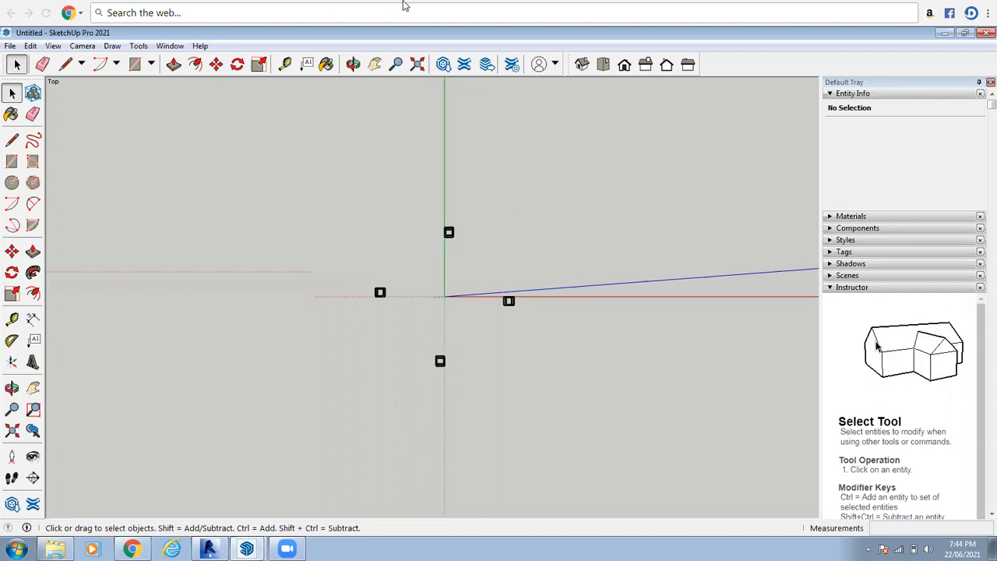
pyautogui.click(353, 64)
pyautogui.moveTo(594, 507); pyautogui.dragTo(452, 252)
pyautogui.rightClick(452, 251)
pyautogui.click(475, 257)
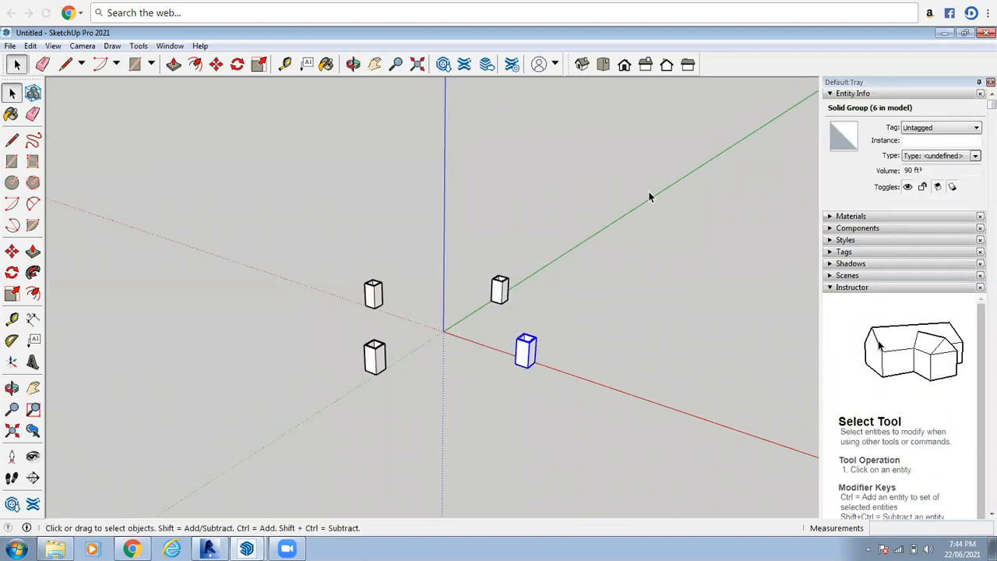
# - Delete the boxes on the green axis and the positive red axis, and select everything left on the negative red axis
pyautogui.click(374, 360)
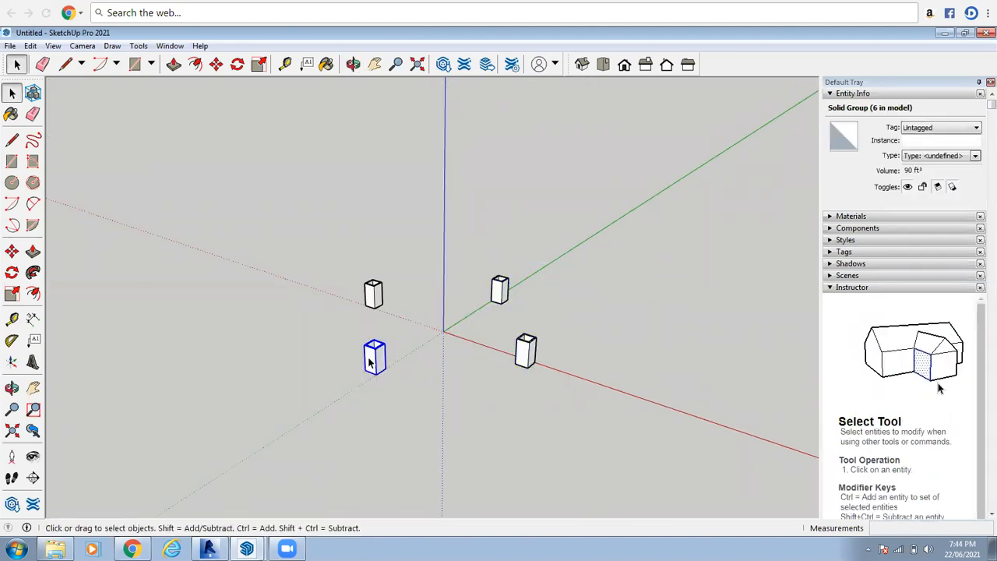
pyautogui.press('Delete')
pyautogui.click(526, 352)
pyautogui.press('Delete')
pyautogui.moveTo(608, 458); pyautogui.dragTo(475, 255)
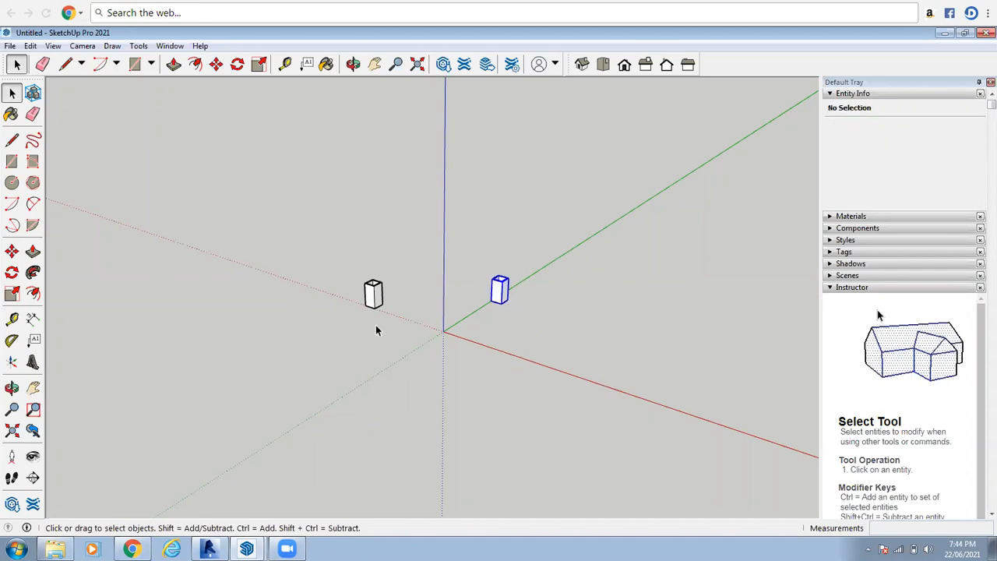
pyautogui.press('Delete')
pyautogui.hotkey('ctrl', 'a')
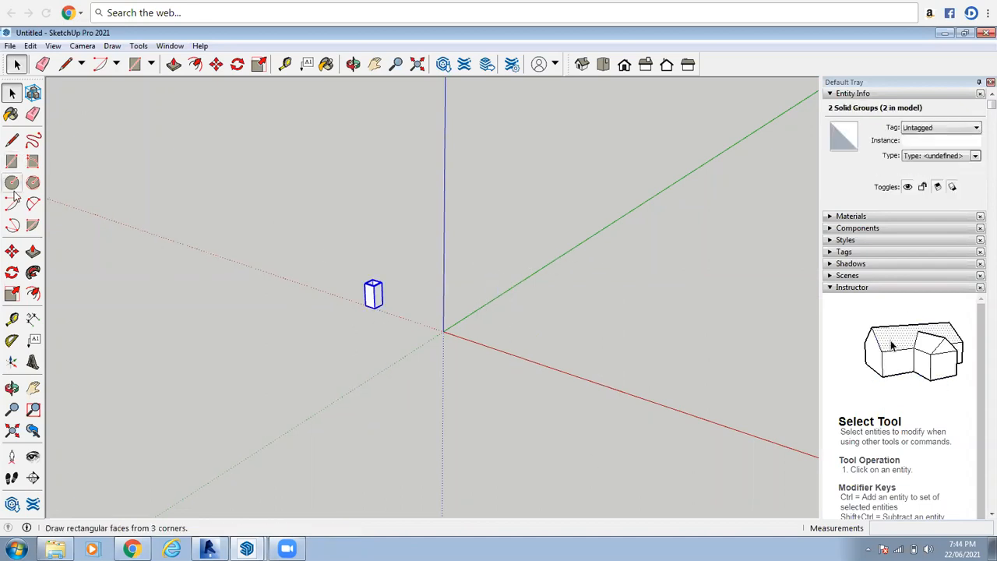
# - Move the selected boxes by their bottom corner to the origin and clear the selection
pyautogui.click(11, 251)
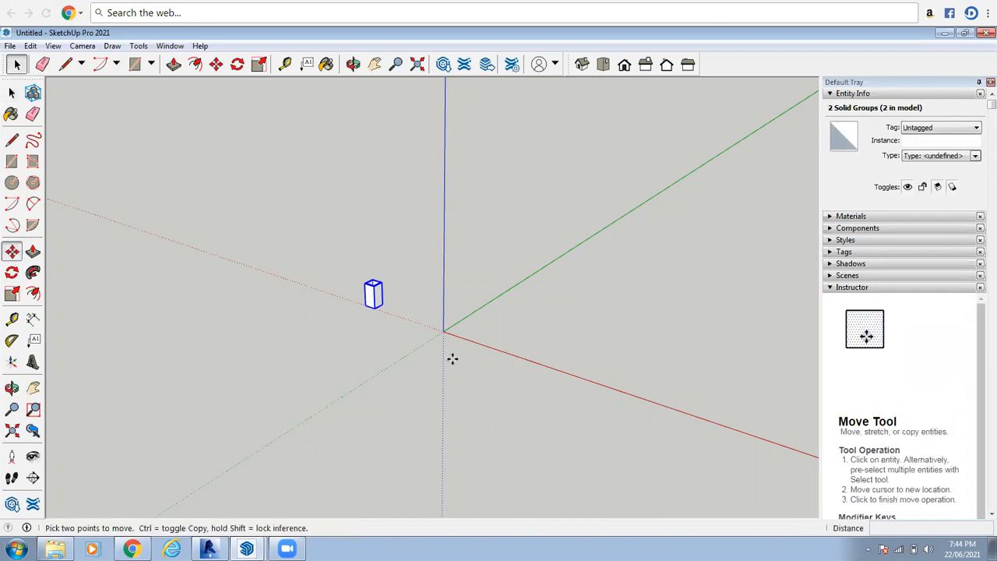
pyautogui.scroll(3, 397, 319)
pyautogui.click(326, 294)
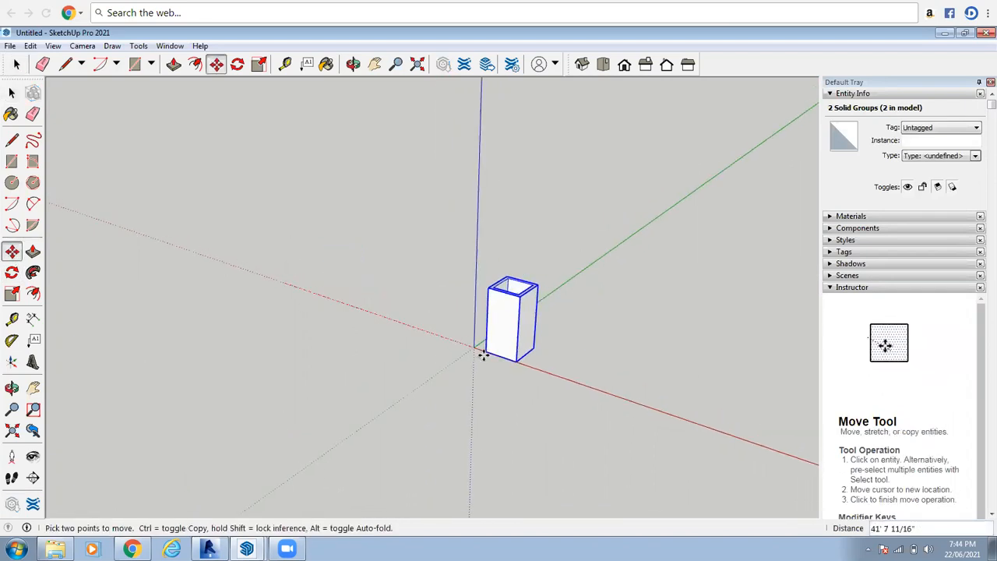
pyautogui.click(487, 349)
pyautogui.scroll(-1, 58, 312)
pyautogui.click(16, 64)
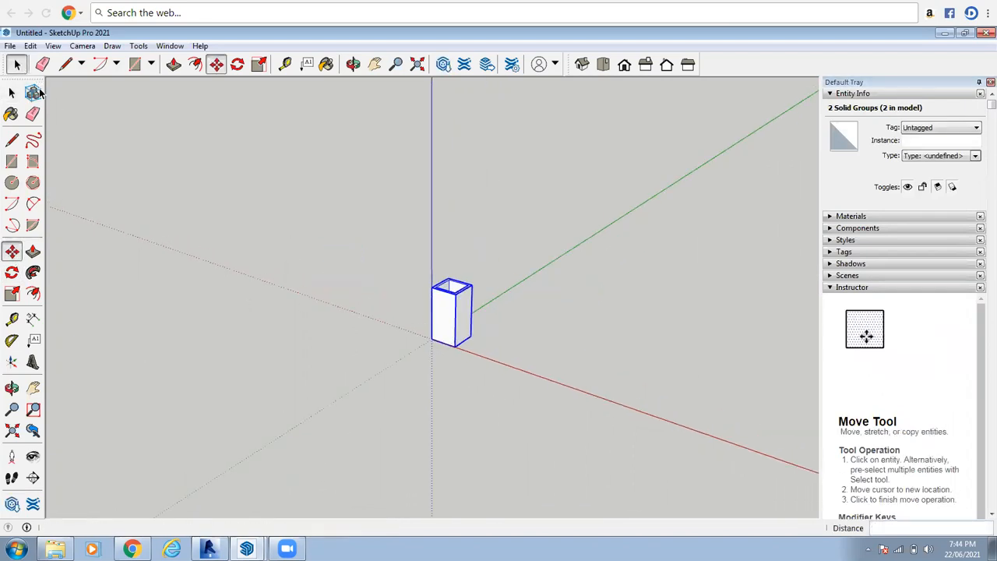
pyautogui.click(338, 236)
# - Examine the box at the origin from a different orbit angle
pyautogui.scroll(-3, 535, 185)
pyautogui.scroll(2, 535, 185)
pyautogui.click(354, 64)
pyautogui.moveTo(483, 274); pyautogui.dragTo(460, 264)
pyautogui.rightClick(460, 264)
pyautogui.click(472, 268)
pyautogui.click(394, 352)
pyautogui.scroll(2, 394, 350)
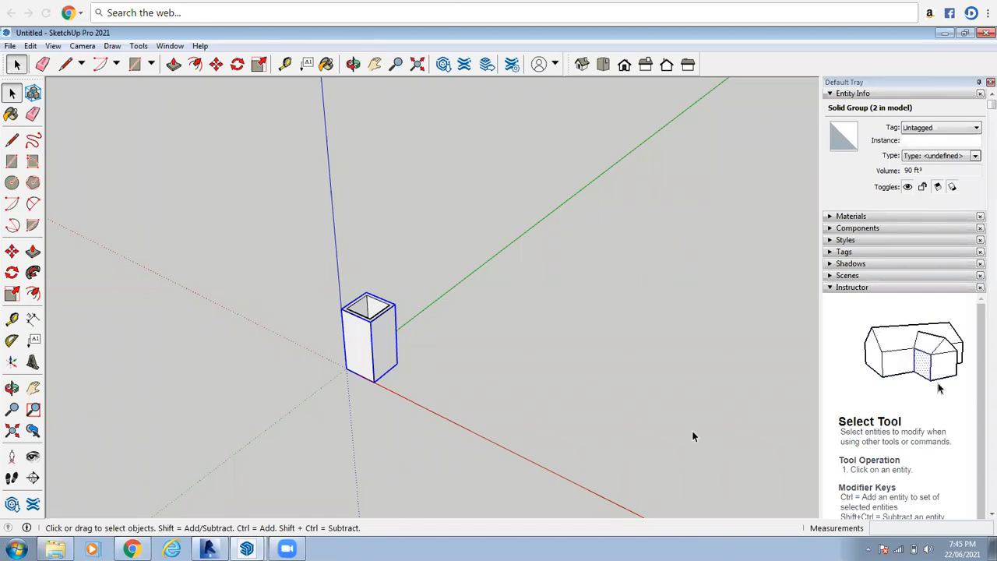
pyautogui.click(255, 385)
pyautogui.scroll(-2, 267, 259)
pyautogui.scroll(1, 284, 246)
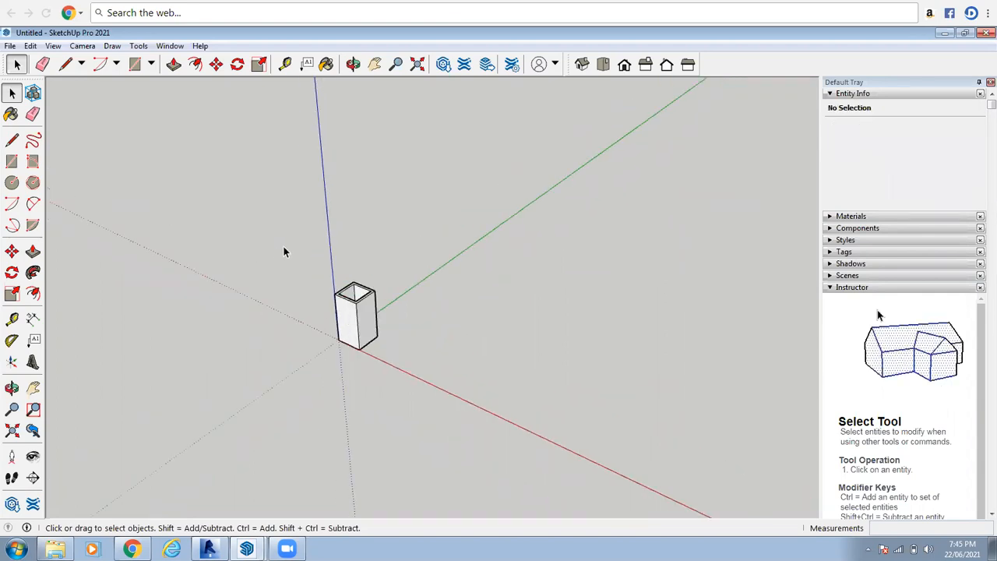
pyautogui.scroll(1, 354, 259)
# - Select the box at the origin and scale it uniformly by about 1.64 from a top corner grip
pyautogui.click(348, 343)
pyautogui.scroll(2, 398, 268)
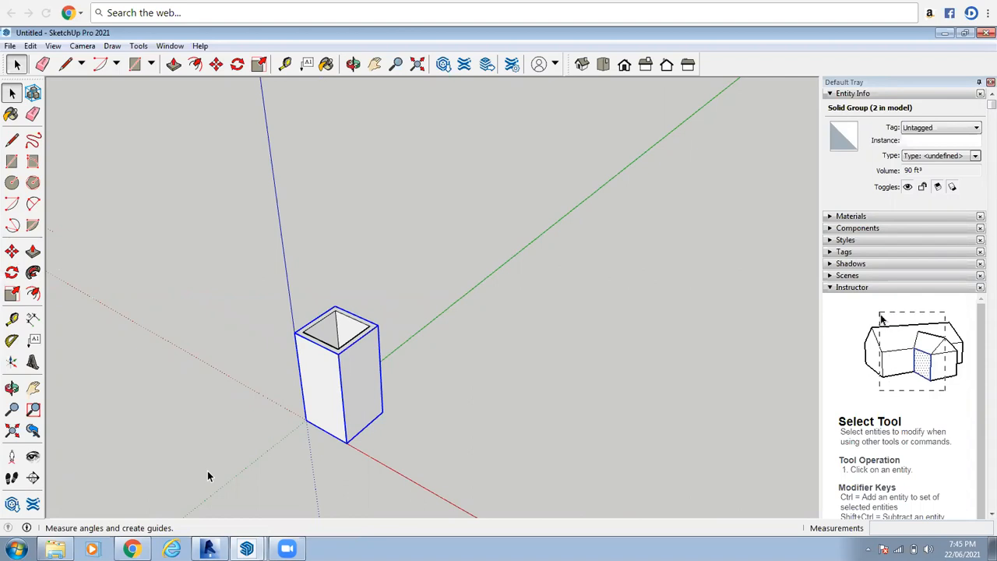
pyautogui.click(12, 294)
pyautogui.scroll(1, 377, 389)
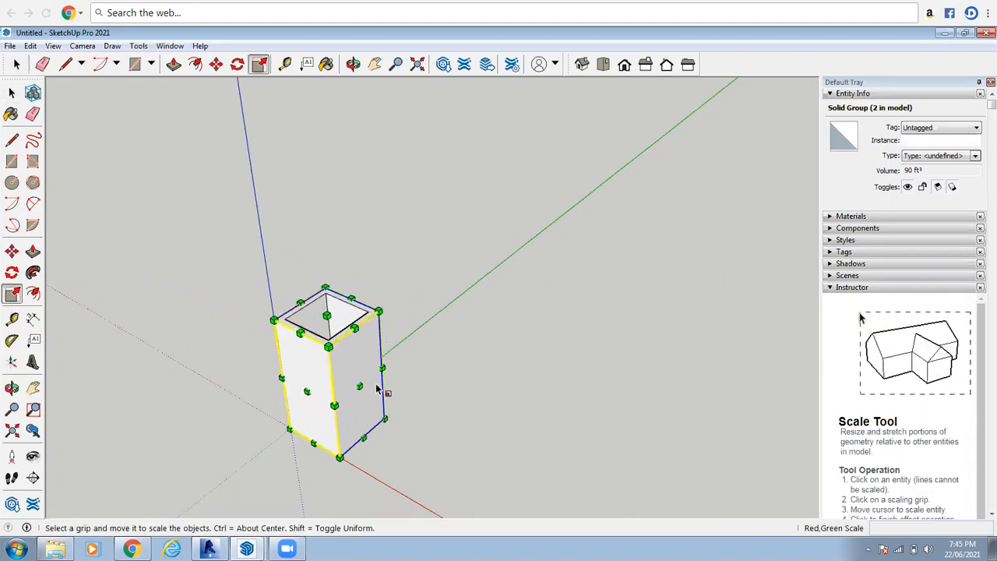
pyautogui.scroll(1, 377, 389)
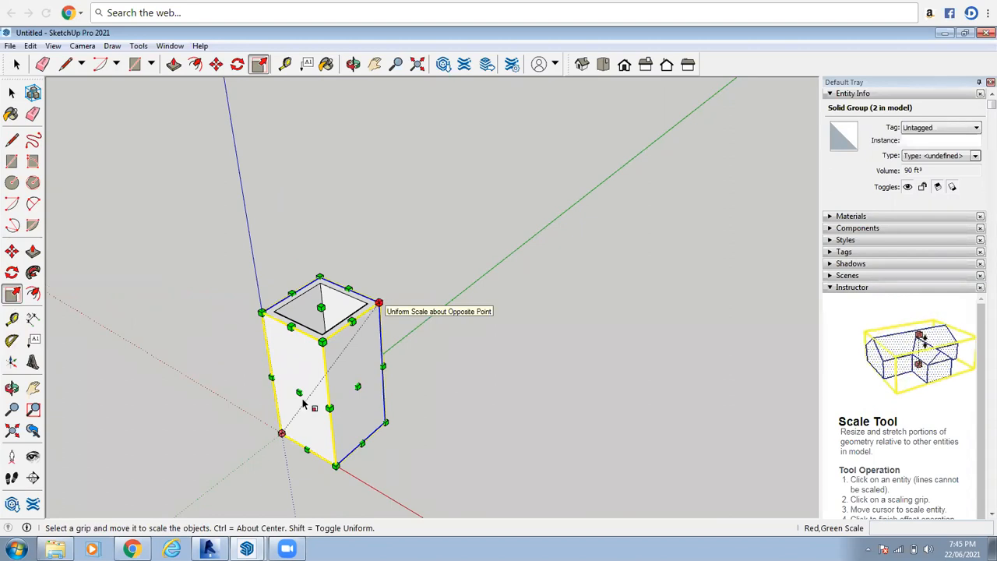
pyautogui.moveTo(378, 300); pyautogui.dragTo(475, 228)
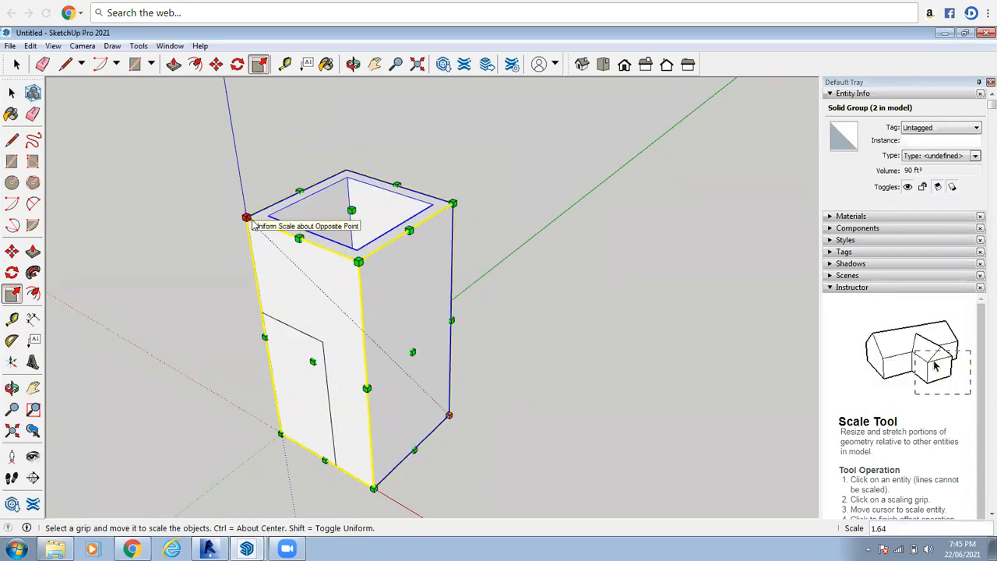
# - Reselect the enlarged box and stretch it repeatedly with different Scale grips along several directions
pyautogui.click(17, 66)
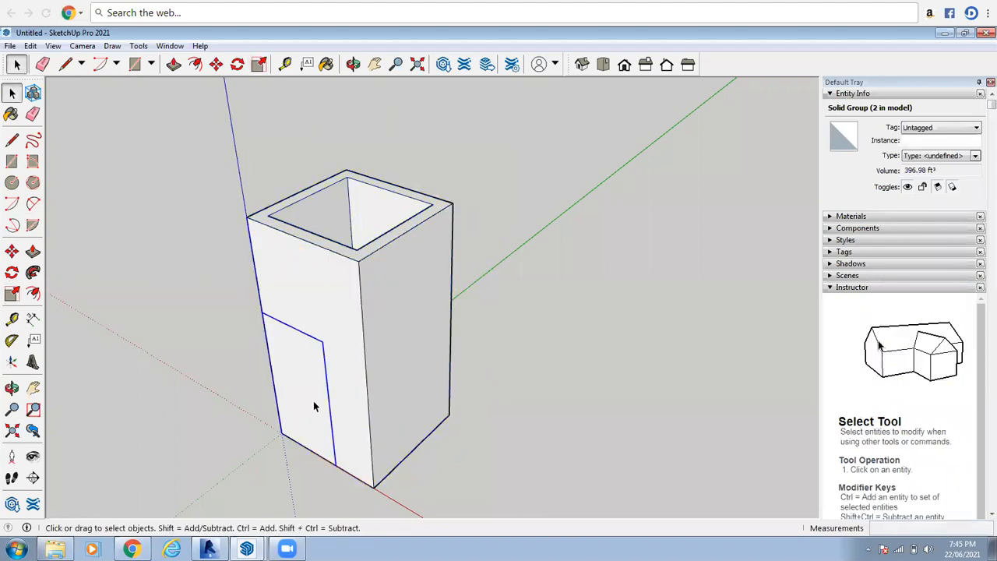
pyautogui.click(340, 401)
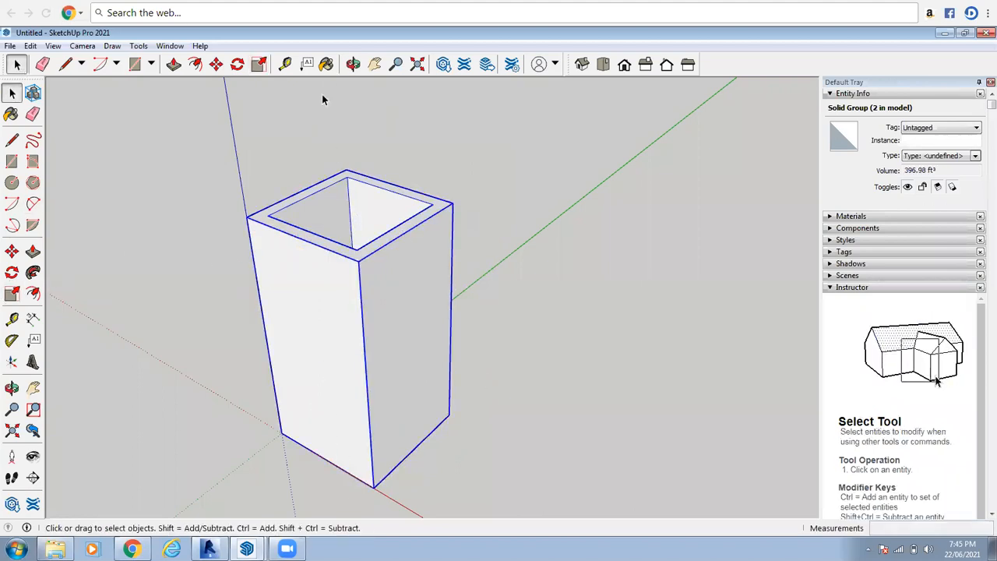
pyautogui.click(11, 293)
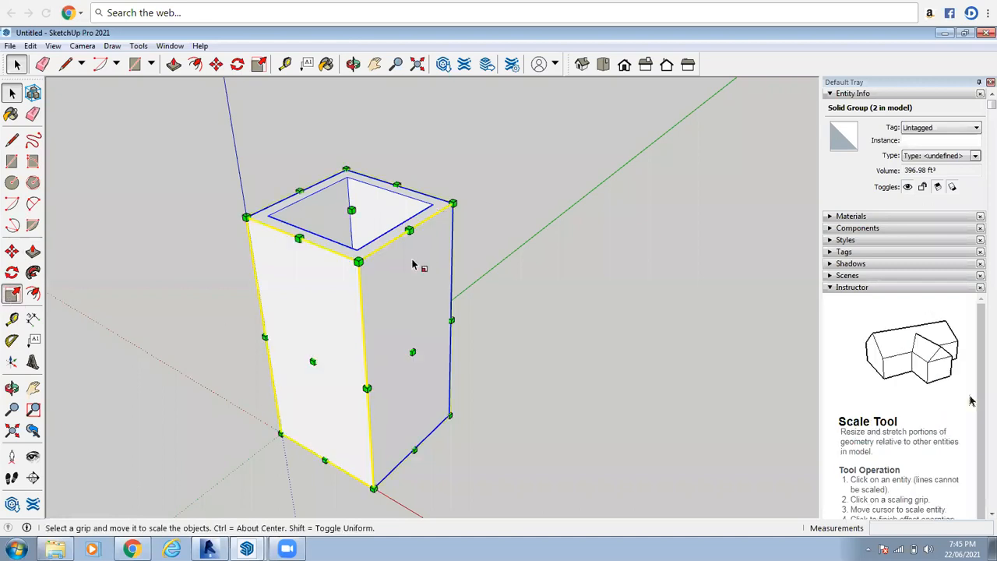
pyautogui.scroll(-3, 412, 262)
pyautogui.moveTo(428, 236); pyautogui.dragTo(503, 187)
pyautogui.moveTo(345, 176); pyautogui.dragTo(266, 145)
pyautogui.scroll(-4, 344, 289)
pyautogui.moveTo(360, 217); pyautogui.dragTo(357, 164)
pyautogui.moveTo(381, 247); pyautogui.dragTo(527, 274)
pyautogui.scroll(-3, 407, 276)
pyautogui.moveTo(406, 278); pyautogui.dragTo(340, 322)
pyautogui.scroll(-5, 412, 293)
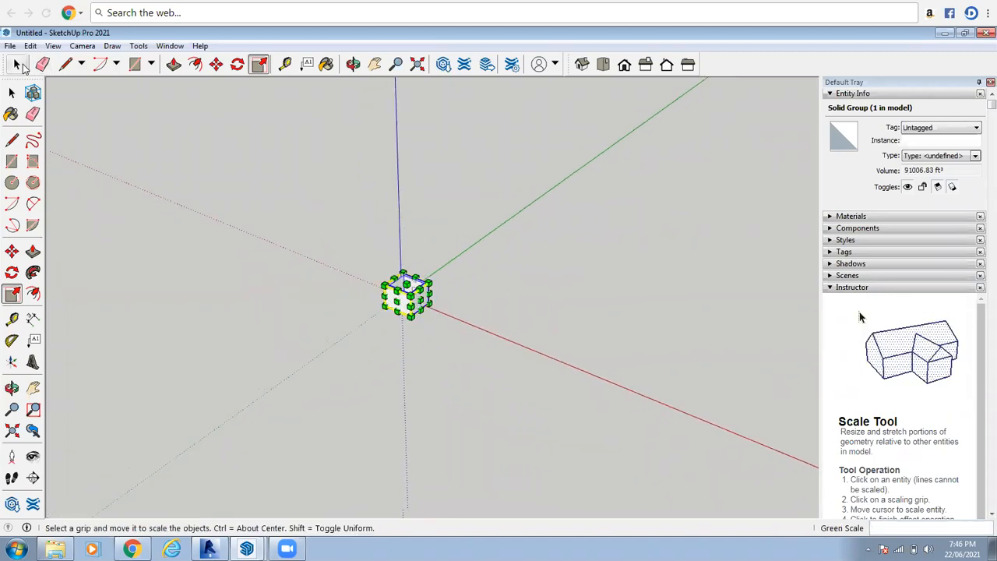
# - Undo all scaling of the box, and undo a trial deletion of the selected box
pyautogui.click(17, 64)
pyautogui.scroll(3, 413, 291)
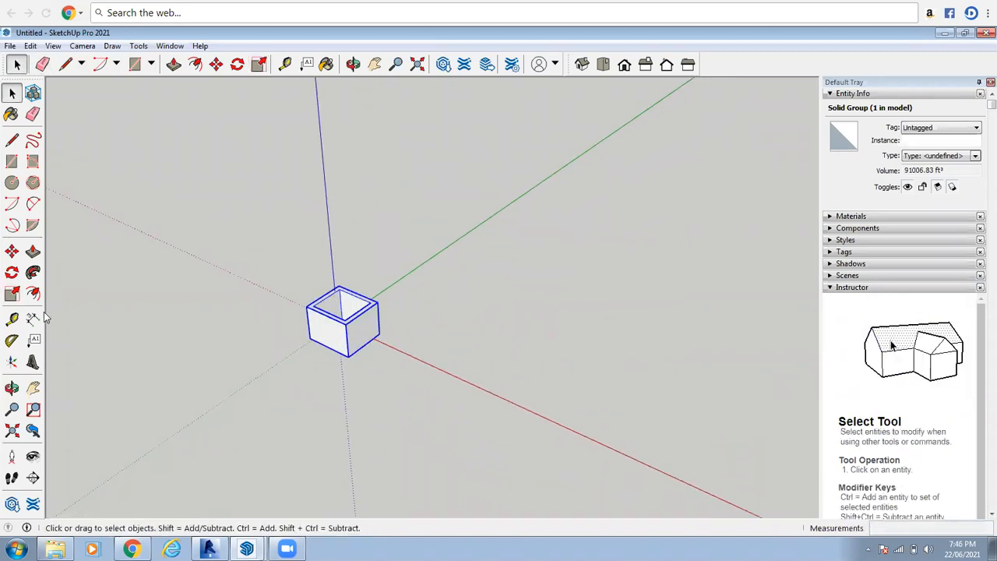
pyautogui.hotkey('ctrl', 'z')
pyautogui.hotkey('ctrl', 'z')
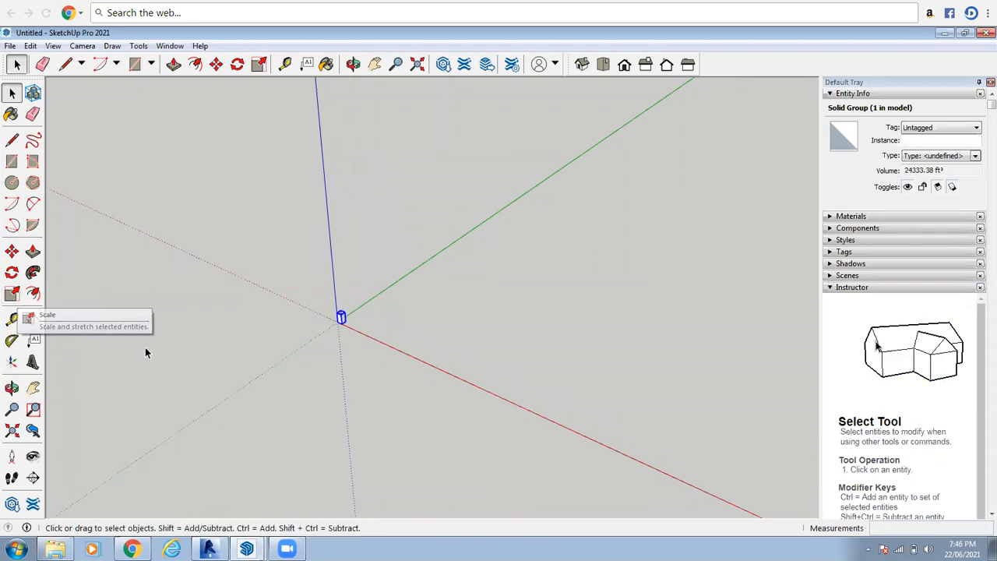
pyautogui.hotkey('ctrl', 'z')
pyautogui.scroll(6, 388, 315)
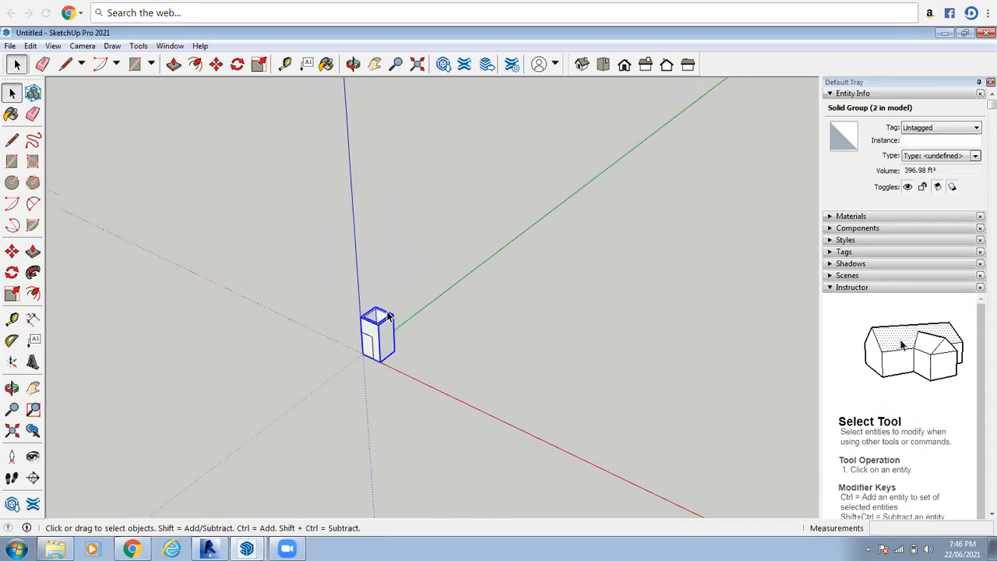
pyautogui.hotkey('ctrl', 'z')
pyautogui.scroll(2, 373, 344)
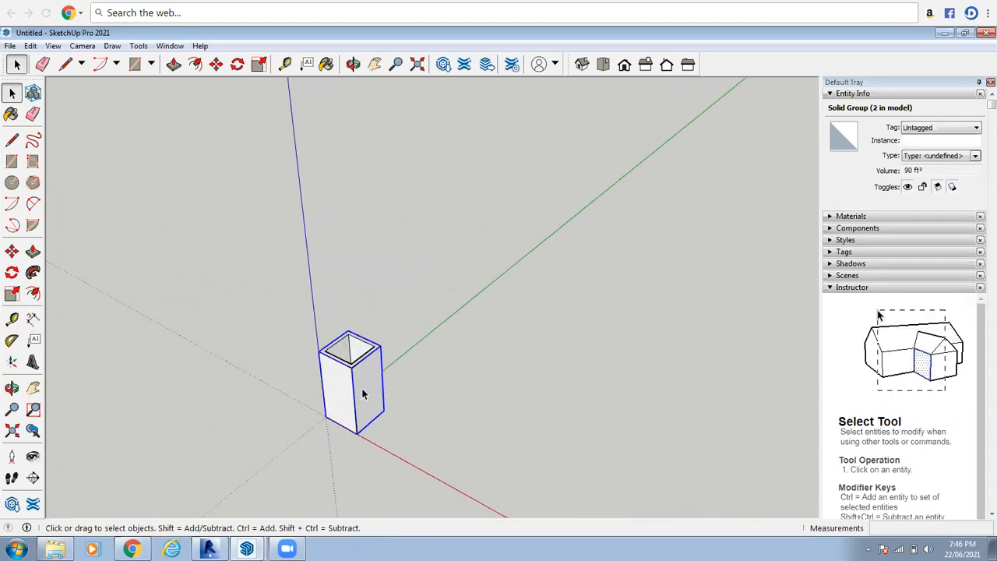
pyautogui.press('Delete')
pyautogui.hotkey('ctrl', 'z')
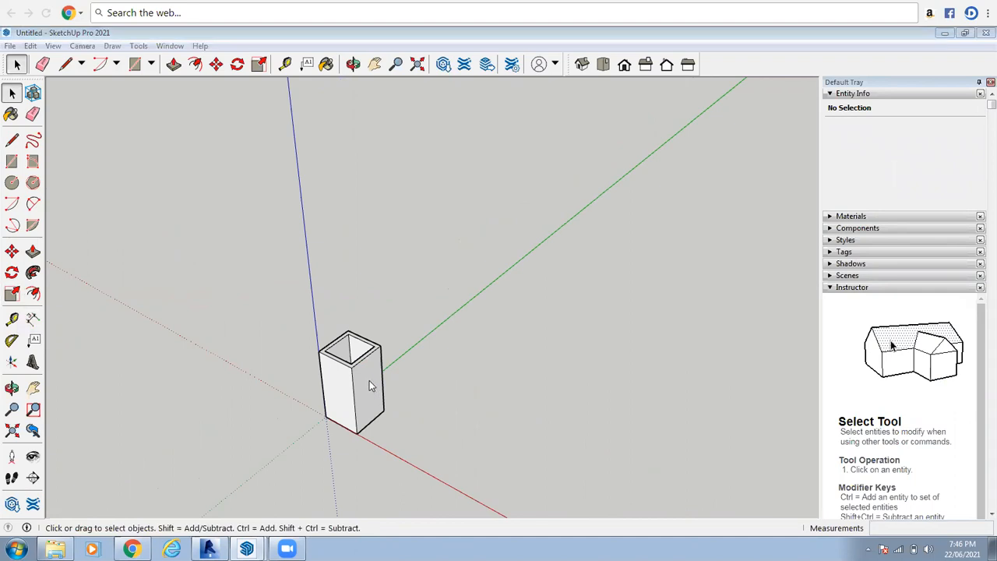
# - Select the hollow box at the origin and delete it
pyautogui.hotkey('ctrl', 's')
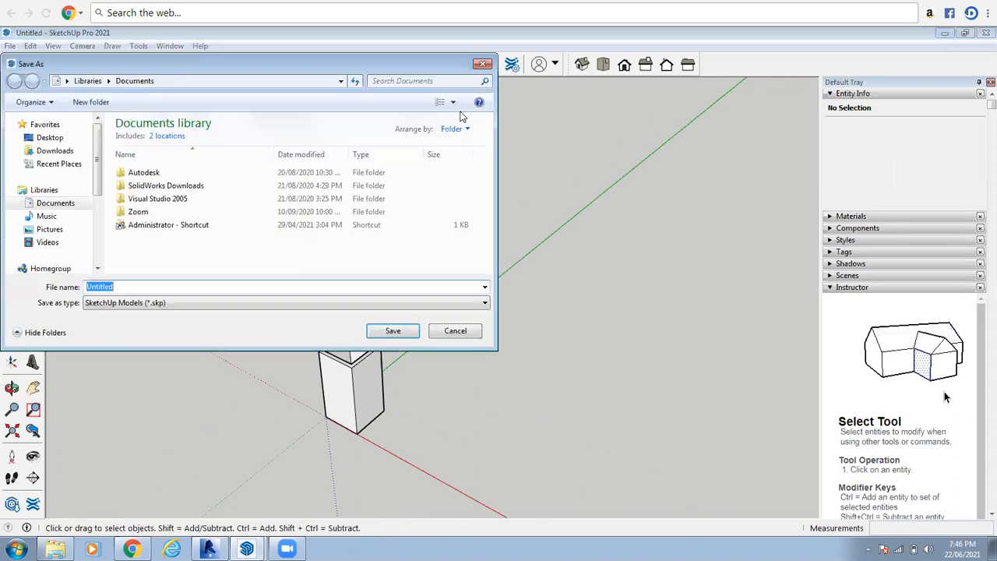
pyautogui.click(483, 64)
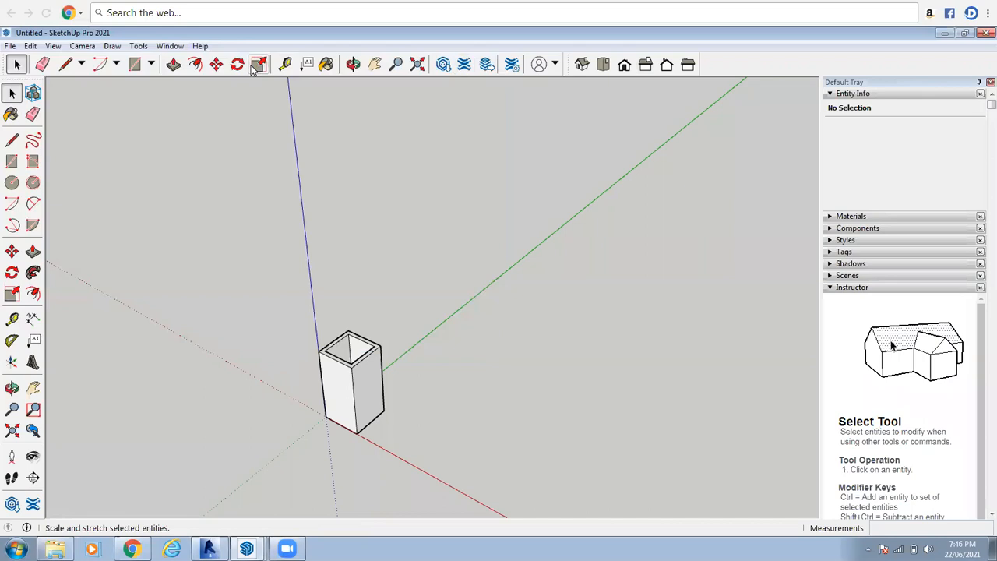
pyautogui.click(353, 64)
pyautogui.moveTo(412, 226); pyautogui.dragTo(358, 257)
pyautogui.click(386, 260)
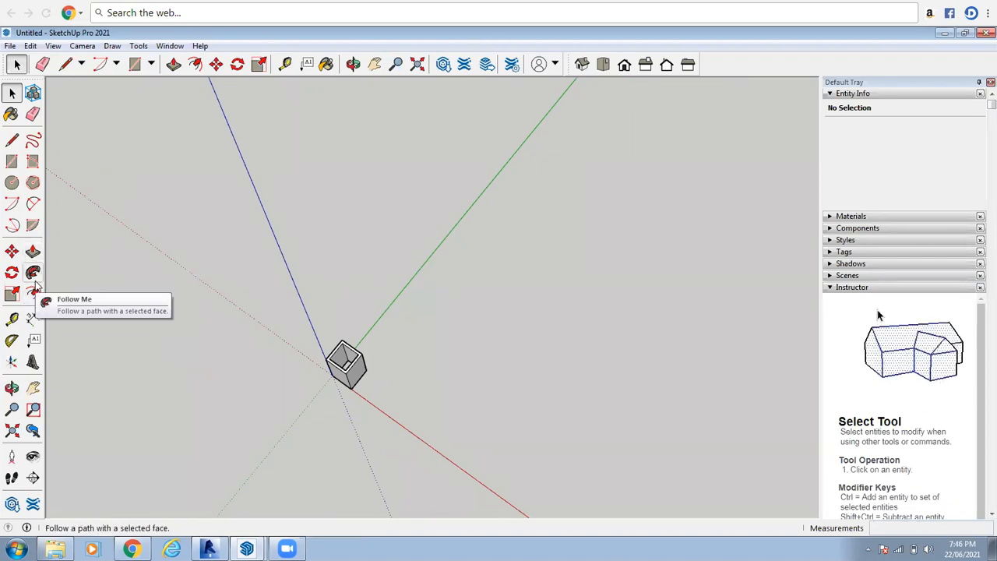
pyautogui.click(354, 371)
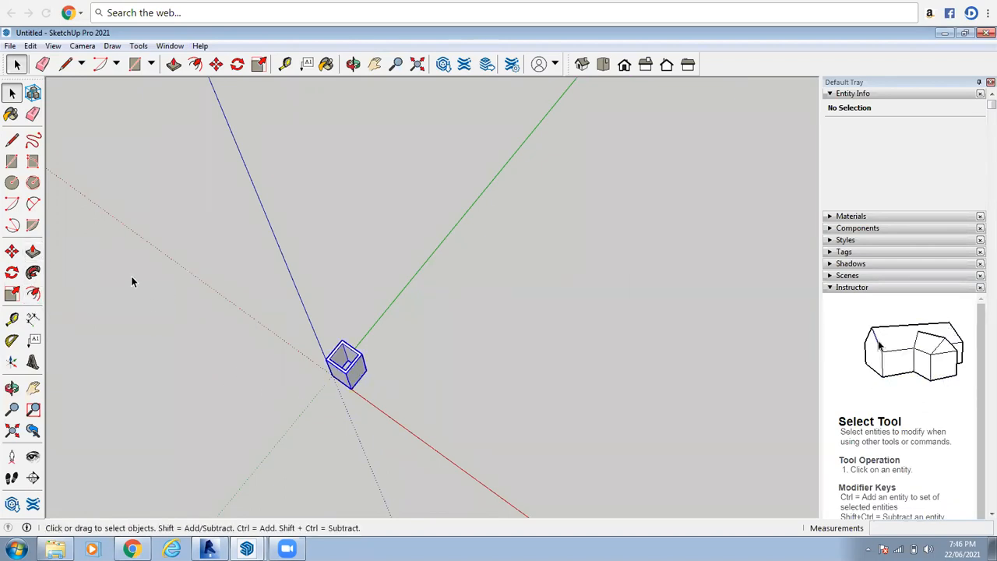
pyautogui.scroll(-1, 131, 276)
pyautogui.scroll(1, 289, 368)
pyautogui.click(301, 357)
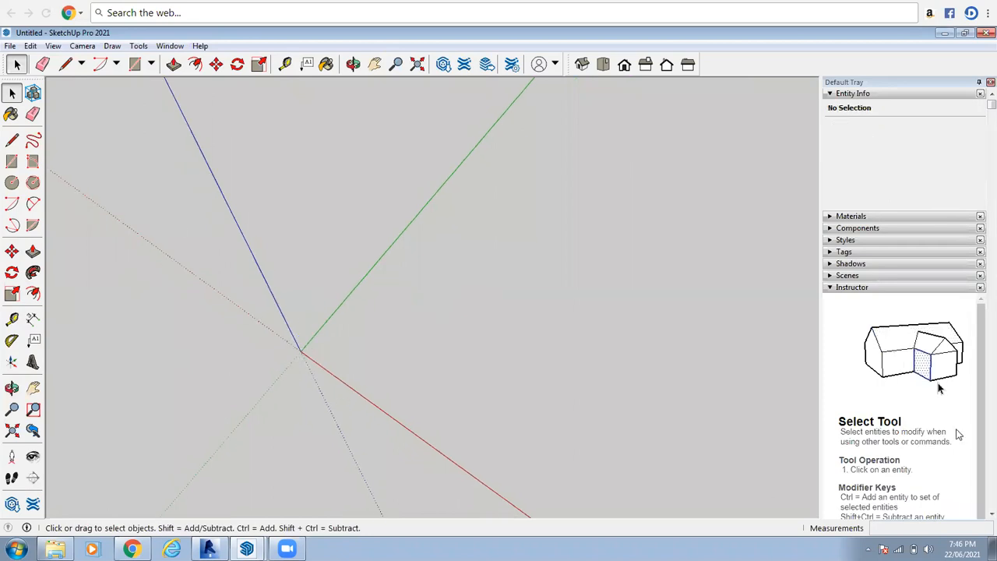
# - Draw a line along the red axis that ends at the origin
pyautogui.click(9, 145)
pyautogui.scroll(-2, 532, 378)
pyautogui.scroll(1, 601, 441)
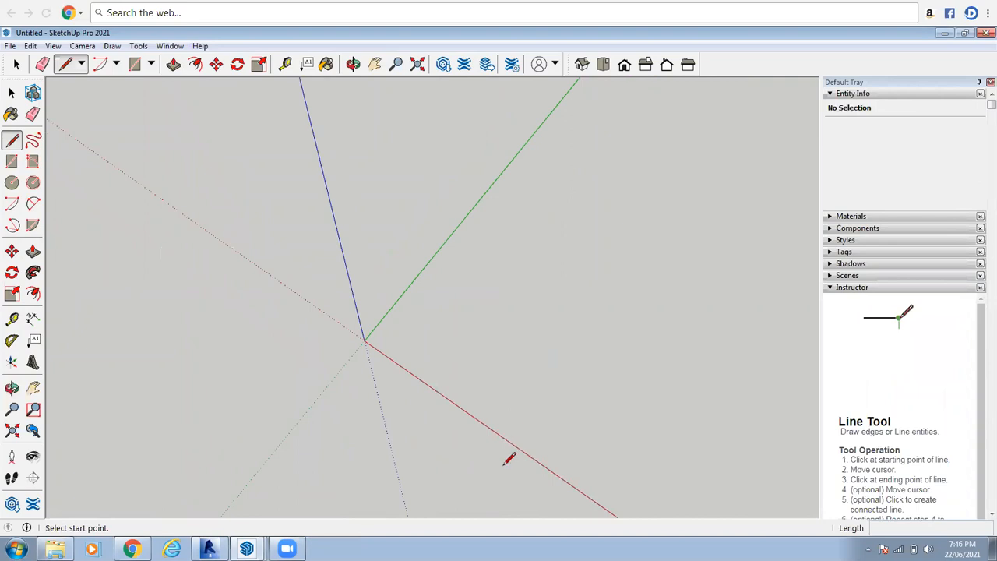
pyautogui.scroll(2, 448, 358)
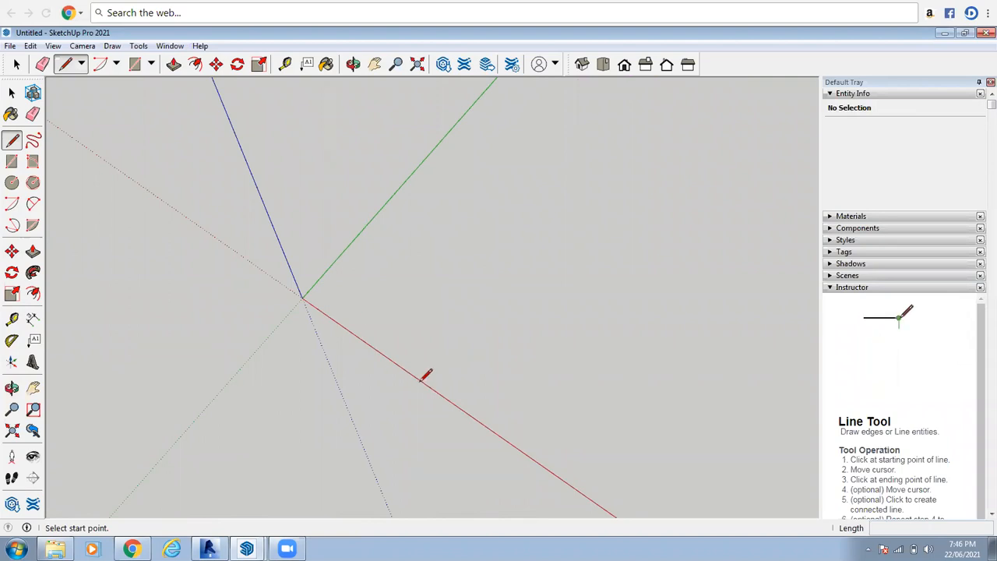
pyautogui.click(421, 381)
pyautogui.press('Escape')
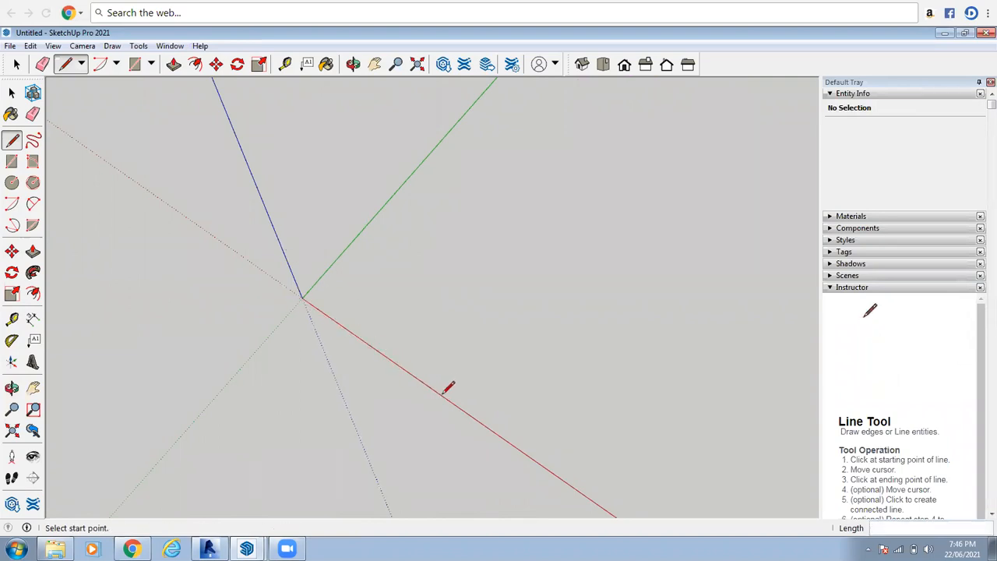
pyautogui.click(302, 298)
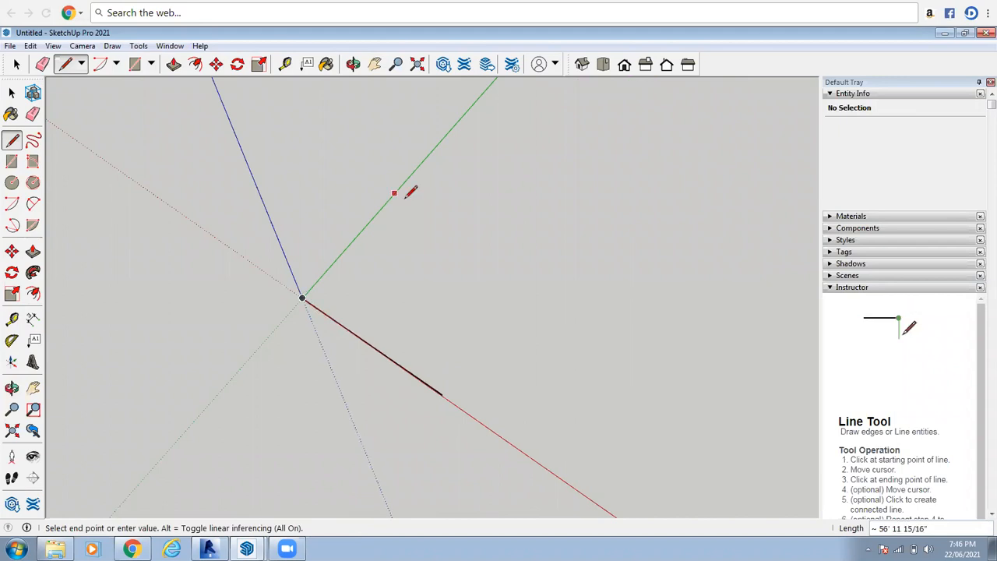
# - Continue the line from the origin along the green axis into a stepped zigzag path of connected edges
pyautogui.click(416, 172)
pyautogui.scroll(-3, 402, 388)
pyautogui.scroll(-1, 484, 243)
pyautogui.click(483, 197)
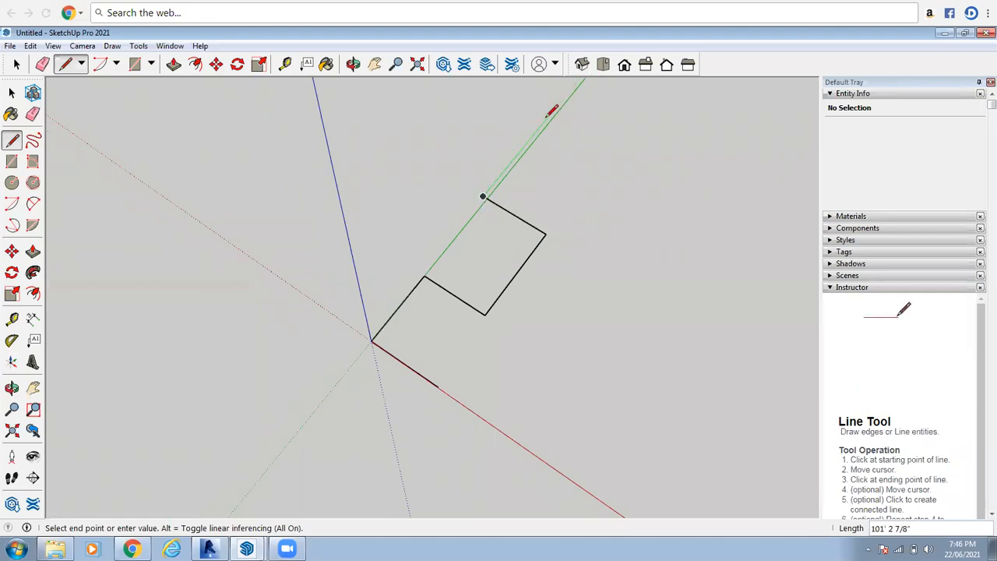
pyautogui.doubleClick(684, 196)
pyautogui.click(18, 66)
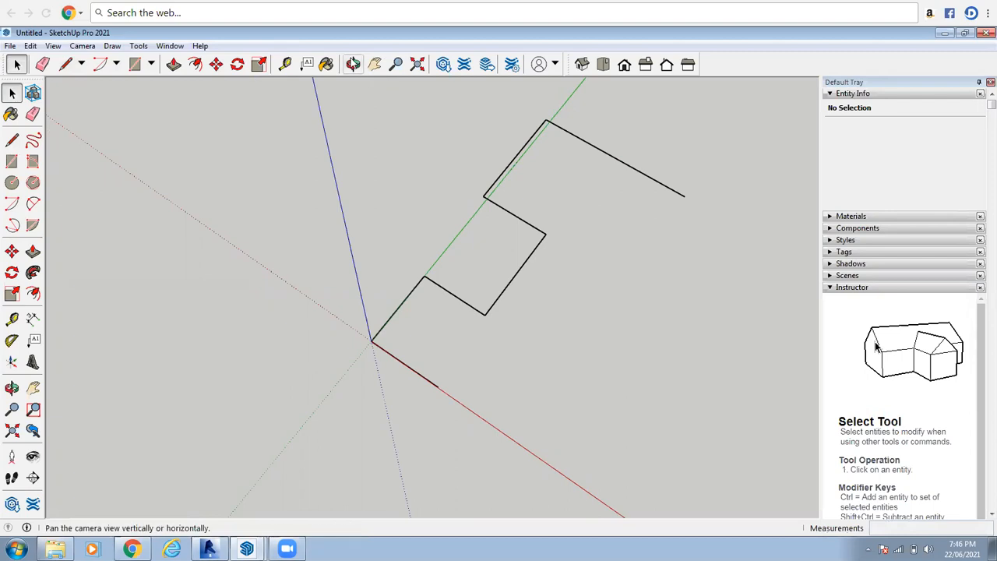
# - Draw a vertical circle with a radius of about 11 7/8 inches at the free end of the red-axis edge
pyautogui.moveTo(531, 404); pyautogui.dragTo(376, 325)
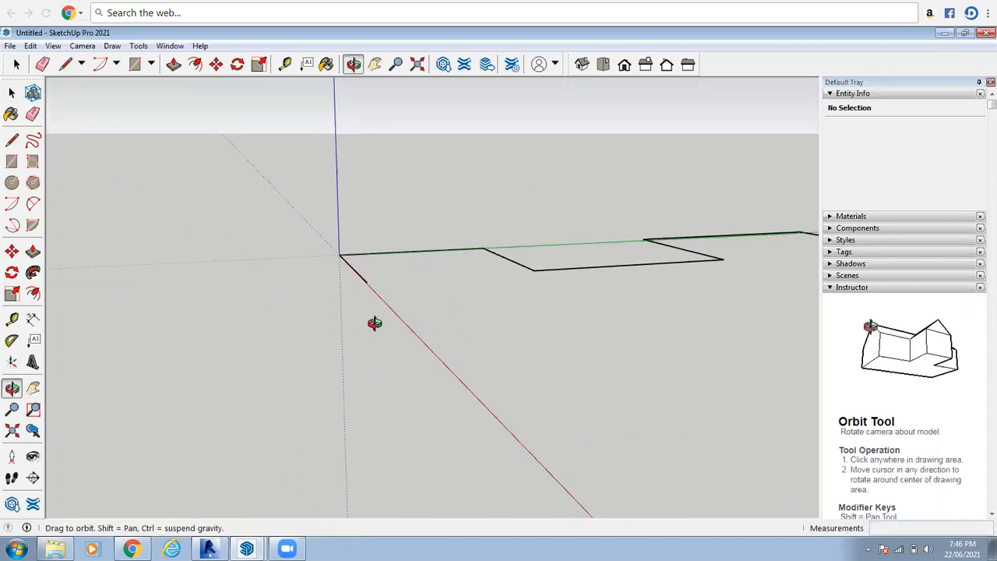
pyautogui.click(15, 62)
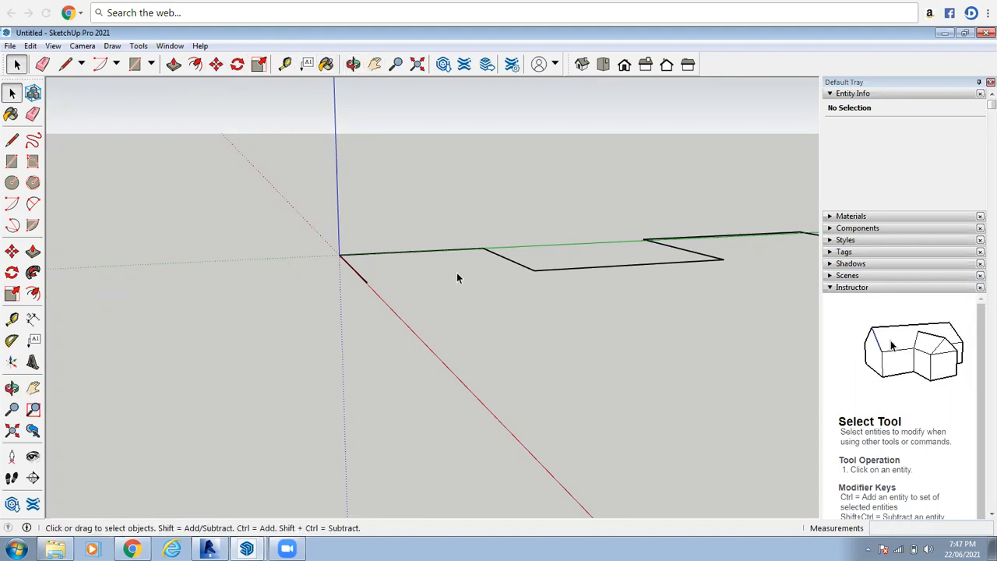
pyautogui.scroll(2, 457, 272)
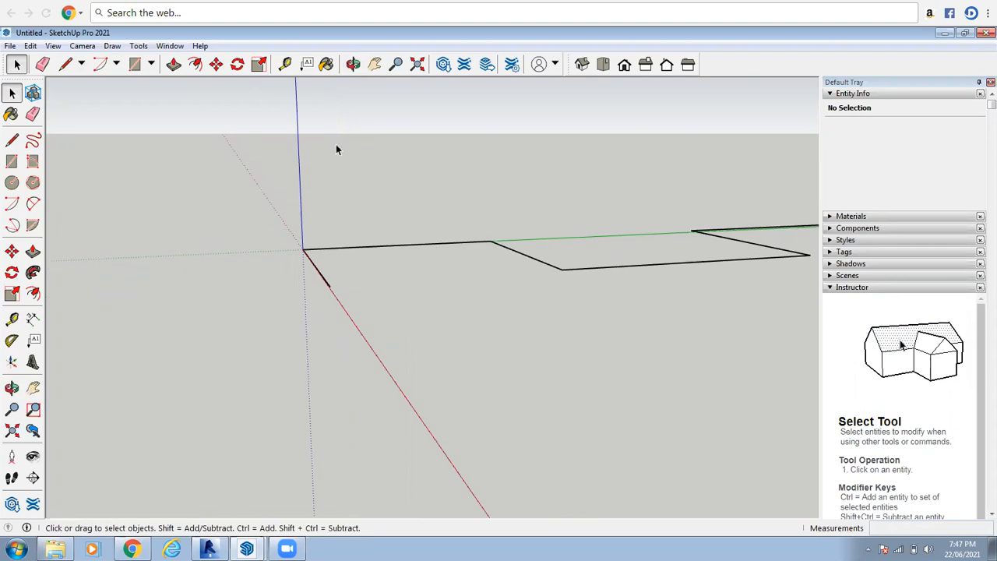
pyautogui.click(353, 66)
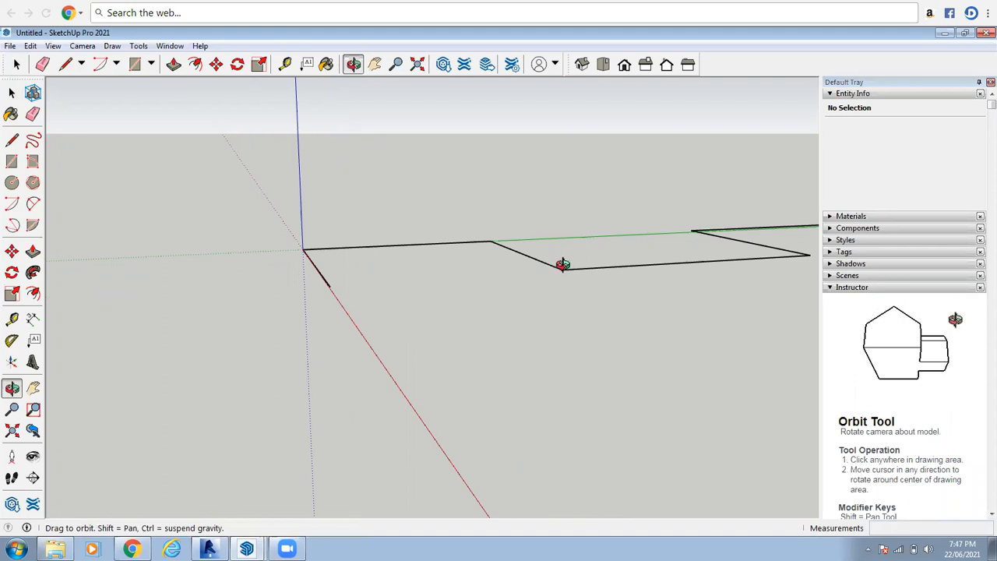
pyautogui.moveTo(396, 323); pyautogui.dragTo(309, 307)
pyautogui.moveTo(375, 307); pyautogui.dragTo(310, 264)
pyautogui.moveTo(186, 216)
pyautogui.mouseDown()
pyautogui.moveTo(265, 236)
pyautogui.moveTo(177, 222)
pyautogui.mouseUp()
pyautogui.click(16, 64)
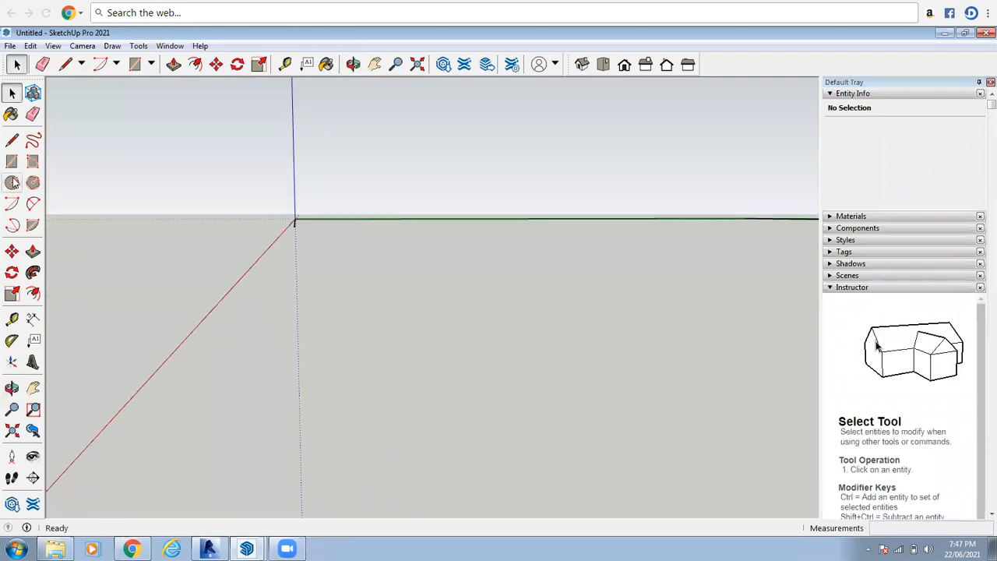
pyautogui.click(12, 182)
pyautogui.click(295, 226)
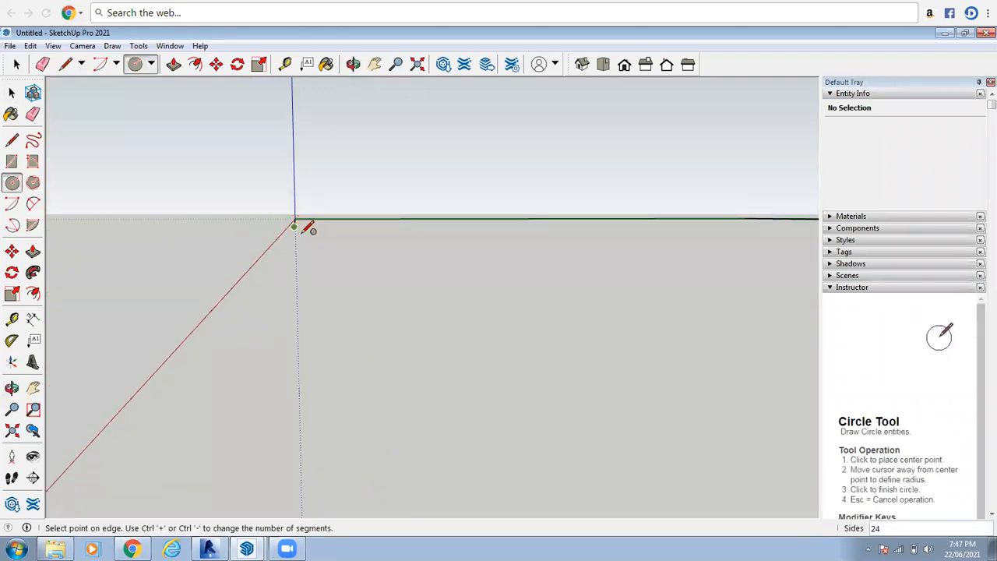
pyautogui.click(315, 227)
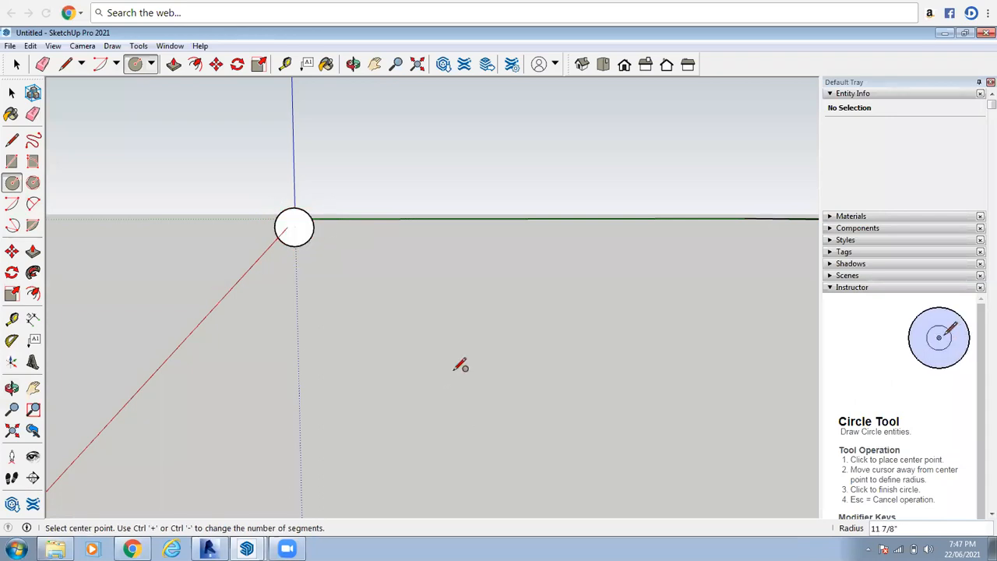
# - Try to start a Follow Me extrusion of the circular face at the end of the path
pyautogui.click(17, 65)
pyautogui.click(353, 64)
pyautogui.moveTo(620, 327); pyautogui.dragTo(397, 231)
pyautogui.rightClick(396, 231)
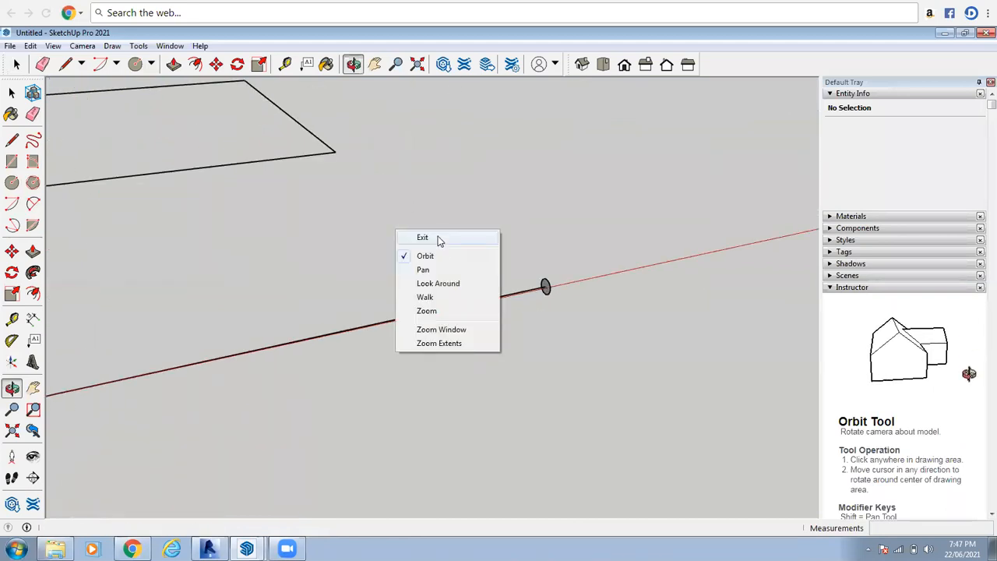
pyautogui.click(423, 238)
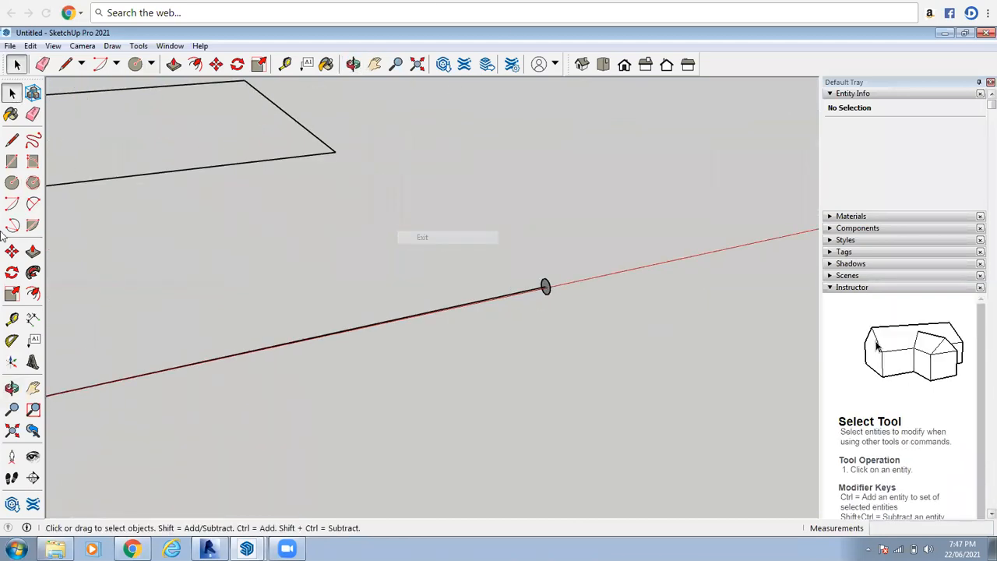
pyautogui.click(33, 272)
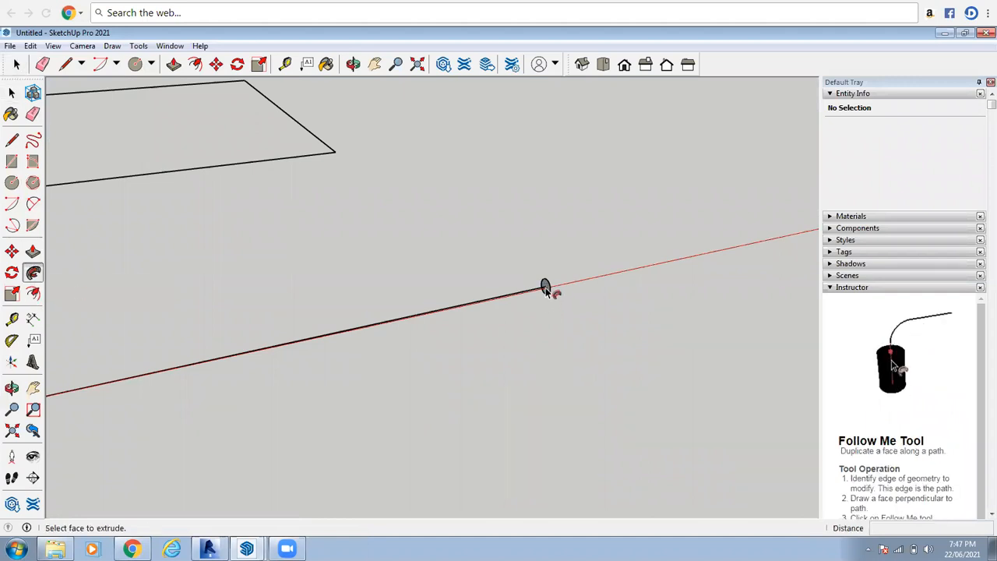
pyautogui.scroll(3, 545, 289)
pyautogui.press('space')
pyautogui.scroll(1, 548, 290)
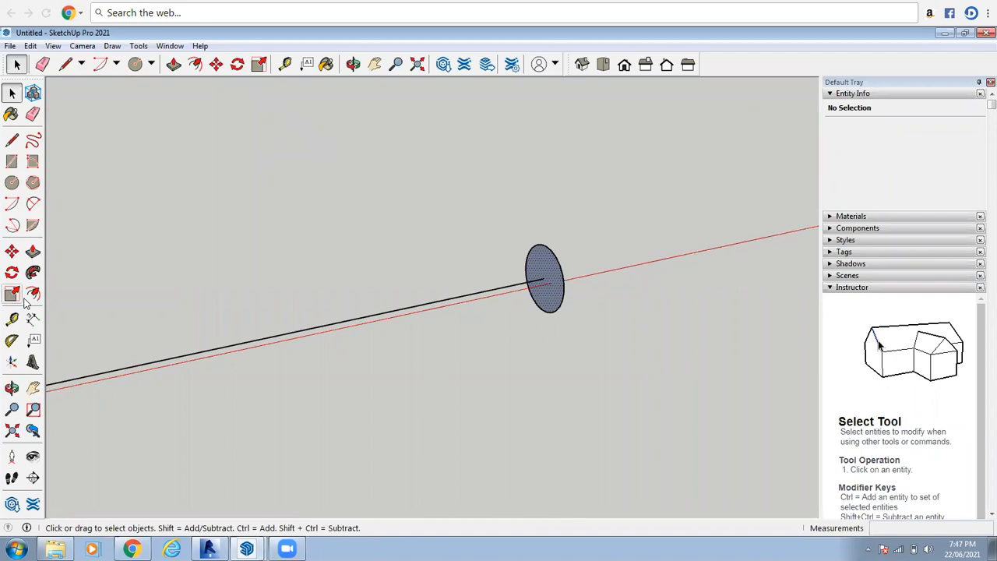
pyautogui.click(32, 272)
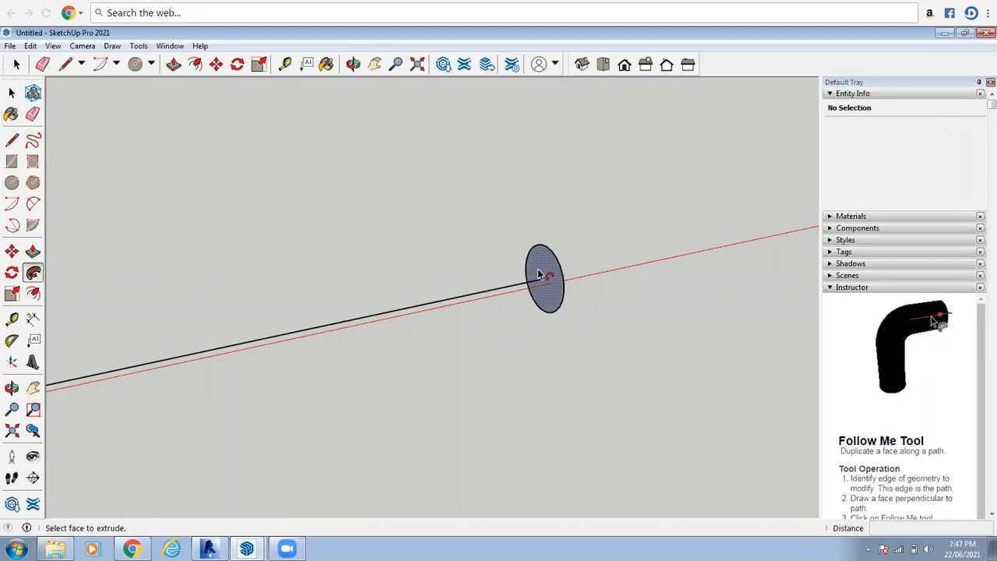
pyautogui.click(22, 63)
# - Delete the circle and all the path edges so the drawing area is empty
pyautogui.scroll(-3, 514, 400)
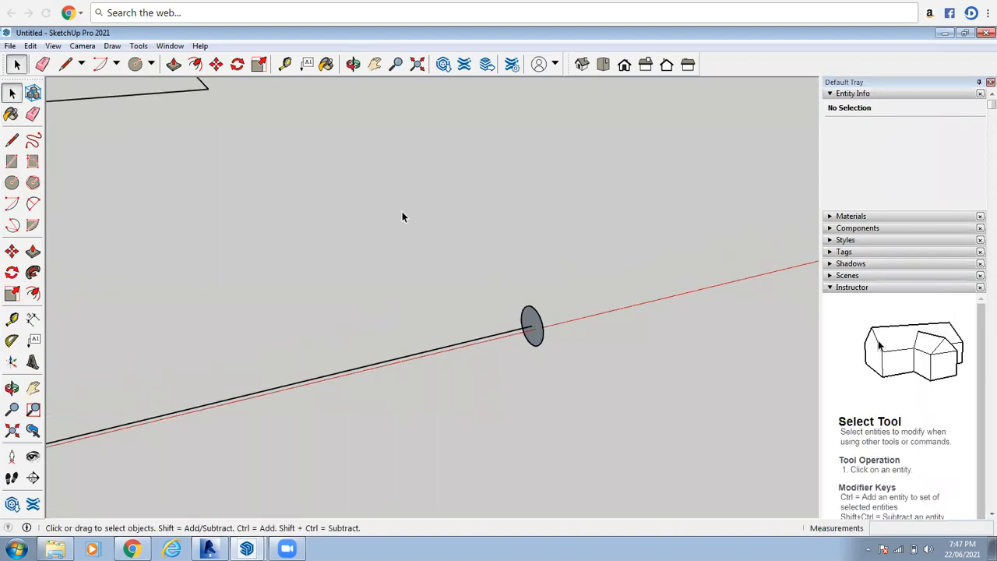
pyautogui.press('Delete')
pyautogui.click(488, 338)
pyautogui.press('Delete')
pyautogui.scroll(-2, 609, 317)
pyautogui.scroll(-2, 609, 321)
pyautogui.scroll(1, 290, 385)
pyautogui.scroll(-2, 335, 358)
pyautogui.moveTo(149, 118); pyautogui.dragTo(544, 390)
pyautogui.press('Delete')
# - Draw a connected line path from the red axis to the origin, along the green axis, outward and back to the green axis
pyautogui.click(12, 141)
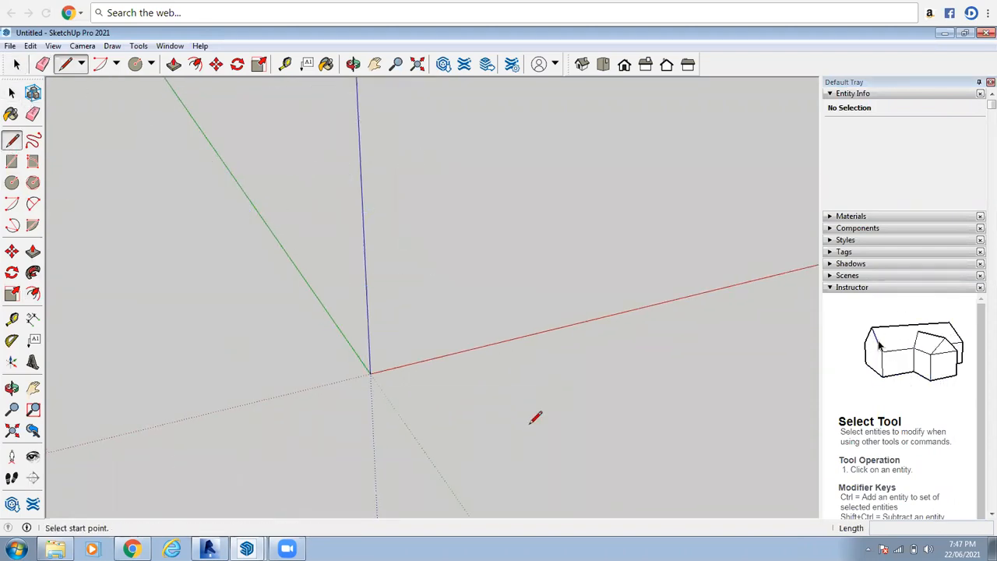
pyautogui.click(550, 330)
pyautogui.click(371, 373)
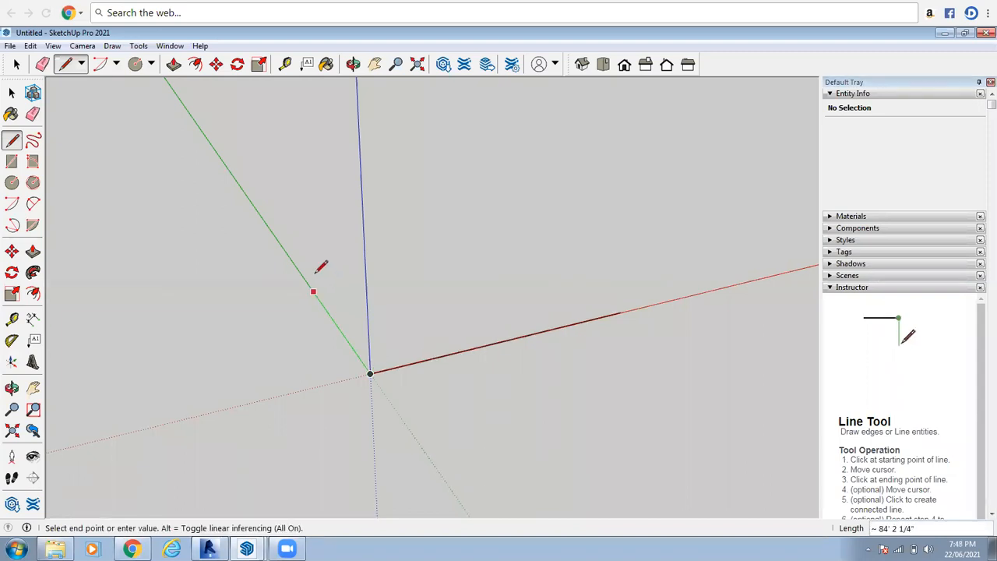
pyautogui.click(550, 213)
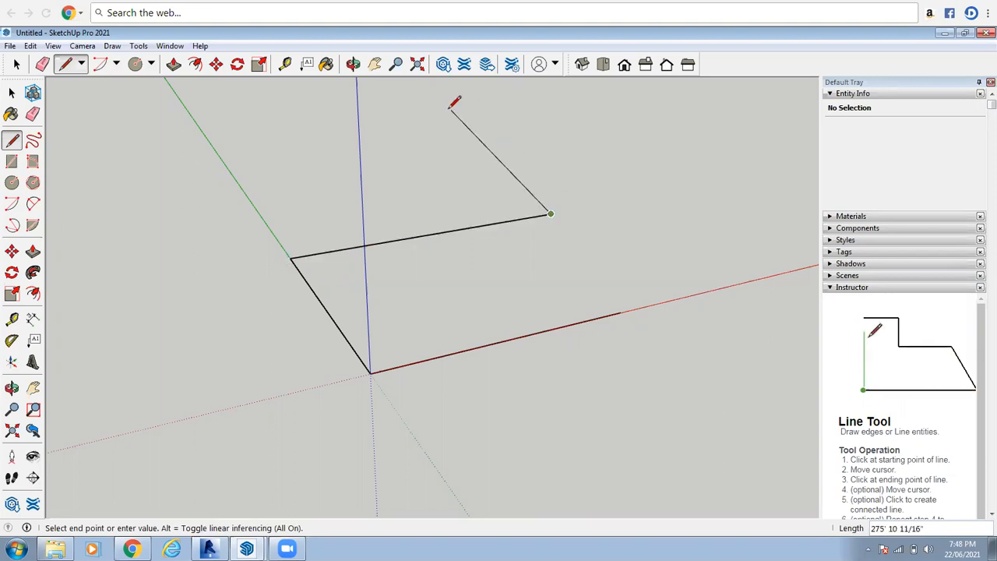
pyautogui.scroll(-3, 492, 555)
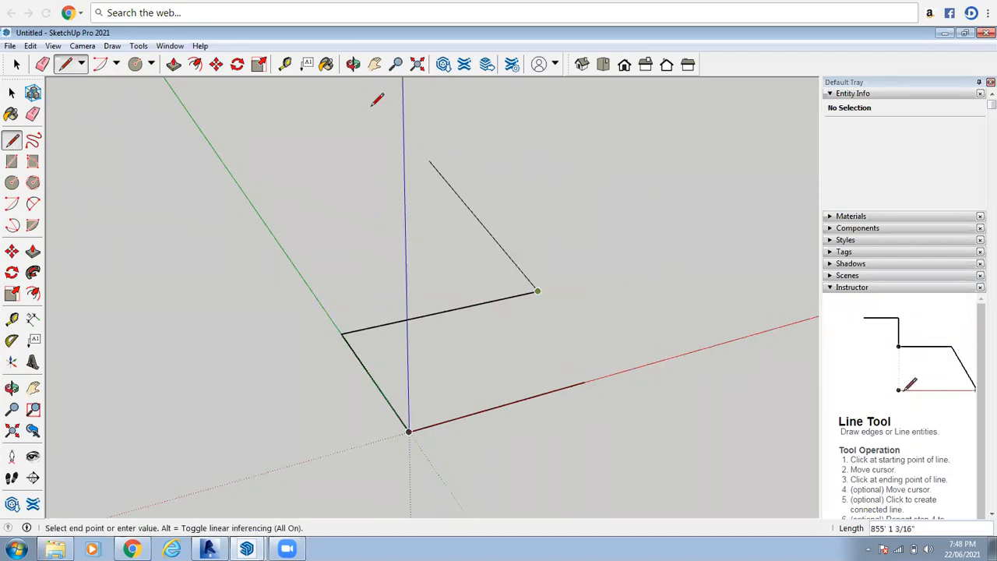
pyautogui.click(387, 180)
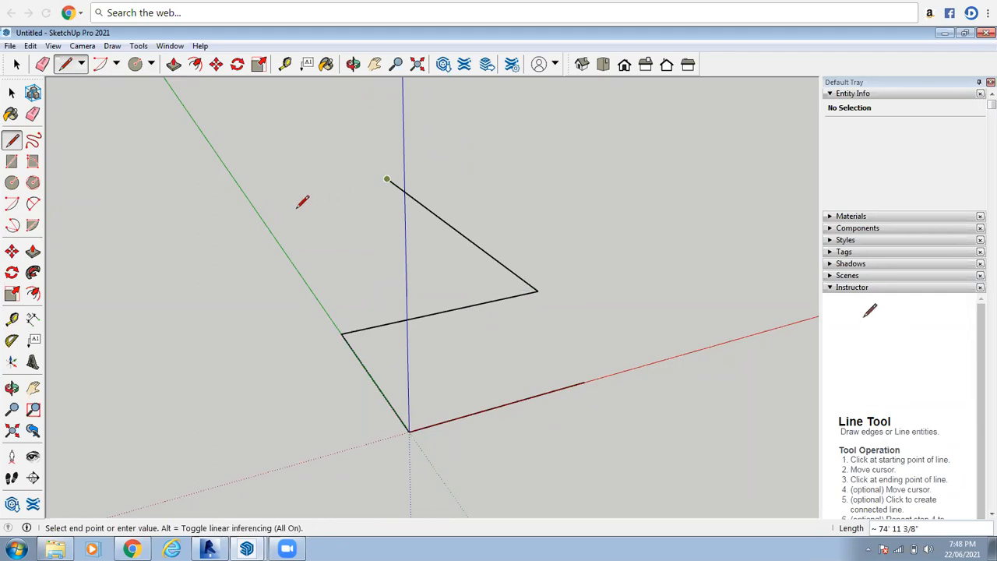
pyautogui.click(246, 197)
pyautogui.press('space')
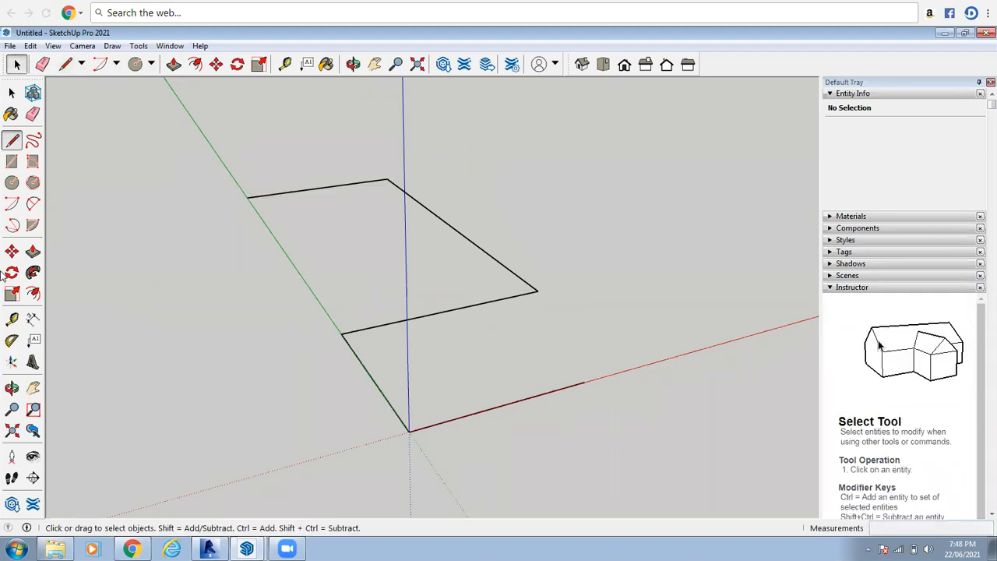
# - Draw a circle with a radius of about 7 1/16 inches, perpendicular to the path, at the free end of the red-axis edge
pyautogui.scroll(5, 557, 354)
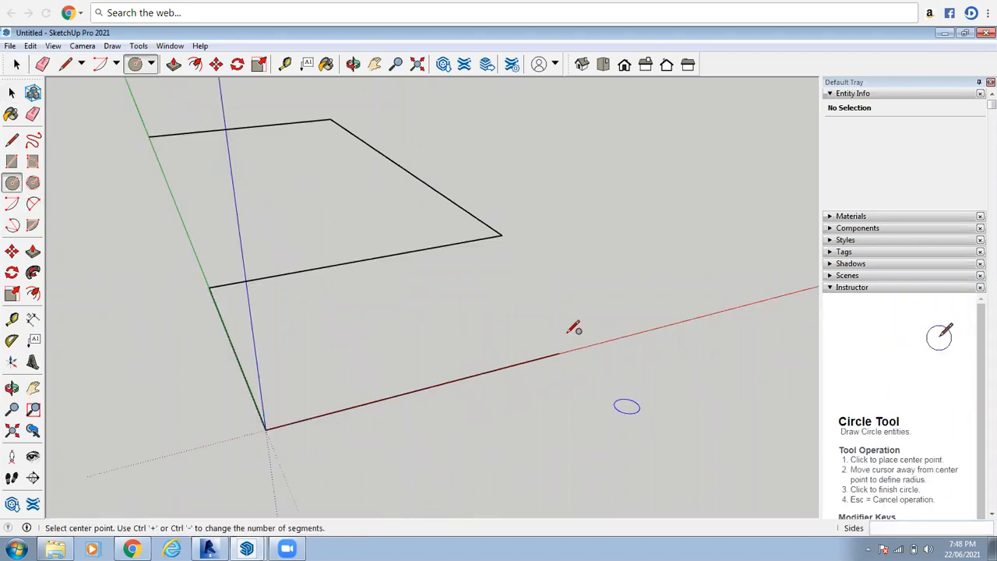
pyautogui.click(352, 64)
pyautogui.moveTo(312, 234); pyautogui.dragTo(161, 163)
pyautogui.rightClick(161, 163)
pyautogui.click(184, 166)
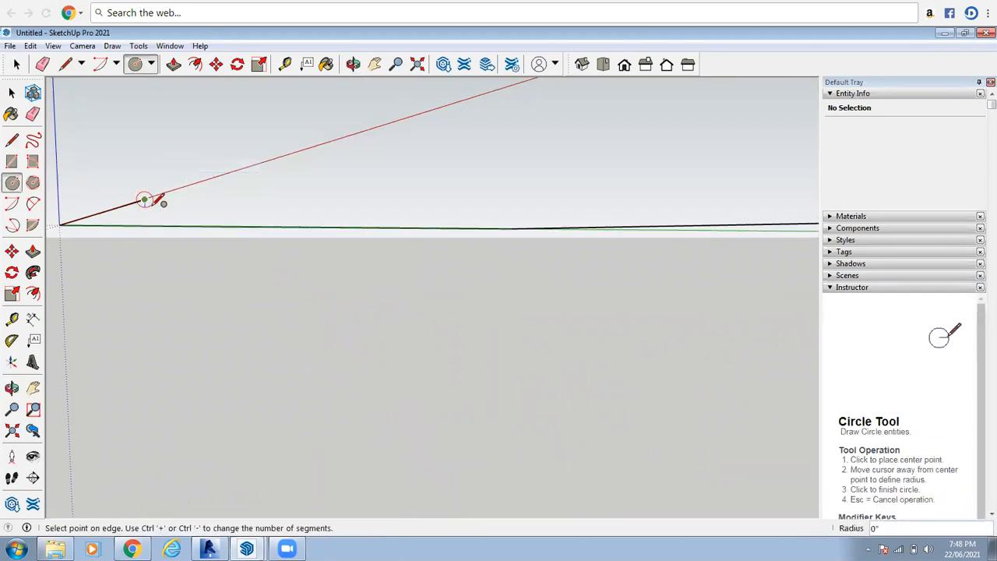
pyautogui.click(144, 201)
pyautogui.click(147, 199)
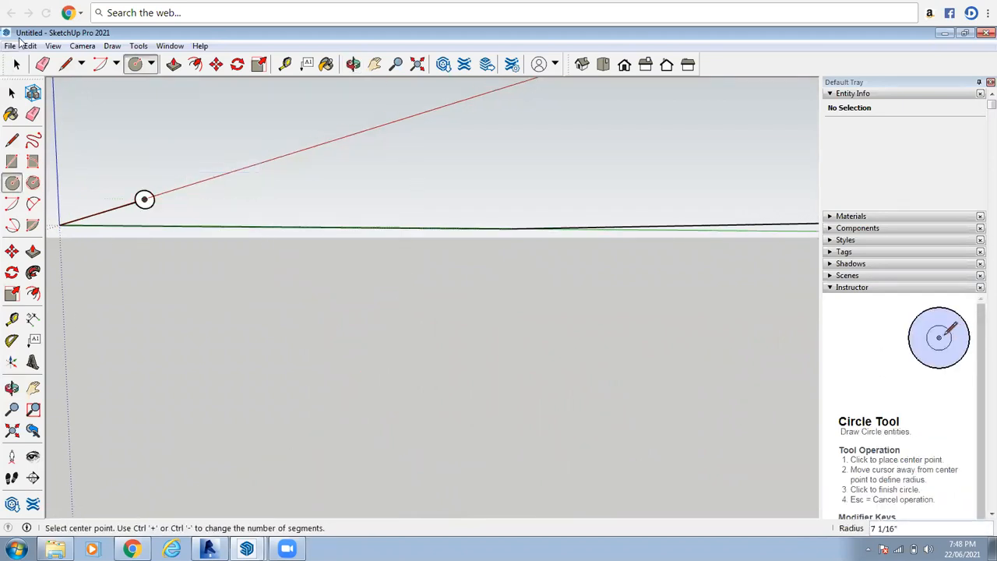
pyautogui.click(16, 64)
pyautogui.click(353, 64)
pyautogui.moveTo(483, 249); pyautogui.dragTo(560, 283)
pyautogui.rightClick(558, 283)
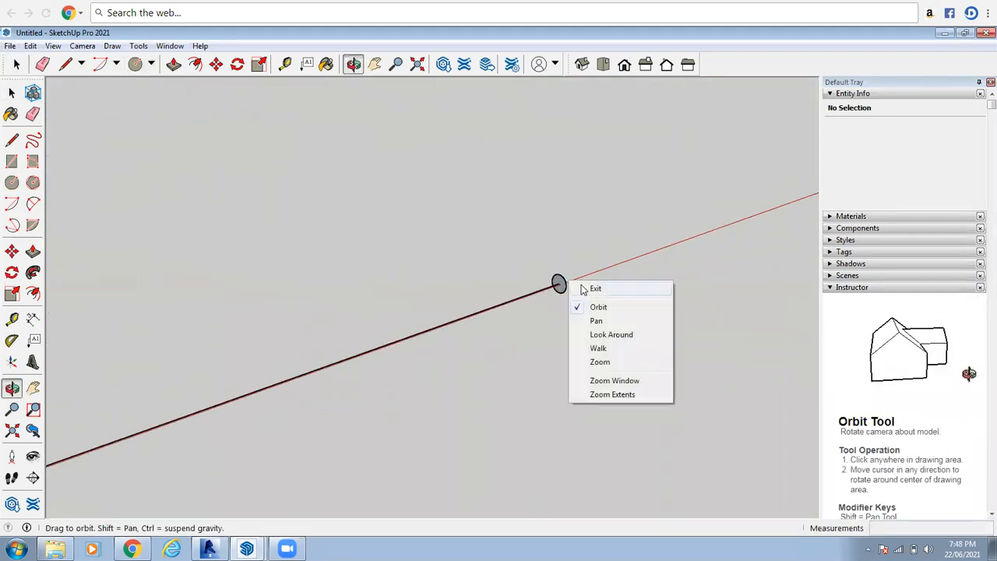
pyautogui.click(594, 288)
pyautogui.click(33, 272)
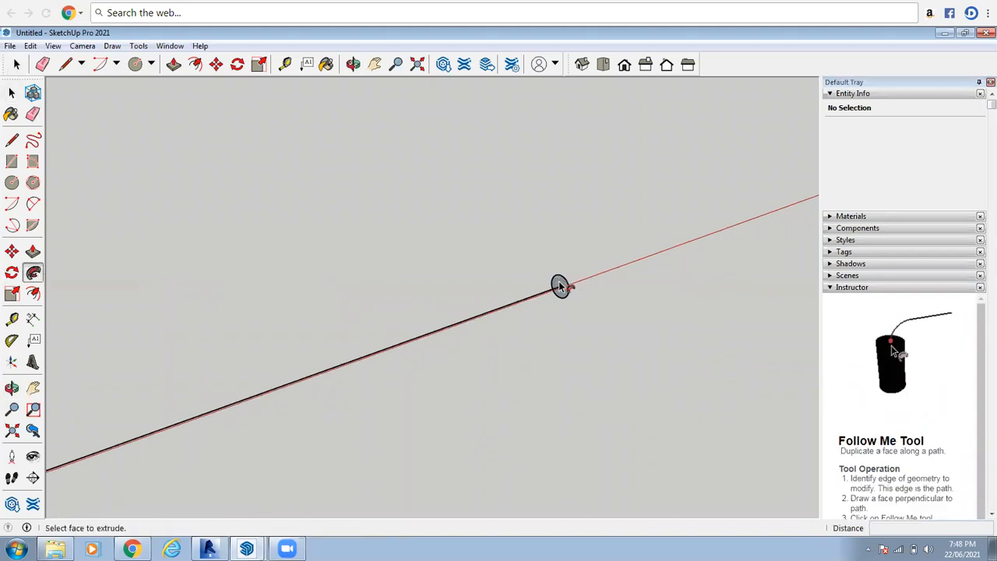
pyautogui.click(561, 287)
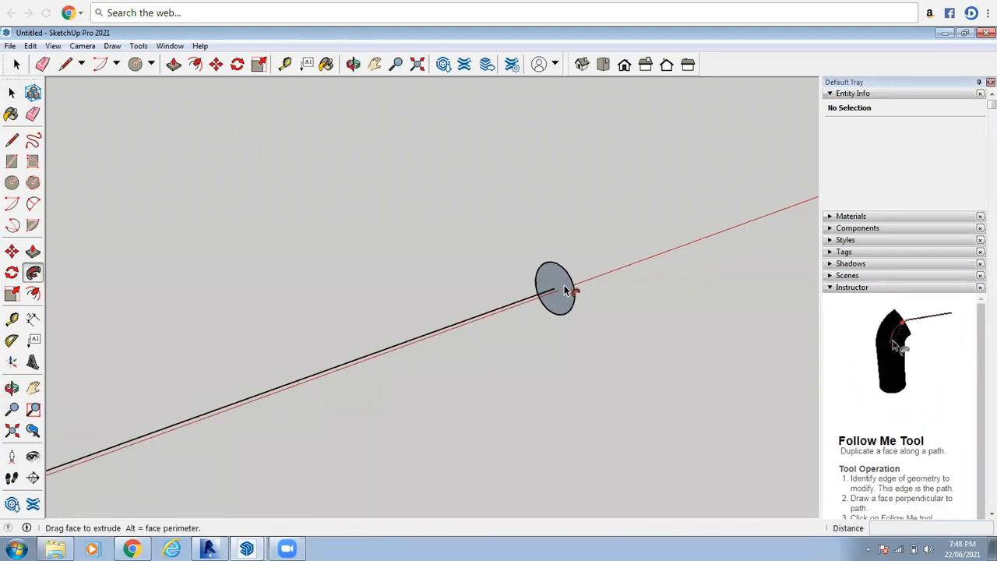
pyautogui.click(16, 64)
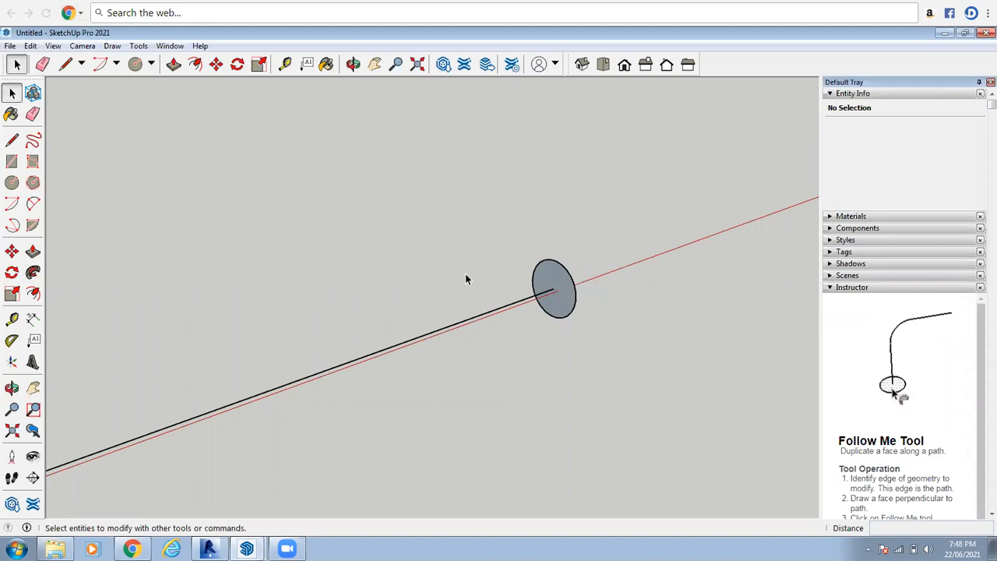
# - Sweep the circular face along the red-axis edge to the origin with Follow Me
pyautogui.click(32, 272)
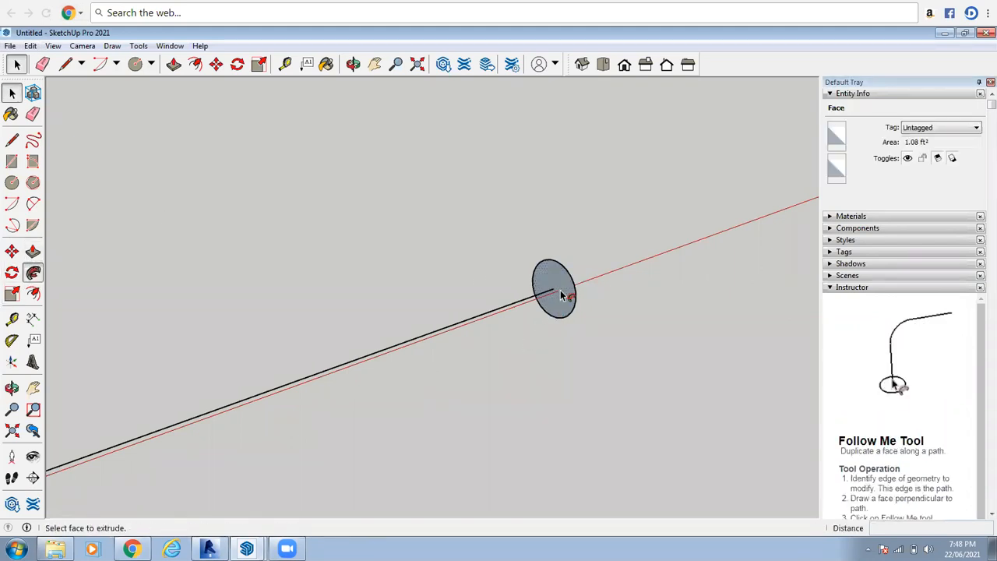
pyautogui.moveTo(552, 303); pyautogui.dragTo(613, 275)
pyautogui.scroll(-4, 613, 275)
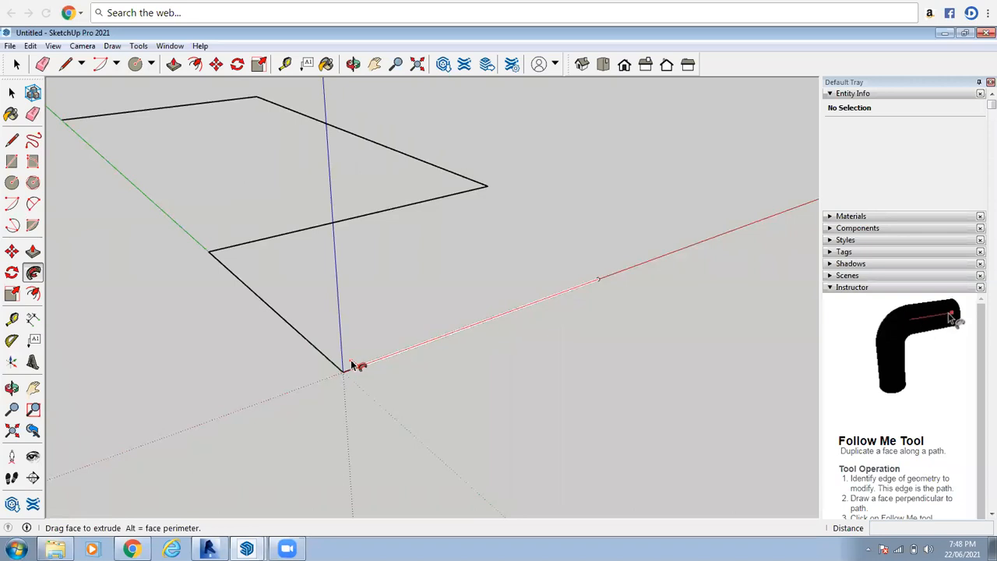
pyautogui.scroll(3, 349, 365)
pyautogui.click(338, 377)
pyautogui.scroll(3, 427, 432)
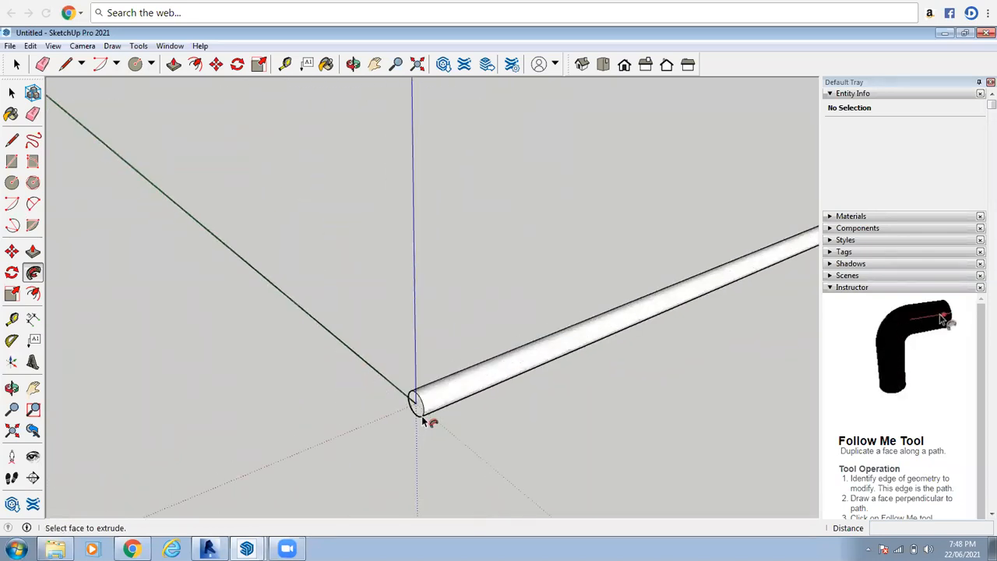
# - Try to sweep the pipe's end face at the origin along the green-axis edge with Follow Me, and undo it
pyautogui.scroll(1, 422, 420)
pyautogui.click(418, 403)
pyautogui.scroll(-3, 364, 376)
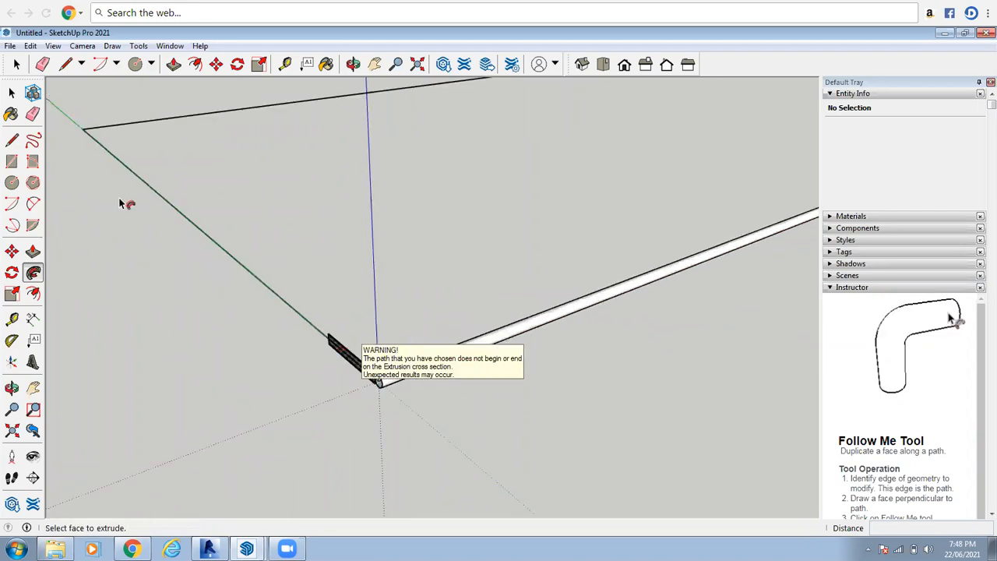
pyautogui.click(204, 246)
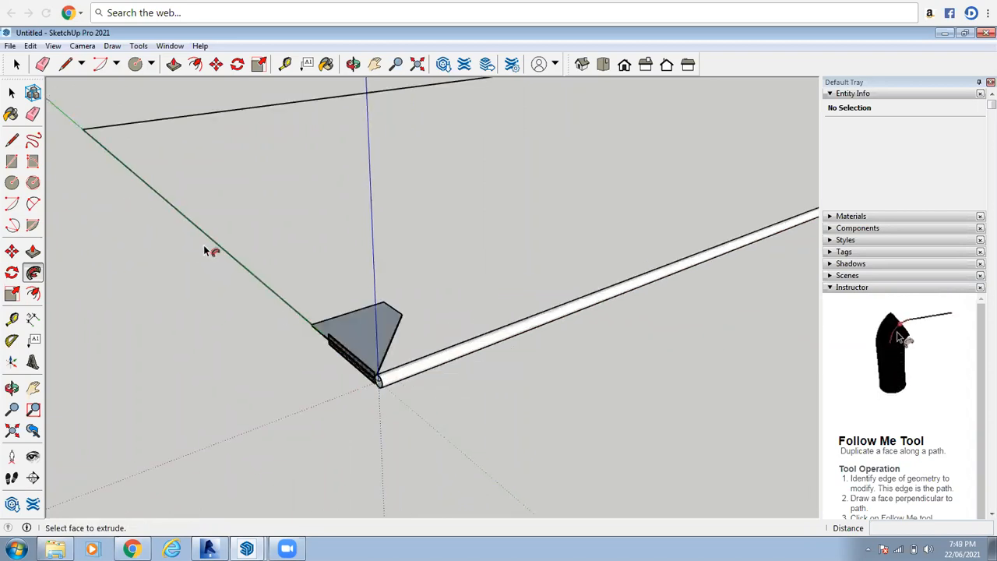
pyautogui.hotkey('ctrl', 'z')
# - Try the Follow Me sweep of the pipe's end face along the green-axis edge once more and undo it
pyautogui.scroll(1, 274, 308)
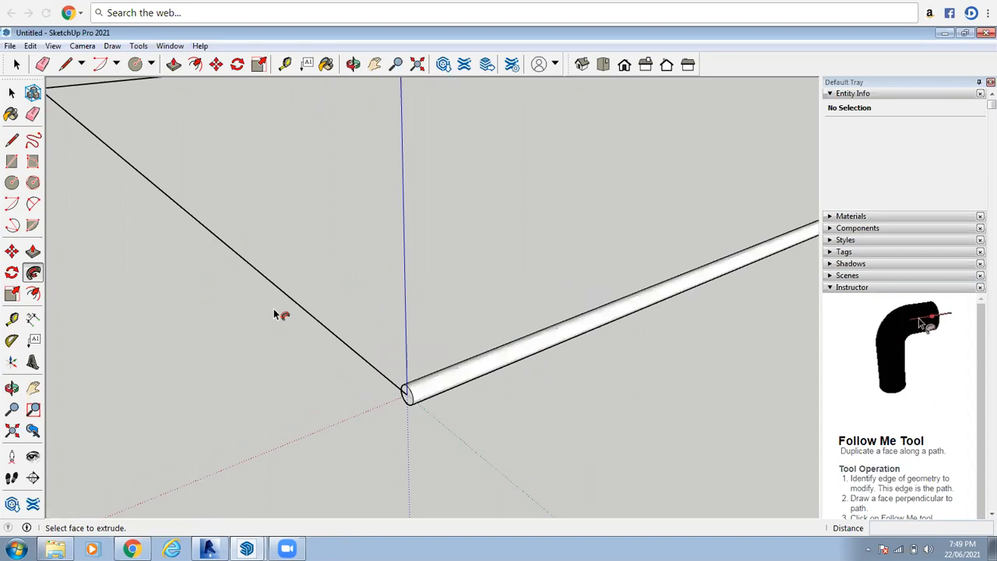
pyautogui.click(408, 395)
pyautogui.click(251, 250)
pyautogui.scroll(-2, 491, 334)
pyautogui.scroll(-1, 492, 335)
pyautogui.scroll(4, 358, 296)
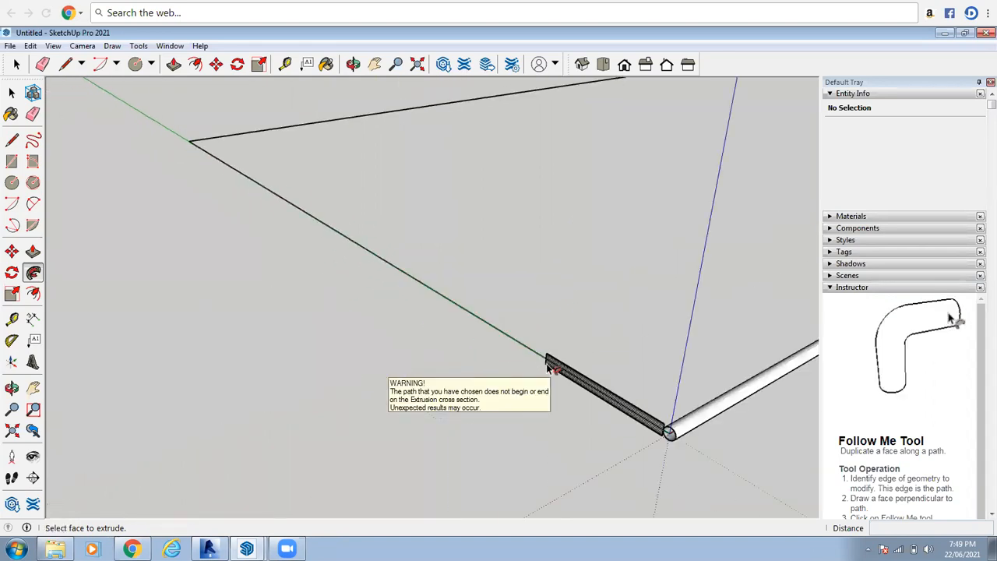
pyautogui.click(548, 364)
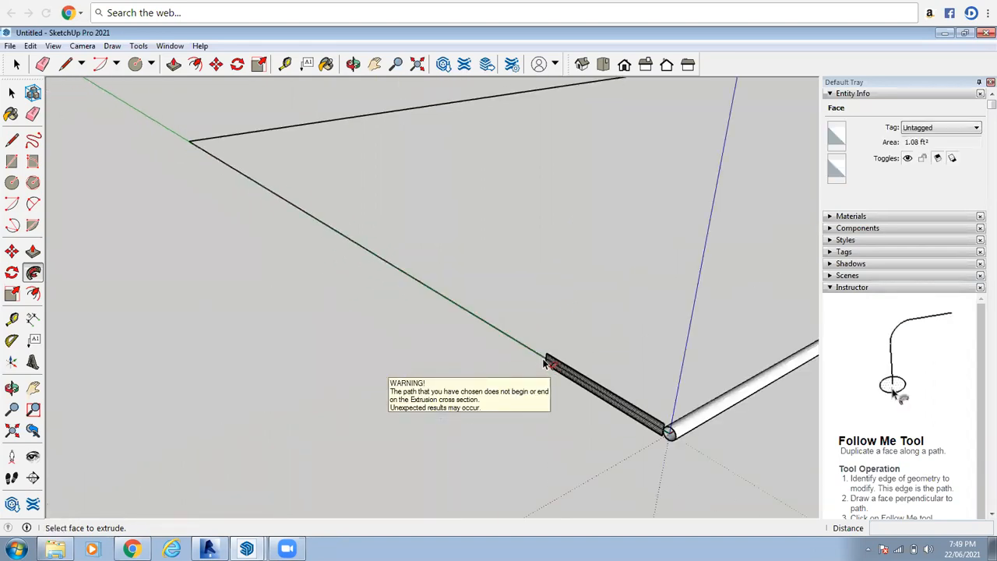
pyautogui.click(293, 201)
pyautogui.scroll(4, 539, 368)
pyautogui.moveTo(456, 227); pyautogui.dragTo(834, 311, button='middle')
pyautogui.moveTo(519, 189)
pyautogui.mouseDown(button='middle')
pyautogui.moveTo(530, 276)
pyautogui.moveTo(270, 266)
pyautogui.moveTo(499, 421)
pyautogui.moveTo(514, 398)
pyautogui.moveTo(270, 266)
pyautogui.mouseUp(button='middle')
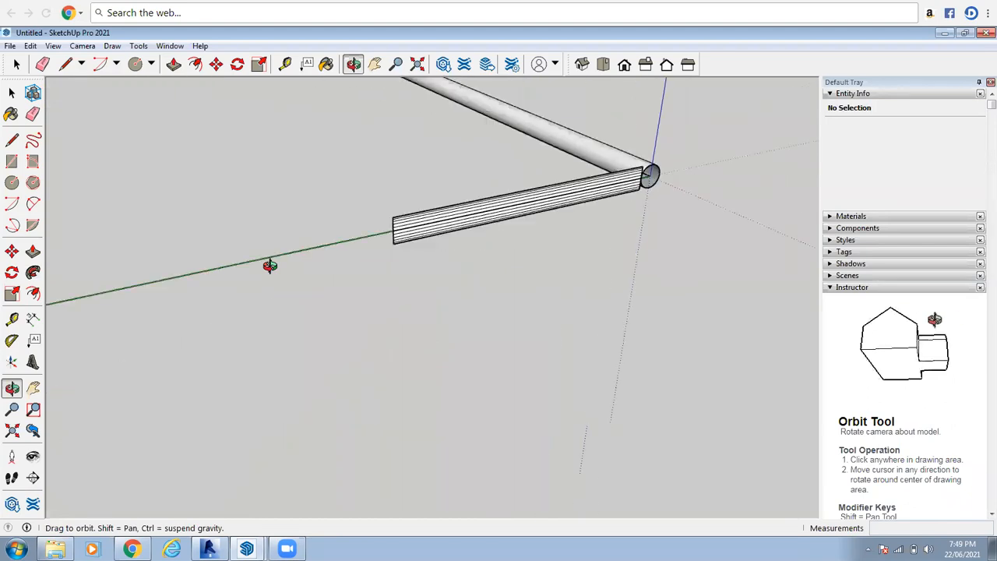
pyautogui.hotkey('ctrl', 'z')
# - Delete the pipe and all the remaining path edges so the drawing area is empty
pyautogui.rightClick(653, 186)
pyautogui.click(677, 194)
pyautogui.moveTo(650, 176); pyautogui.dragTo(530, 345)
pyautogui.press('space')
pyautogui.moveTo(530, 345); pyautogui.dragTo(232, 423, button='middle')
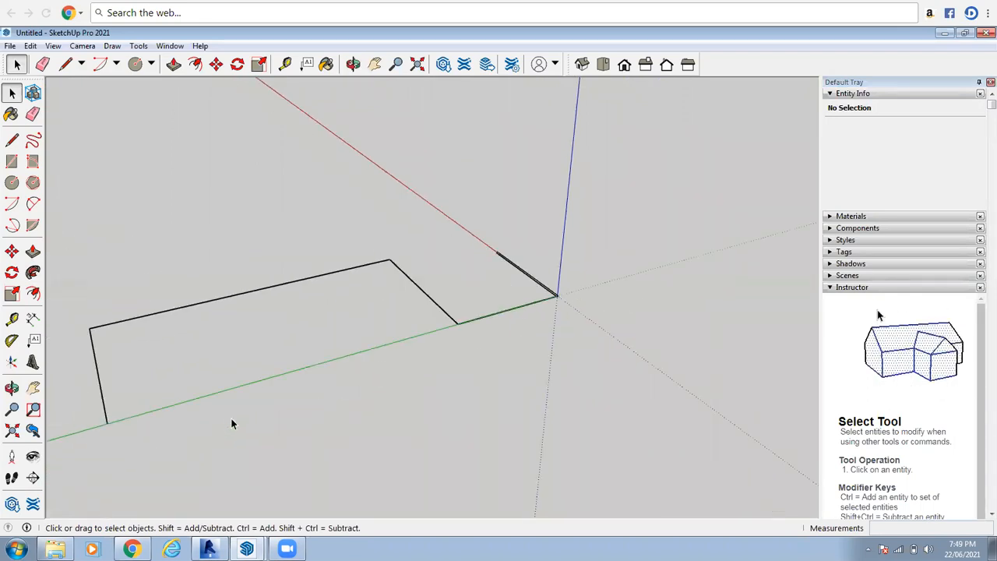
pyautogui.moveTo(425, 241); pyautogui.dragTo(52, 206)
pyautogui.press('Delete')
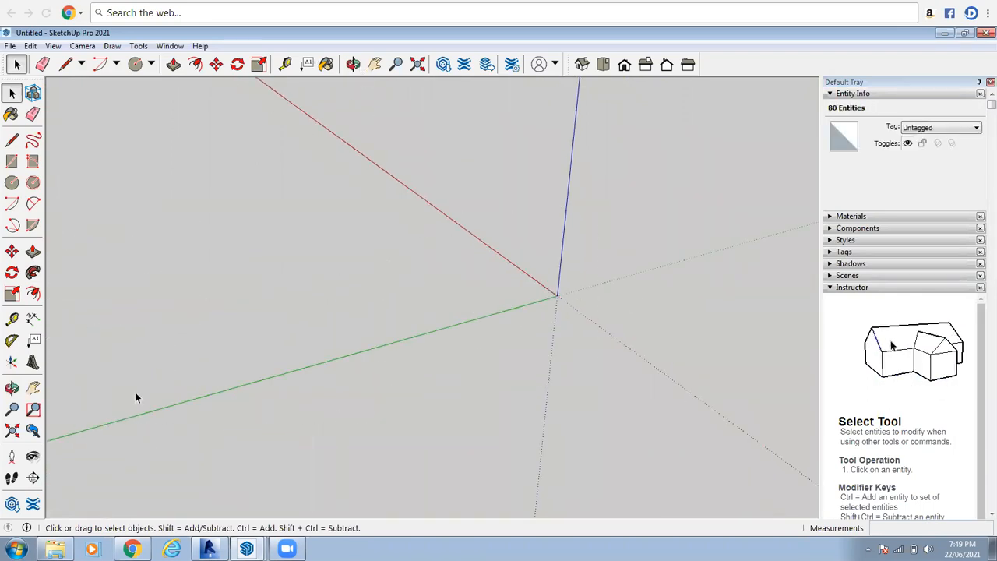
# - Draw a 10' by 10' rectangle with one corner at the origin, and delete it
pyautogui.moveTo(182, 249); pyautogui.dragTo(359, 87, button='middle')
pyautogui.moveTo(289, 265); pyautogui.dragTo(475, 301, button='middle')
pyautogui.rightClick(475, 302)
pyautogui.click(499, 308)
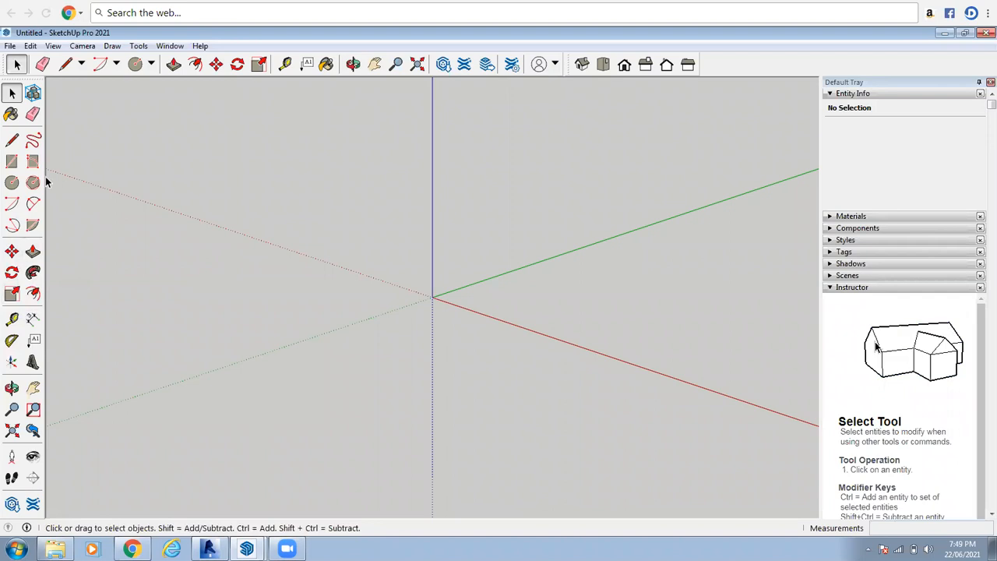
pyautogui.click(12, 161)
pyautogui.click(439, 297)
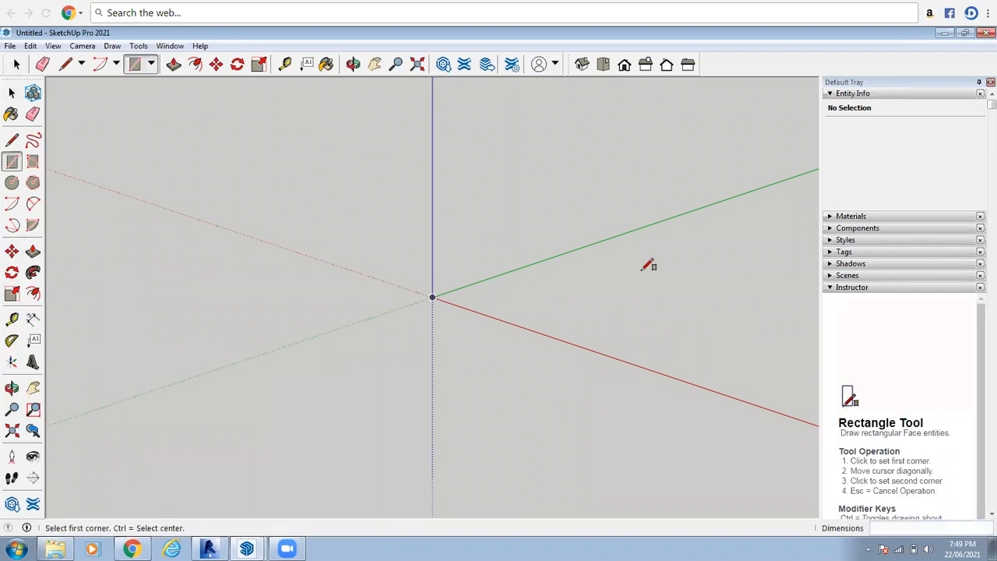
pyautogui.scroll(3, 646, 271)
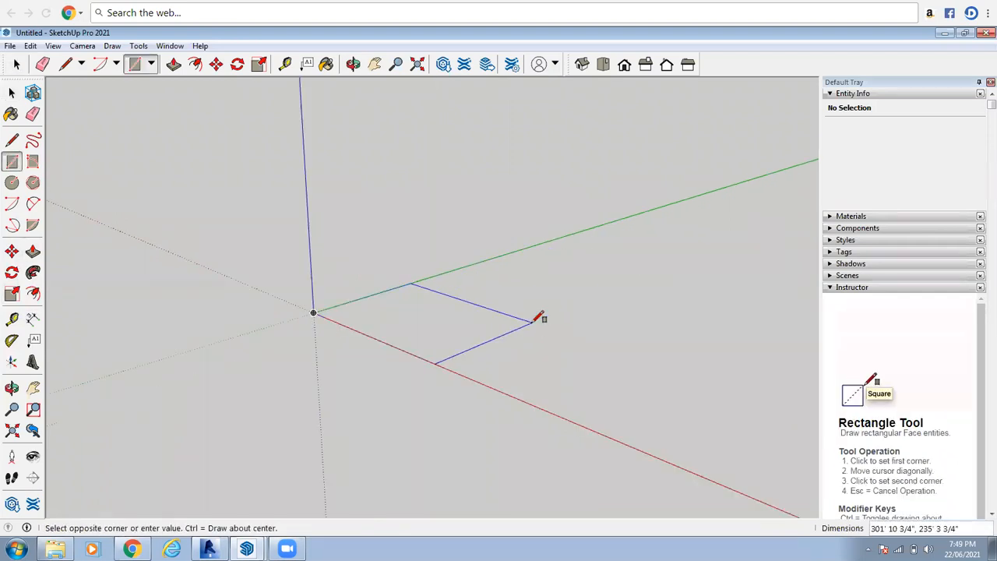
pyautogui.write("10',10'")
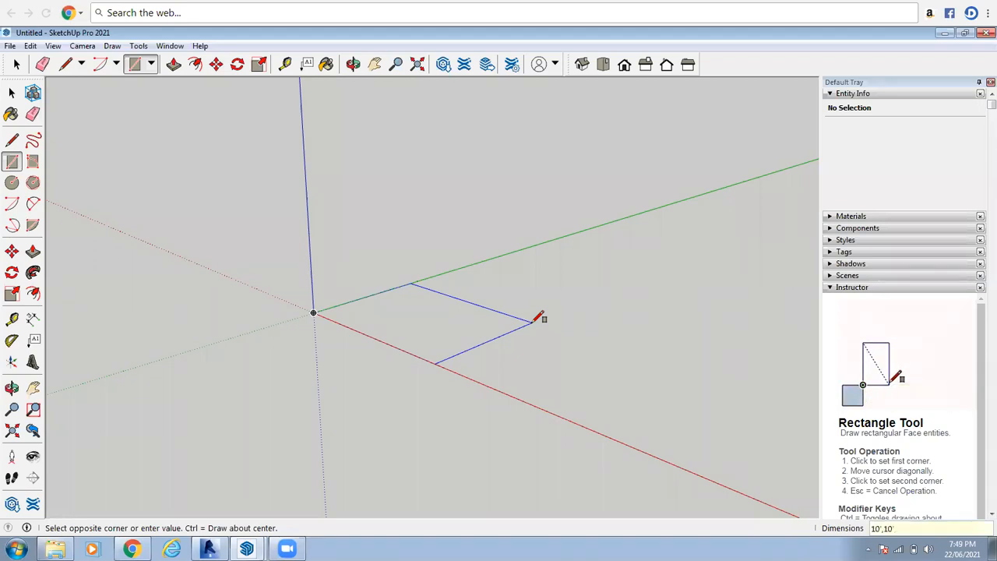
pyautogui.press('Return')
pyautogui.scroll(5, 305, 273)
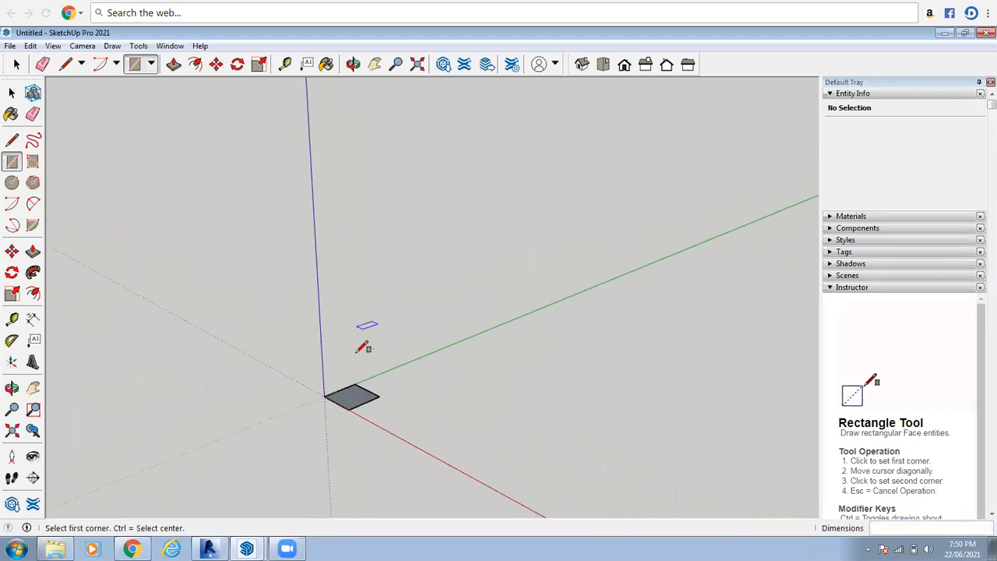
pyautogui.scroll(1, 374, 405)
pyautogui.press('space')
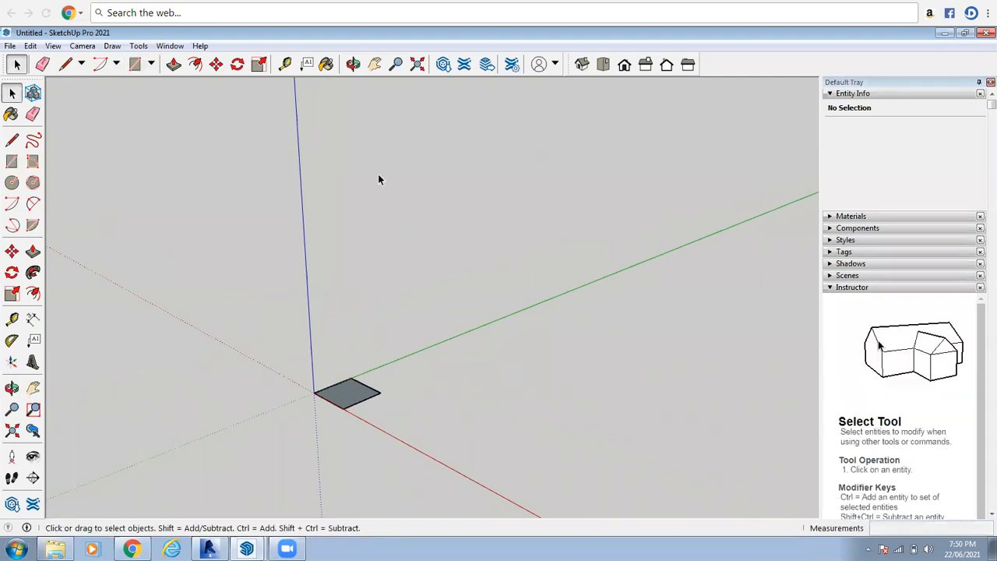
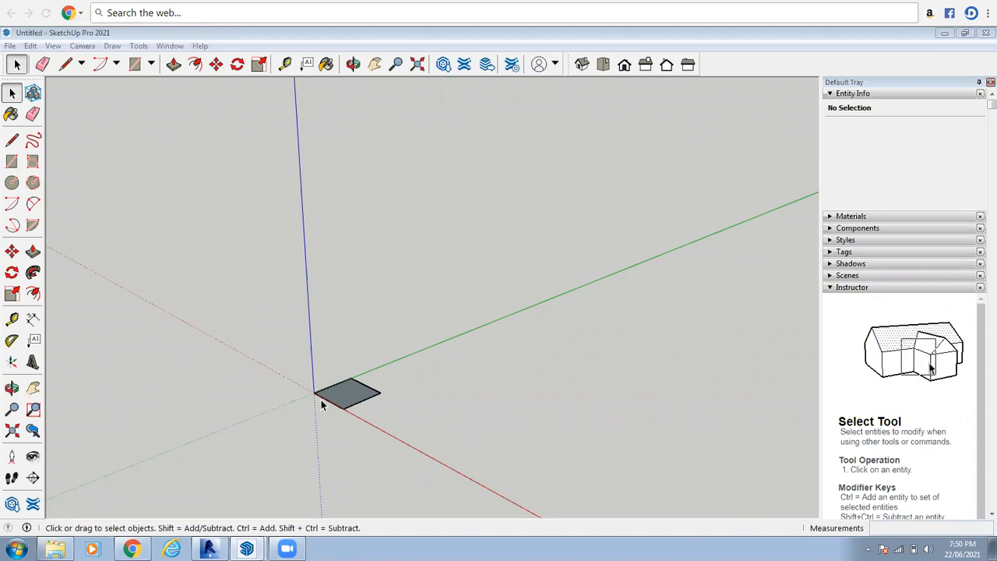
pyautogui.moveTo(265, 332); pyautogui.dragTo(538, 477)
pyautogui.press('Delete')
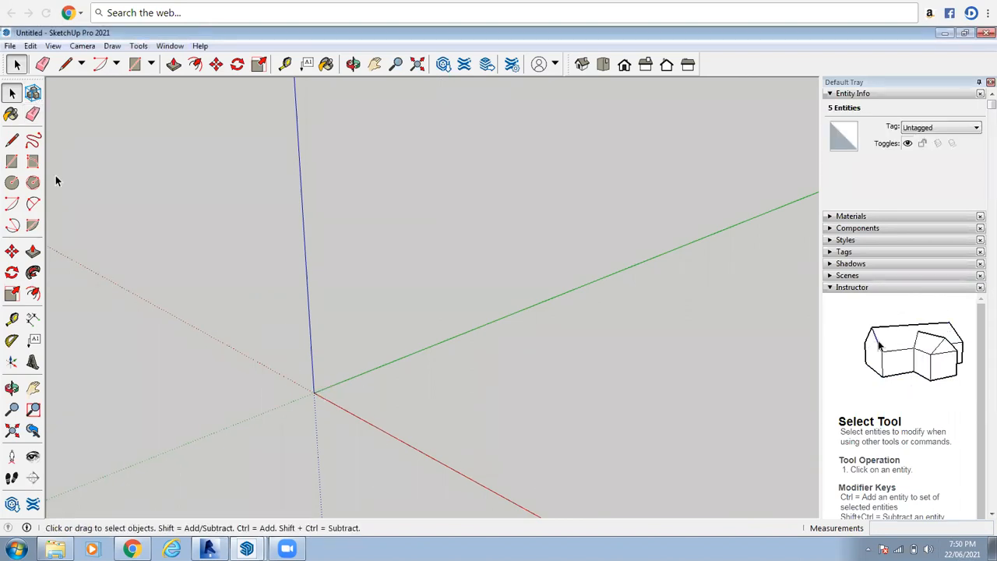
pyautogui.click(11, 139)
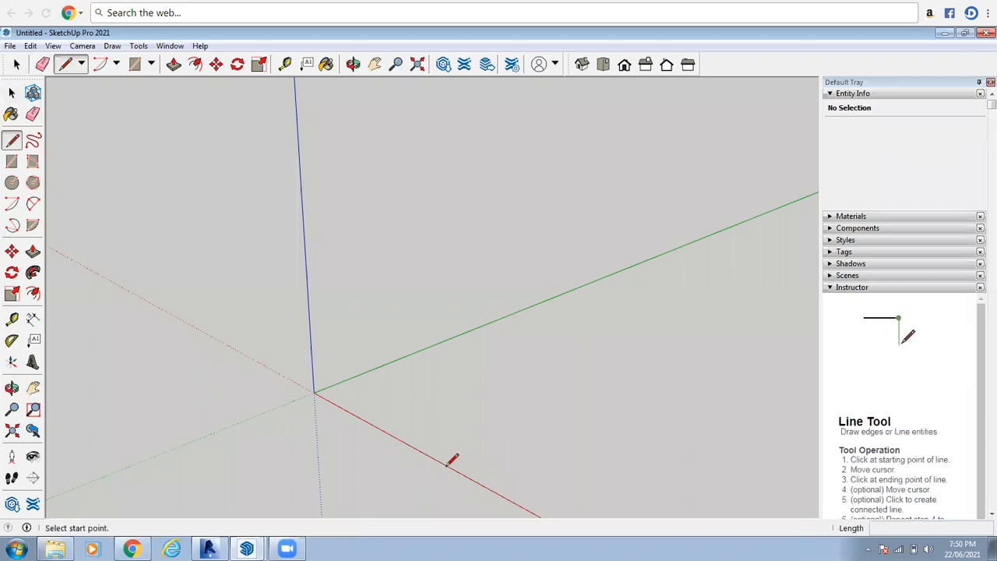
pyautogui.scroll(-2, 370, 271)
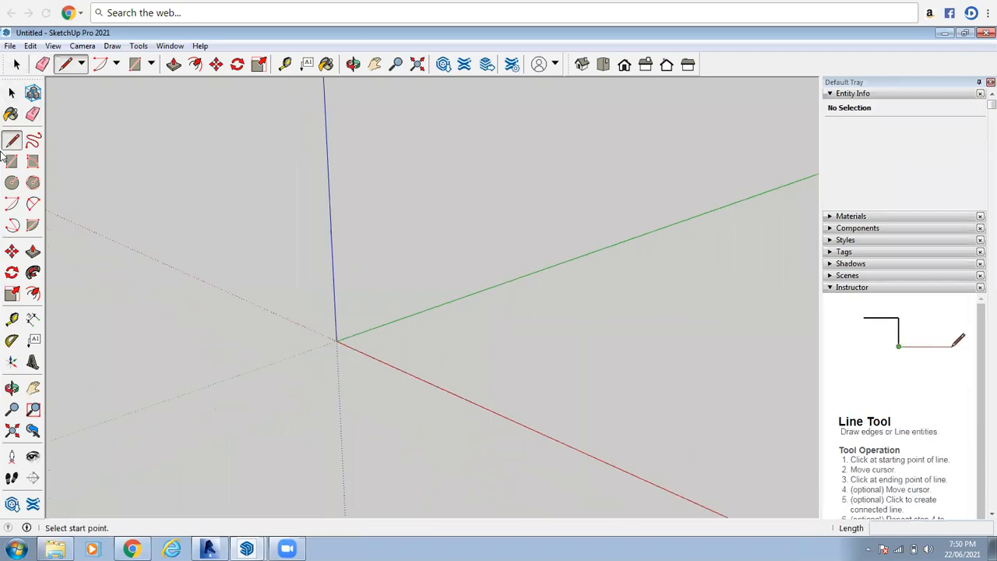
pyautogui.click(353, 64)
pyautogui.moveTo(468, 312); pyautogui.dragTo(663, 242)
pyautogui.rightClick(670, 246)
pyautogui.click(690, 252)
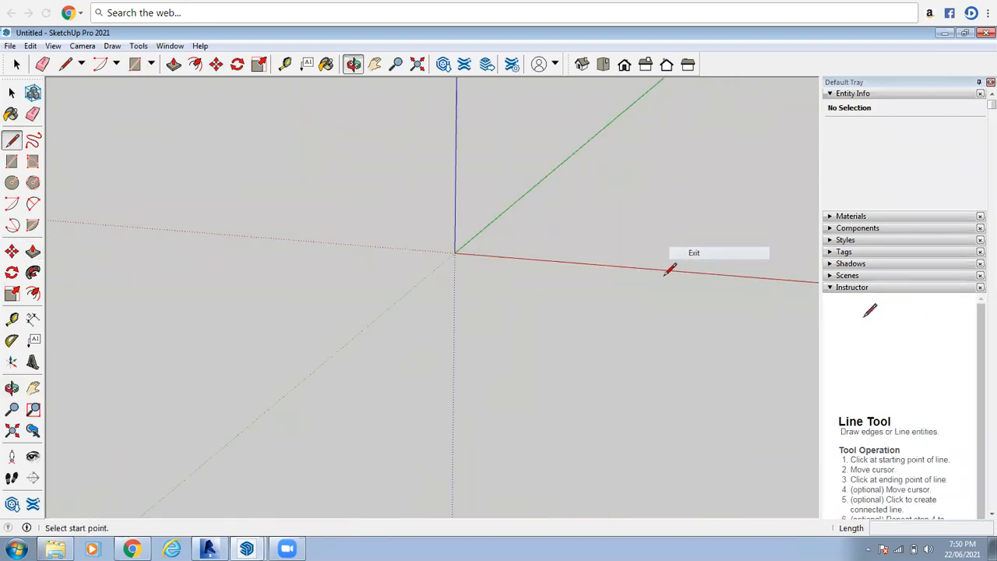
pyautogui.click(670, 271)
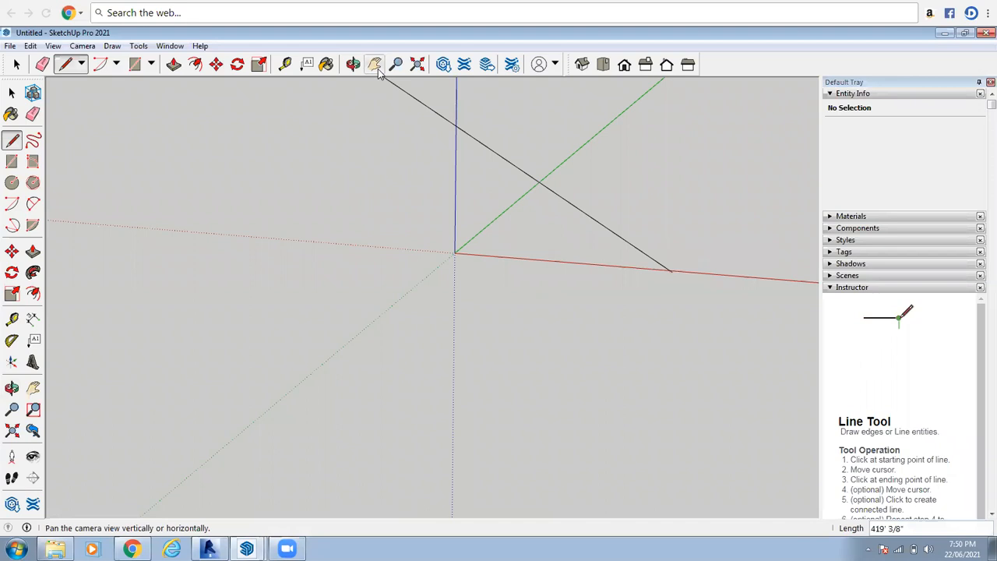
# - In the top view, draw two connected lines from a point on the red axis to the origin and along the green axis
pyautogui.click(603, 65)
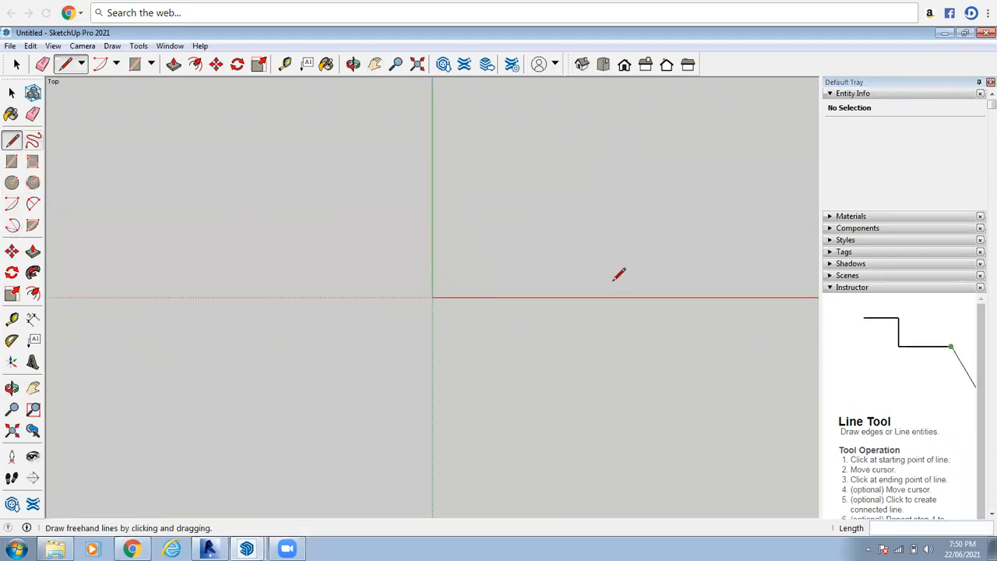
pyautogui.click(574, 296)
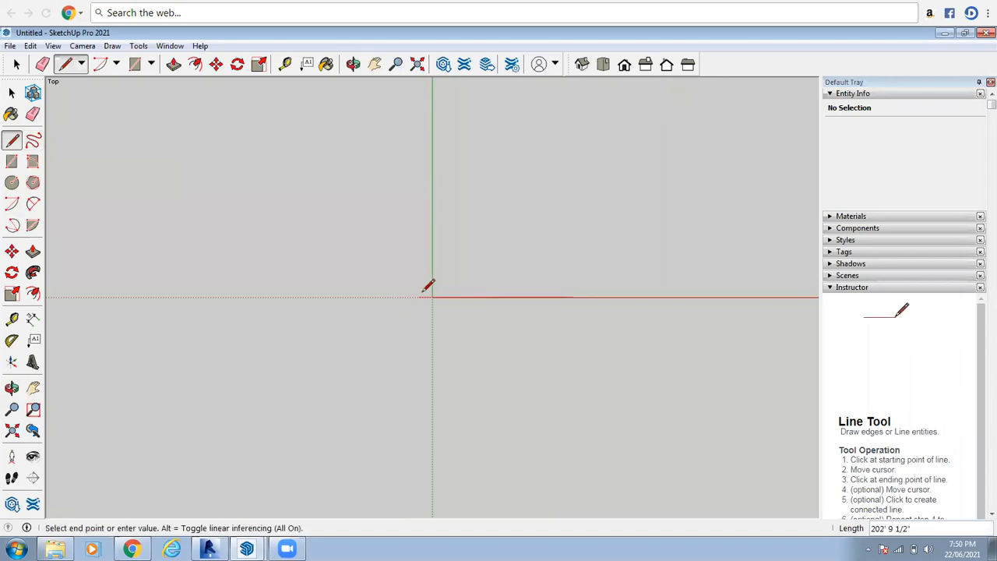
pyautogui.click(433, 199)
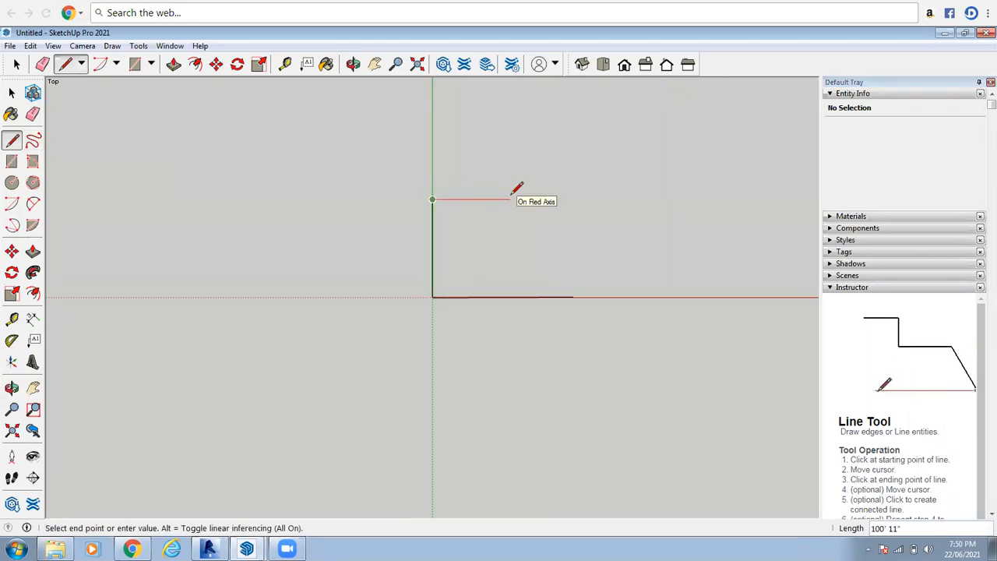
pyautogui.click(11, 93)
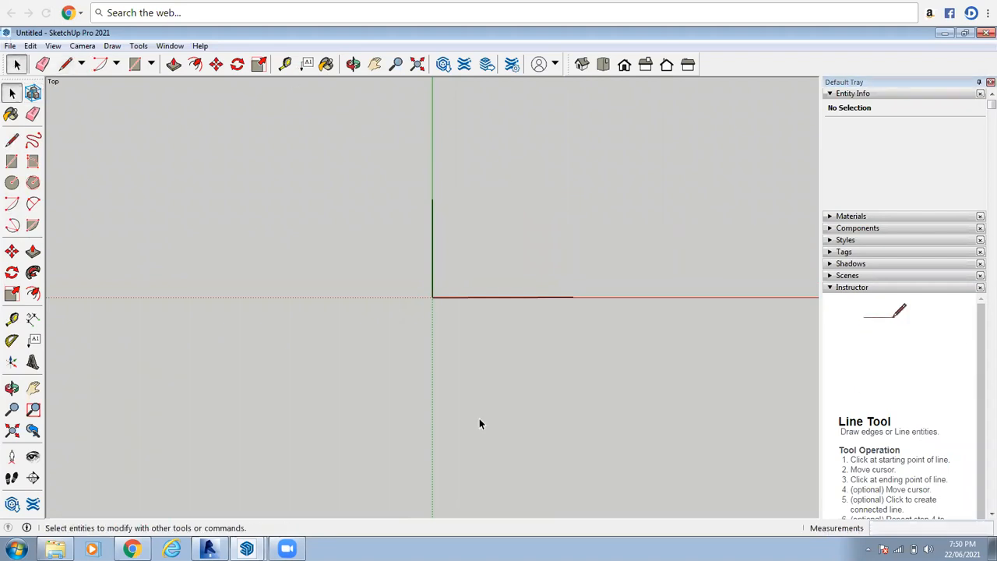
# - Draw a small circle perpendicular to the path, centred on the free end of the red-axis edge
pyautogui.click(12, 184)
pyautogui.press('o')
pyautogui.moveTo(568, 399); pyautogui.dragTo(457, 239)
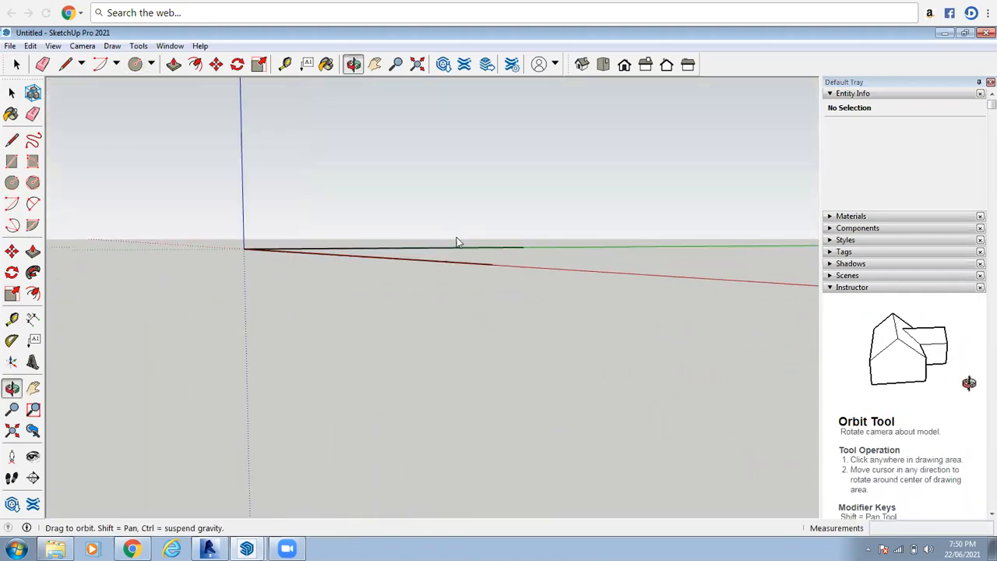
pyautogui.rightClick(458, 240)
pyautogui.click(473, 247)
pyautogui.press('c')
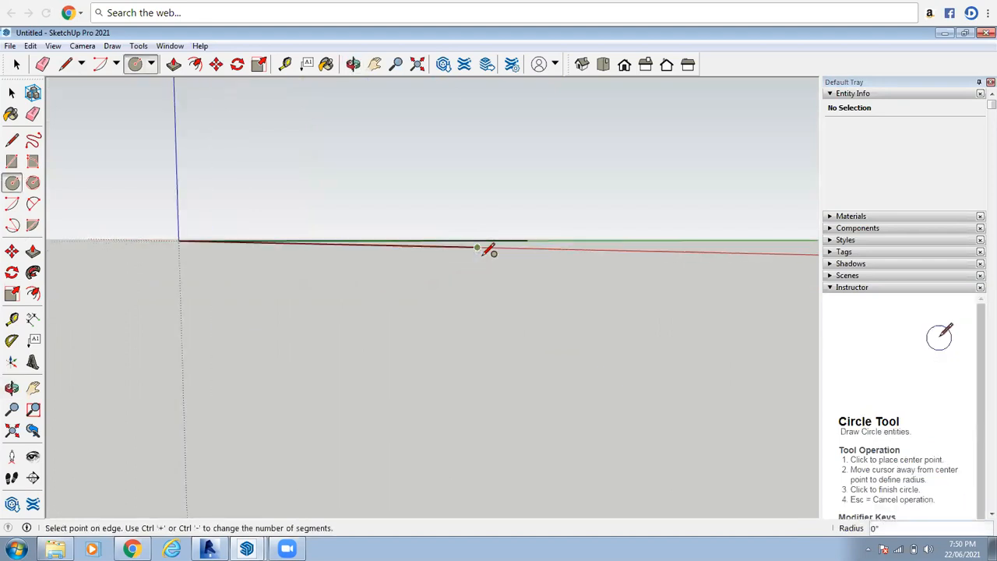
# - Try to sweep the circle face along the red-axis edge with the Follow Me tool
pyautogui.click(17, 66)
pyautogui.click(354, 66)
pyautogui.moveTo(542, 385); pyautogui.dragTo(525, 251)
pyautogui.rightClick(525, 251)
pyautogui.click(547, 255)
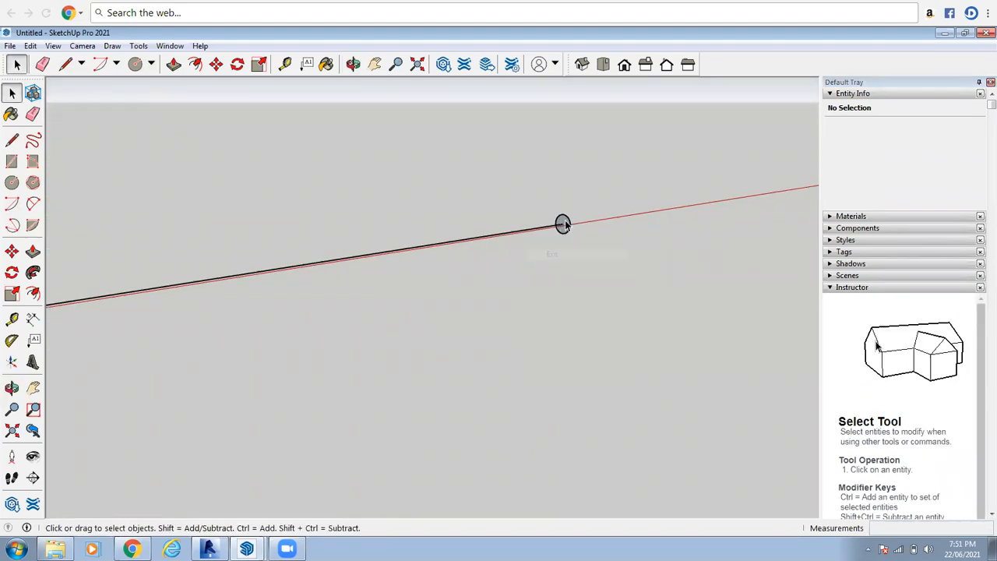
pyautogui.click(563, 224)
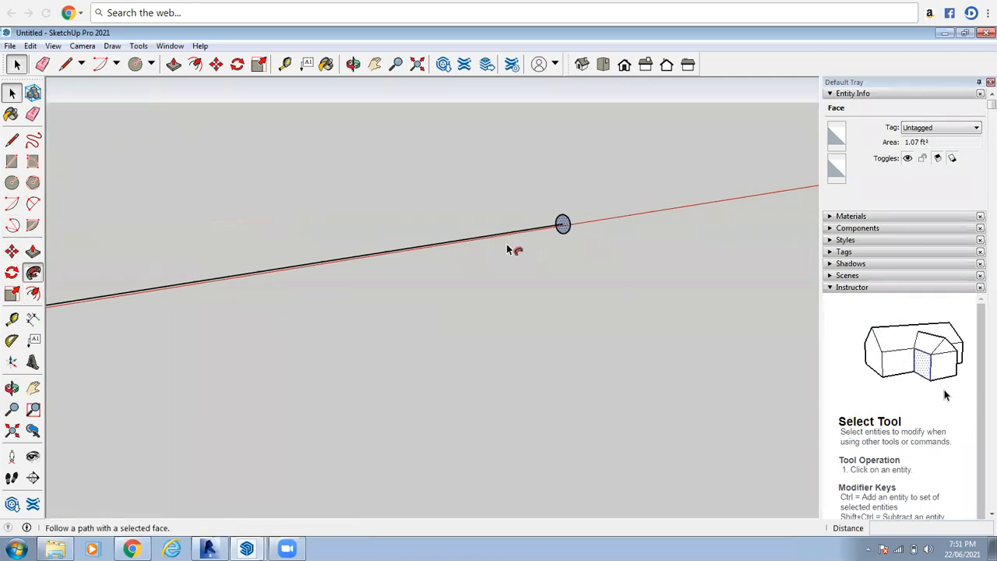
pyautogui.click(567, 224)
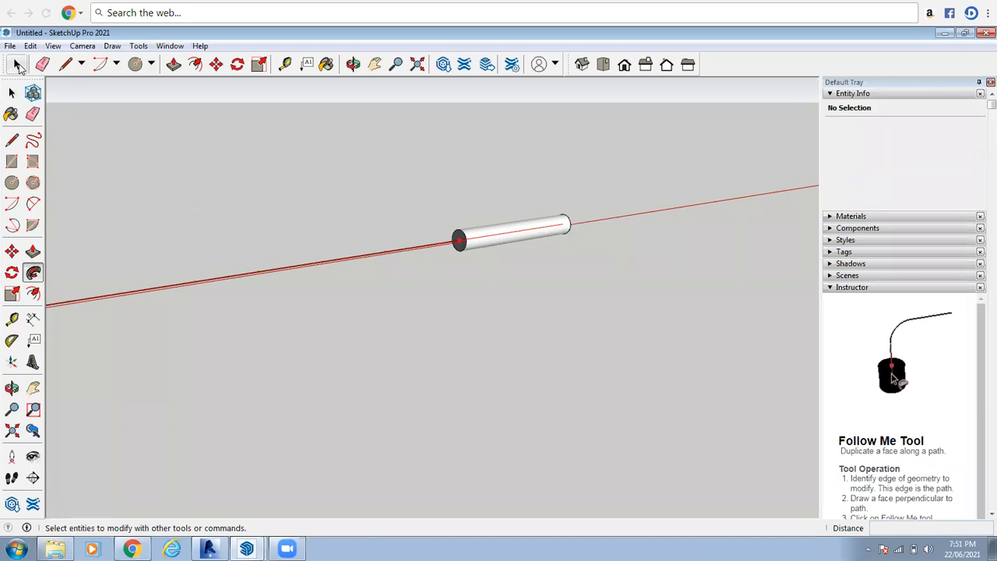
pyautogui.click(17, 65)
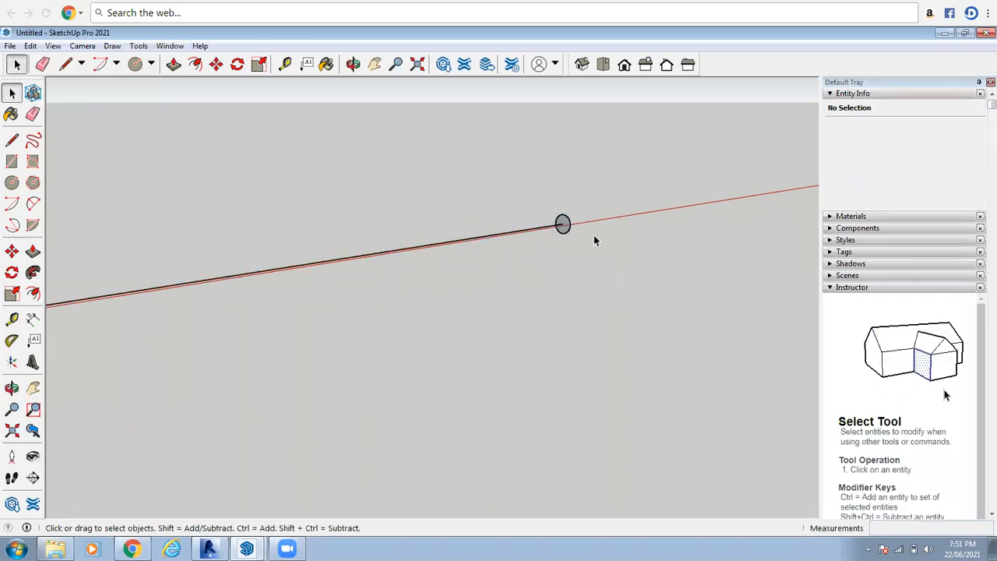
# - Extrude the circle partway along the red-axis edge towards the origin with the Follow Me tool
pyautogui.click(567, 225)
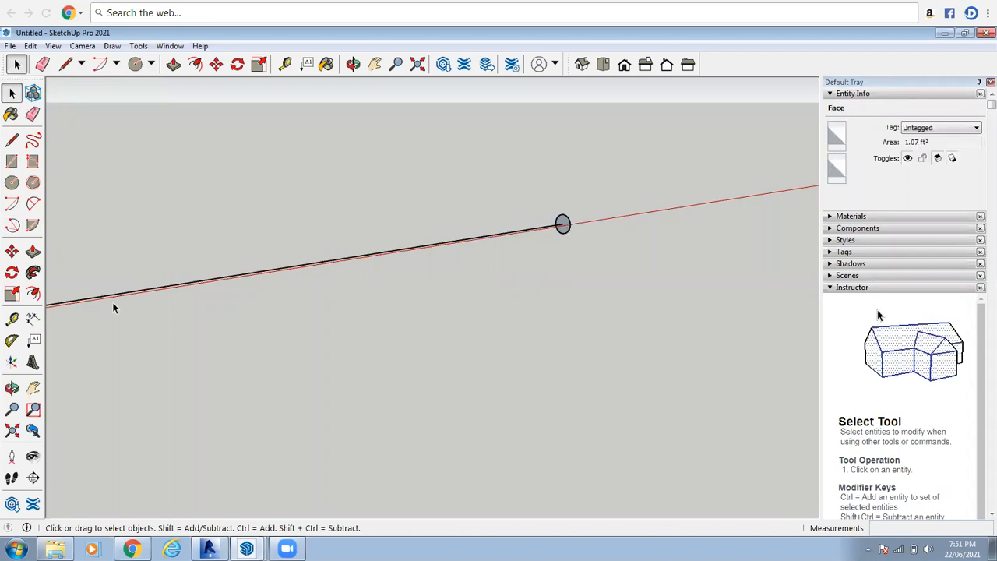
pyautogui.click(33, 274)
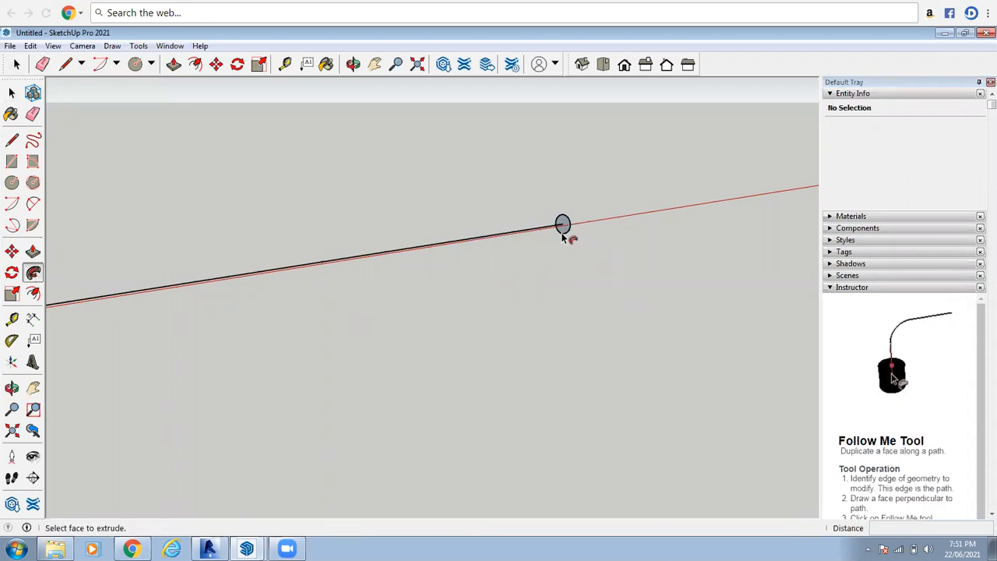
pyautogui.scroll(-5, 608, 237)
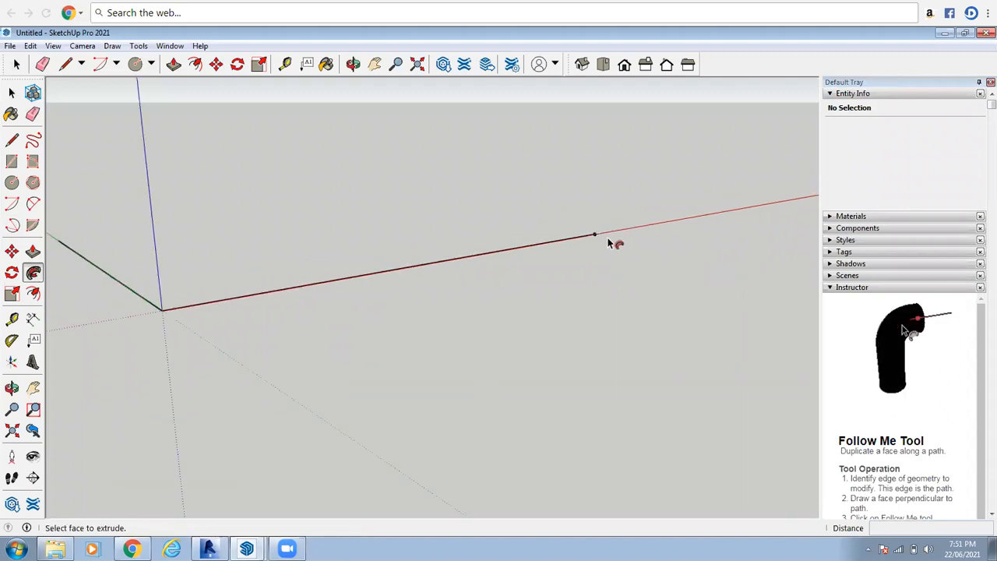
pyautogui.scroll(-2, 611, 238)
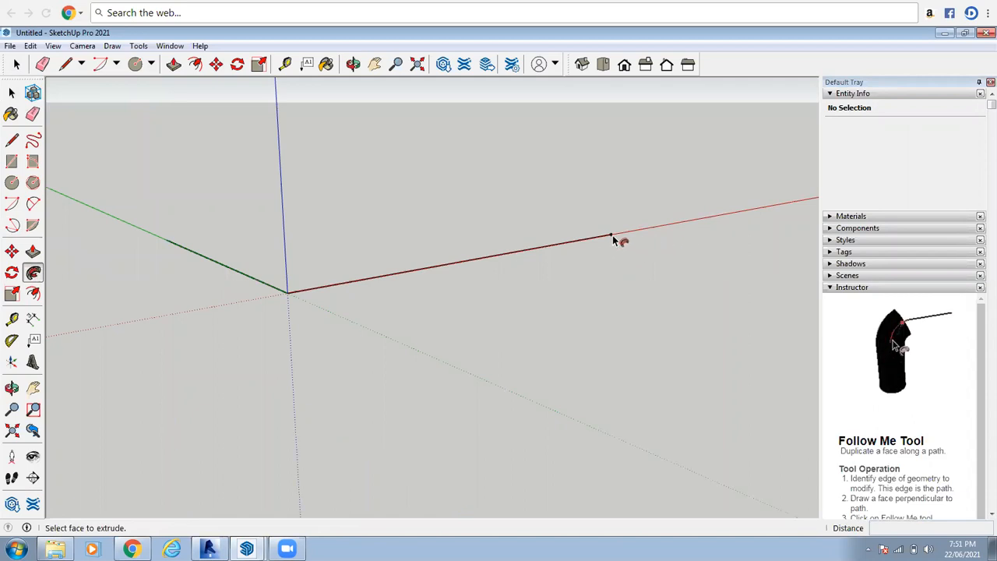
pyautogui.scroll(2, 517, 251)
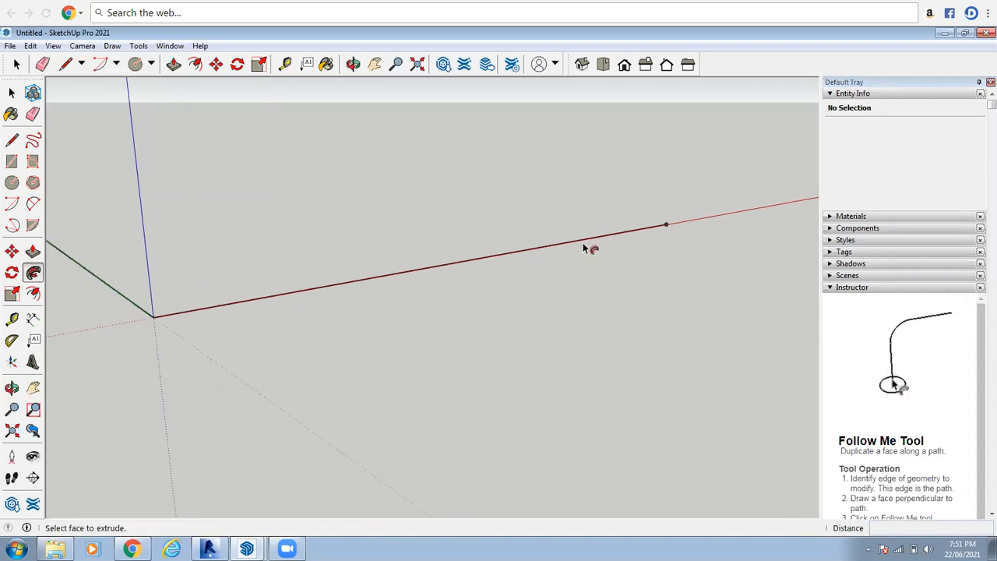
pyautogui.scroll(2, 699, 229)
pyautogui.moveTo(685, 220); pyautogui.dragTo(294, 288)
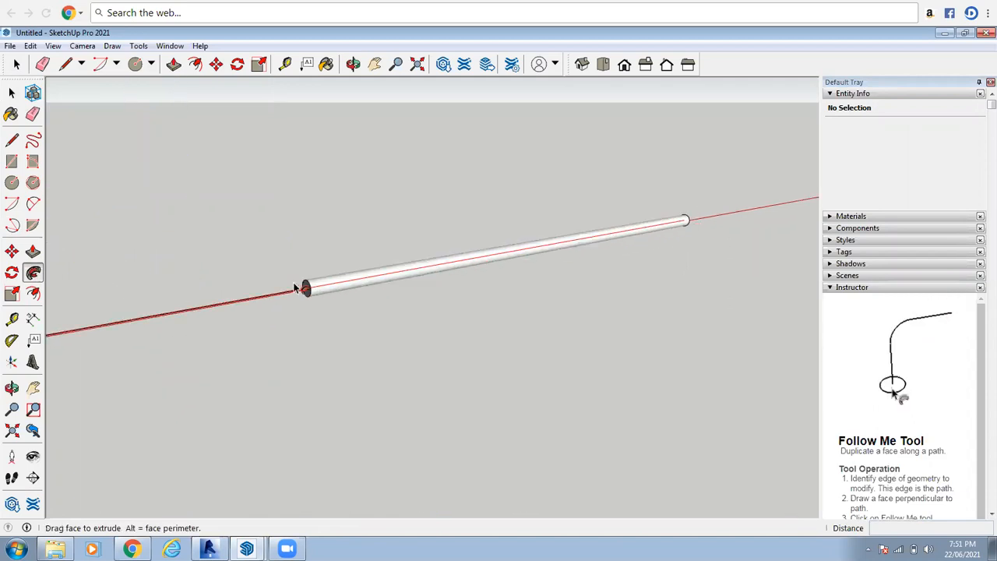
pyautogui.scroll(-5, 630, 225)
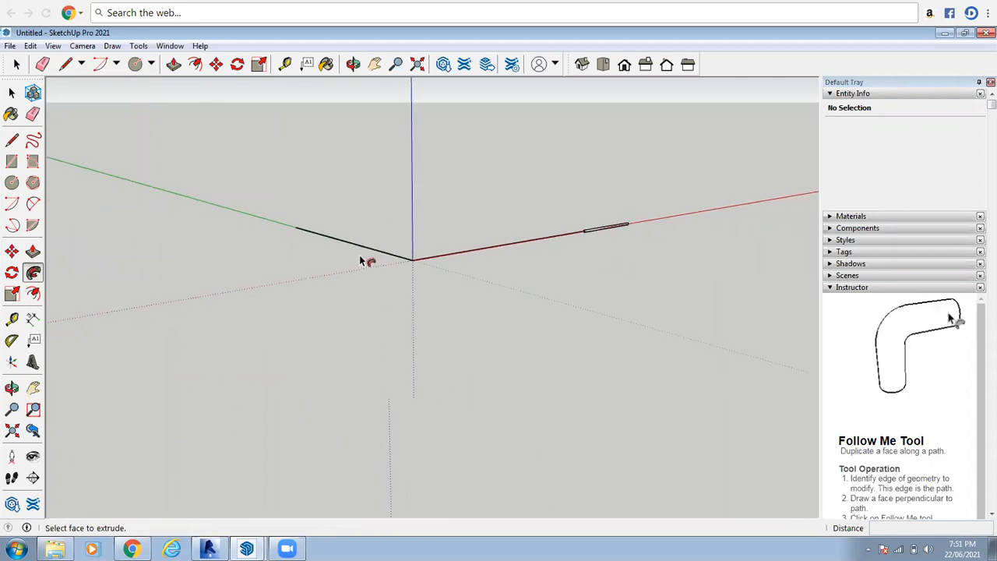
pyautogui.scroll(1, 361, 261)
# - Inspect the short pipe on the red axis from another angle and undo its sweep
pyautogui.click(353, 66)
pyautogui.moveTo(504, 303); pyautogui.dragTo(574, 178)
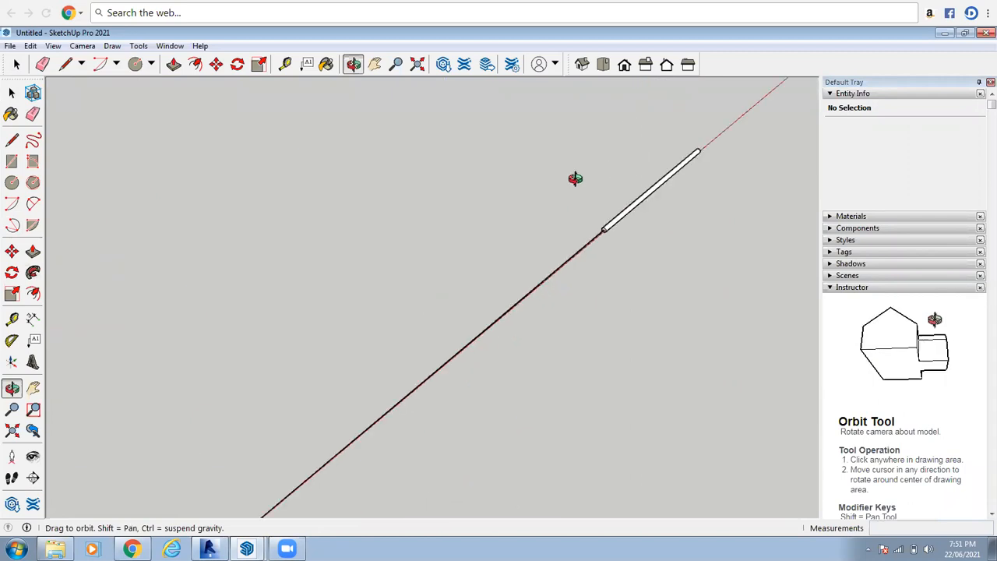
pyautogui.scroll(1, 708, 100)
pyautogui.rightClick(713, 106)
pyautogui.click(736, 111)
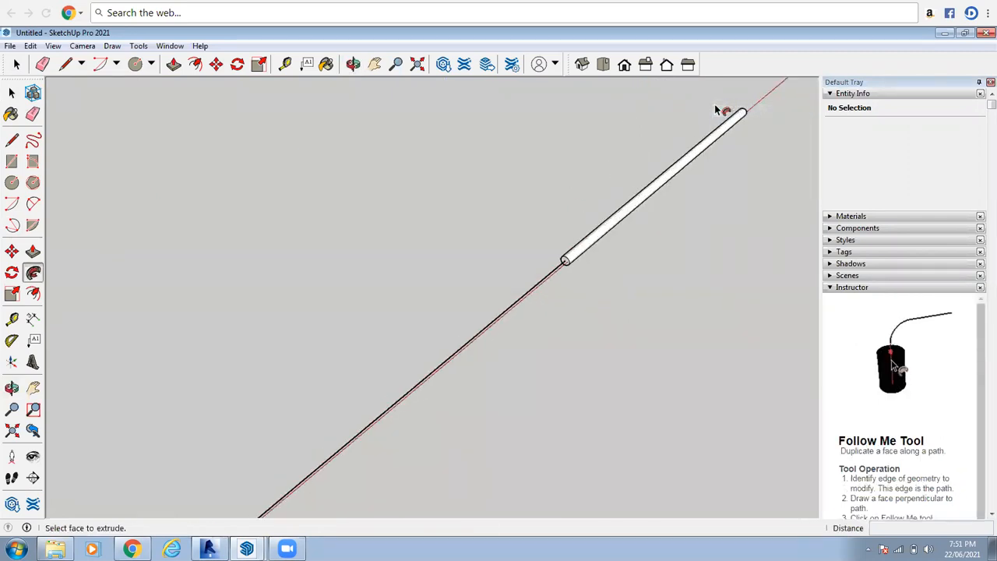
pyautogui.hotkey('ctrl', 'z')
pyautogui.scroll(3, 759, 123)
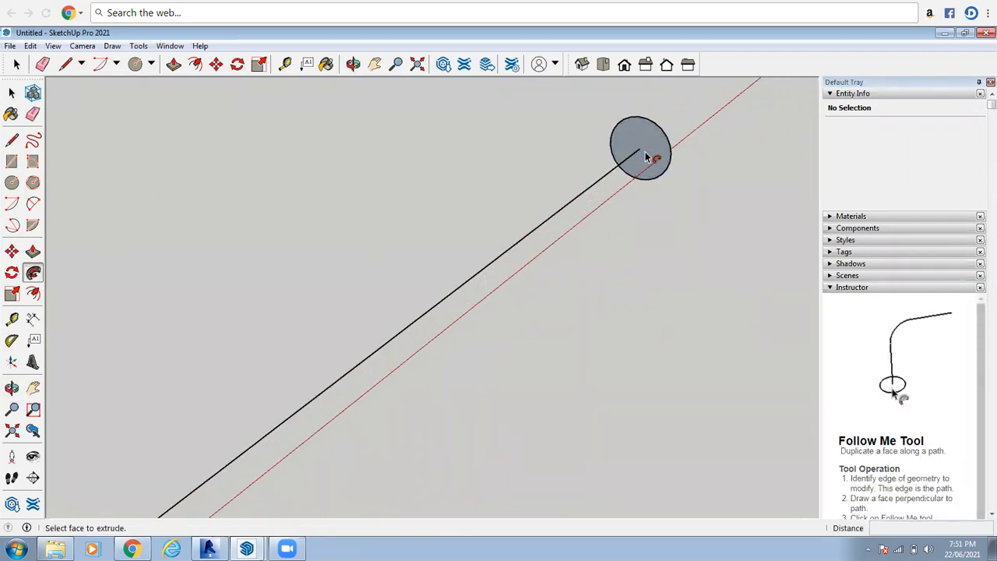
# - Select the circle face, try another Follow Me sweep down the path from its free end, and undo it
pyautogui.click(16, 65)
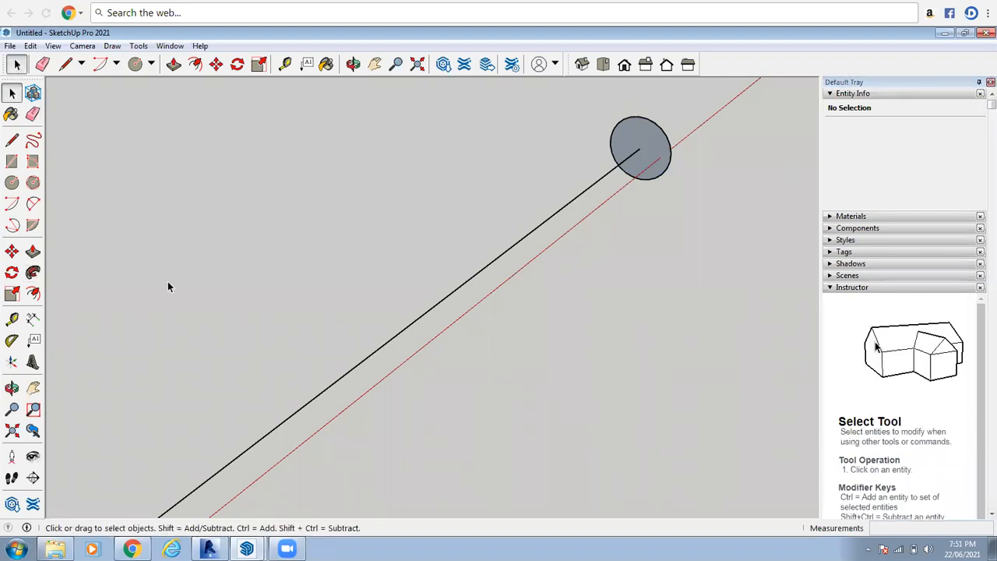
pyautogui.click(33, 274)
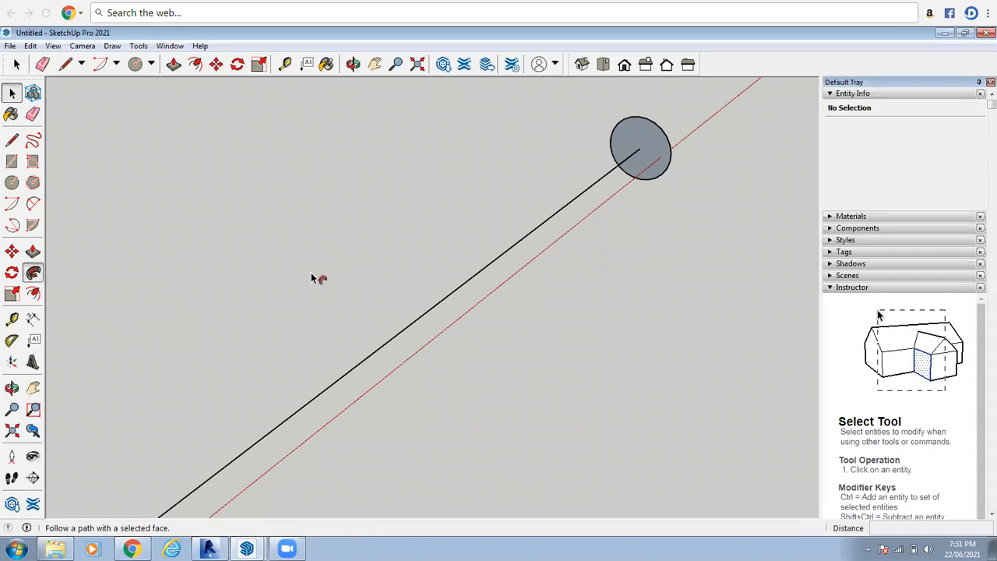
pyautogui.press('space')
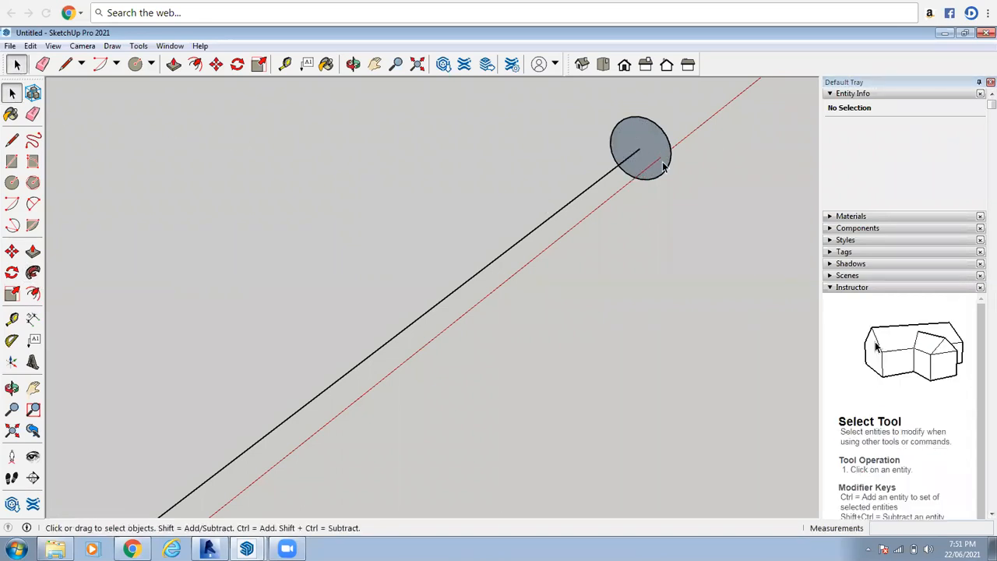
pyautogui.scroll(-3, 663, 172)
pyautogui.click(662, 174)
pyautogui.scroll(-5, 662, 173)
pyautogui.moveTo(513, 144); pyautogui.dragTo(593, 228, button='middle')
pyautogui.scroll(10, 597, 183)
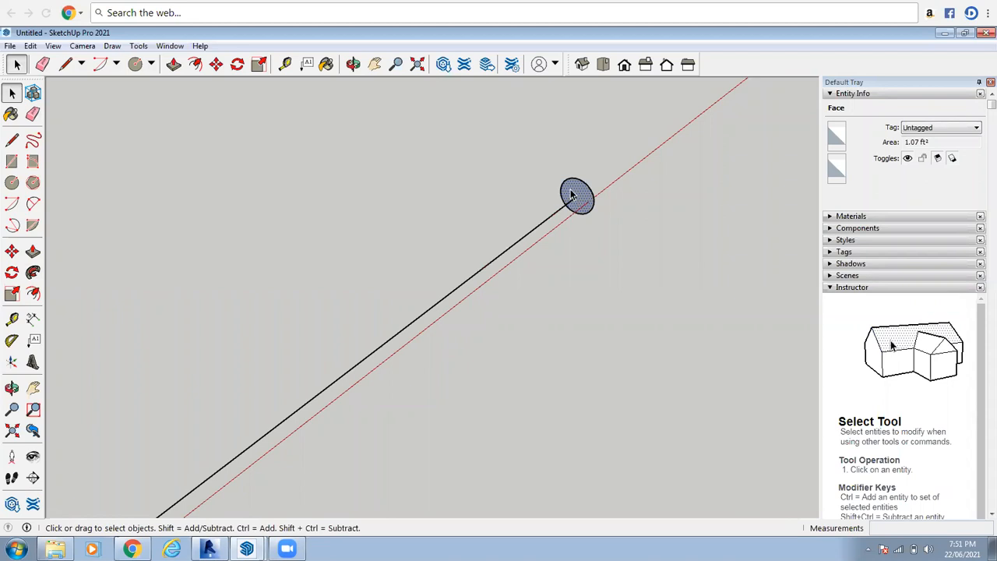
pyautogui.scroll(3, 583, 201)
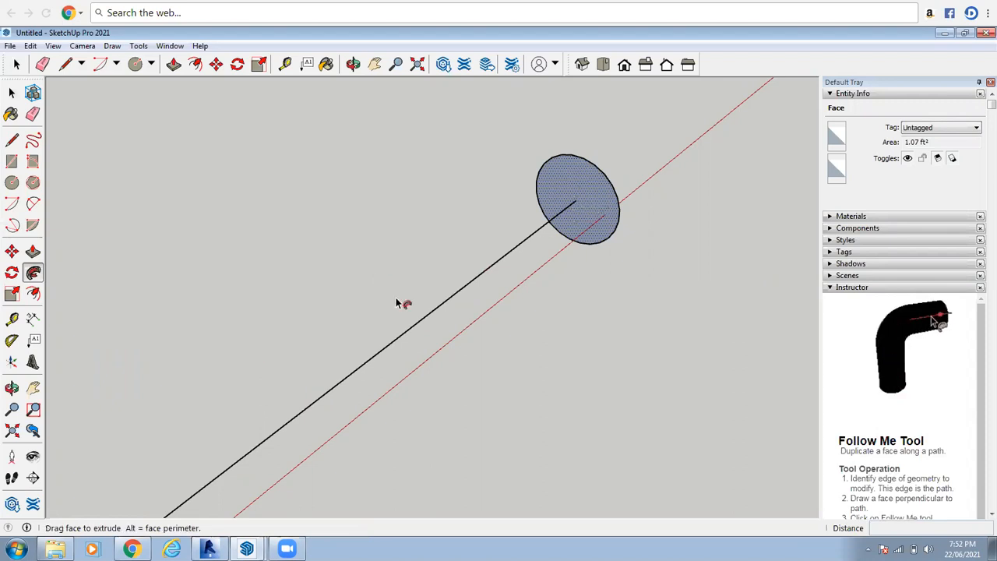
pyautogui.click(580, 191)
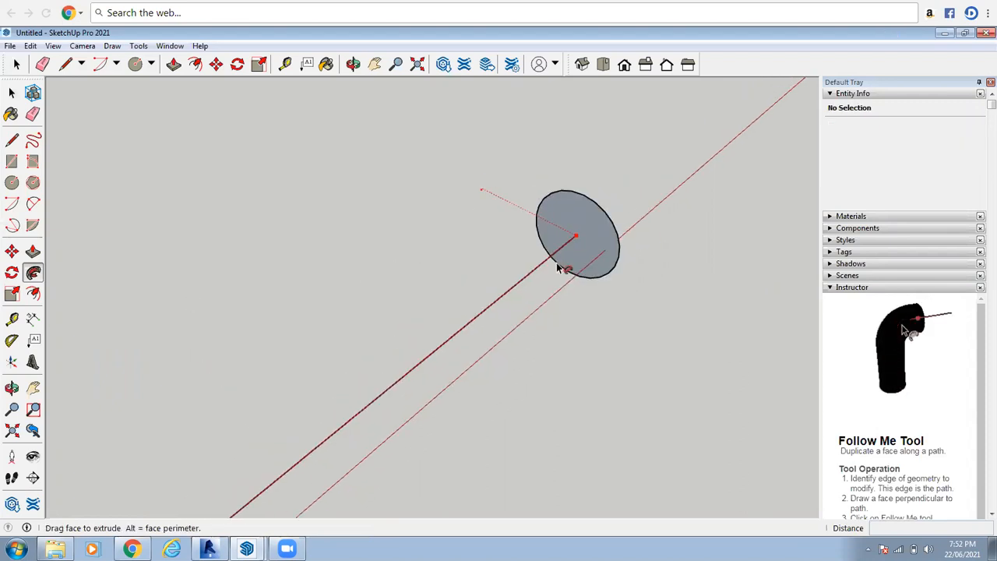
pyautogui.click(429, 314)
pyautogui.hotkey('ctrl', 'z')
pyautogui.scroll(-1, 694, 211)
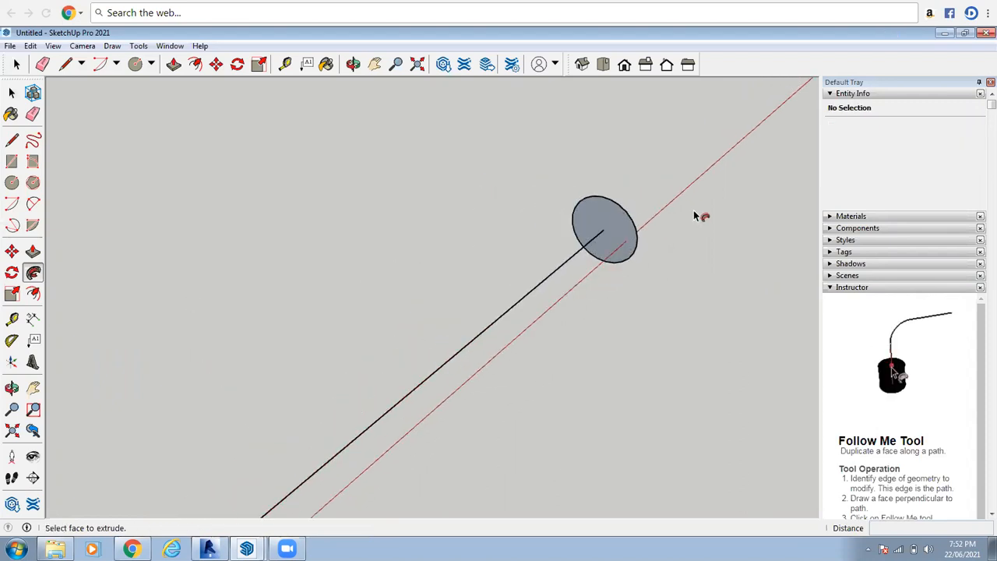
pyautogui.scroll(-1, 671, 222)
pyautogui.scroll(-5, 600, 209)
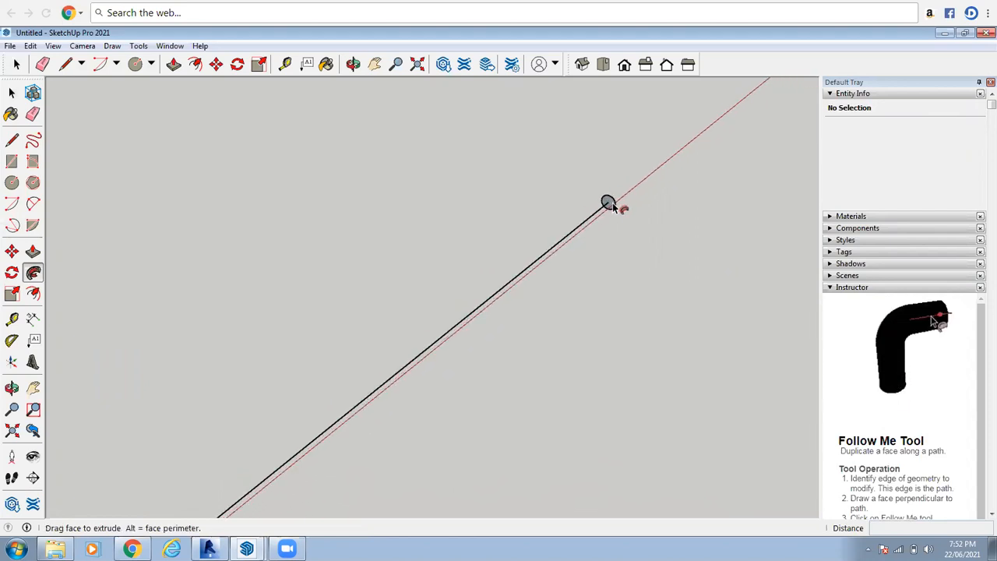
pyautogui.click(12, 92)
pyautogui.scroll(2, 621, 140)
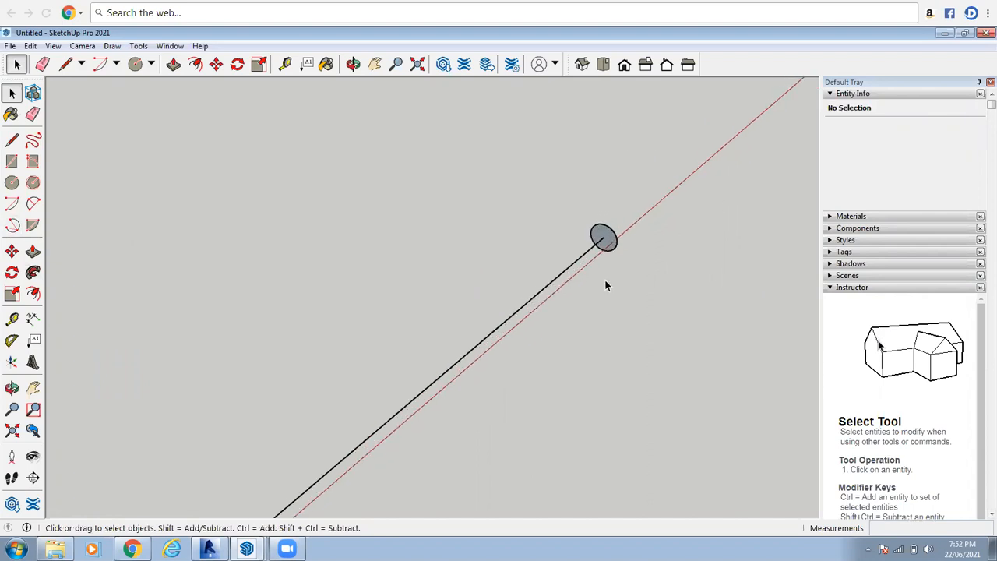
pyautogui.scroll(6, 606, 254)
pyautogui.click(614, 221)
pyautogui.click(33, 273)
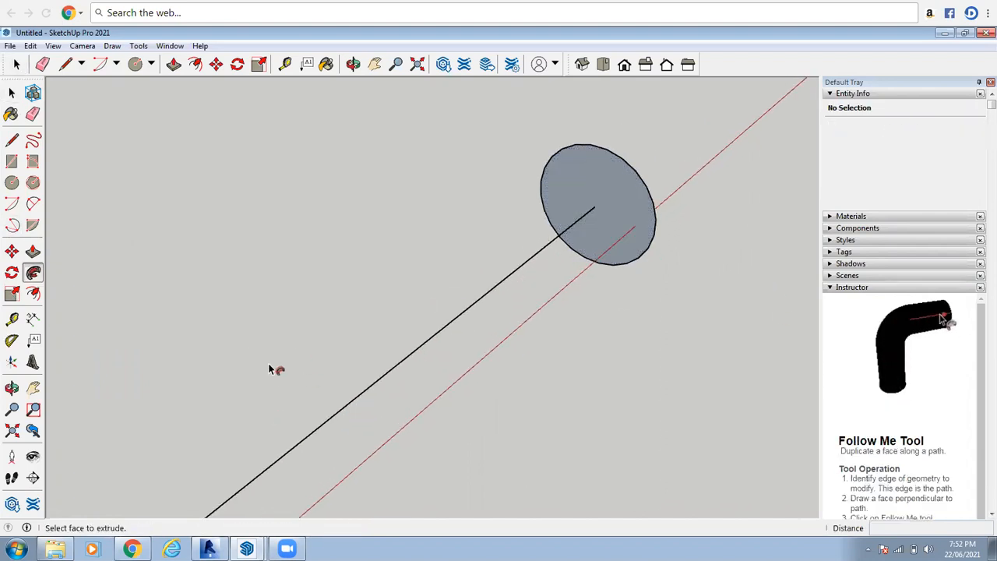
pyautogui.scroll(-8, 563, 218)
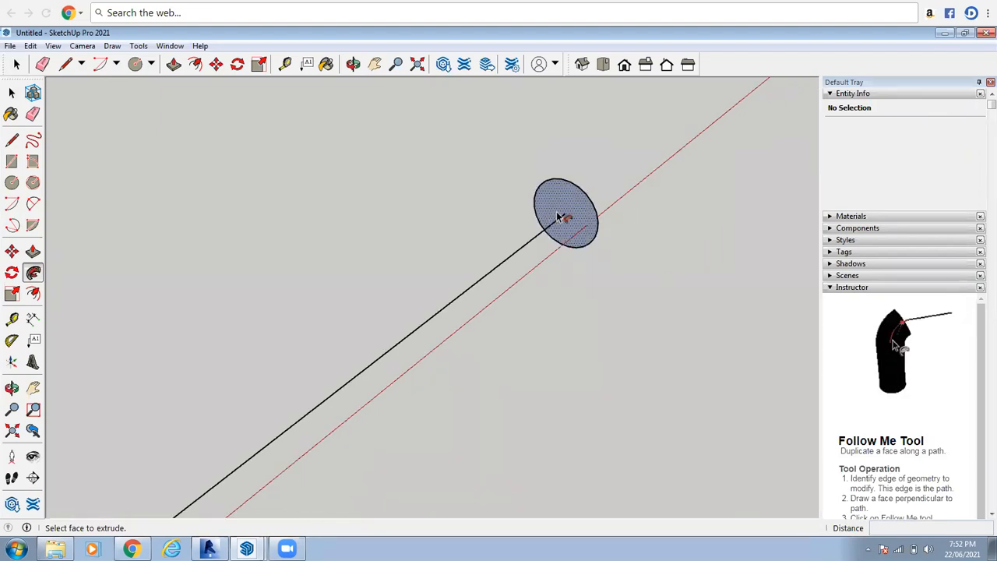
pyautogui.scroll(-6, 589, 221)
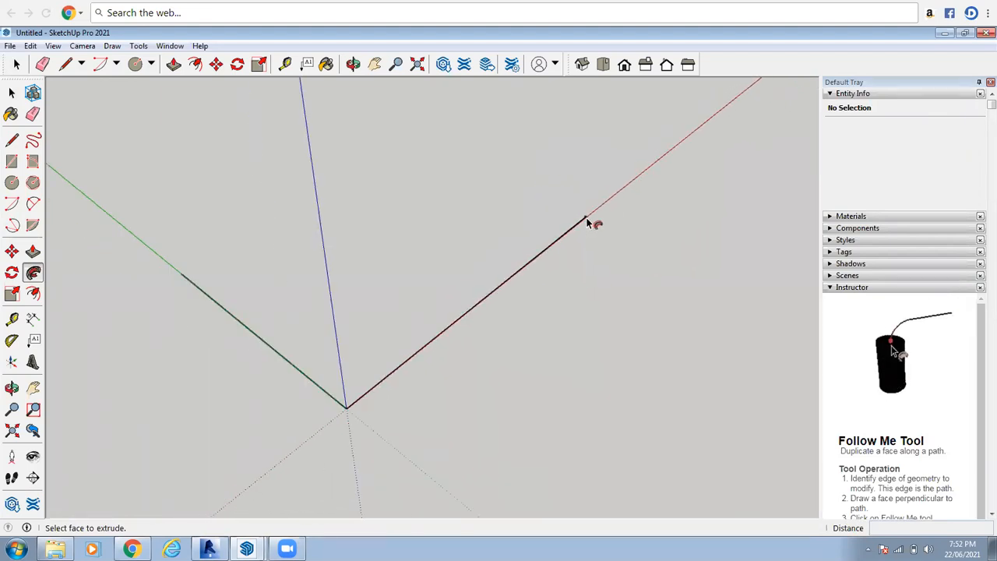
# - Select the circle together with both path edges and delete them all
pyautogui.click(16, 64)
pyautogui.scroll(2, 587, 204)
pyautogui.scroll(-3, 588, 204)
pyautogui.moveTo(289, 188); pyautogui.dragTo(687, 357)
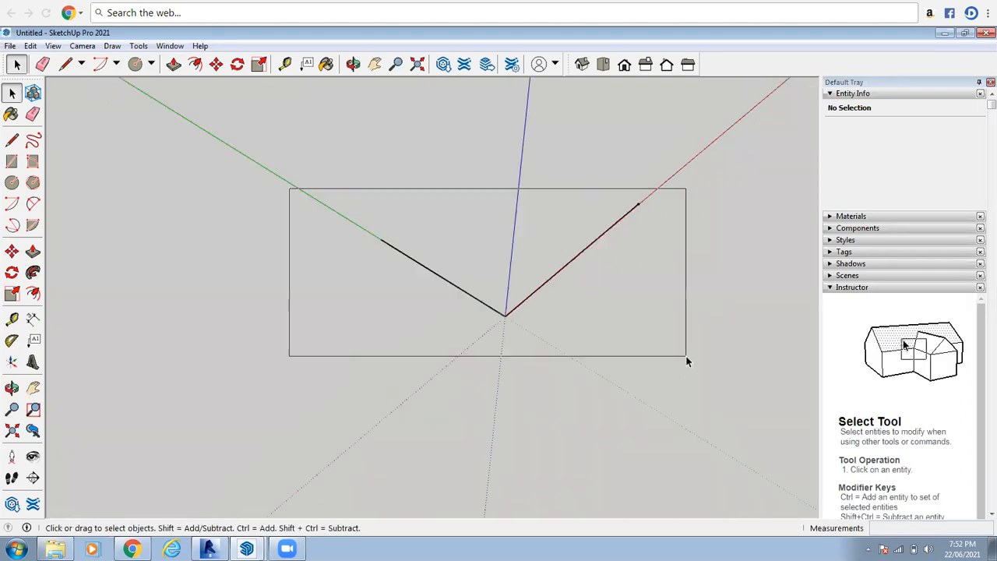
pyautogui.click(681, 176)
pyautogui.scroll(3, 681, 176)
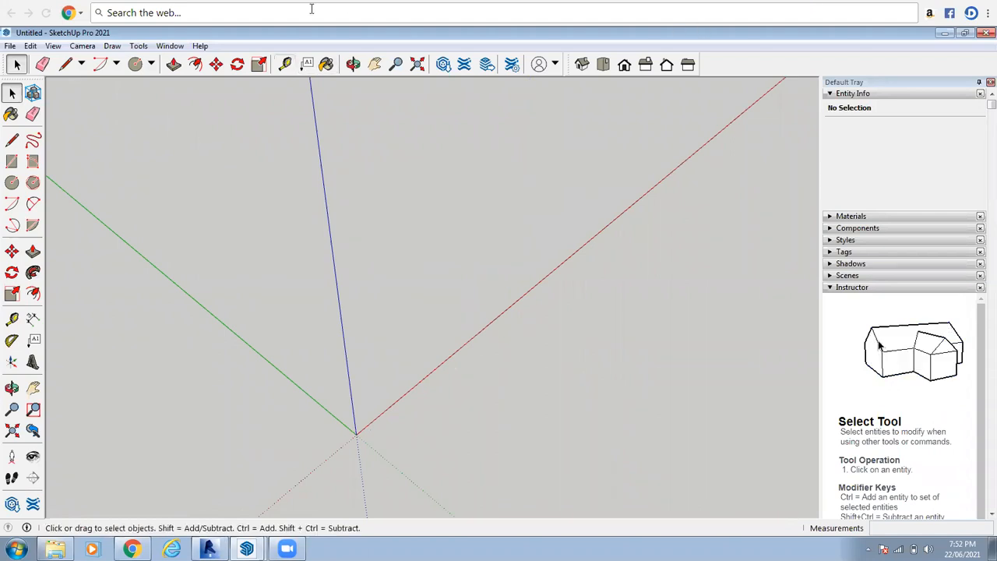
# - Switch the empty model to the isometric view
pyautogui.moveTo(557, 285); pyautogui.dragTo(585, 86, button='middle')
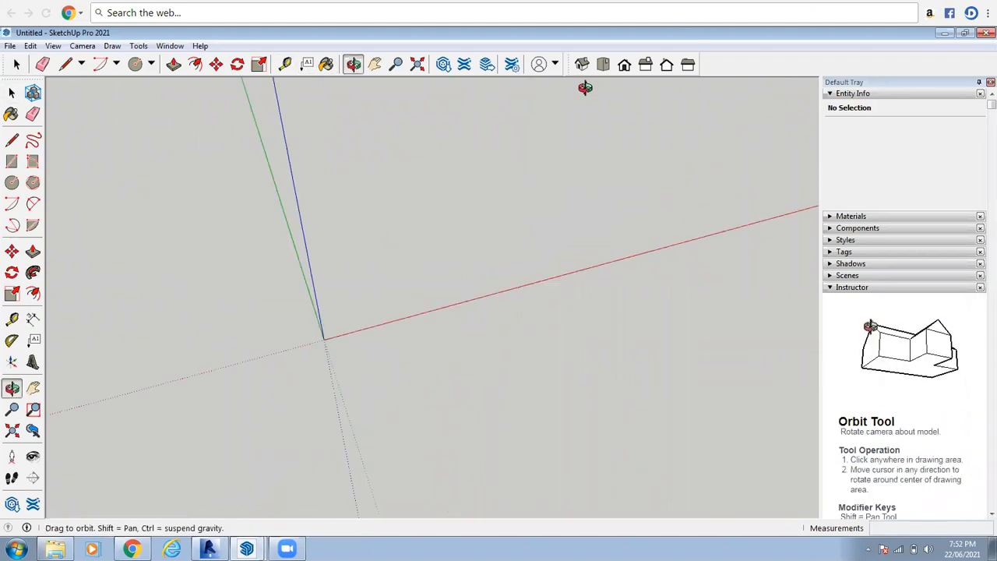
pyautogui.click(584, 67)
pyautogui.press('space')
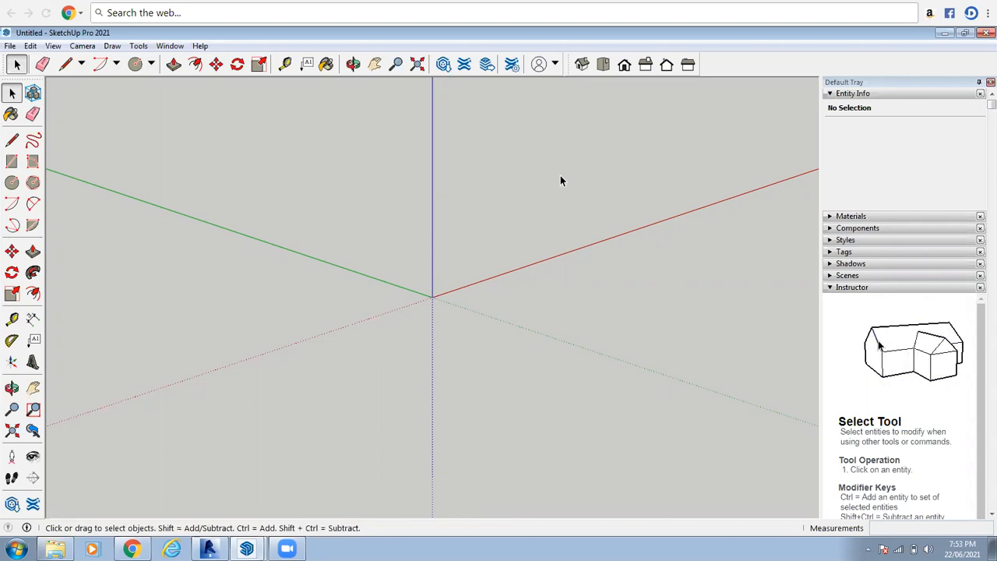
pyautogui.moveTo(149, 240); pyautogui.dragTo(394, 109, button='middle')
pyautogui.click(354, 64)
pyautogui.moveTo(564, 305); pyautogui.dragTo(322, 363)
pyautogui.scroll(-2, 322, 364)
pyautogui.scroll(1, 707, 214)
pyautogui.scroll(1, 706, 213)
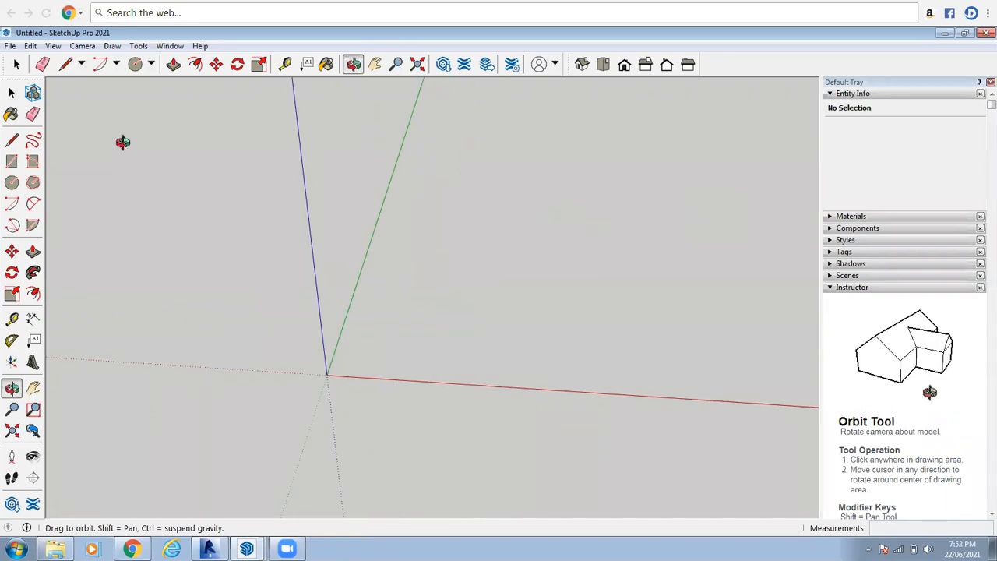
pyautogui.click(14, 65)
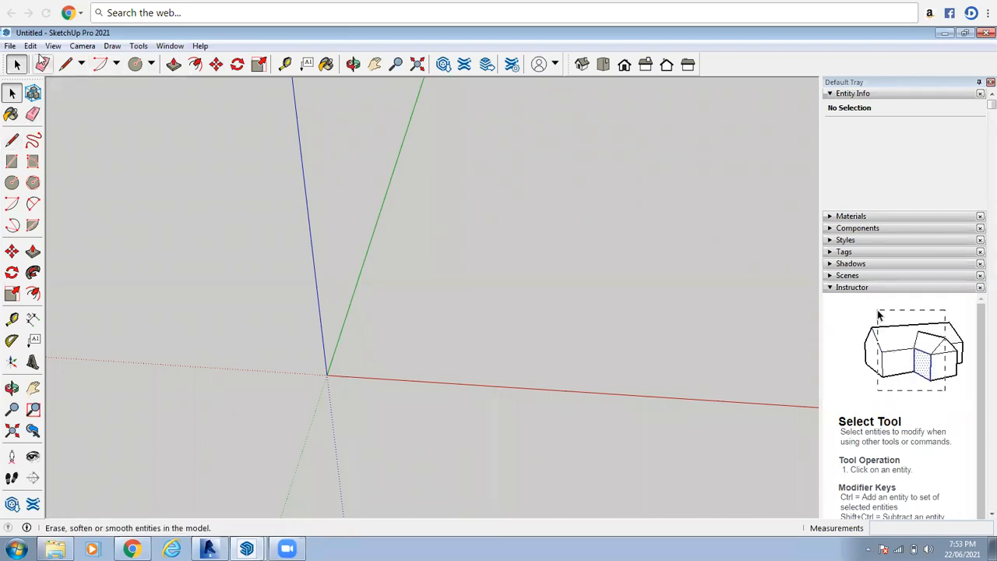
# - Review the measurement unit format options in the Model Info settings and close the dialog
pyautogui.click(160, 46)
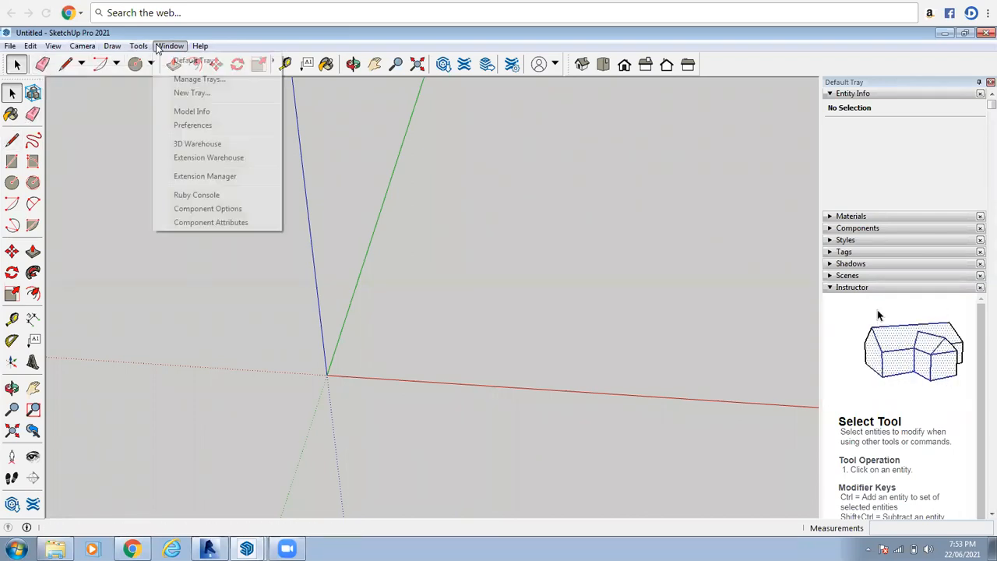
pyautogui.click(192, 111)
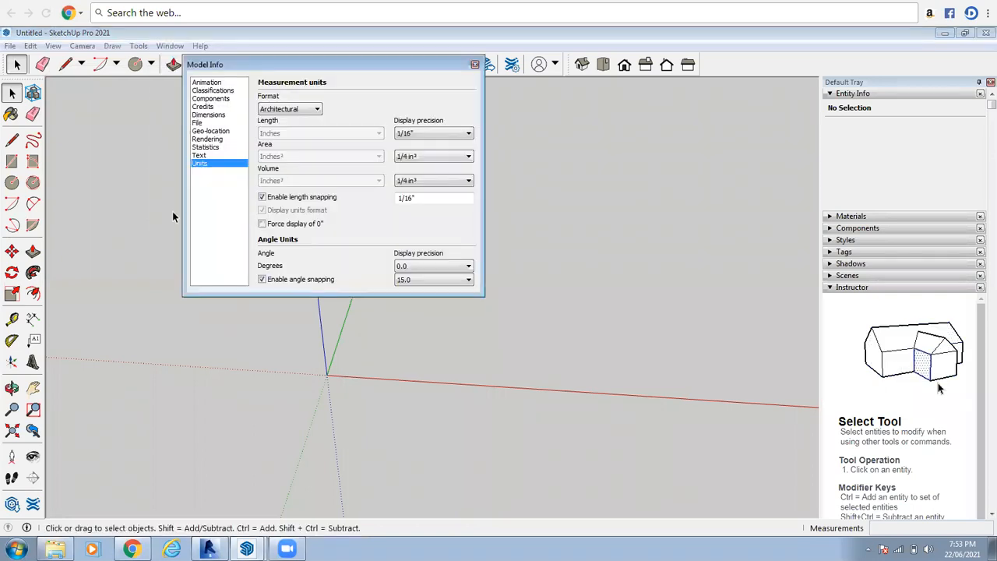
pyautogui.click(290, 108)
pyautogui.click(285, 117)
pyautogui.click(475, 64)
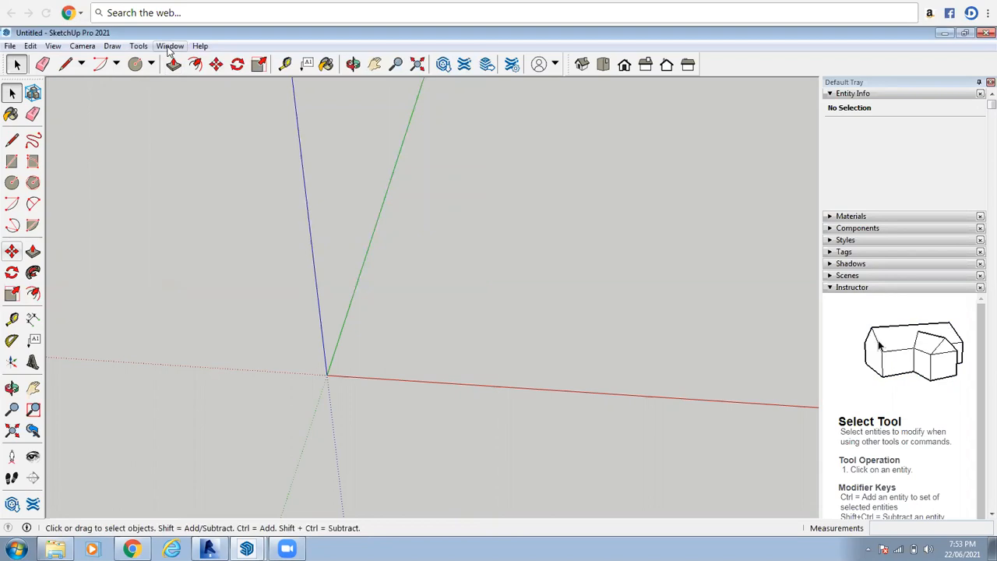
# - Review the list of available toolbars in the Toolbars dialog, close it, and check the same list in the toolbar area's context options
pyautogui.click(55, 47)
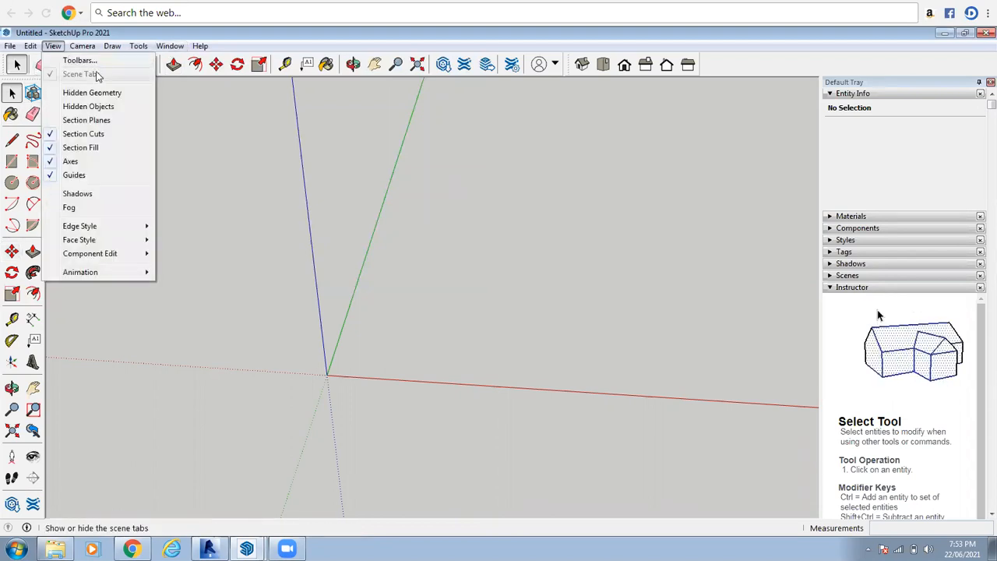
pyautogui.click(85, 60)
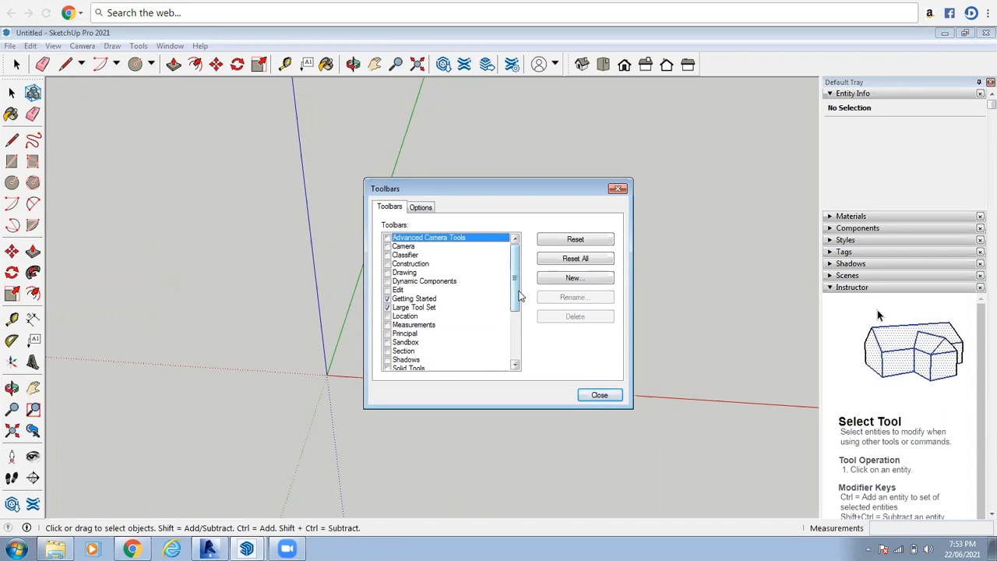
pyautogui.scroll(-3, 402, 312)
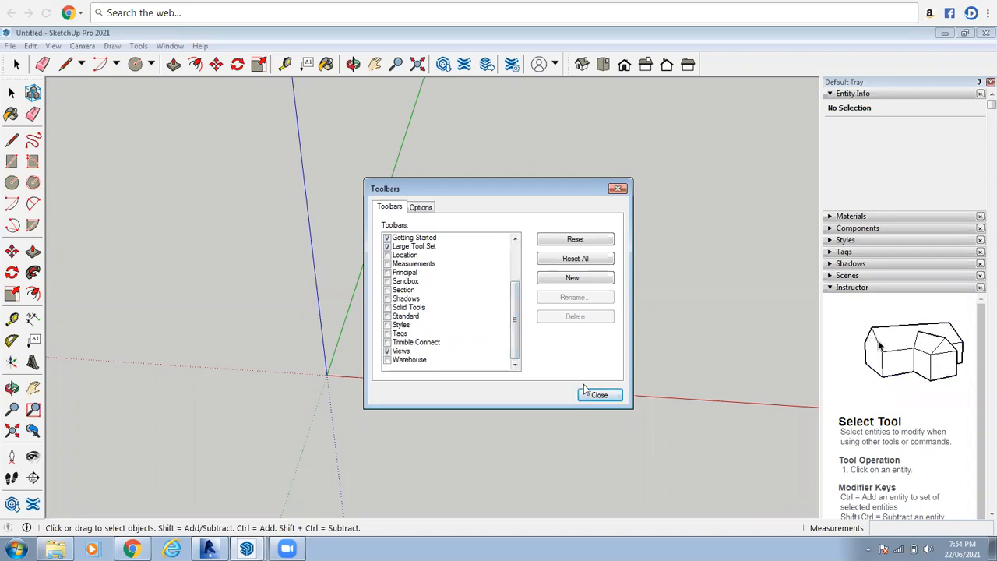
pyautogui.click(611, 396)
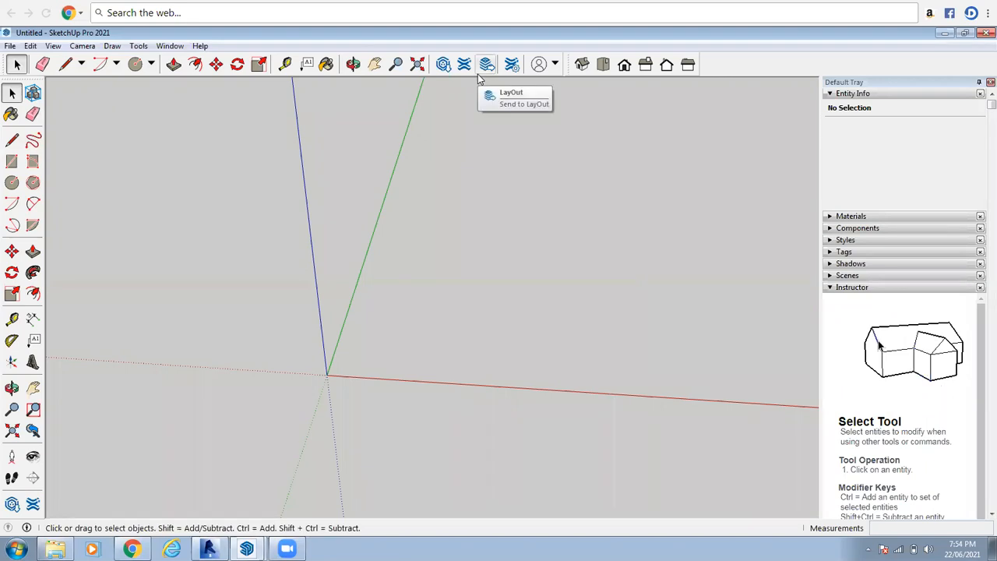
pyautogui.rightClick(426, 68)
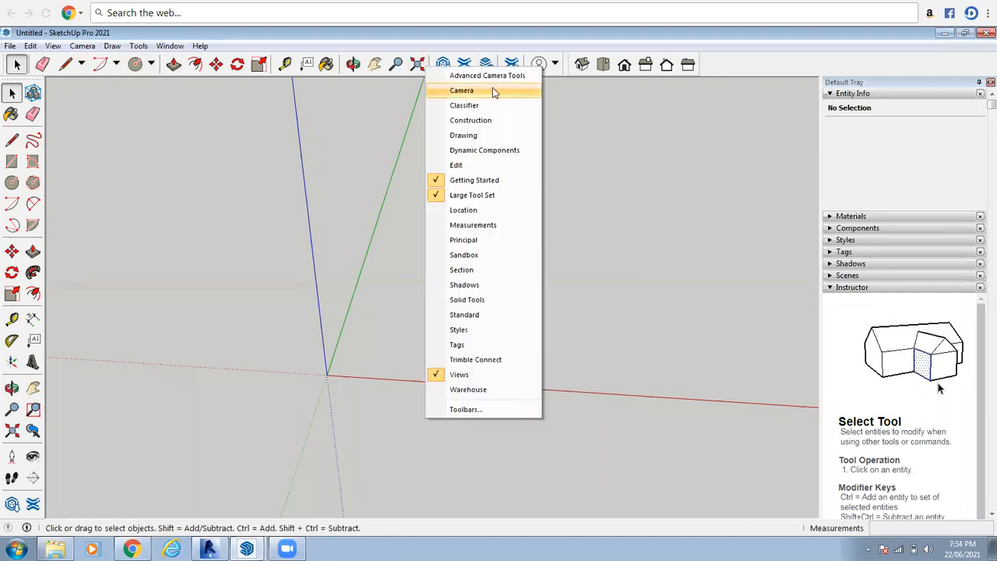
pyautogui.click(347, 154)
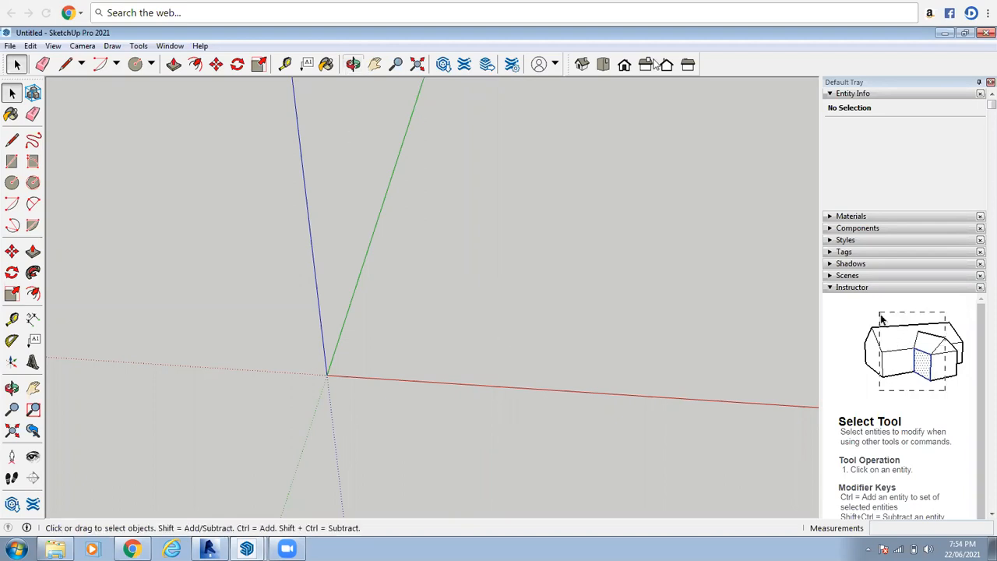
# - Look through the isometric, top, front and right standard views of the empty model, and return to the isometric view
pyautogui.click(582, 64)
pyautogui.click(604, 65)
pyautogui.click(624, 65)
pyautogui.click(646, 65)
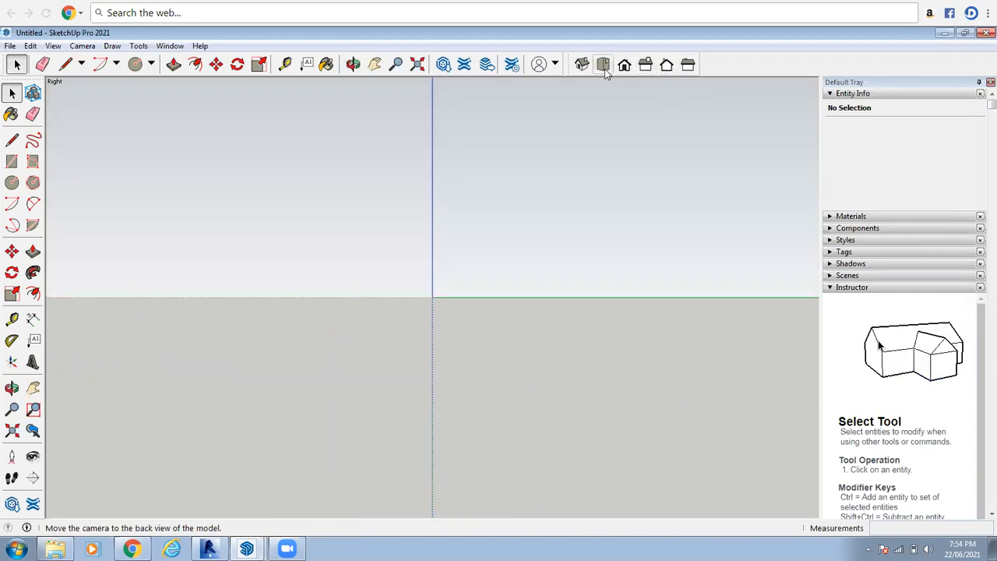
pyautogui.click(582, 66)
pyautogui.scroll(-3, 197, 368)
pyautogui.scroll(3, 567, 328)
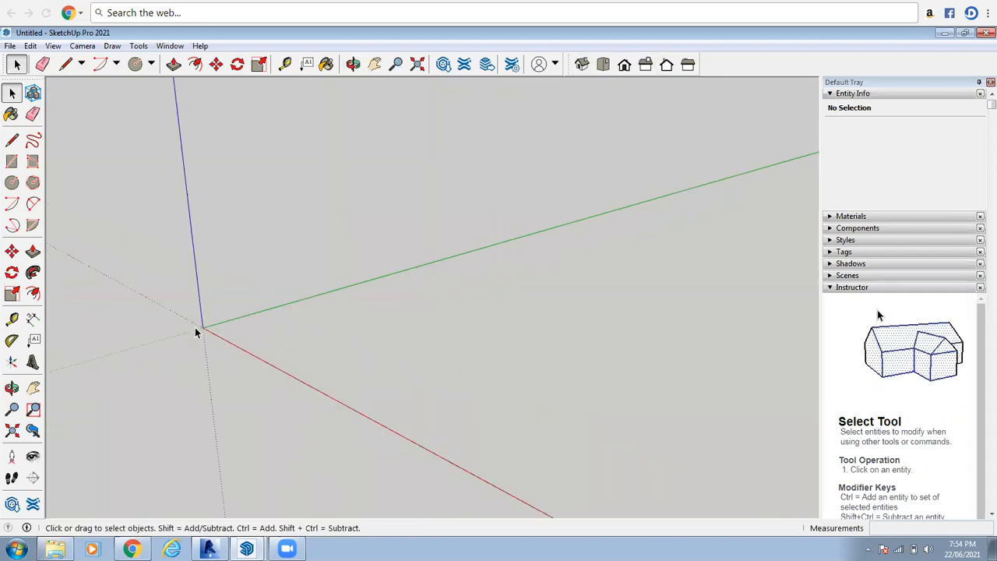